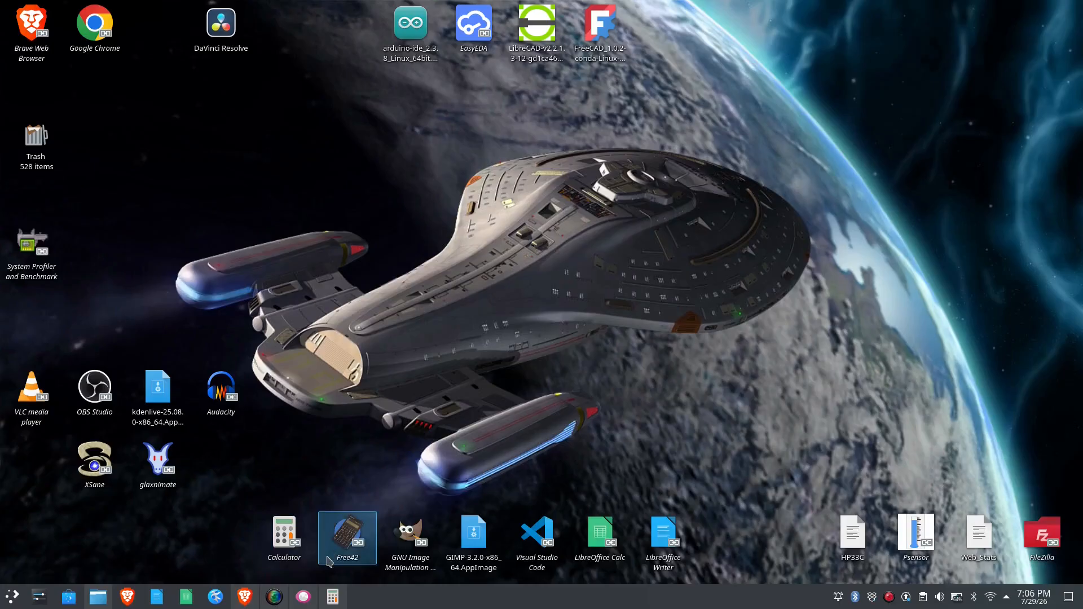
- Switch to the Brave browser and search the web for "1932 PA license plate"
mouse_move(245, 604)
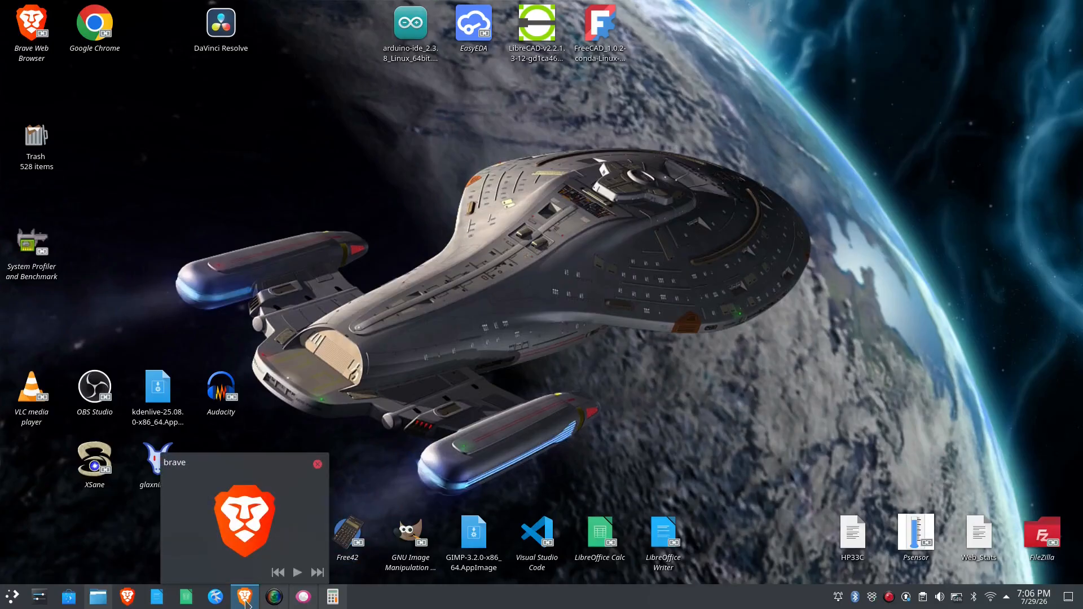
left_click(246, 602)
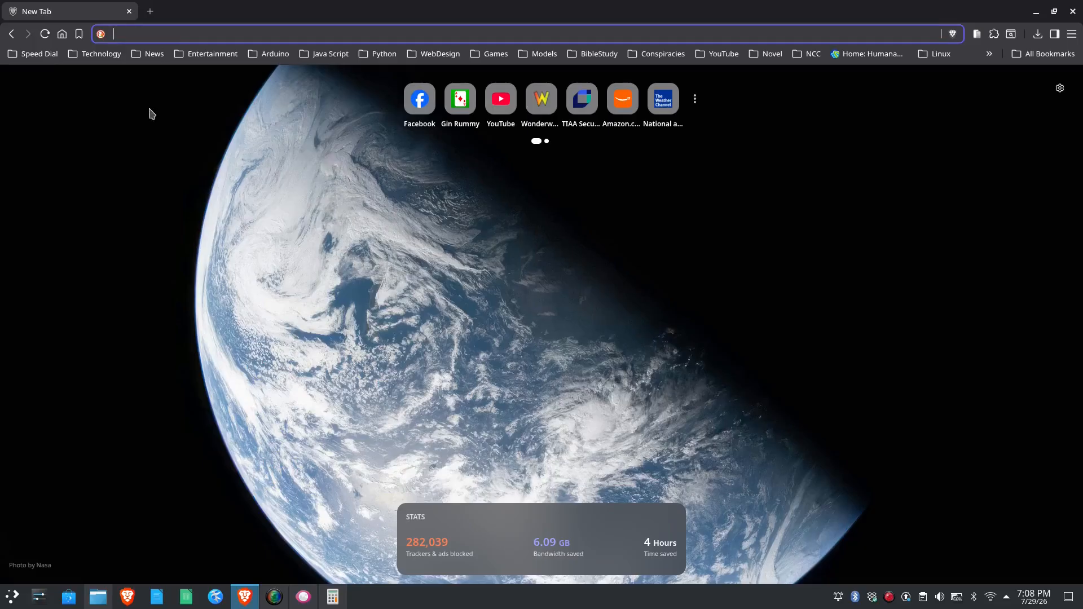
type("1932")
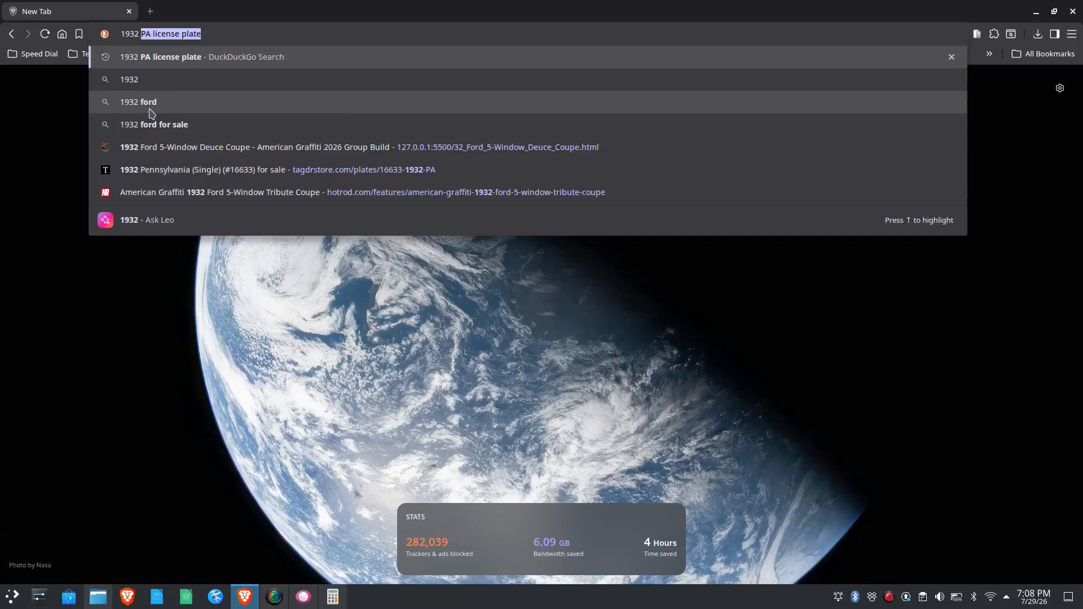
type(" PA")
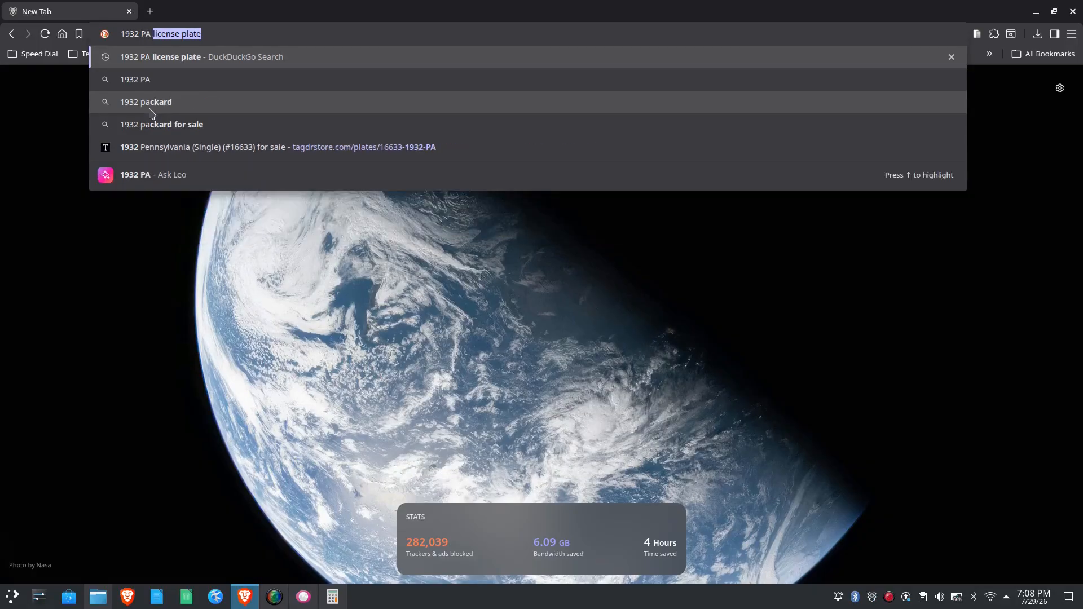
type(" license plate")
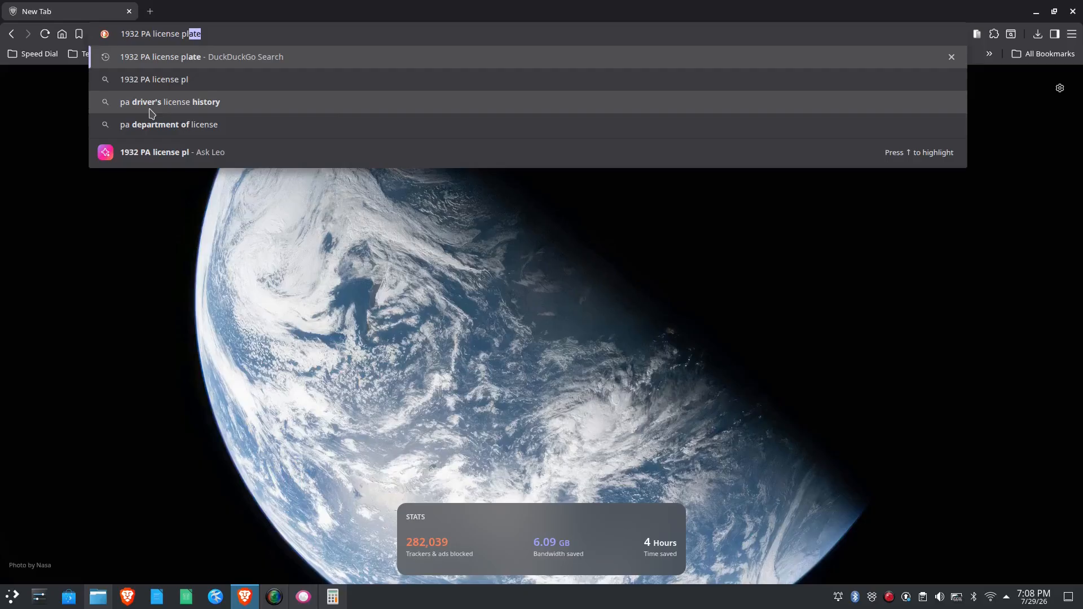
key("Return")
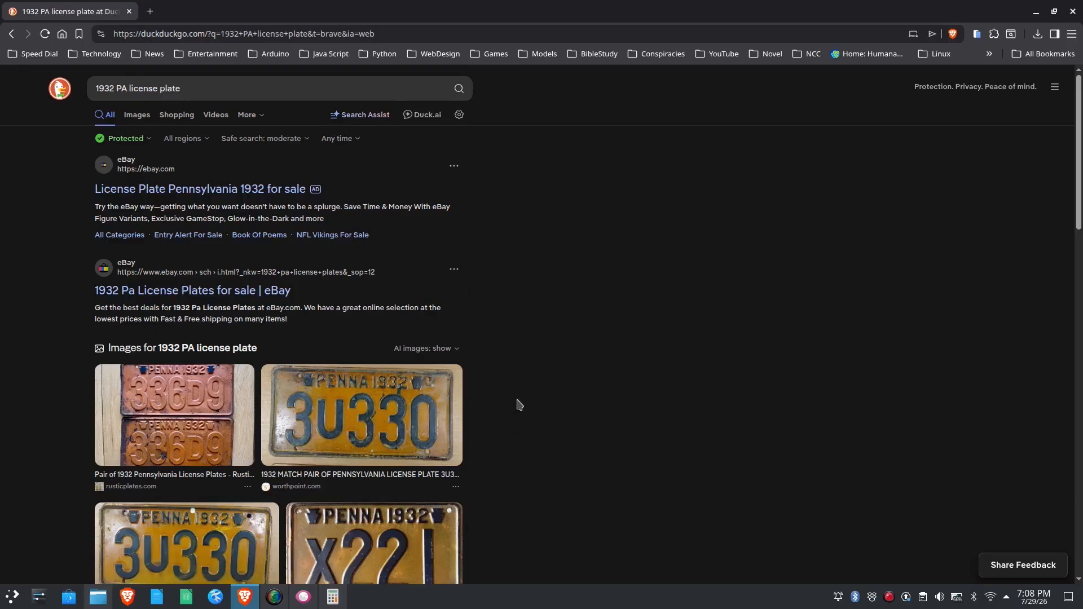
- Show the image results for the 1932 PA license plate search
scroll(518, 405, "down", 15)
scroll(552, 391, "up", 8)
scroll(551, 391, "up", 7)
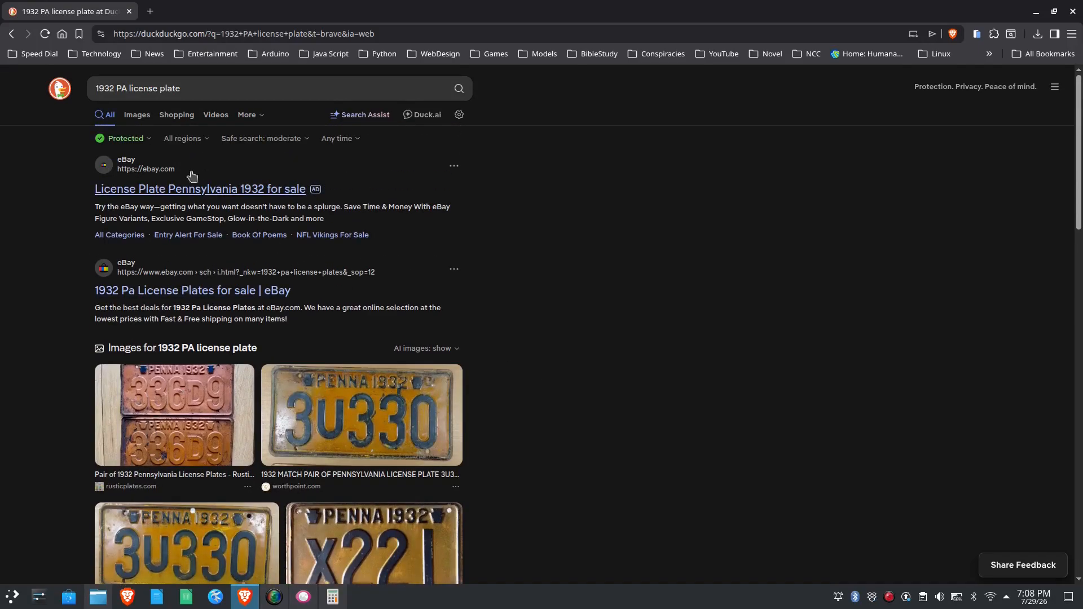
key("ctrl+plus")
key("ctrl+plus")
key("ctrl+plus")
key("ctrl+plus")
key("ctrl+plus")
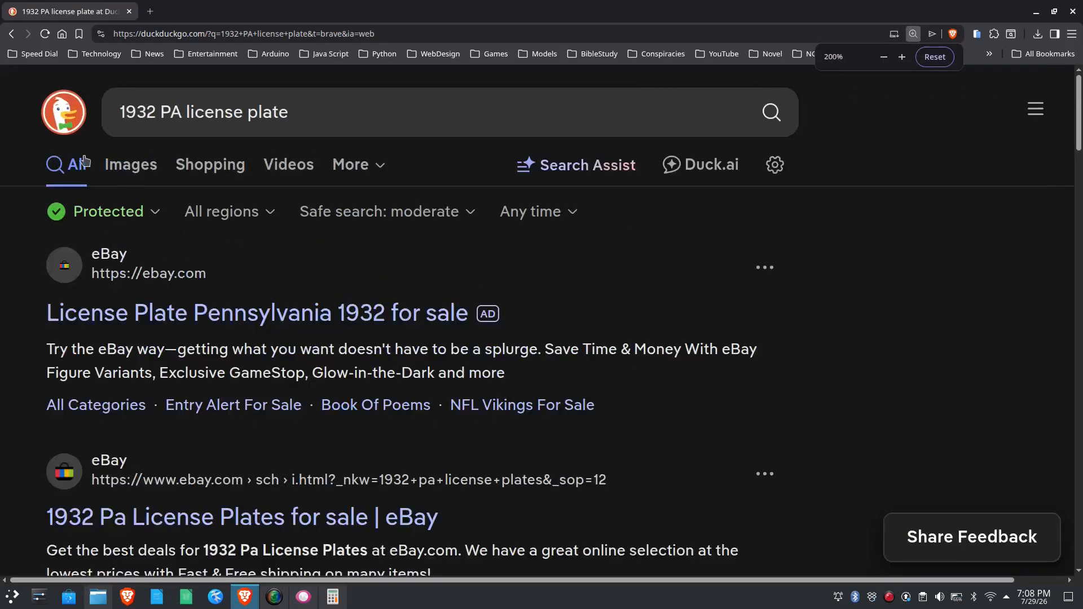
left_click(137, 171)
key("ctrl+minus")
key("ctrl+minus")
key("ctrl+minus")
key("ctrl+minus")
key("ctrl+minus")
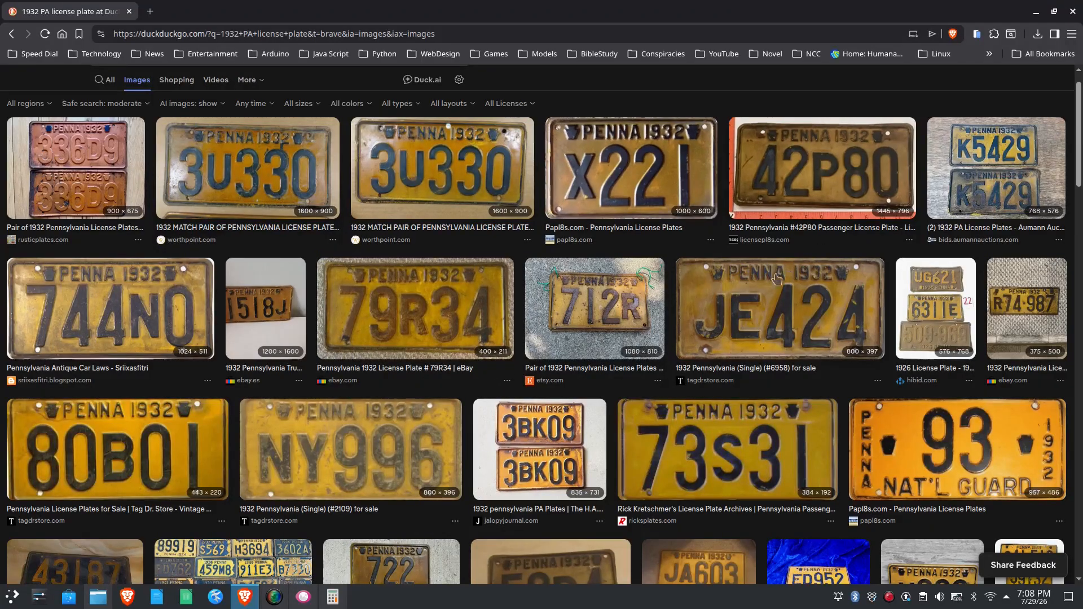
- Filter the image results by license to Free to Modify, Share, and Use
scroll(482, 445, "down", 7)
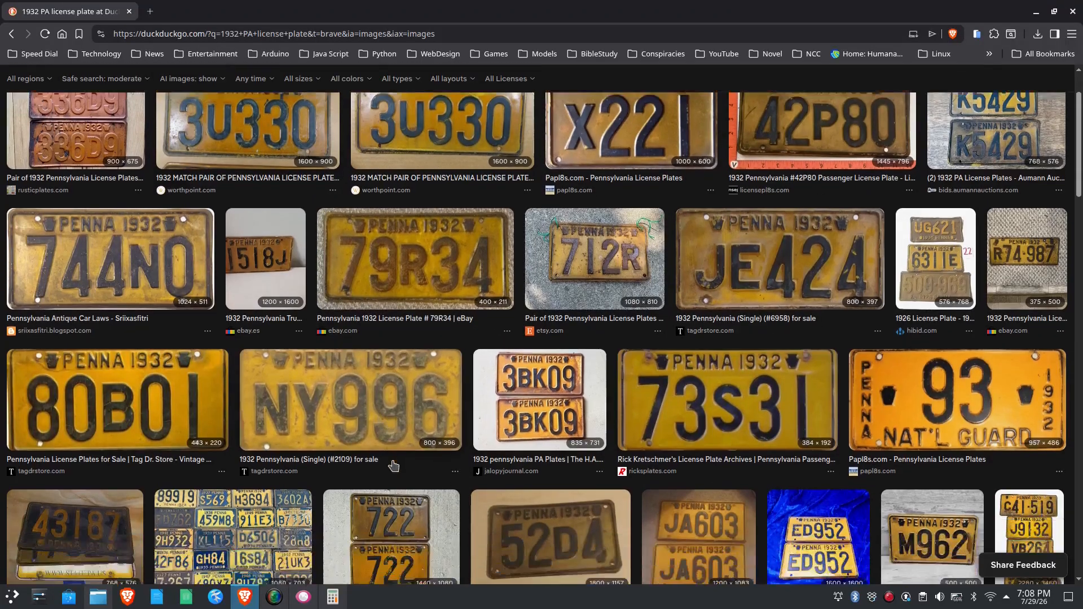
scroll(445, 446, "up", 3)
scroll(446, 446, "up", 5)
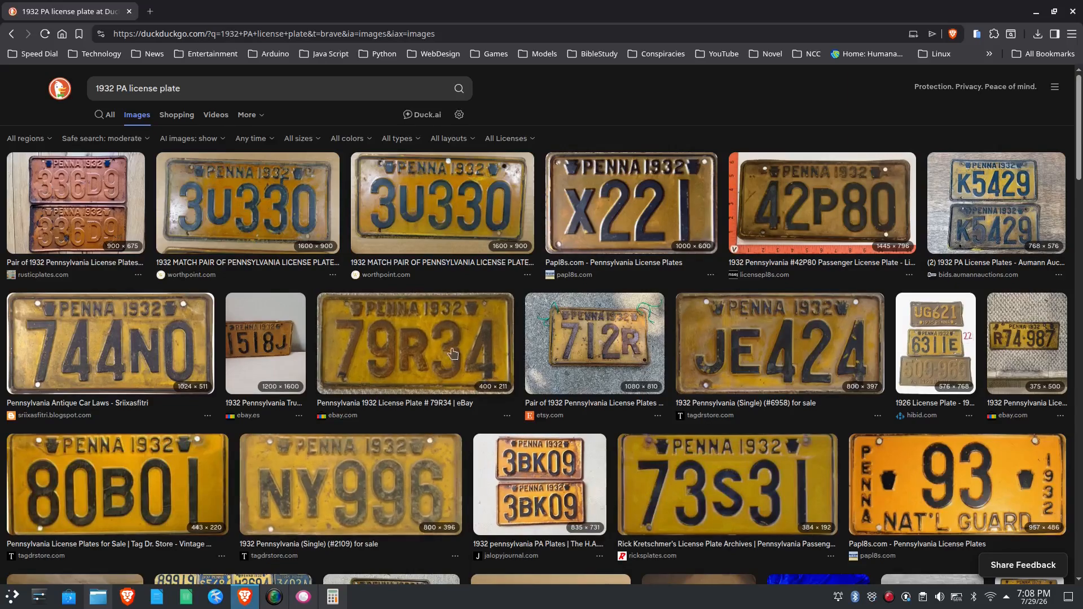
scroll(285, 150, "up", 3)
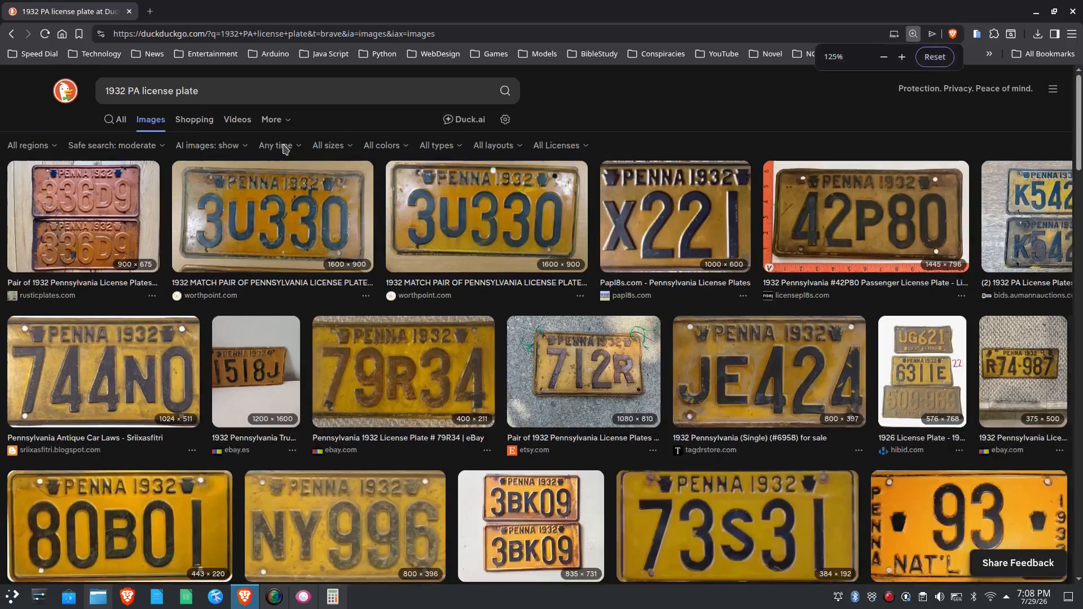
scroll(284, 150, "up", 1)
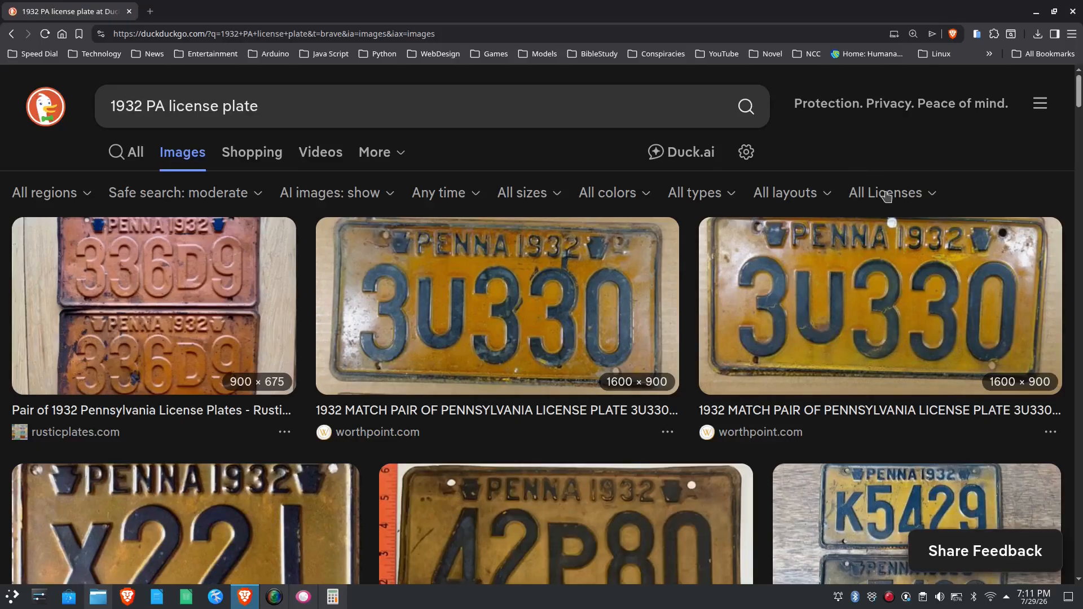
left_click(931, 194)
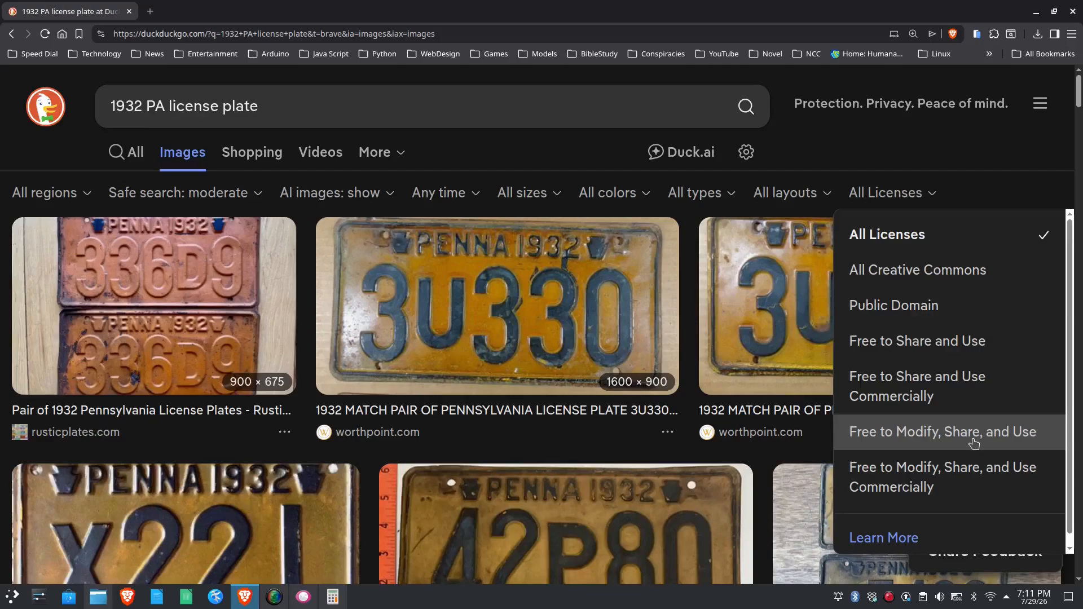
left_click(939, 432)
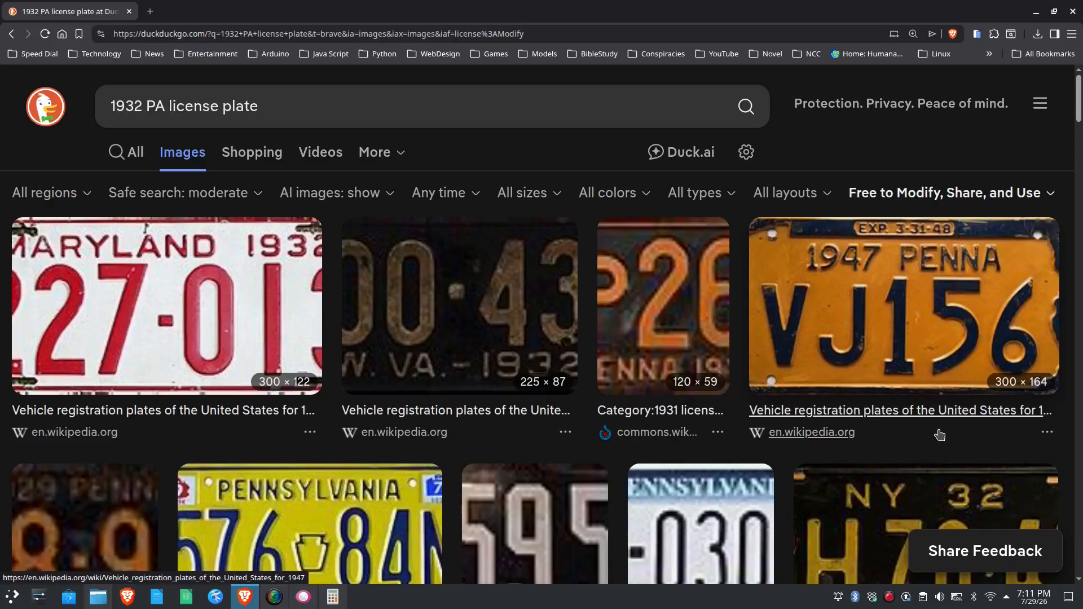
- Examine the Free to Modify, Share, and Use image results for a 1932 Pennsylvania plate
key("ctrl+minus")
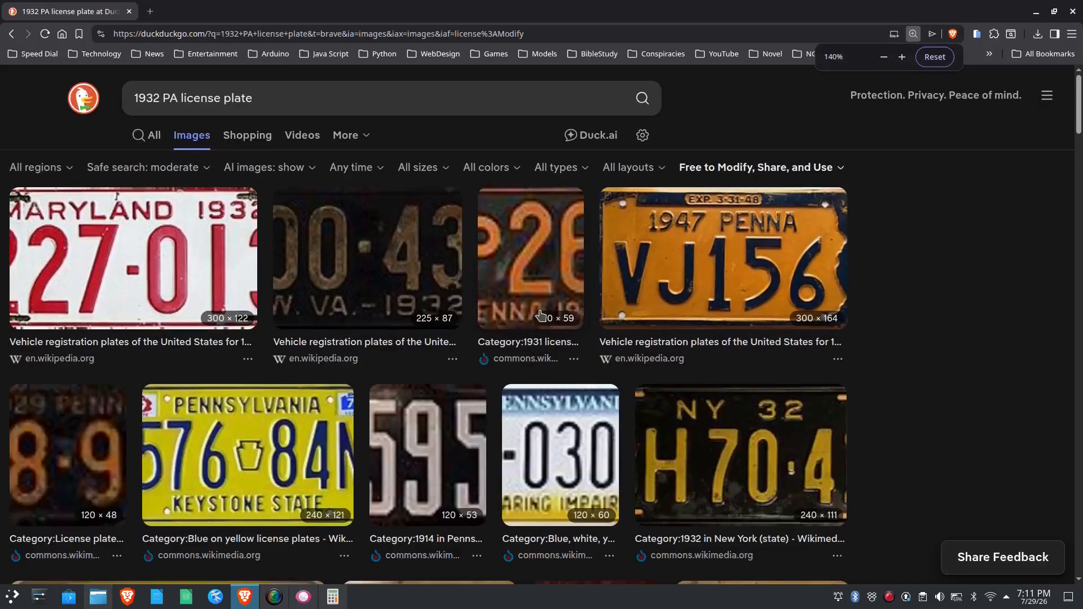
key("ctrl+minus")
key("ctrl+minus")
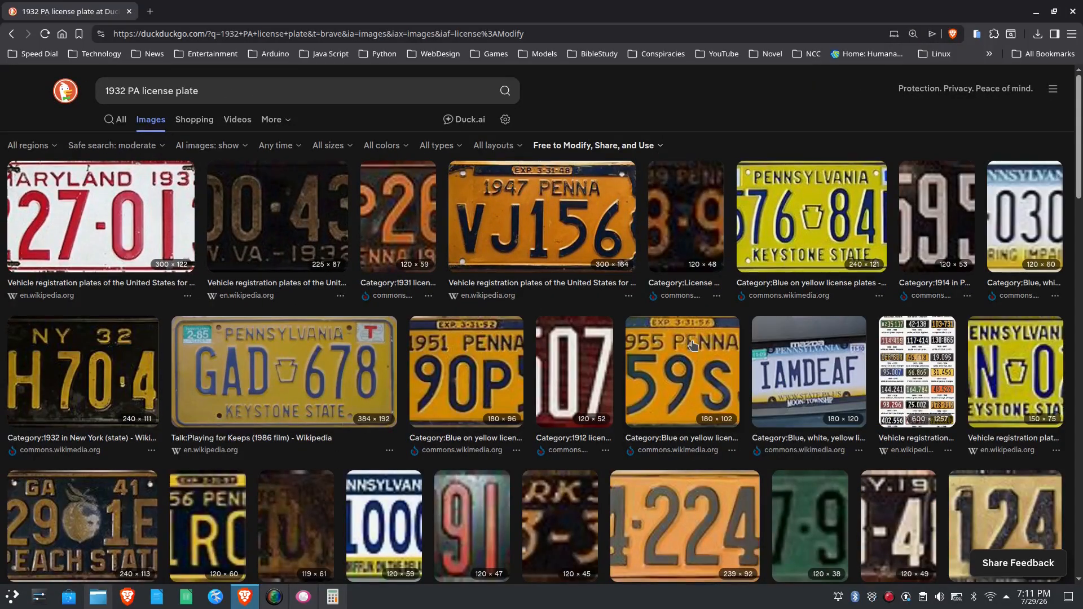
key("ctrl+minus")
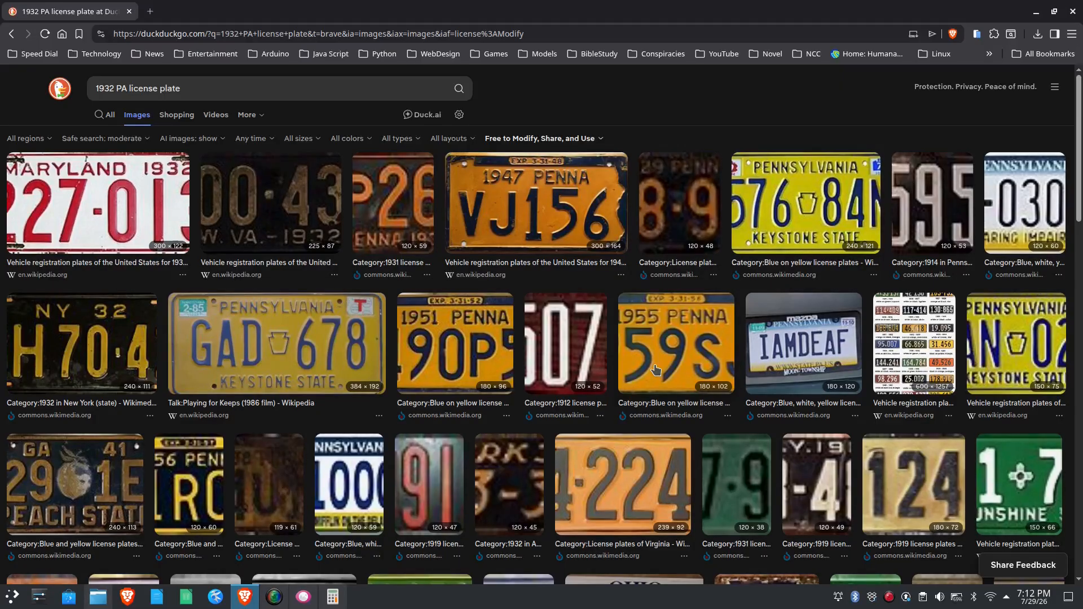
scroll(665, 281, "down", 3)
scroll(666, 281, "down", 10)
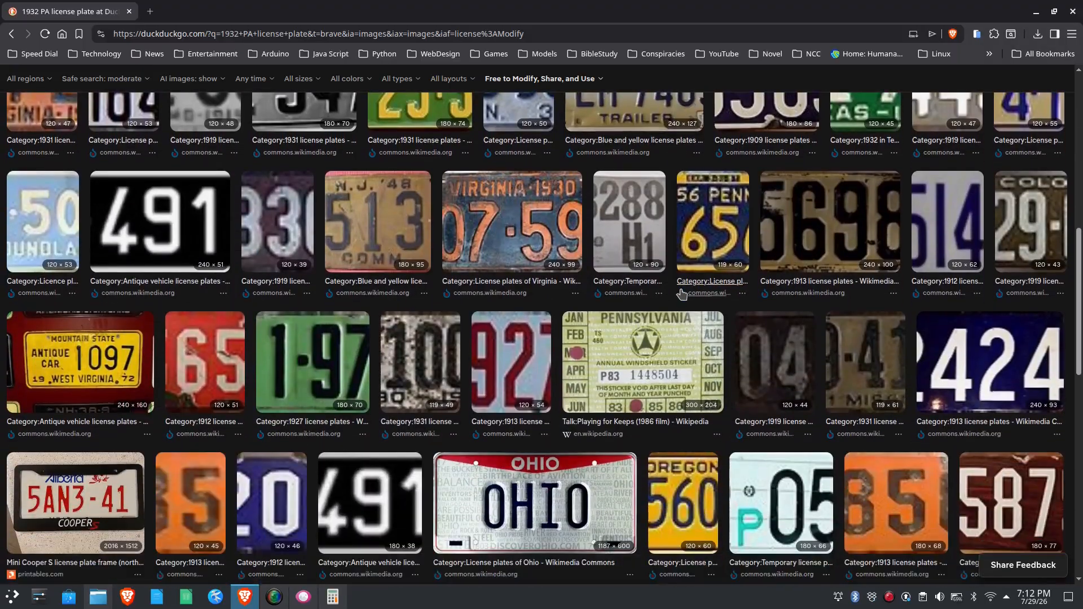
scroll(681, 293, "down", 10)
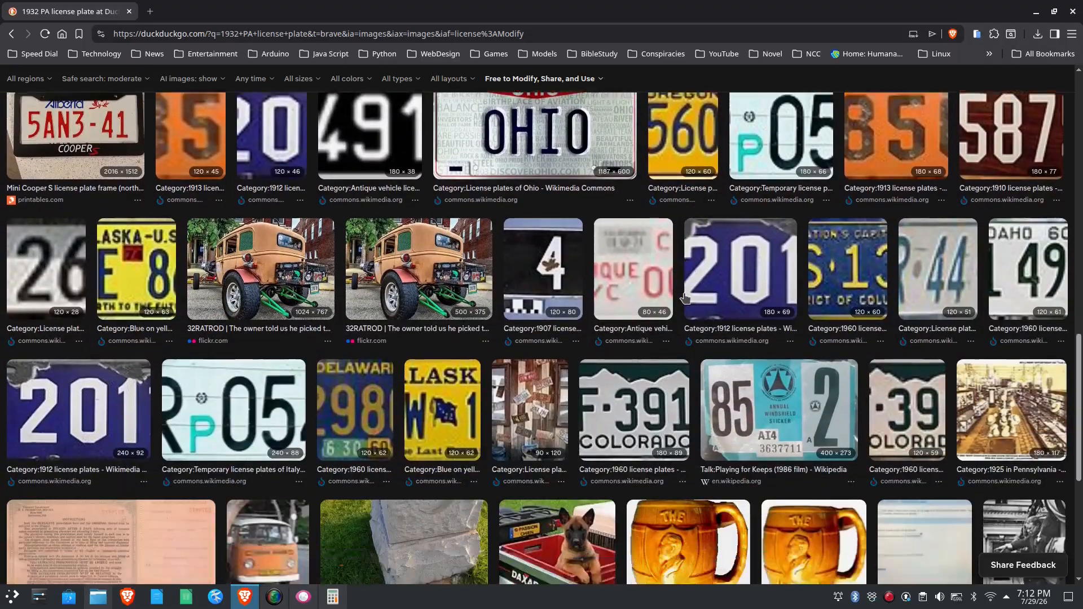
scroll(685, 299, "down", 5)
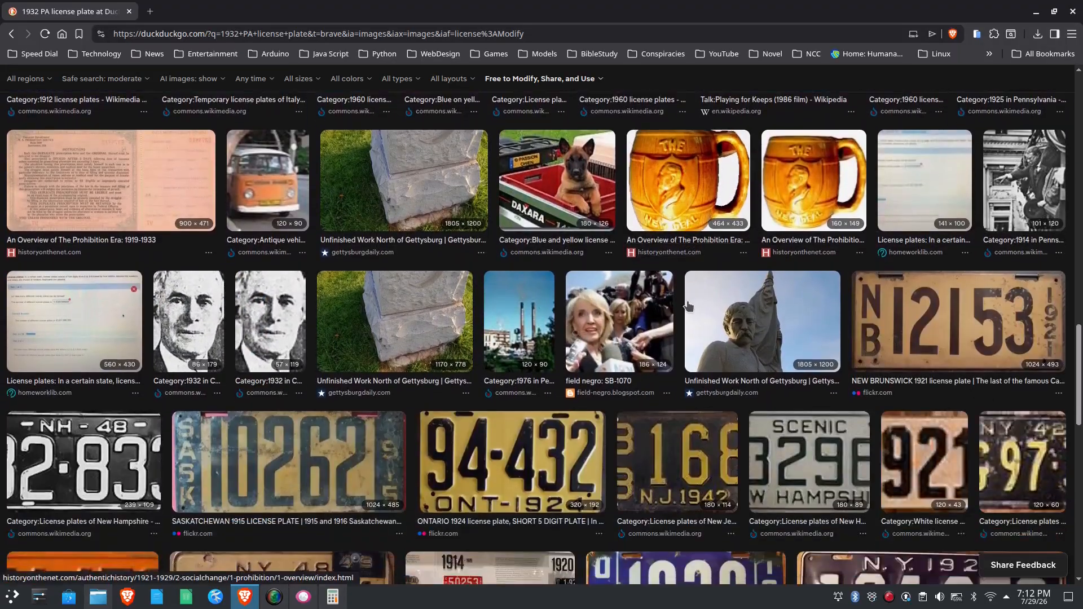
scroll(689, 316, "down", 4)
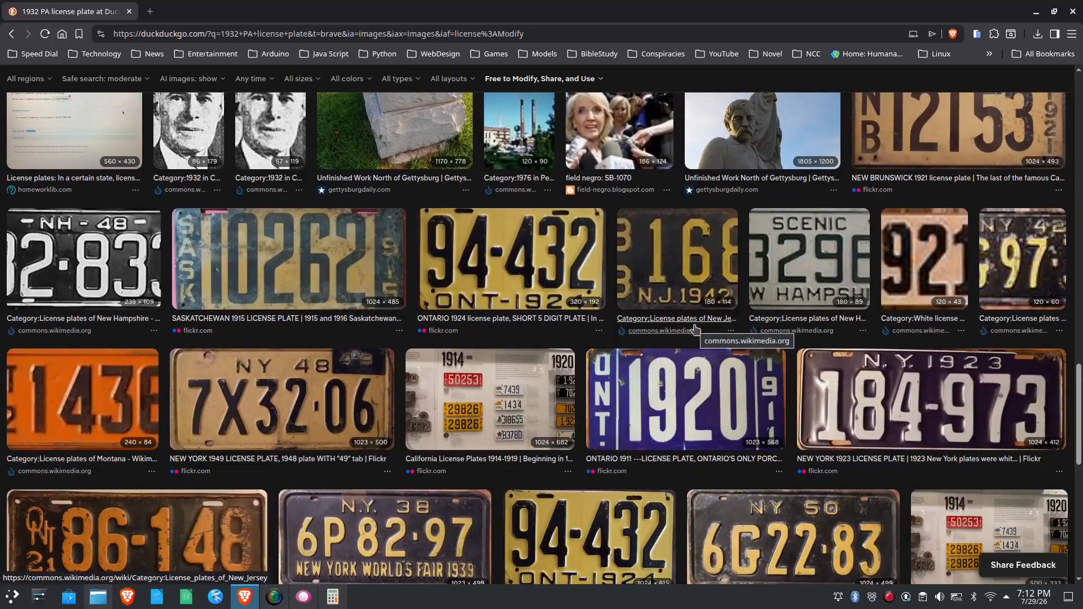
scroll(695, 330, "up", 5)
scroll(695, 330, "up", 15)
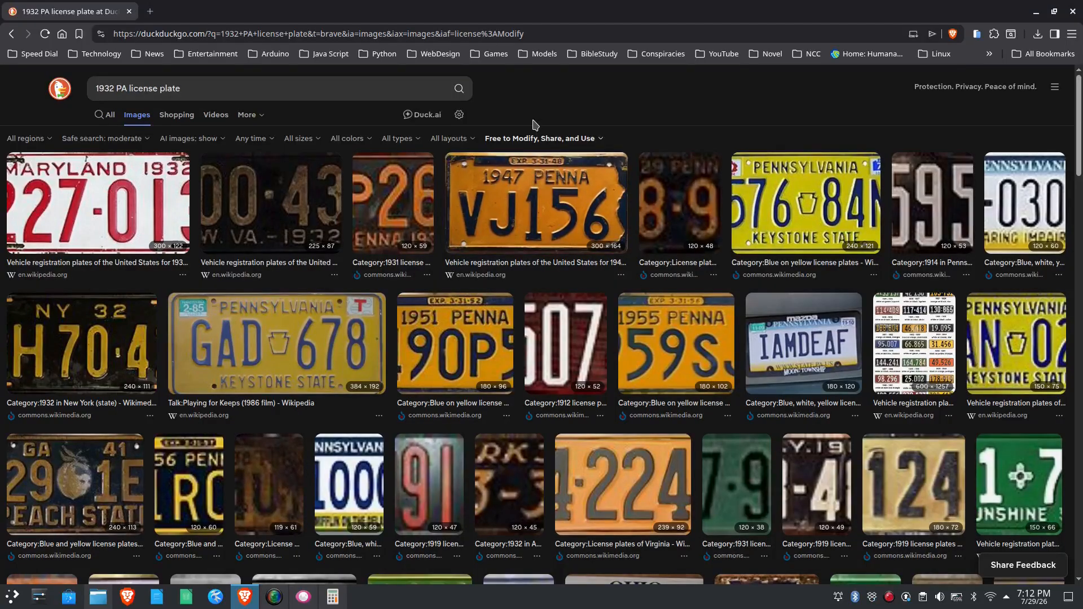
- Change the image license filter to Public Domain
key("ctrl+plus")
key("ctrl+plus")
key("ctrl+plus")
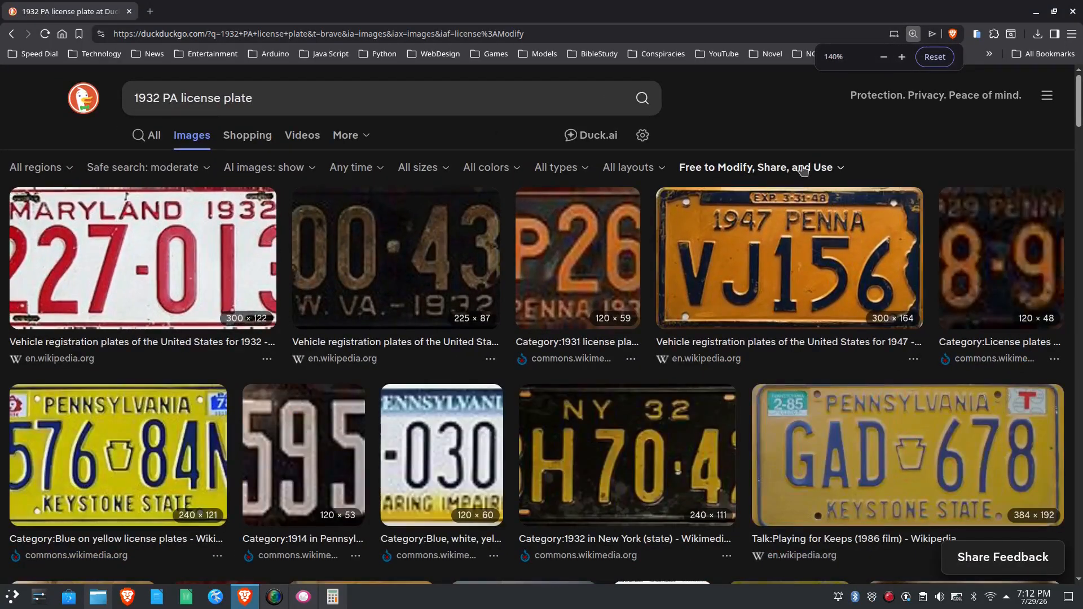
left_click(837, 169)
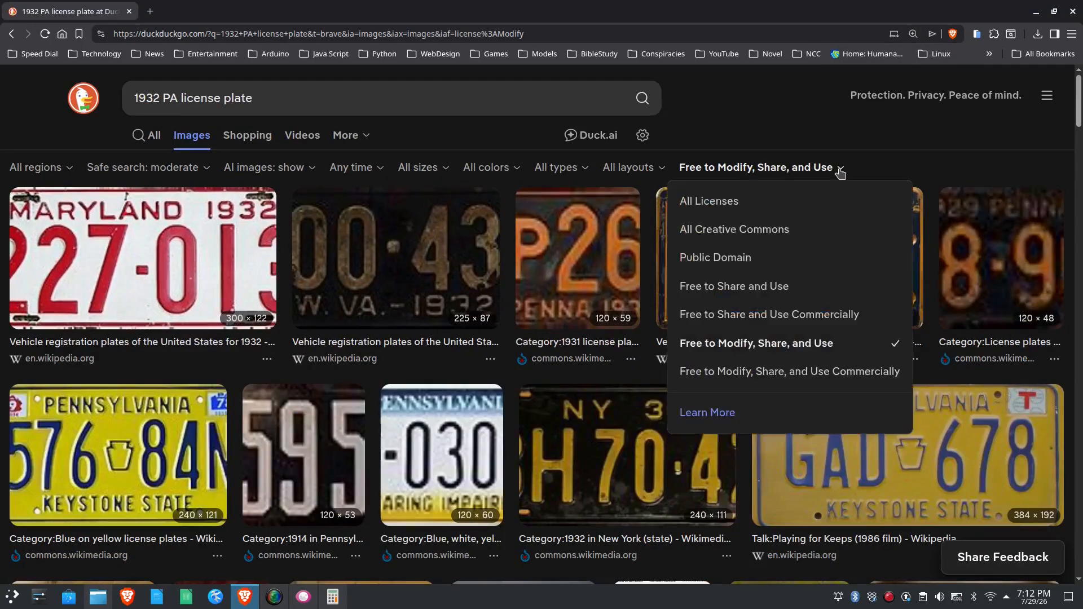
left_click(754, 260)
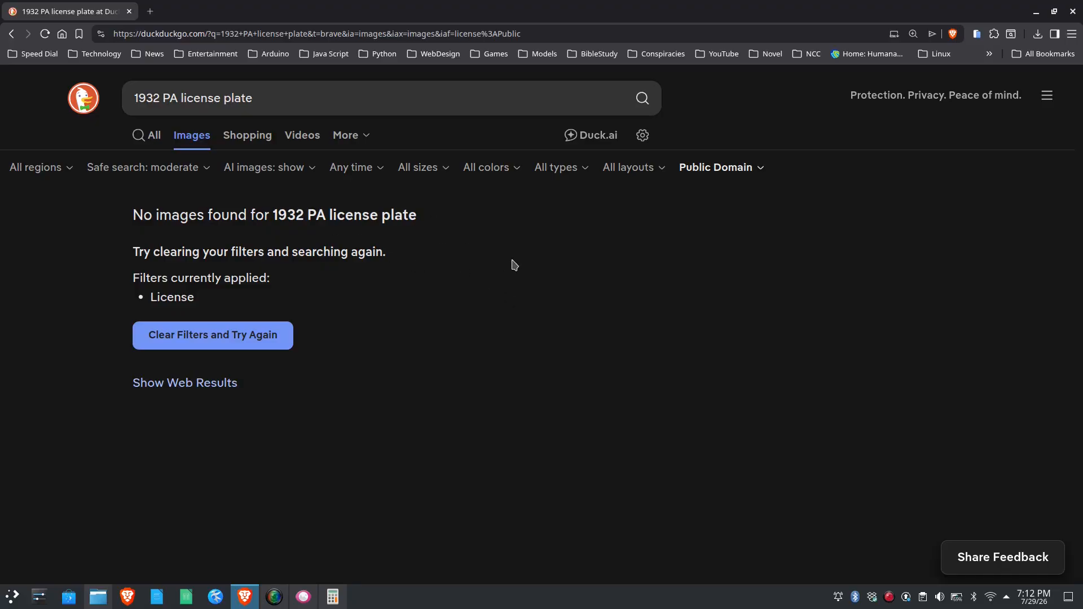
- Change the image license filter to All Creative Commons and look through the results for a 1932 Pennsylvania plate
left_click(760, 168)
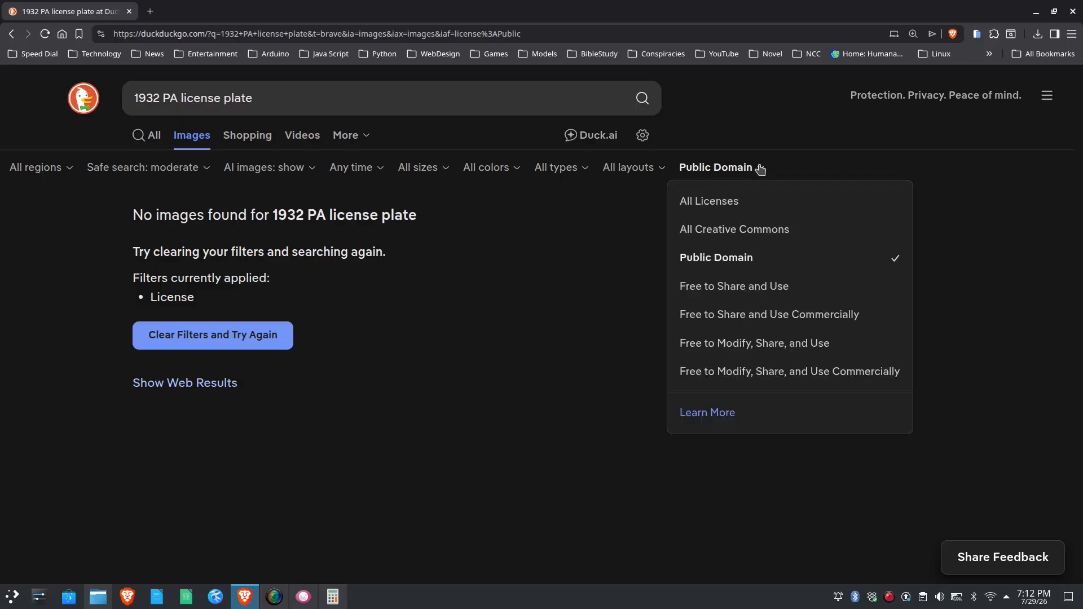
left_click(745, 234)
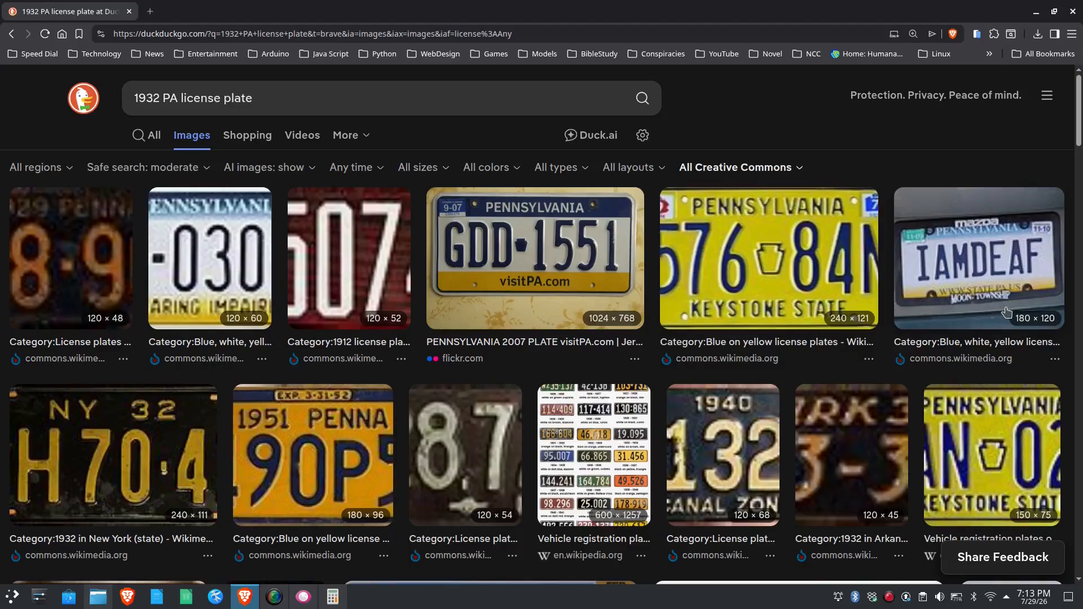
scroll(347, 286, "down", 2)
scroll(347, 287, "down", 5)
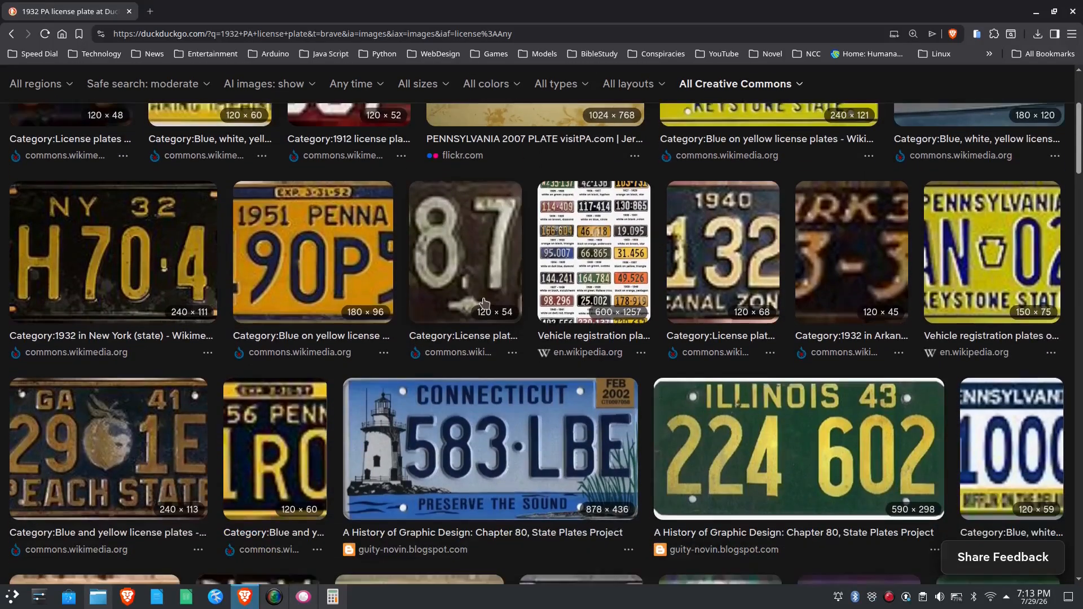
scroll(587, 307, "down", 3)
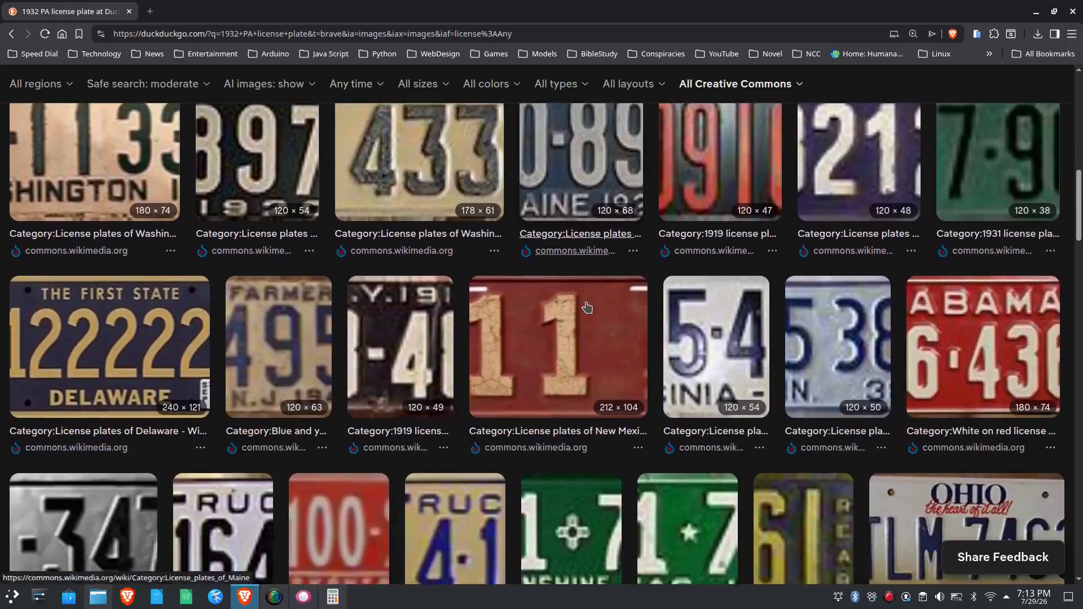
scroll(586, 307, "down", 4)
scroll(587, 306, "down", 3)
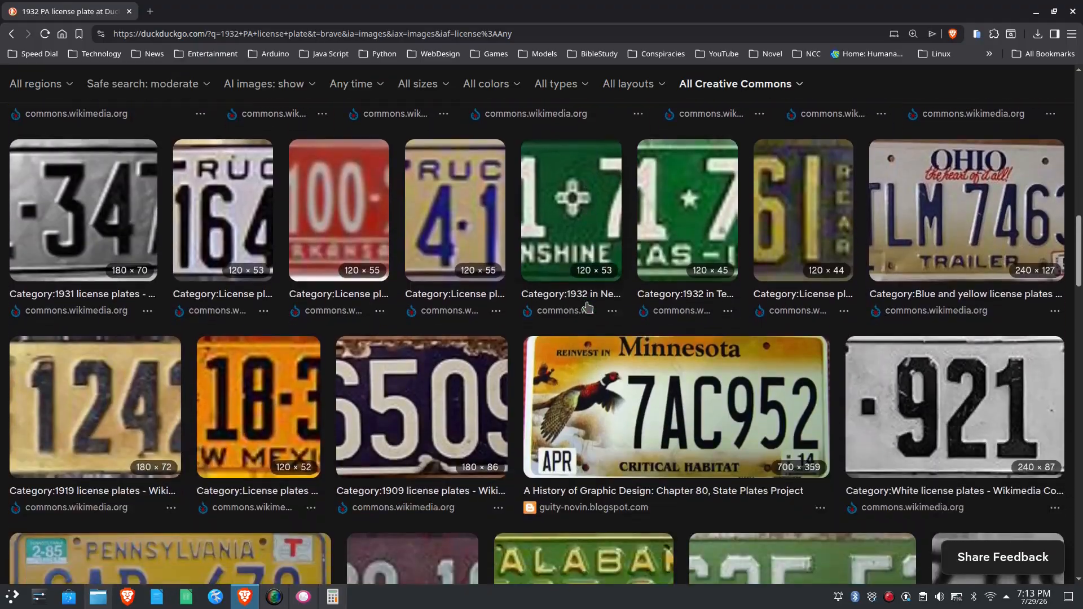
scroll(598, 311, "up", 12)
scroll(611, 314, "up", 3)
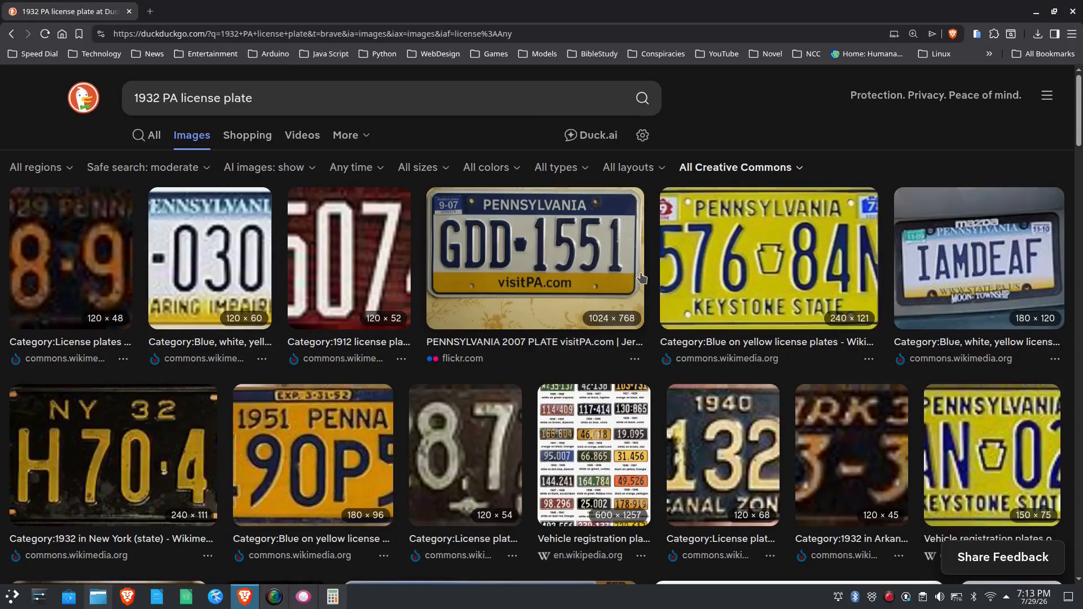
- Set the image license filter back to All Licenses
left_click(799, 169)
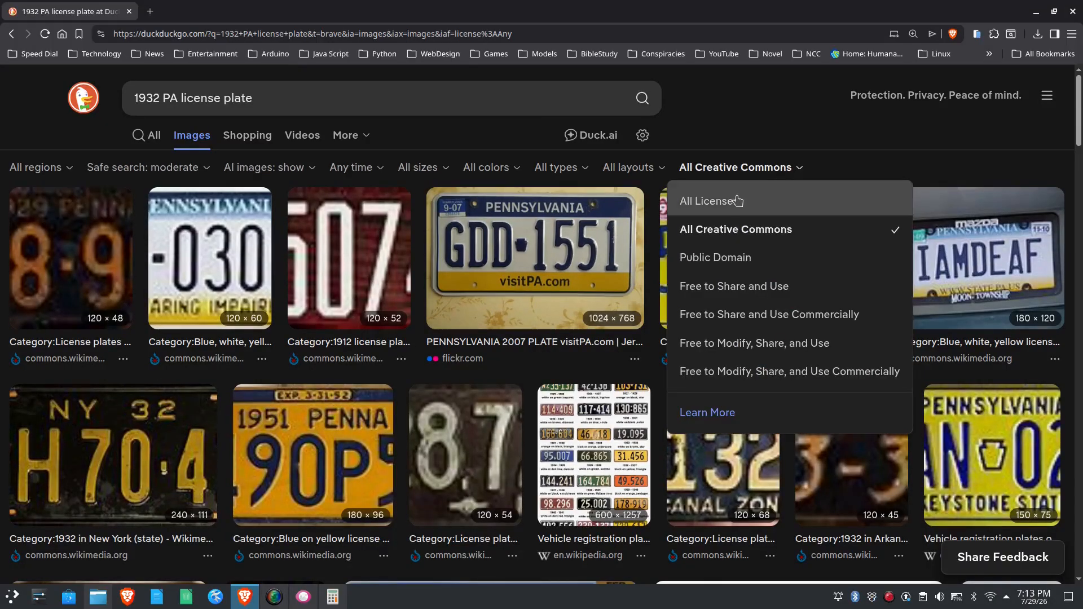
left_click(736, 200)
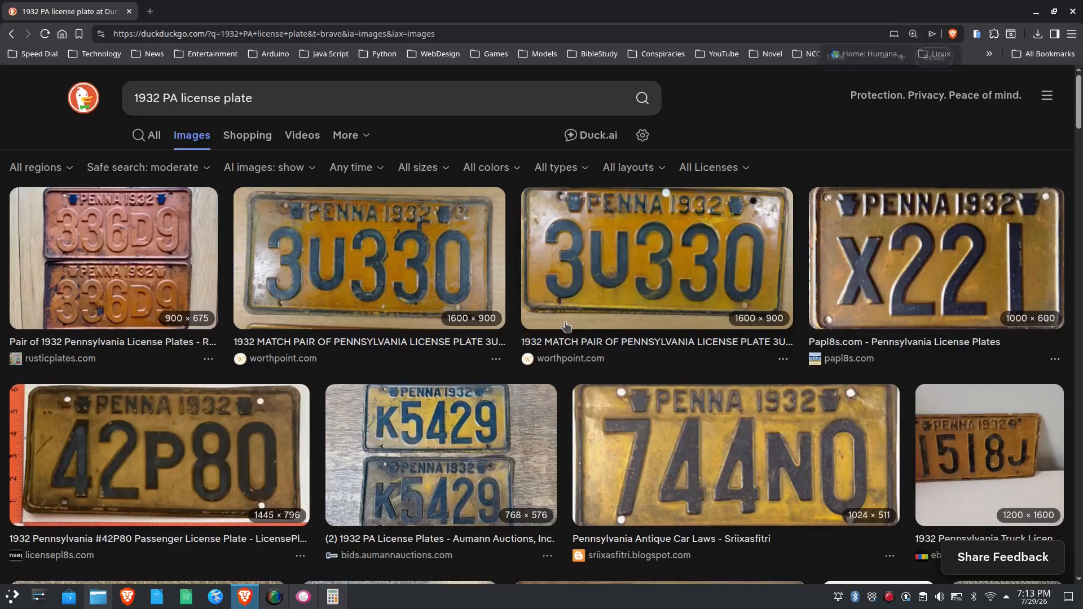
key("ctrl+minus")
key("ctrl+minus")
key("ctrl+minus")
key("ctrl+minus")
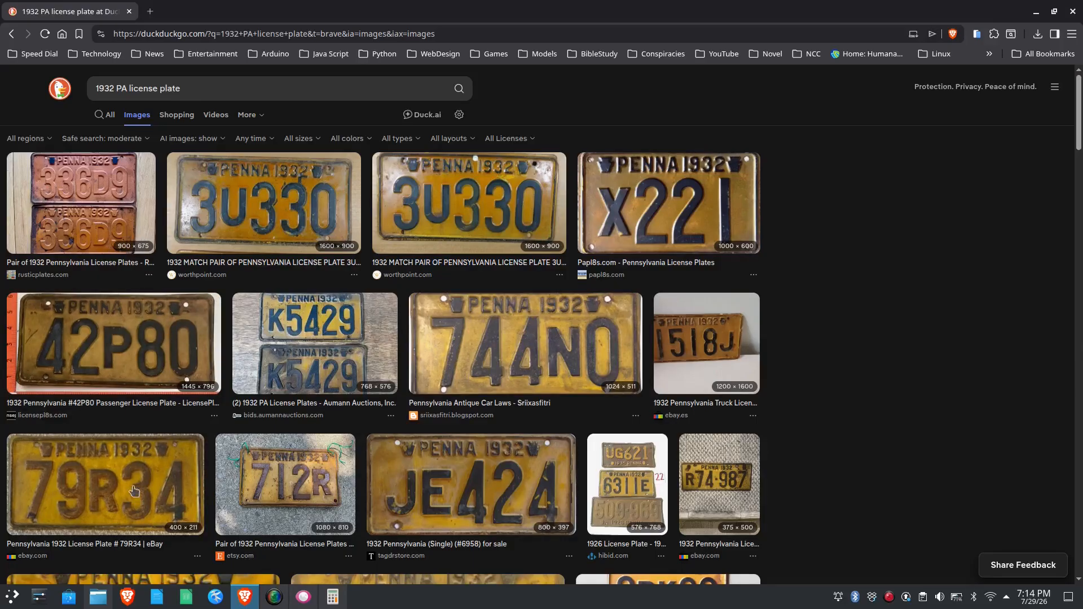
- Find the yellow 80B01 plate from tagdrstore.com among the image results and open its enlarged preview
scroll(479, 458, "down", 2)
scroll(480, 458, "down", 5)
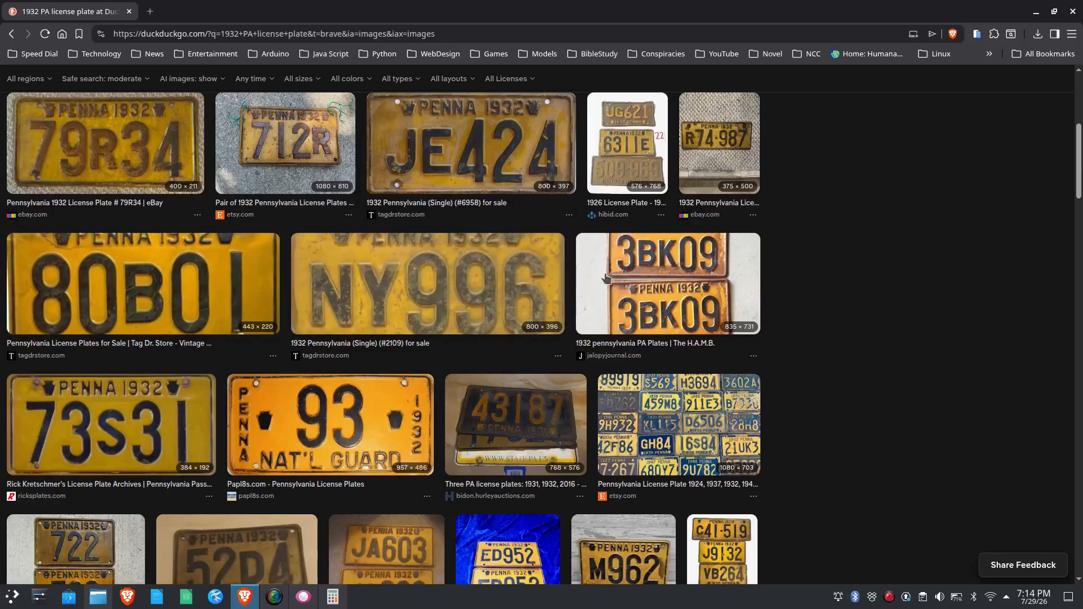
left_click(148, 289)
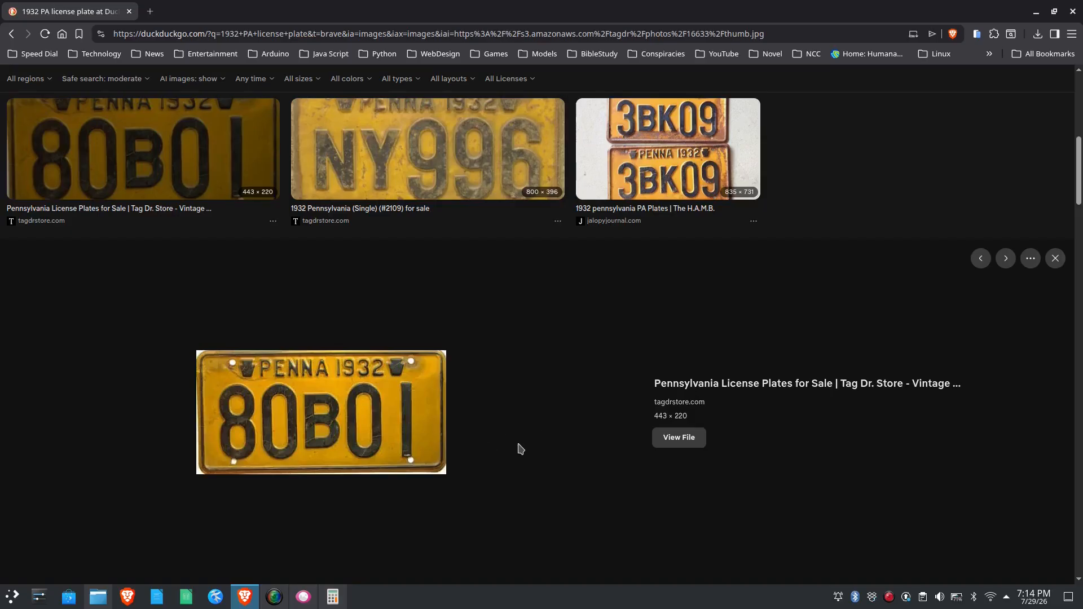
scroll(680, 409, "up", 3)
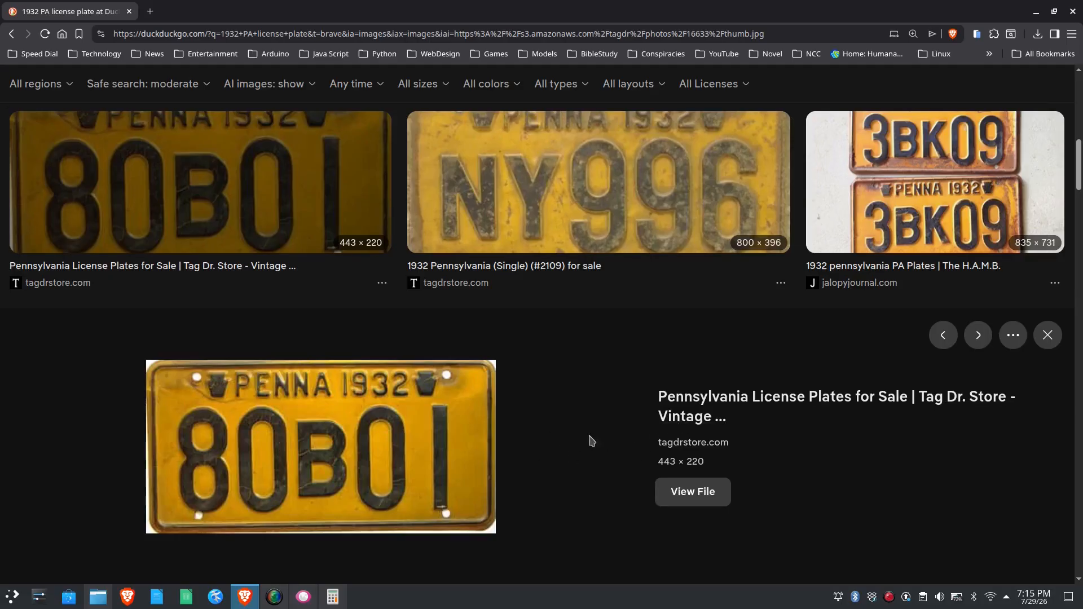
- Open the preview's tagdrstore.com source page in a new tab and locate the 1932 Pennsylvania (Single) plate
right_click(706, 442)
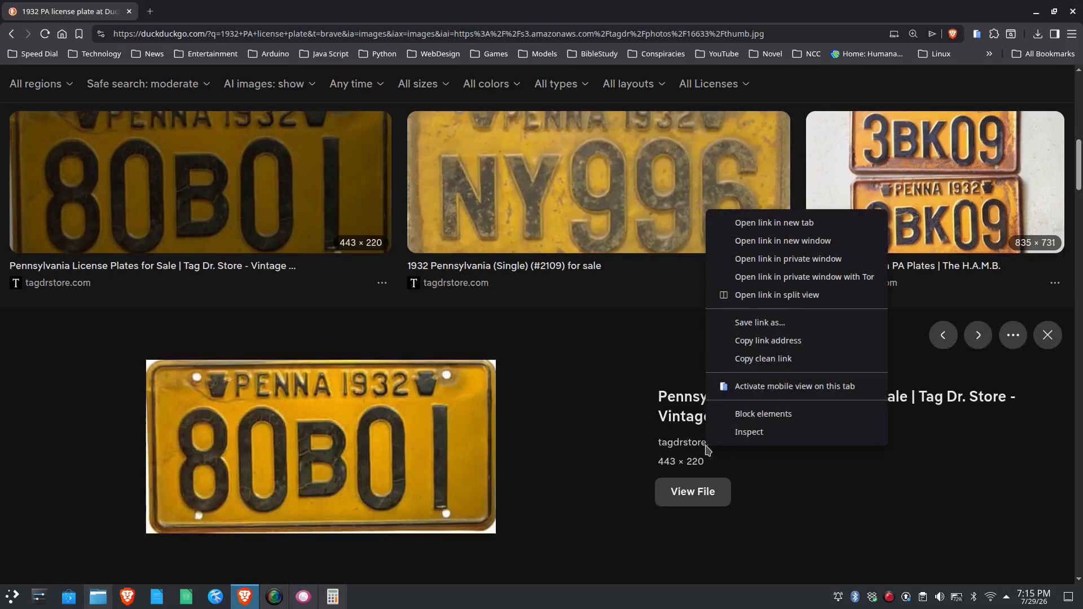
left_click(797, 224)
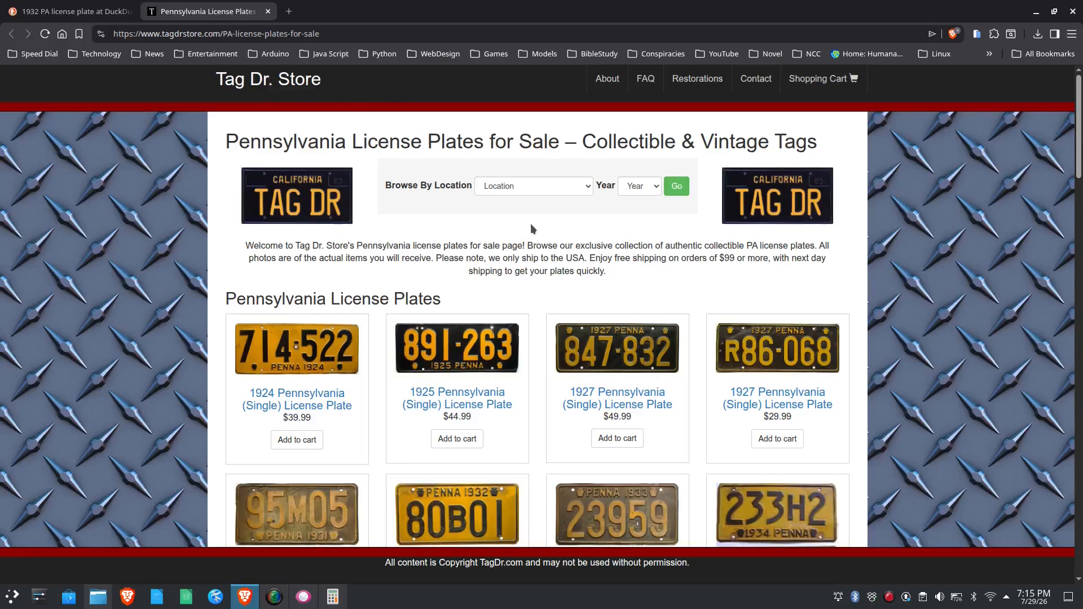
scroll(578, 377, "down", 3)
scroll(580, 379, "down", 3)
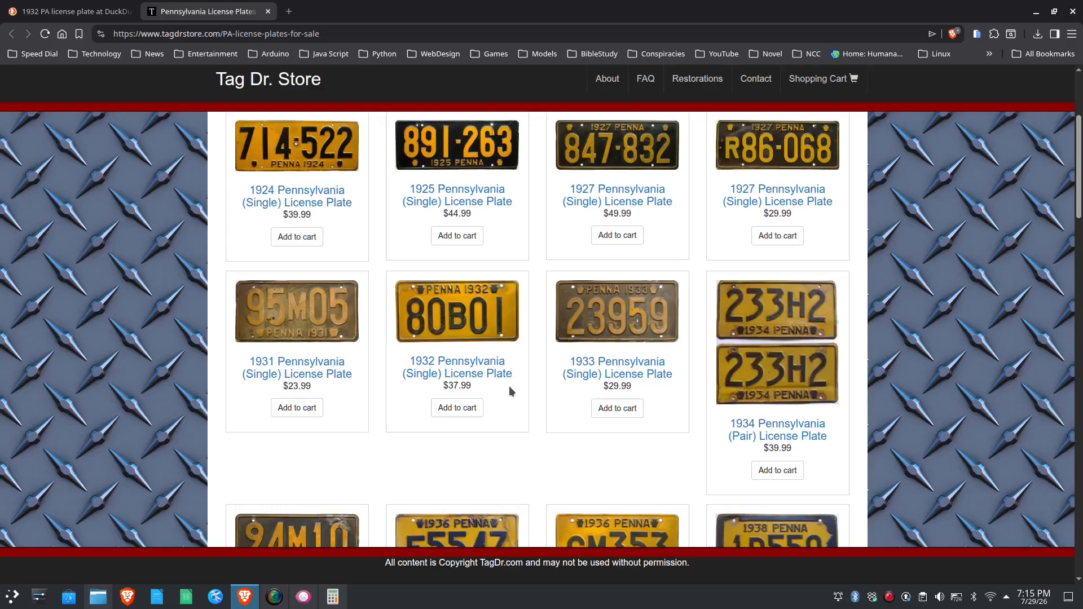
- Open the listing for the 1932 Pennsylvania plate 80B01 and check whether its photo can be saved
left_click(460, 320)
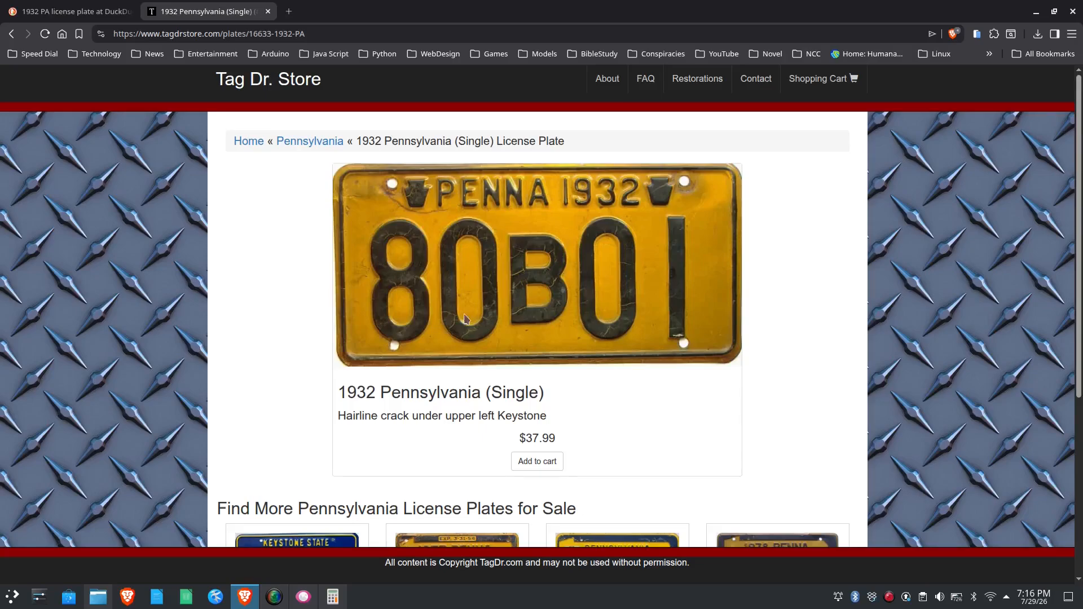
right_click(510, 225)
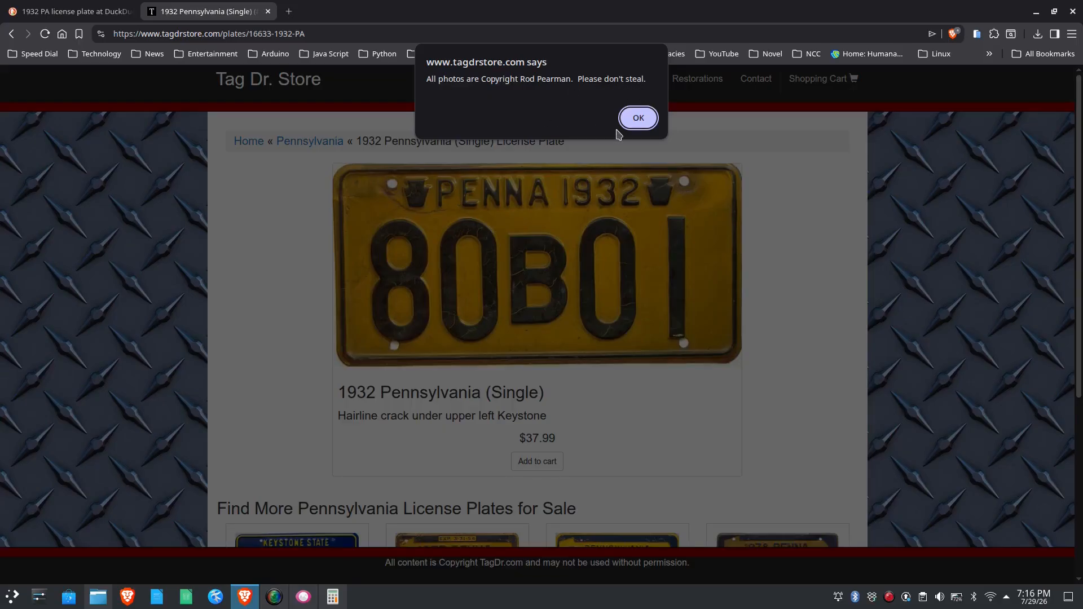
left_click(637, 117)
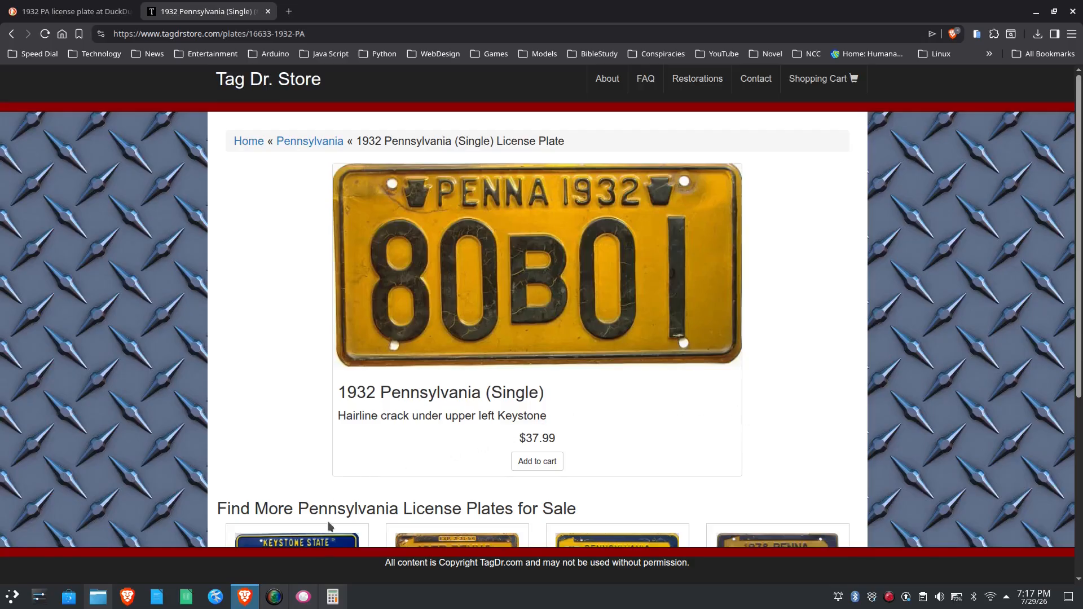
- Switch to Gwenview and read the screenshot of the sent e-mail asking permission to use the 80B01 plate image
left_click(303, 597)
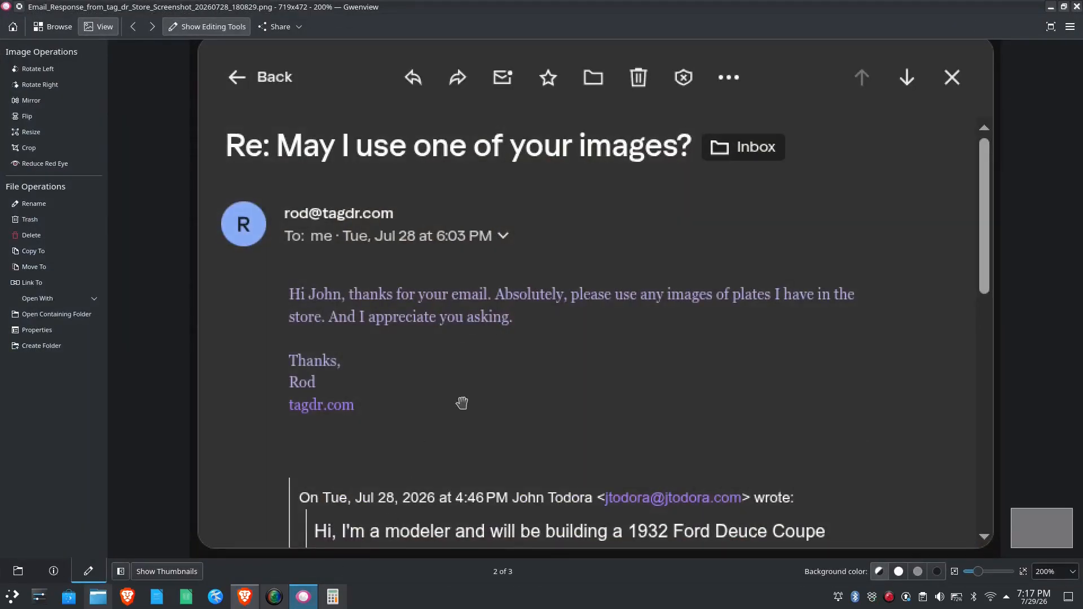
left_click(133, 26)
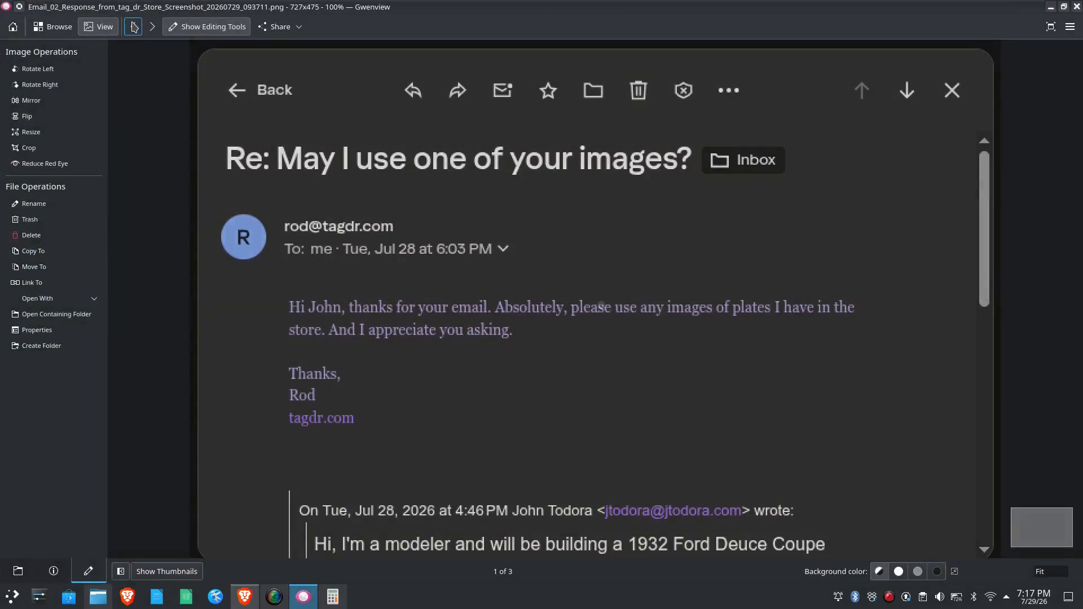
left_click(133, 27)
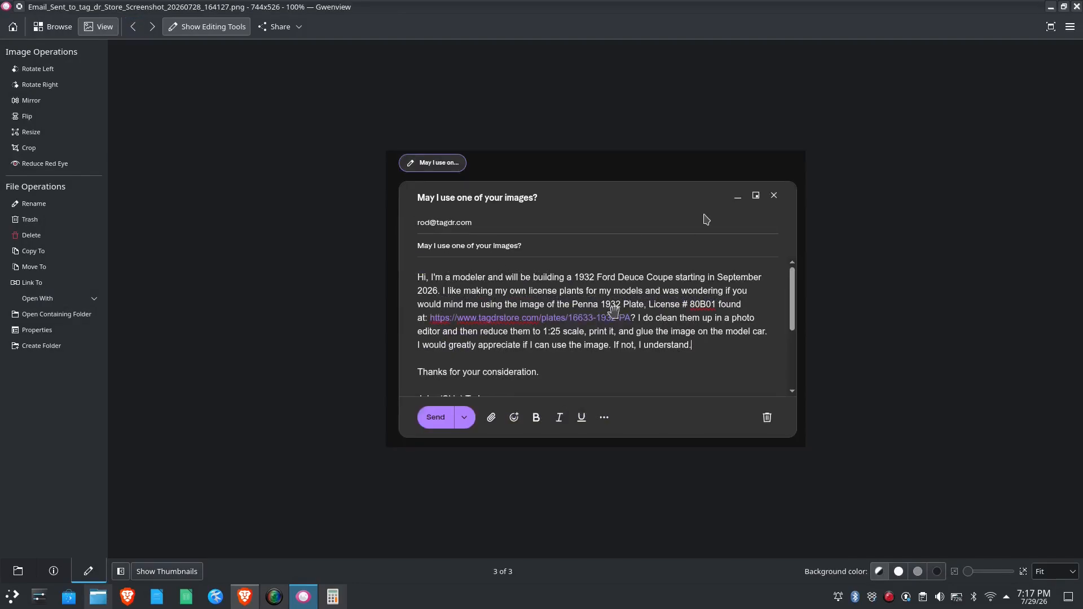
scroll(610, 310, "up", 3)
scroll(611, 310, "down", 1)
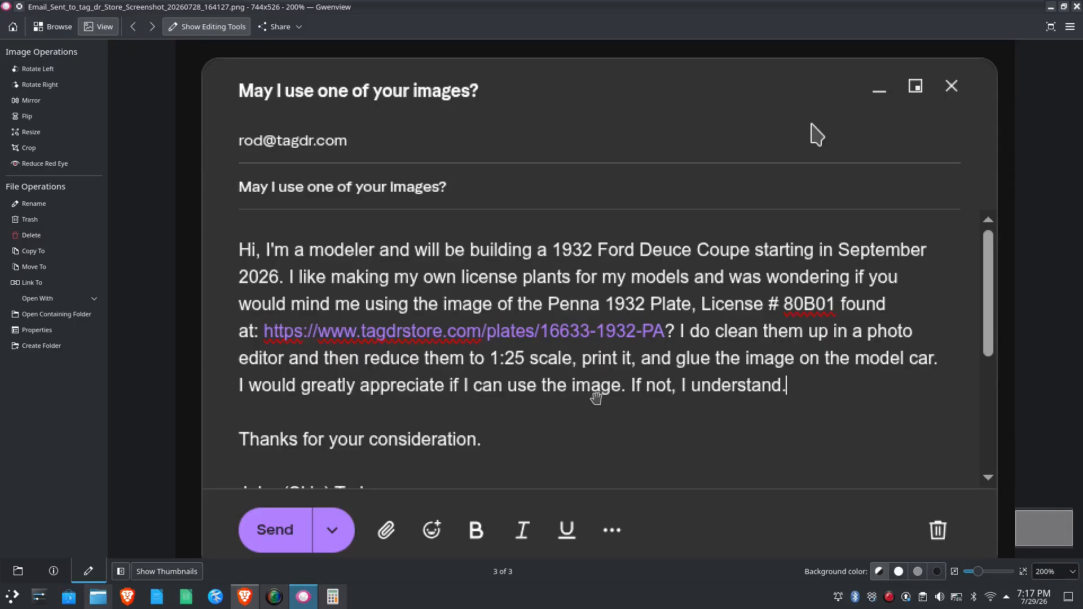
- Go to the screenshot of the store's first e-mail reply and read it at 200% zoom
left_click(152, 27)
left_click(152, 27)
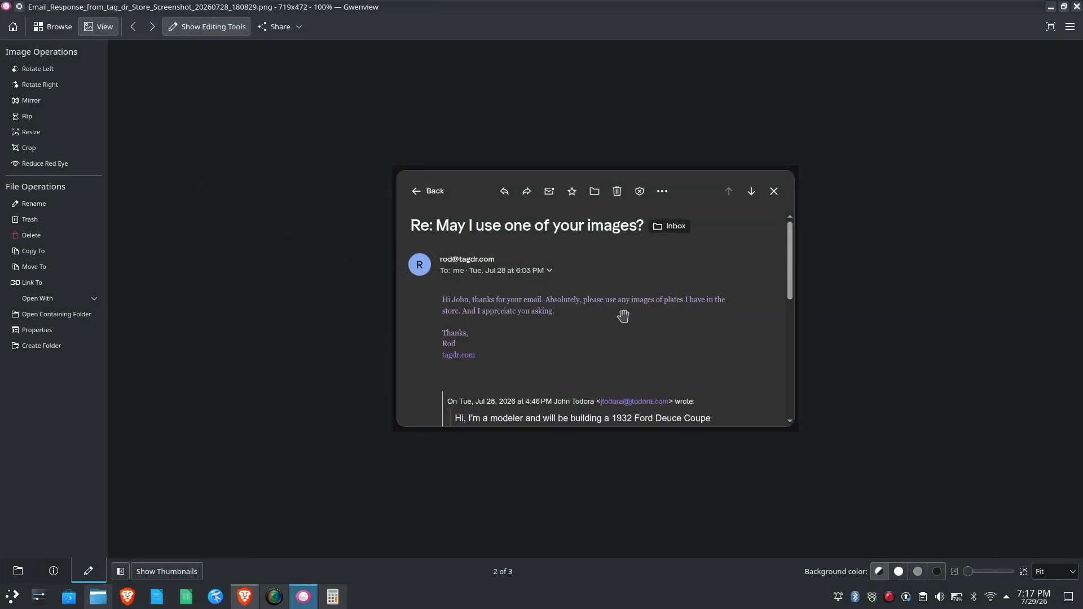
left_click(625, 318, "ctrl")
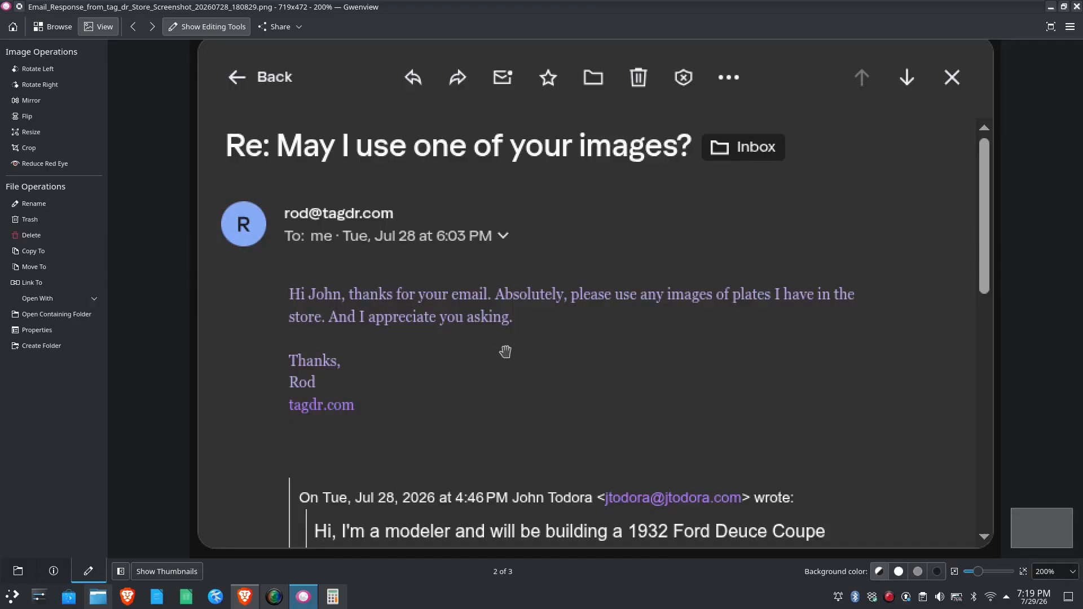
- Read the enlarged screenshot of the store's second e-mail reply, then close the image viewer
left_click(152, 27)
left_click(152, 28)
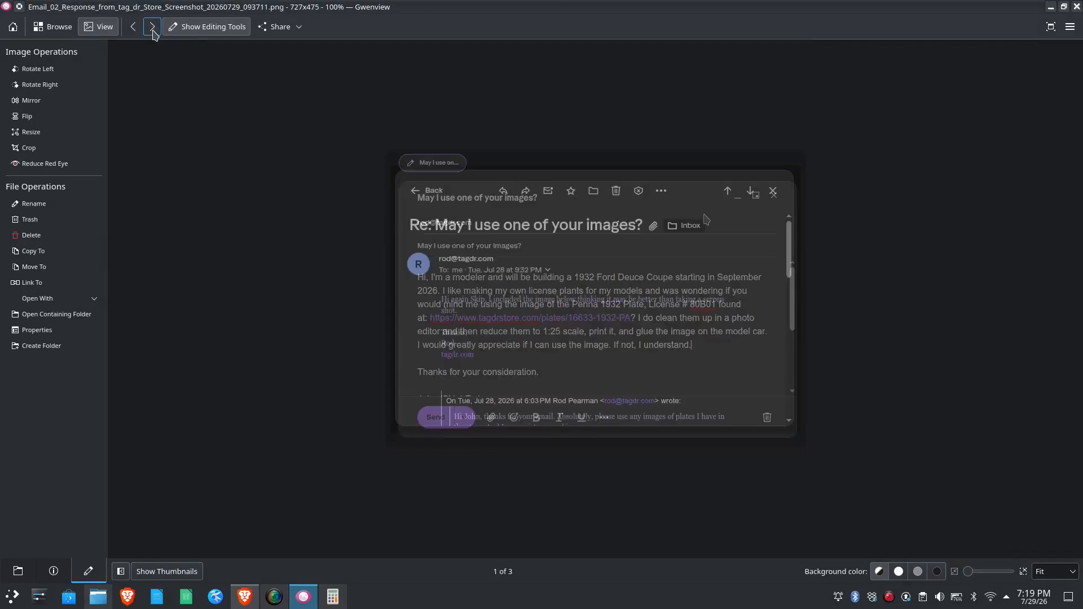
scroll(556, 302, "up", 4)
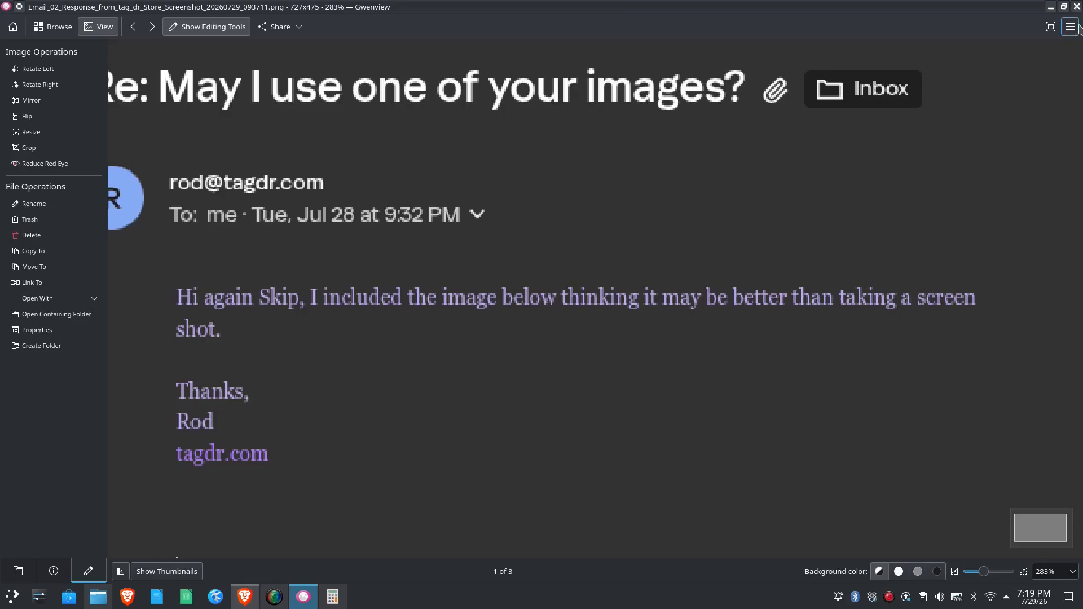
left_click(1077, 8)
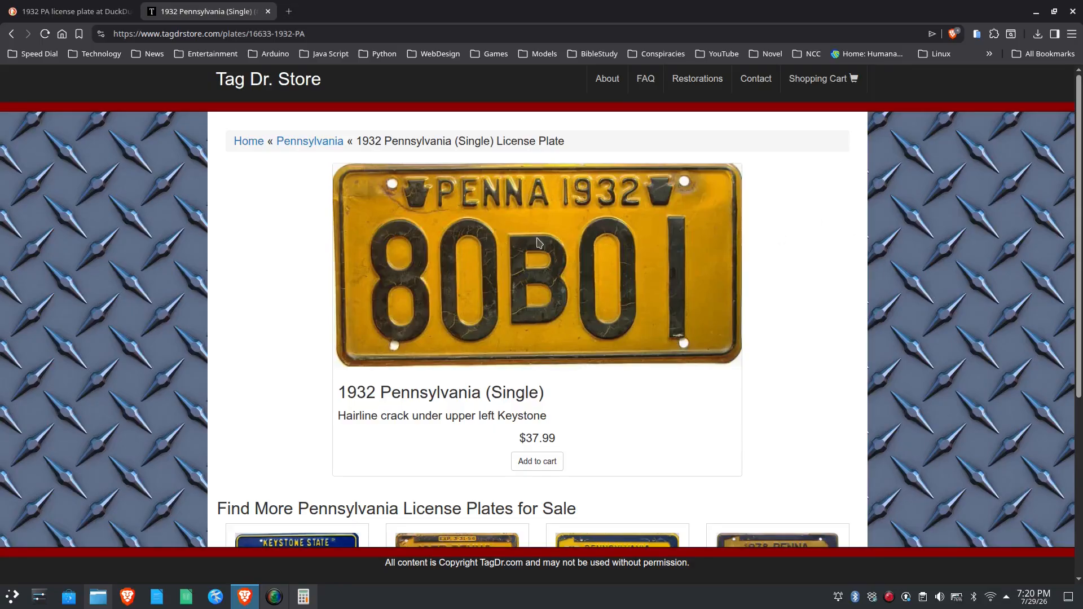
left_click(83, 17)
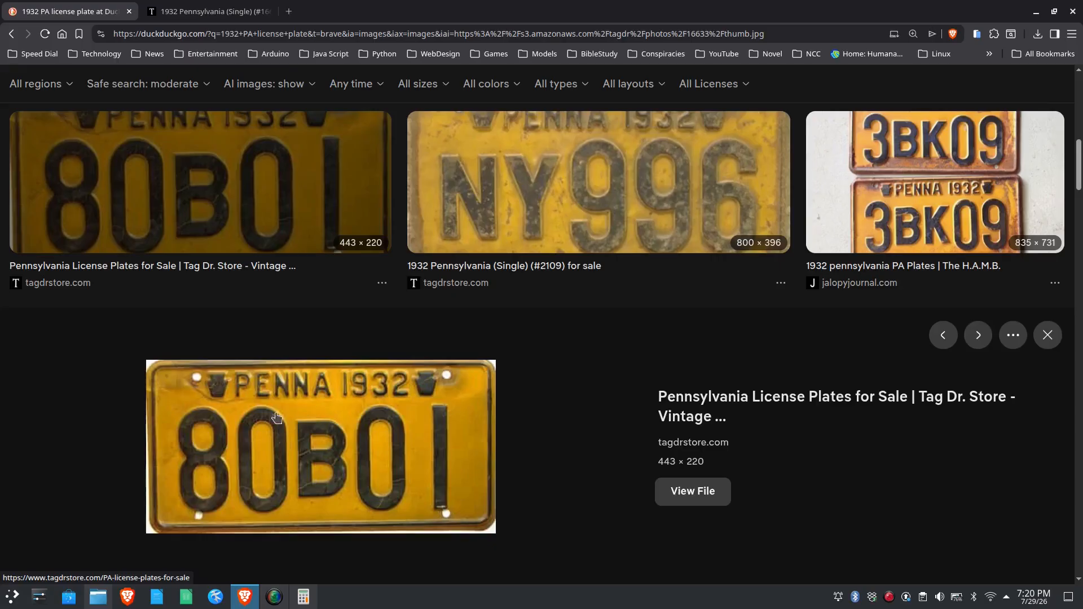
right_click(318, 422)
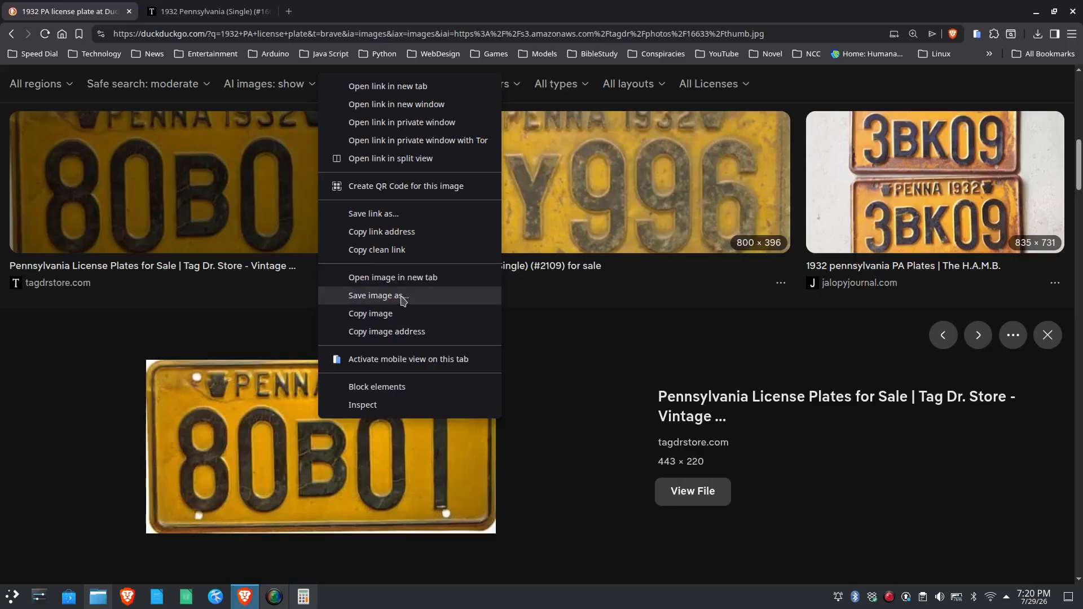
left_click(405, 297)
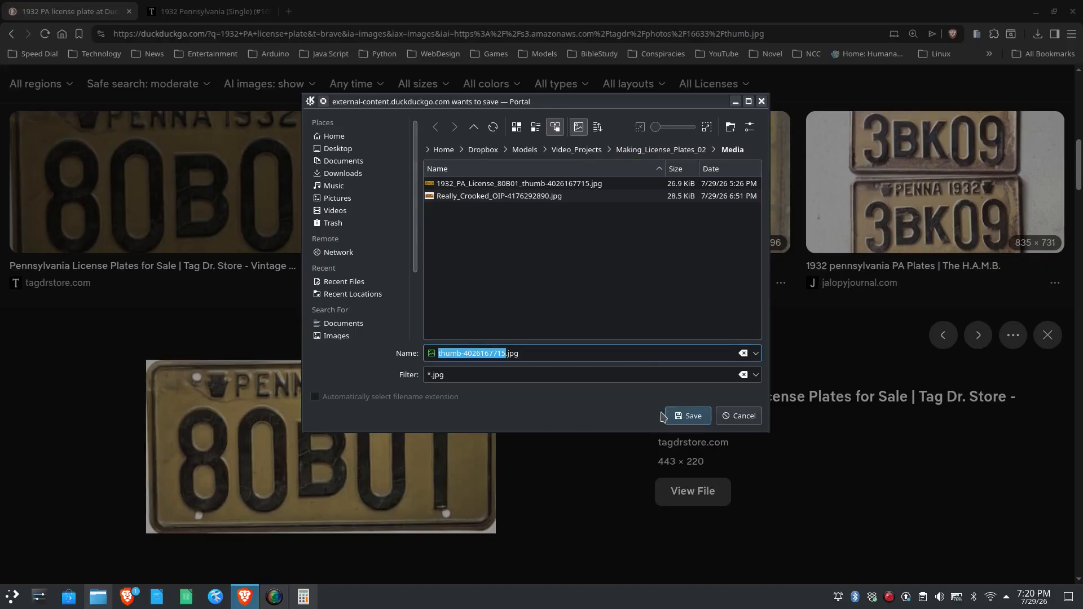
left_click(742, 420)
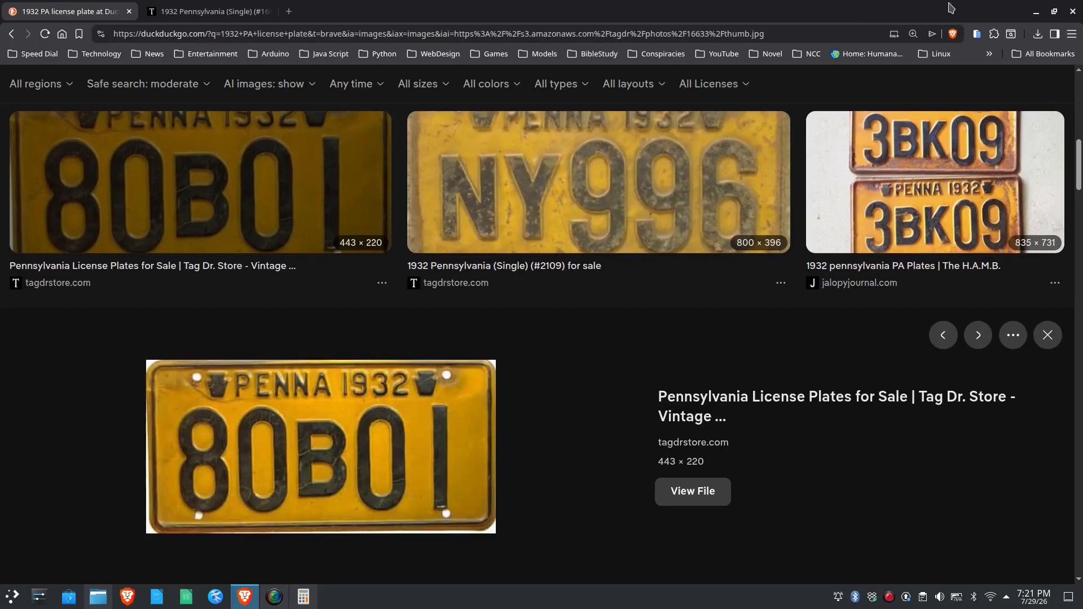
- Minimize the browser and launch GIMP from the desktop
left_click(1036, 13)
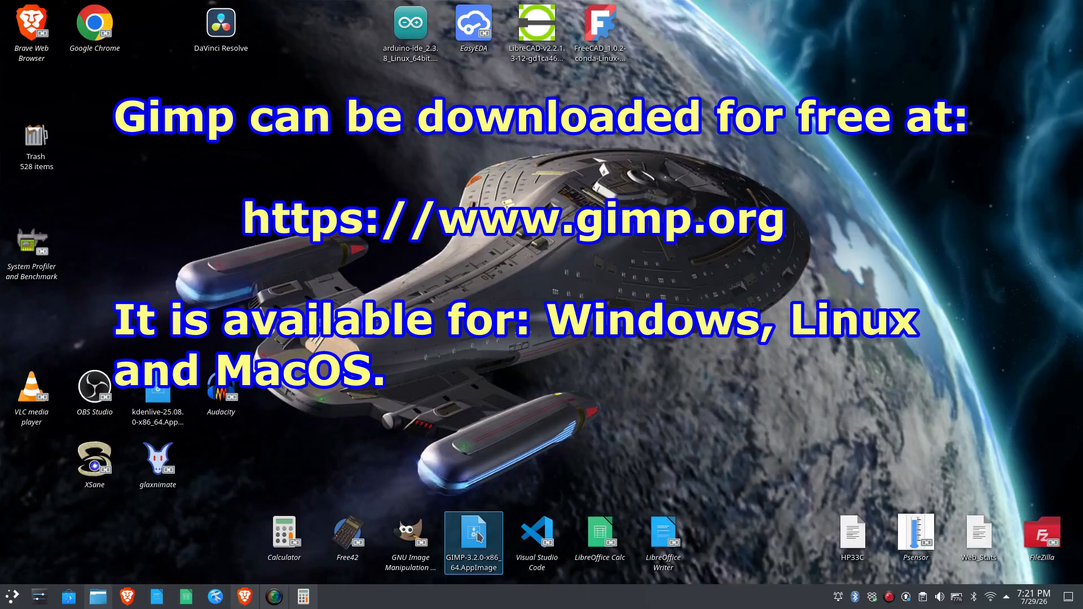
double_click(410, 539)
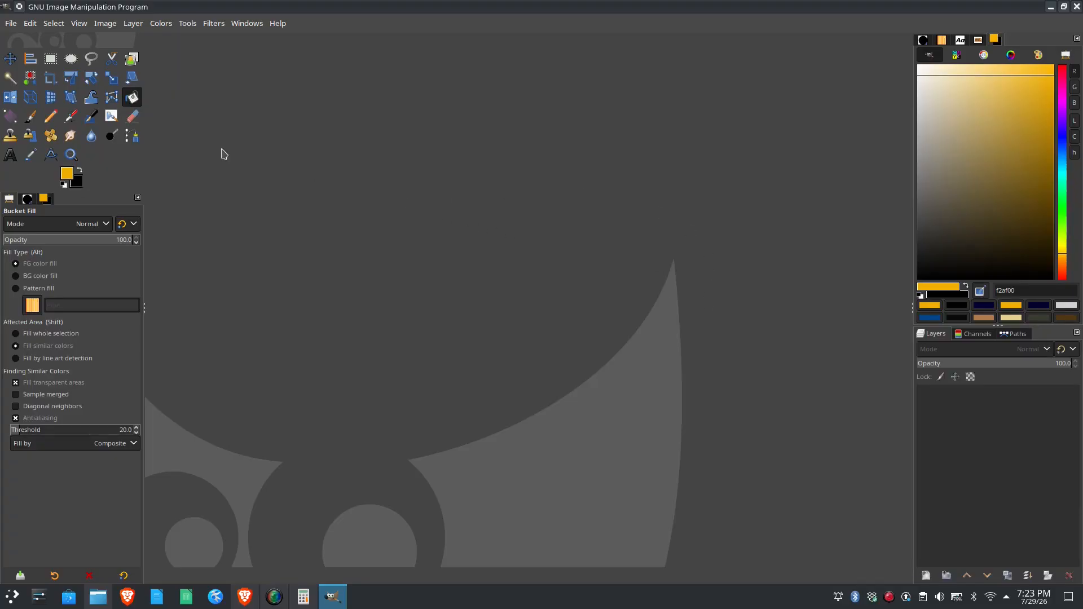
left_click(13, 25)
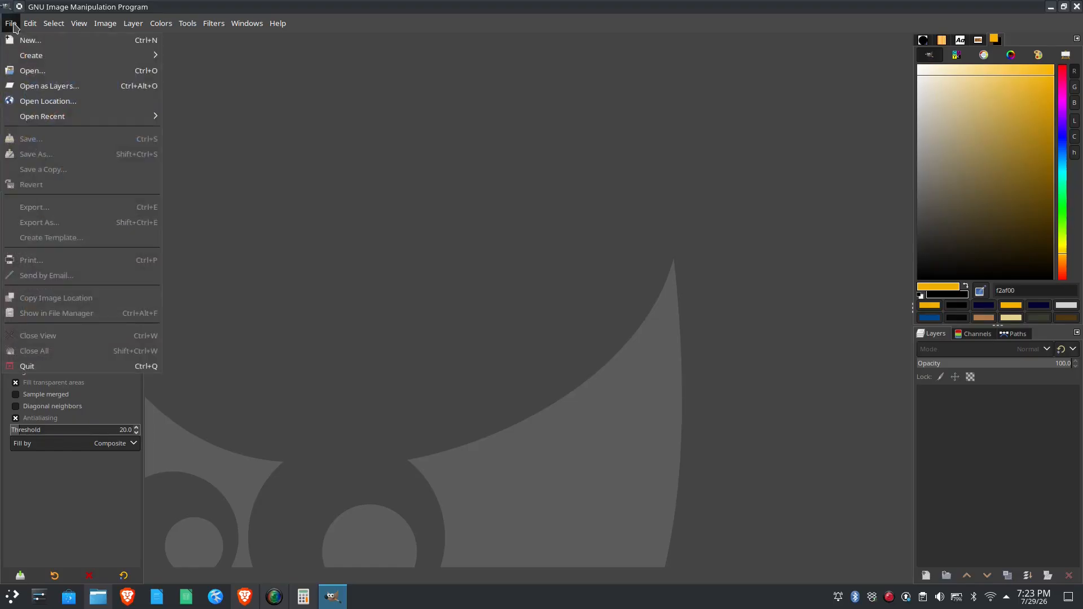
left_click(23, 71)
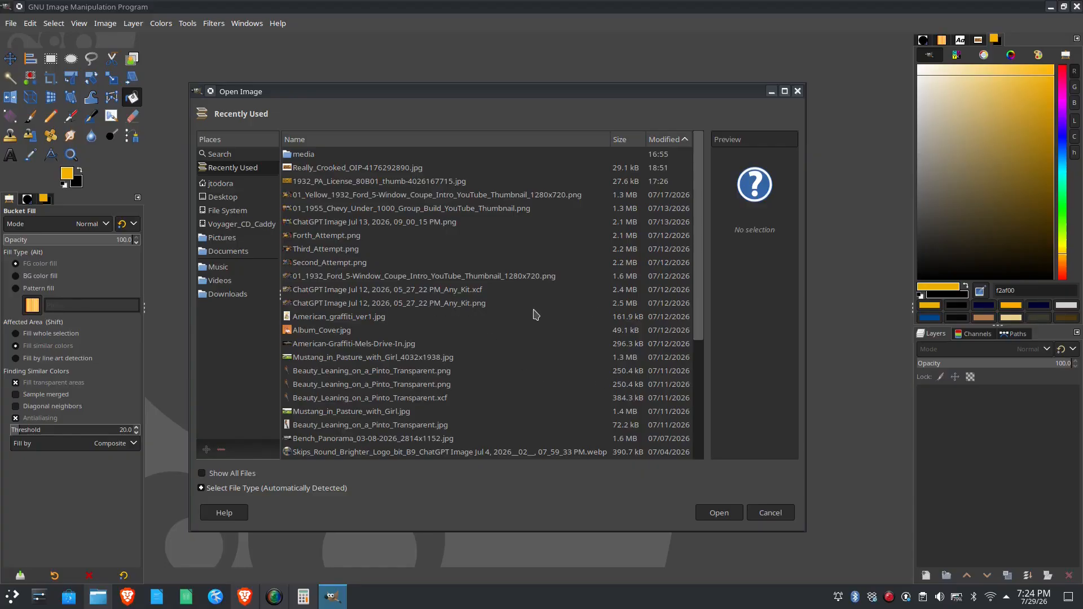
left_click(779, 514)
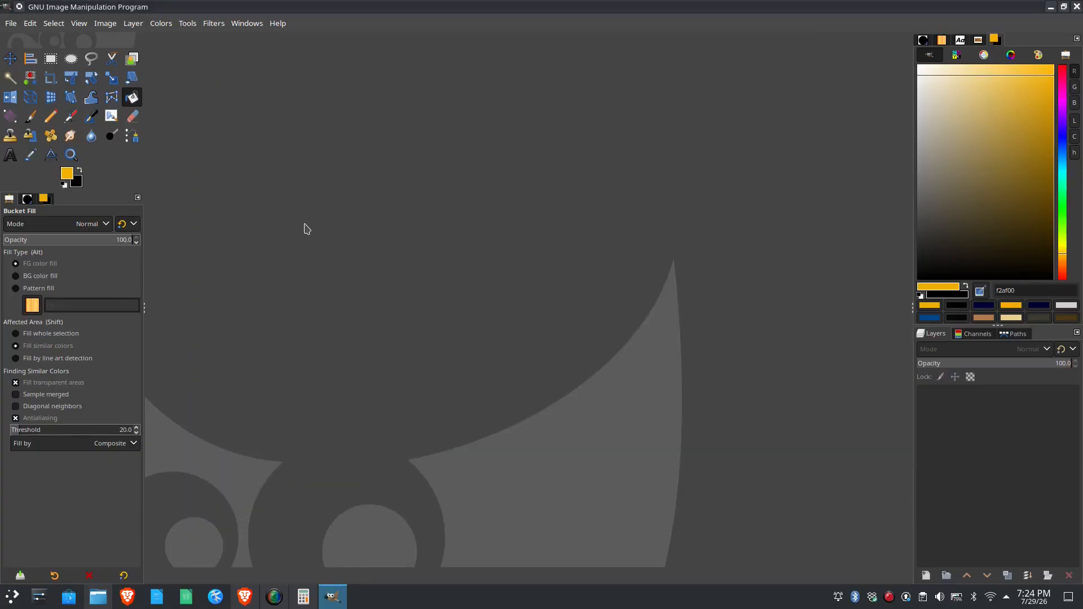
- Open the recently used image 1932_PA_License_80B01_thumb-4026167715.jpg
left_click(10, 25)
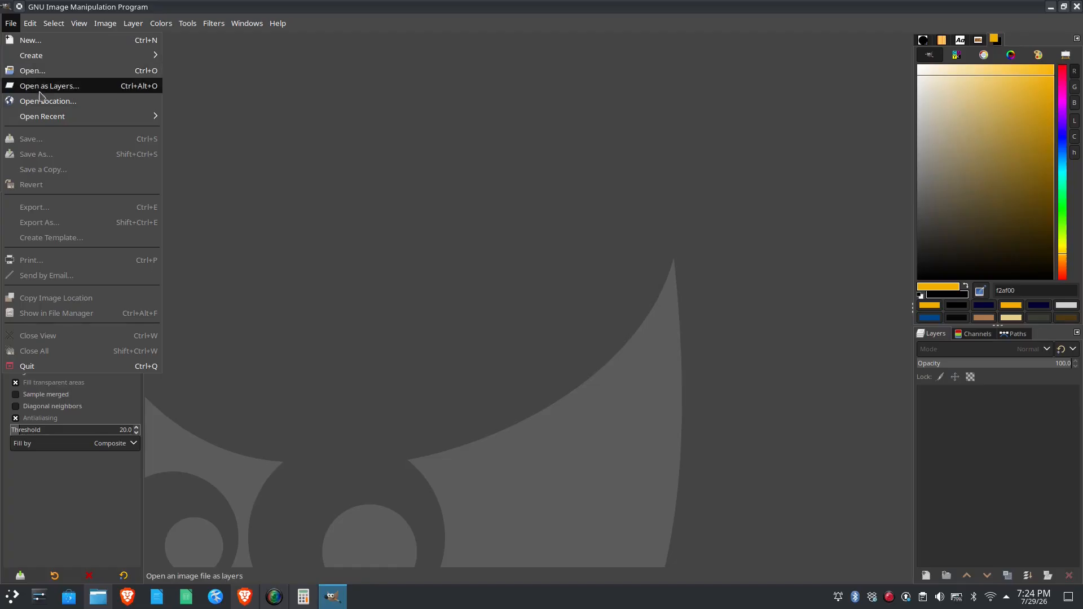
mouse_move(43, 117)
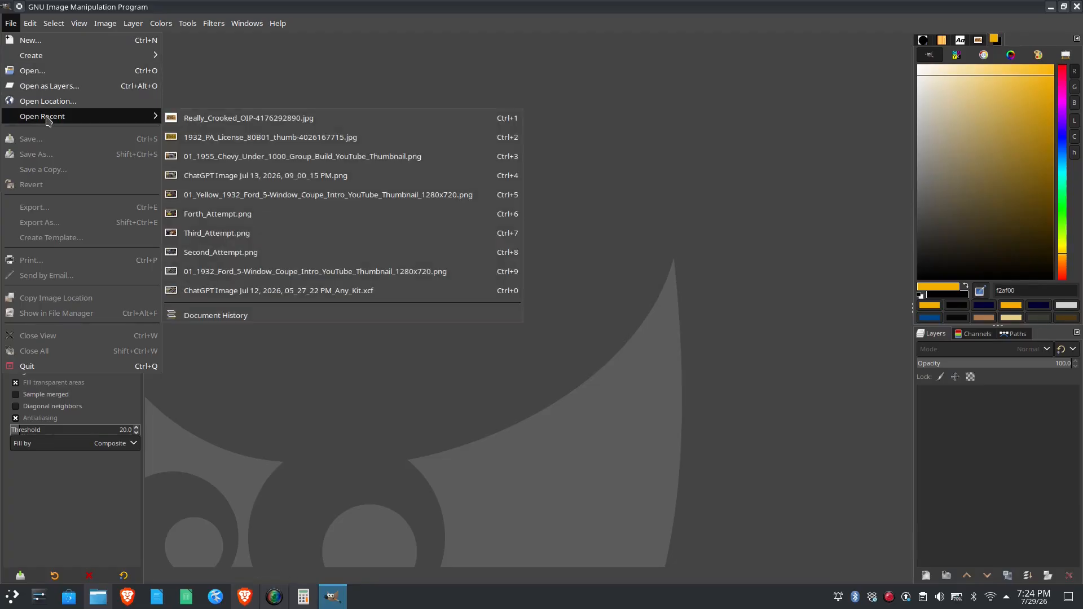
left_click(242, 140)
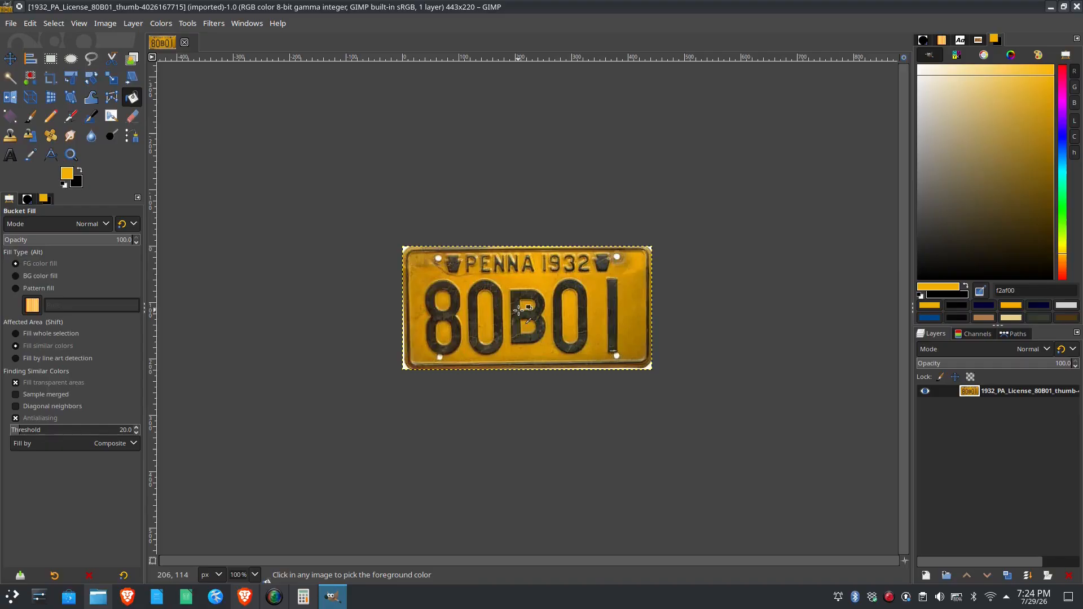
- Examine the 80B01 plate image at different magnifications and positions, ending with the whole plate at 200%
scroll(519, 310, "up", 3)
scroll(518, 310, "down", 3)
scroll(519, 310, "up", 3)
scroll(519, 310, "down", 1)
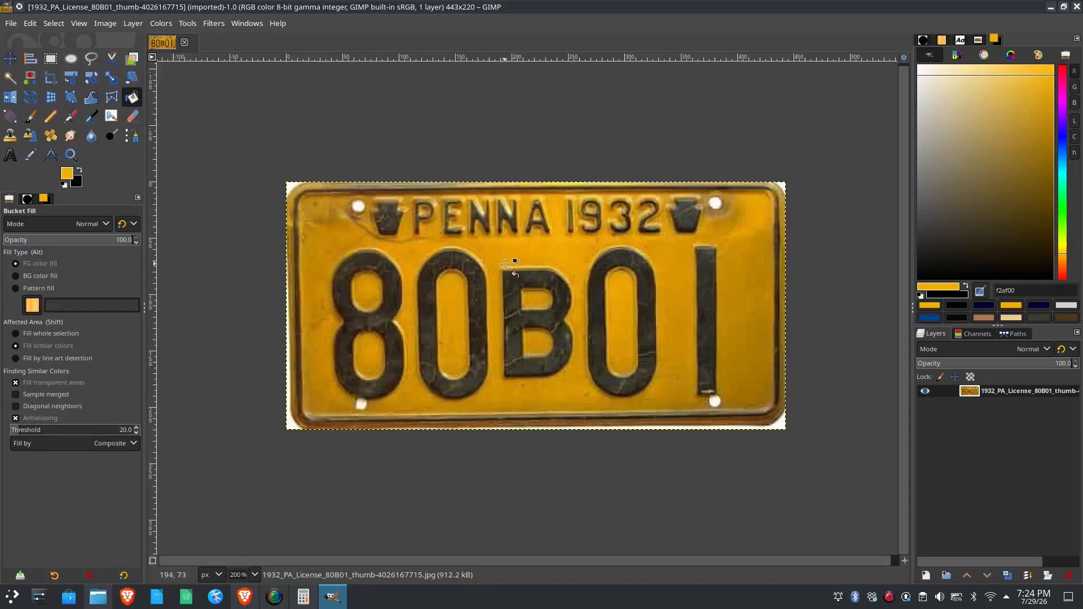
left_click_drag(501, 270, 476, 249)
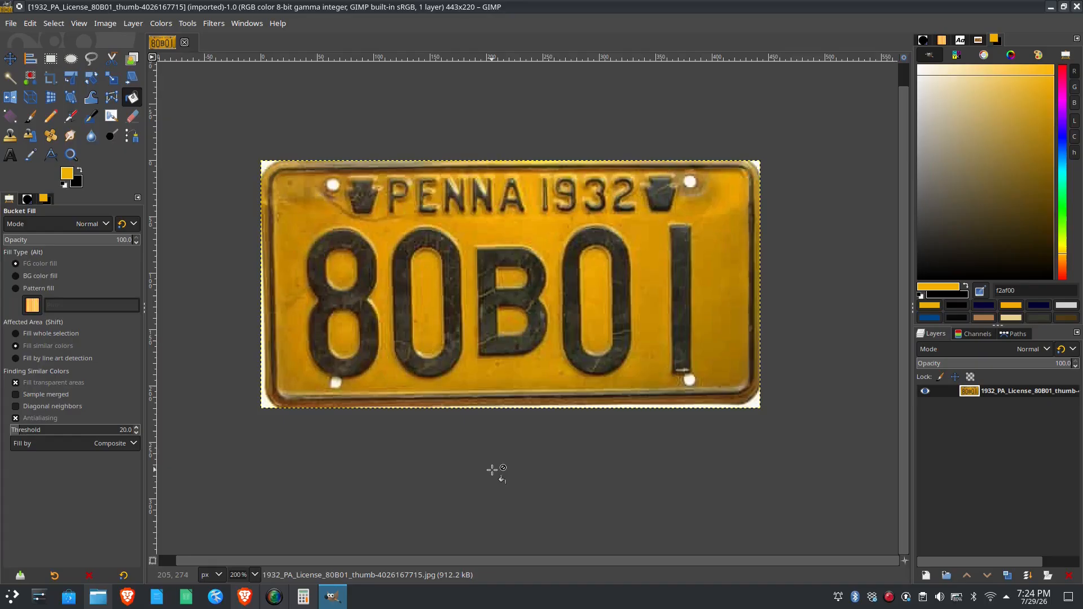
scroll(492, 451, "up", 2)
scroll(490, 445, "down", 3)
scroll(492, 437, "up", 1)
left_click_drag(495, 435, 541, 420)
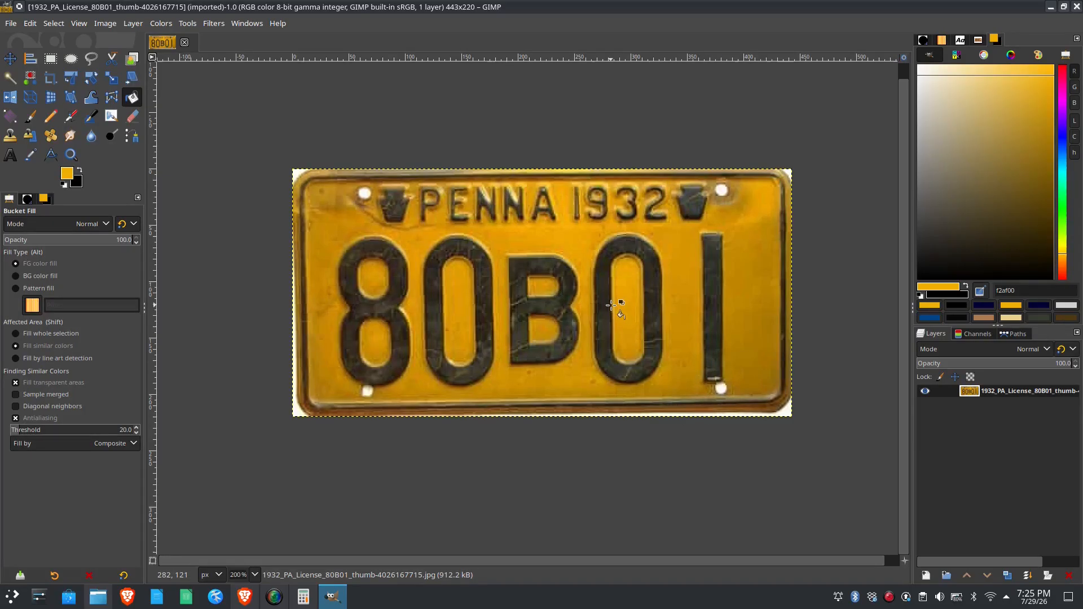
key("ctrl")
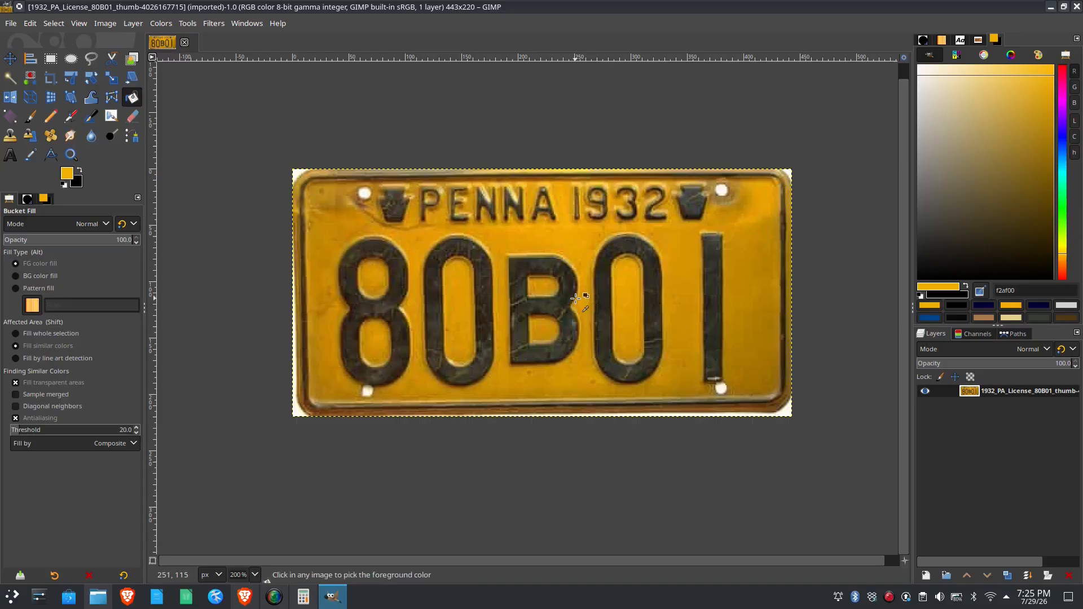
scroll(575, 297, "up", 1)
scroll(575, 298, "down", 1)
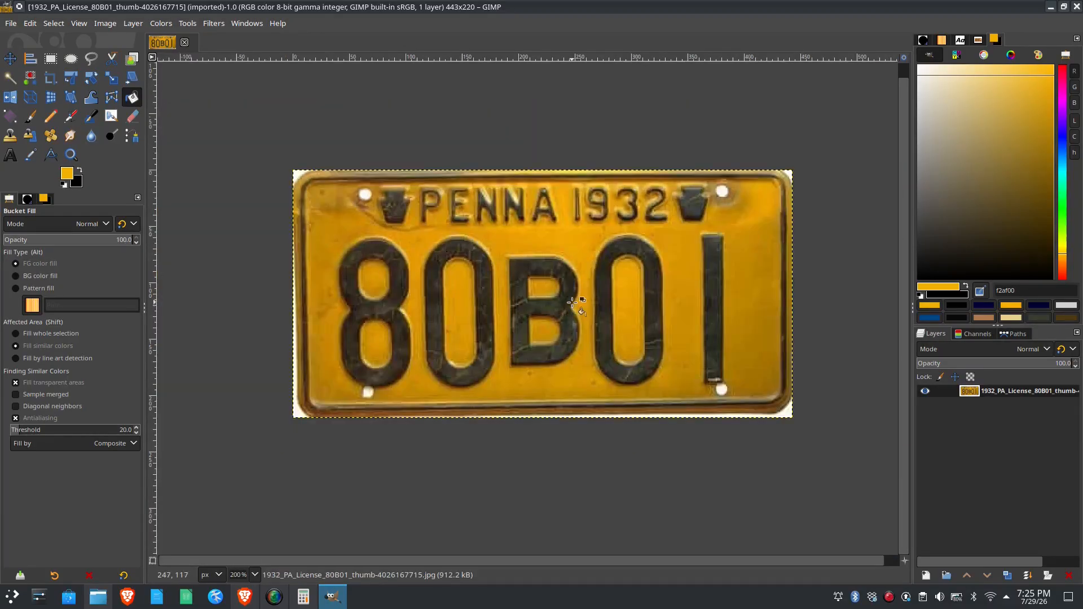
- Apply a Unified Transform to the plate layer, slightly adjusting its lower-right, upper-left and lower-left corners to square the plate to the canvas
left_click_drag(572, 264, 463, 368)
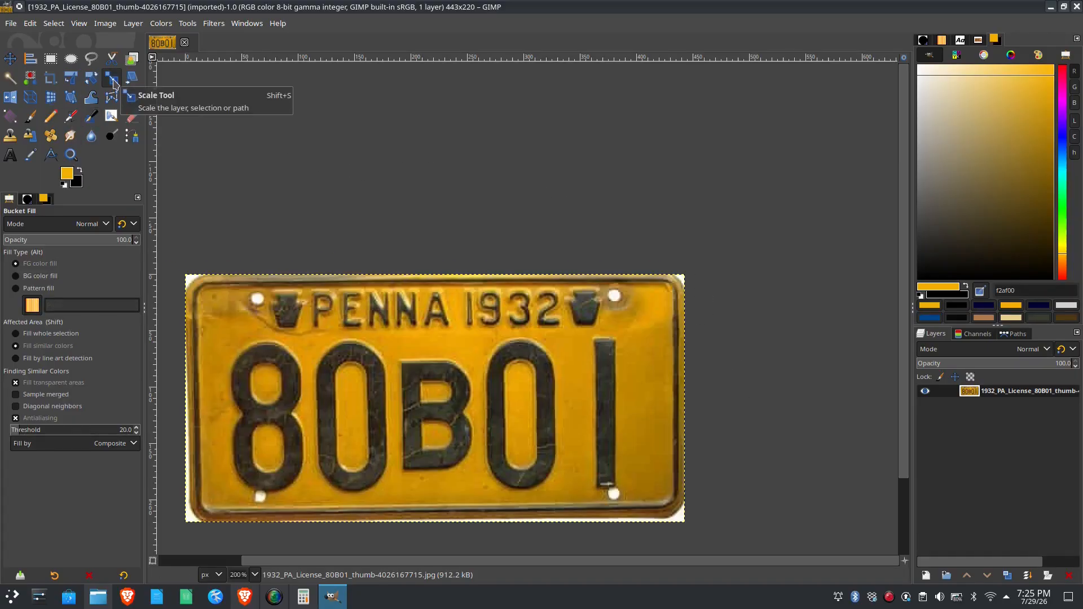
left_click(70, 80)
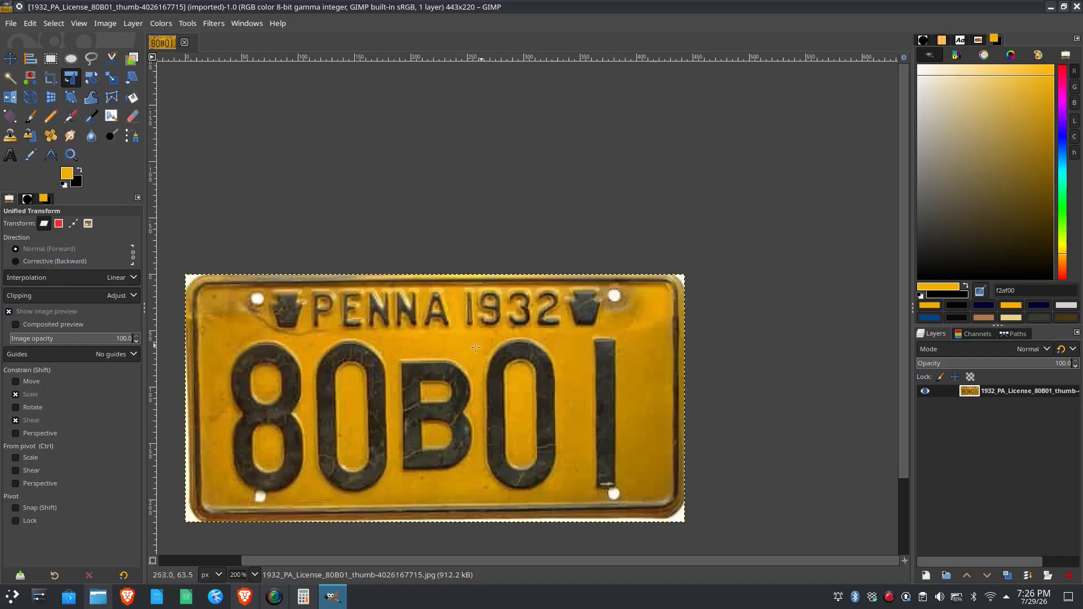
left_click(433, 350)
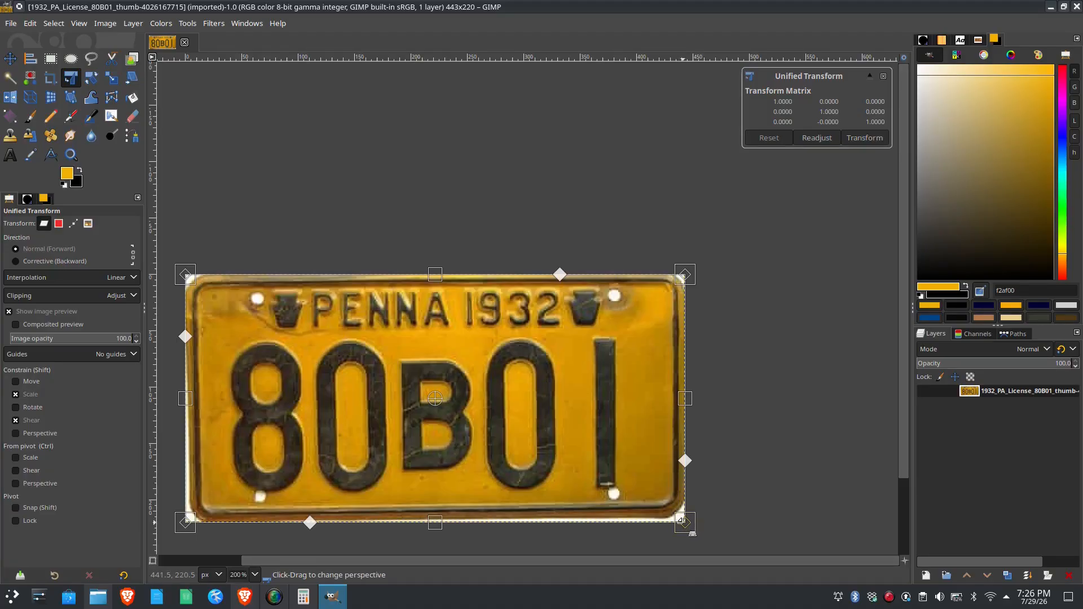
mouse_move(680, 520)
left_mouse_down()
mouse_move(684, 548)
mouse_move(683, 525)
left_mouse_up()
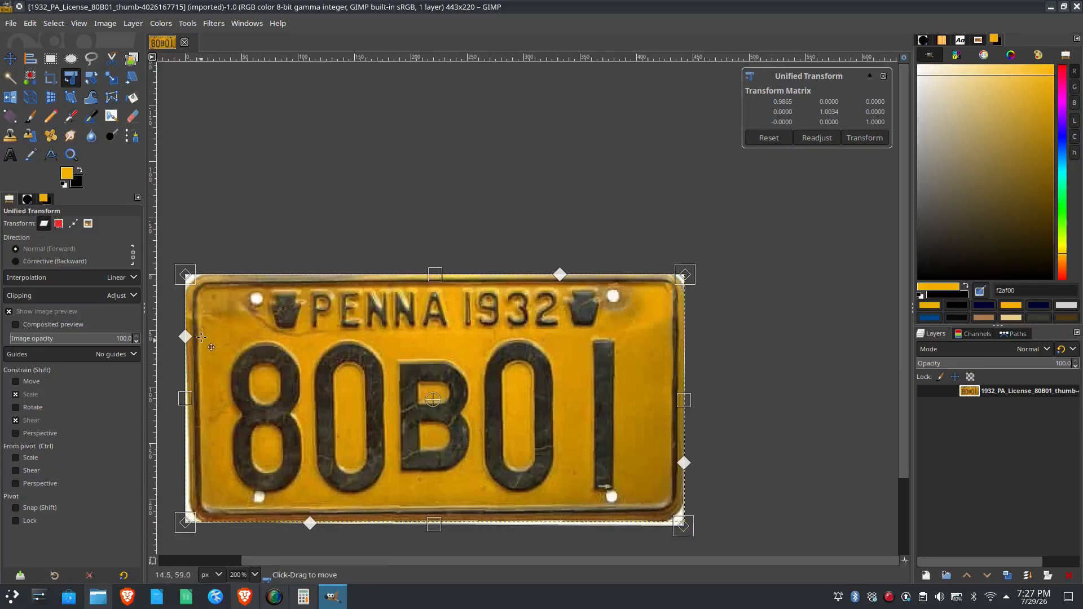
left_click_drag(187, 276, 187, 280)
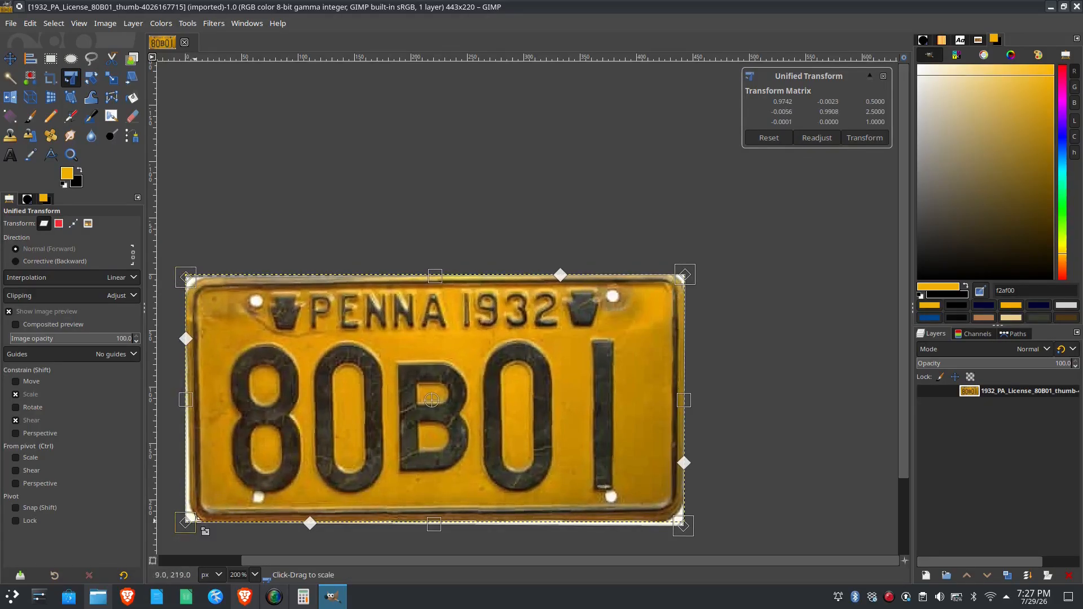
left_click_drag(185, 521, 183, 519)
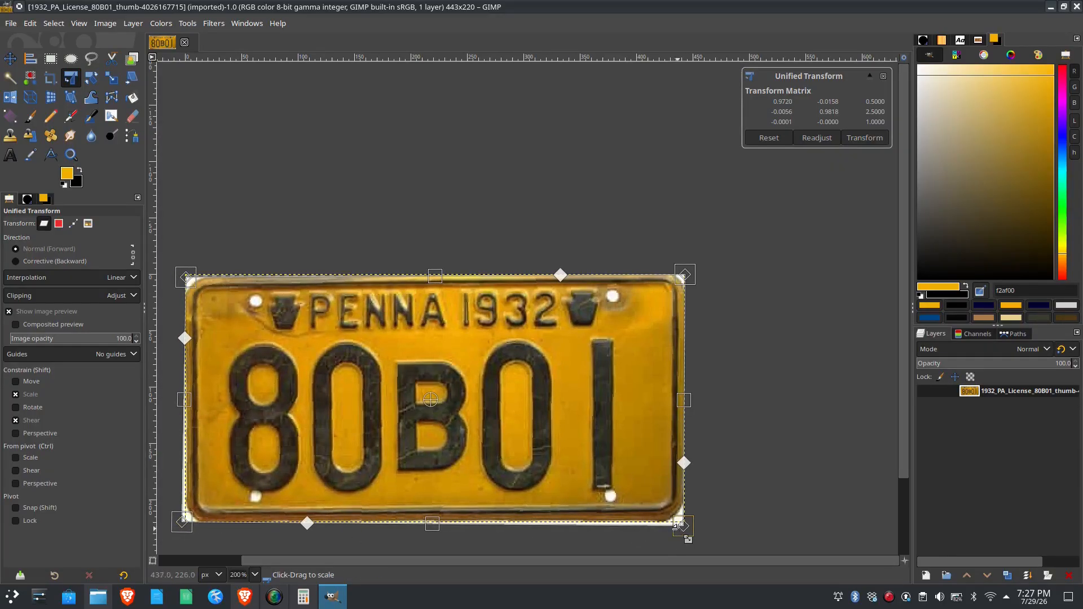
left_click_drag(682, 526, 681, 523)
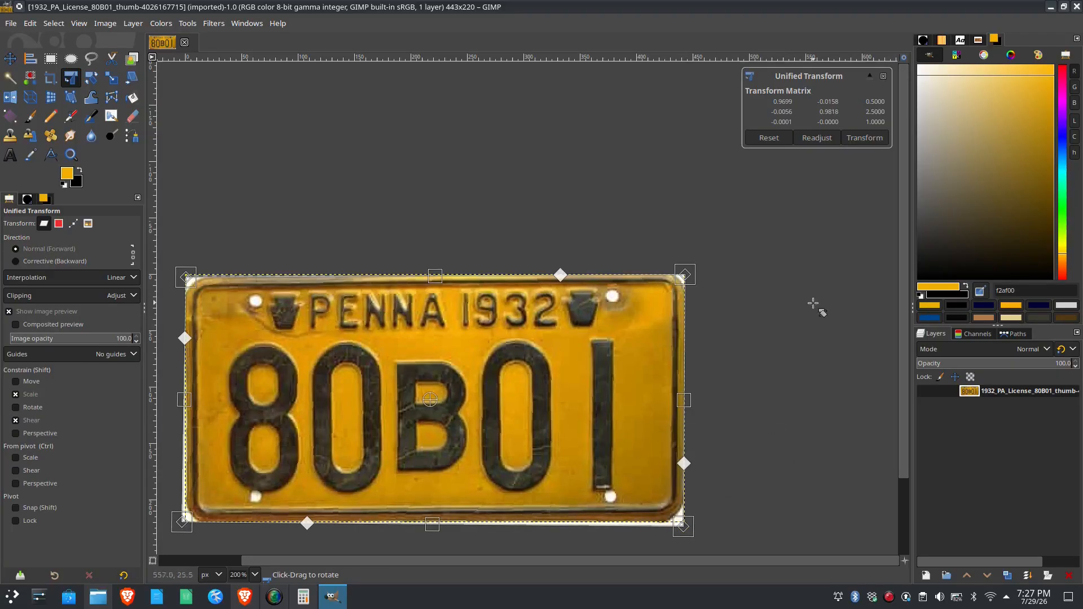
left_click(864, 138)
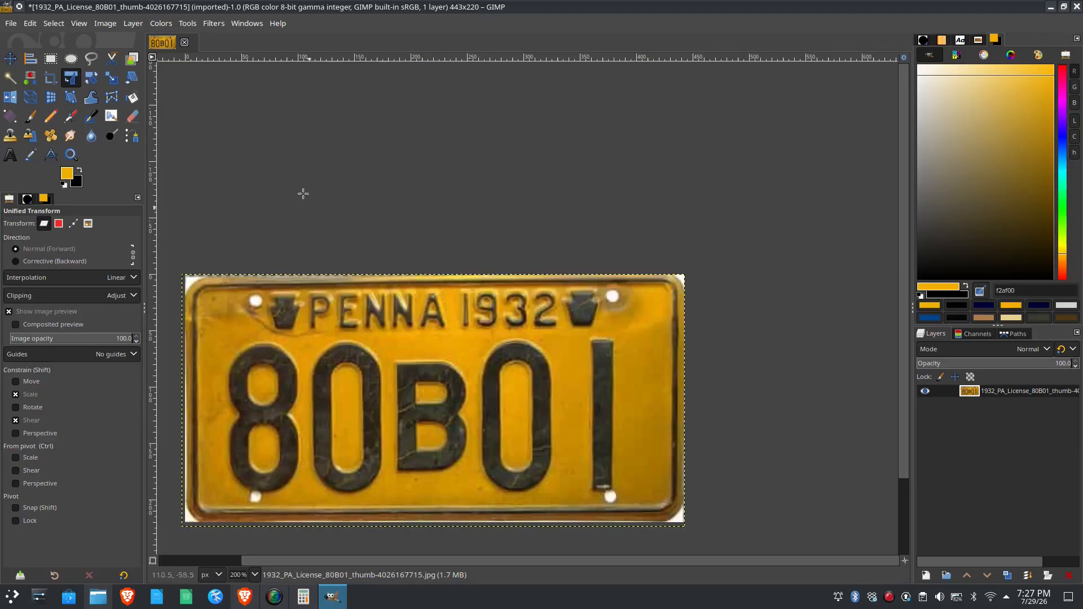
- Resize the transformed plate layer's boundary to the image size
left_click(135, 23)
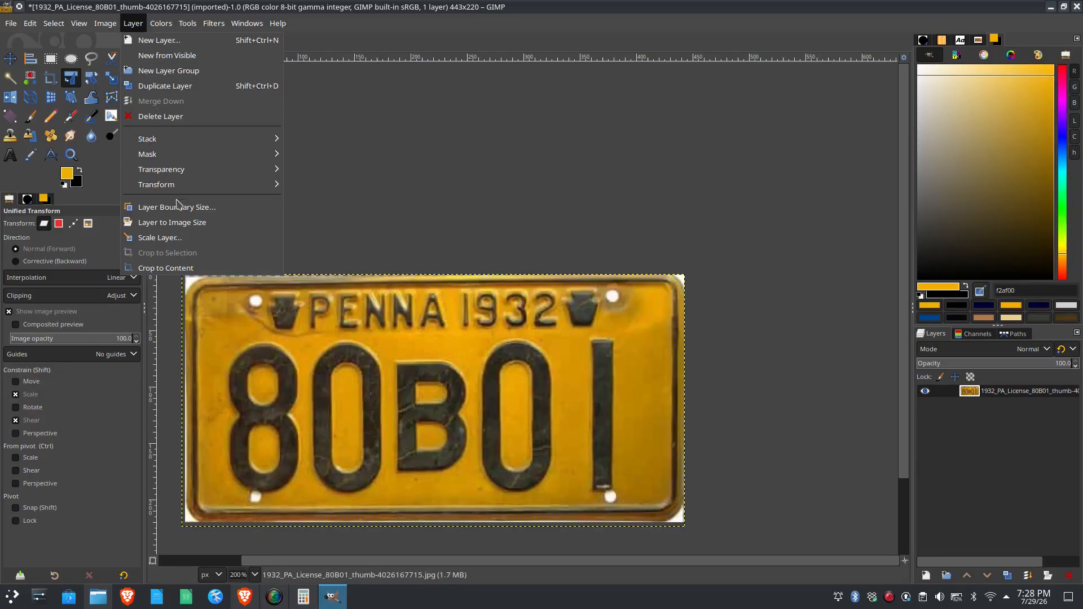
left_click(202, 223)
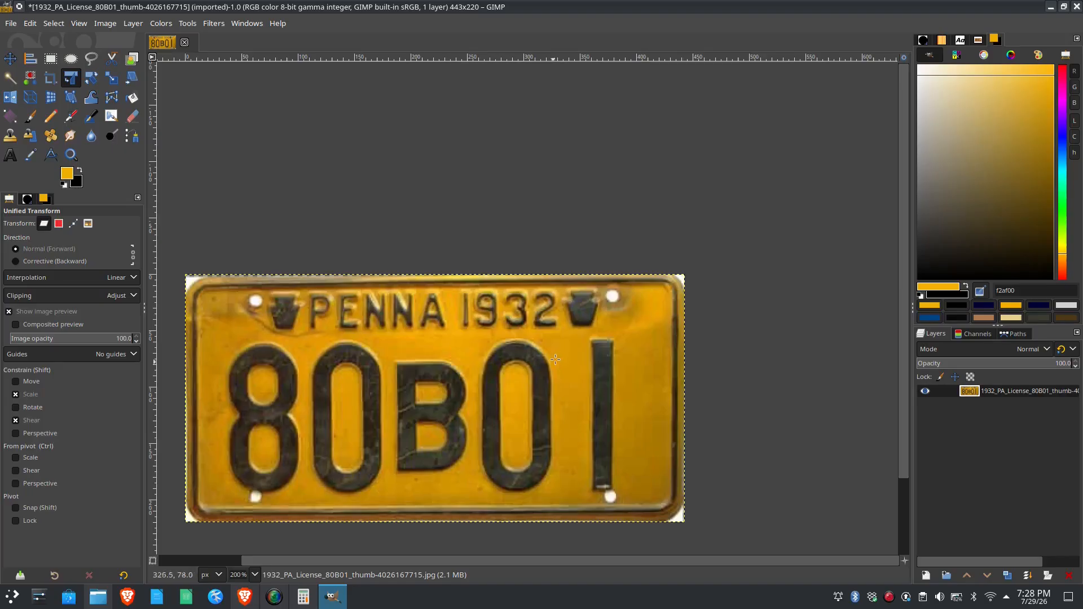
left_click(468, 374)
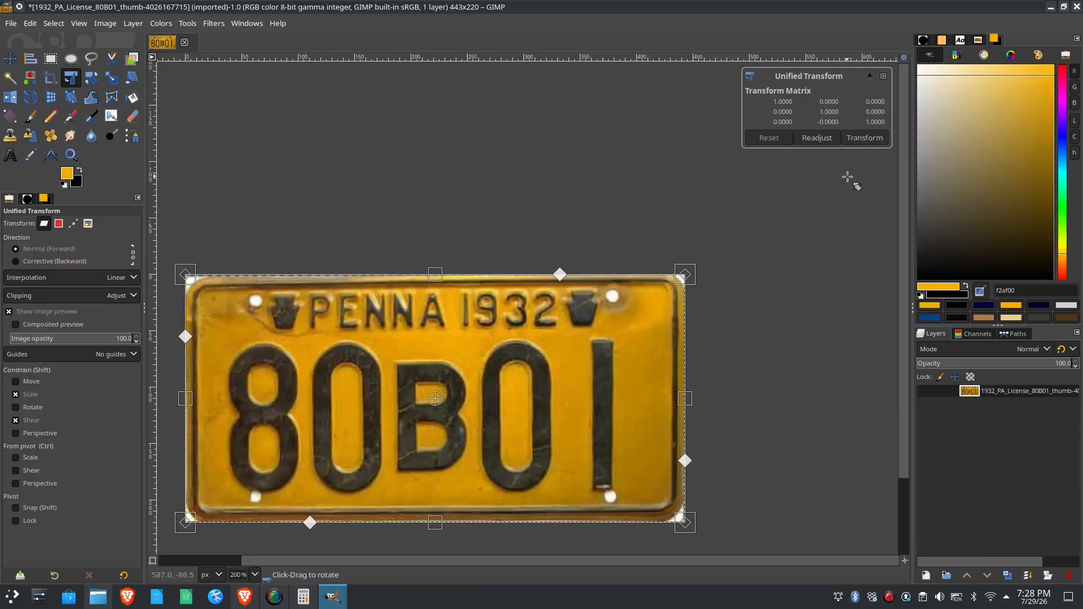
left_click(14, 63)
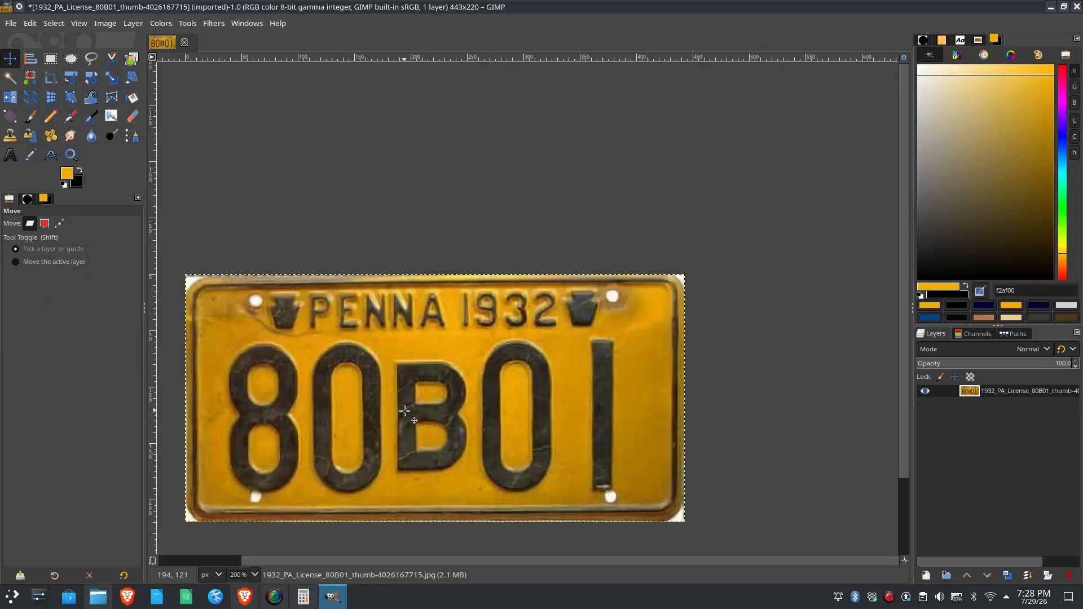
left_click_drag(425, 388, 489, 322)
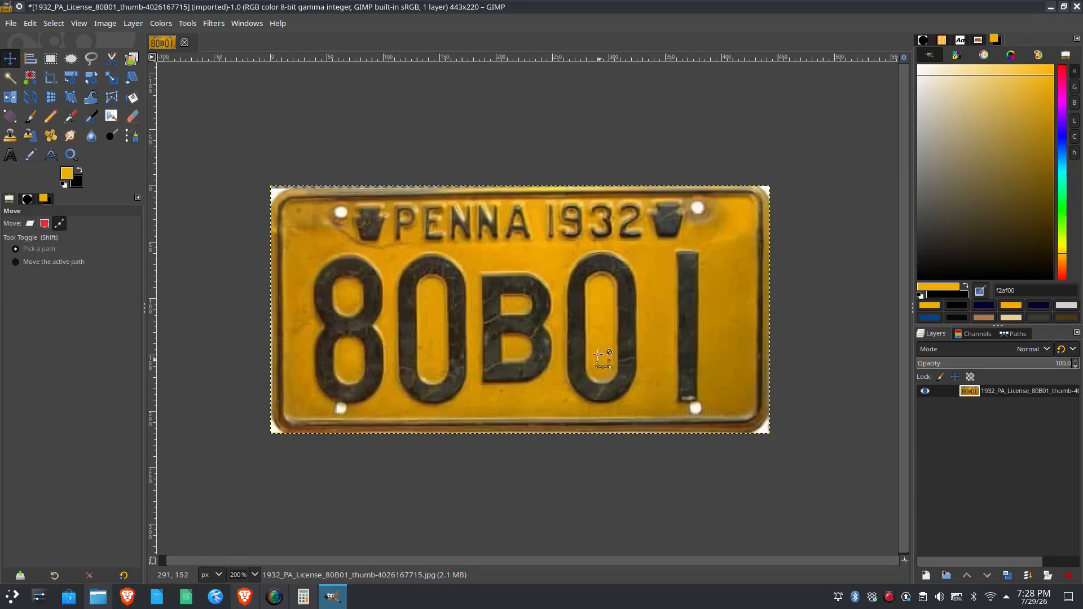
scroll(560, 298, "up", 1)
scroll(560, 297, "up", 1)
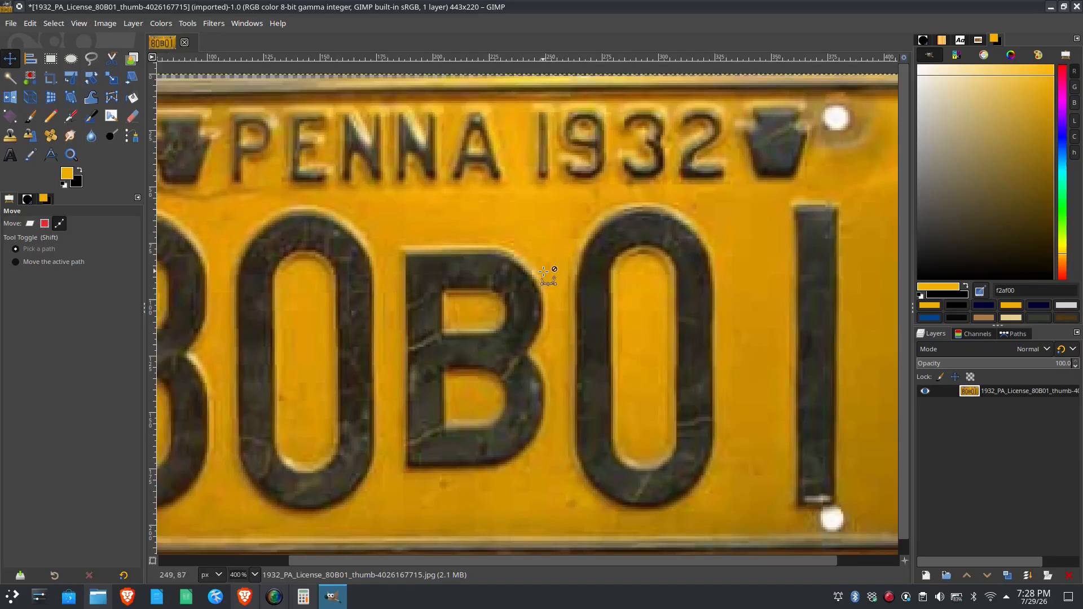
scroll(547, 277, "down", 1)
scroll(545, 274, "down", 1)
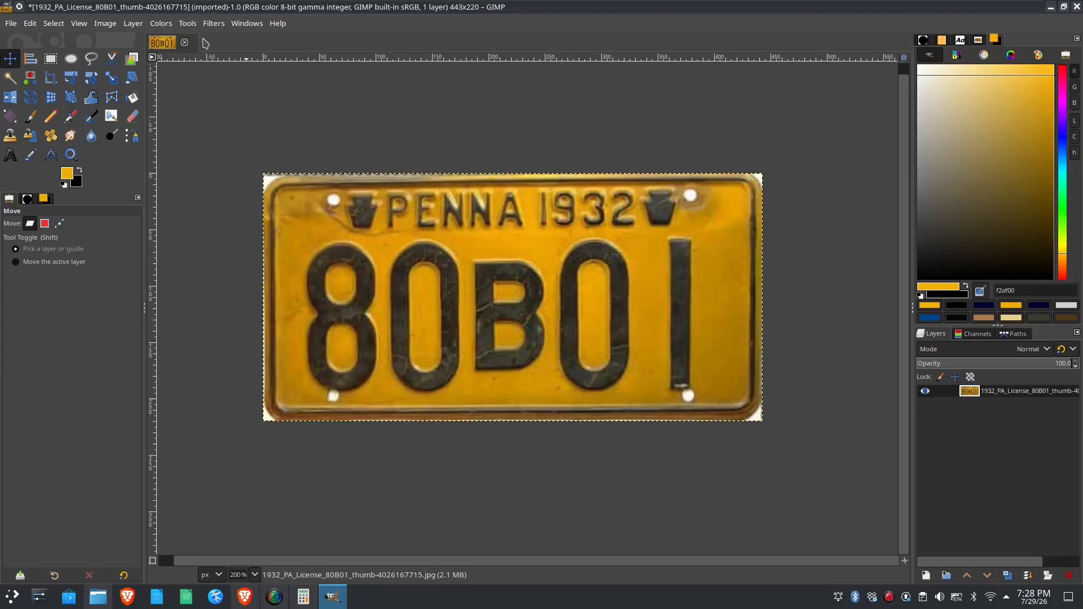
left_click(225, 25)
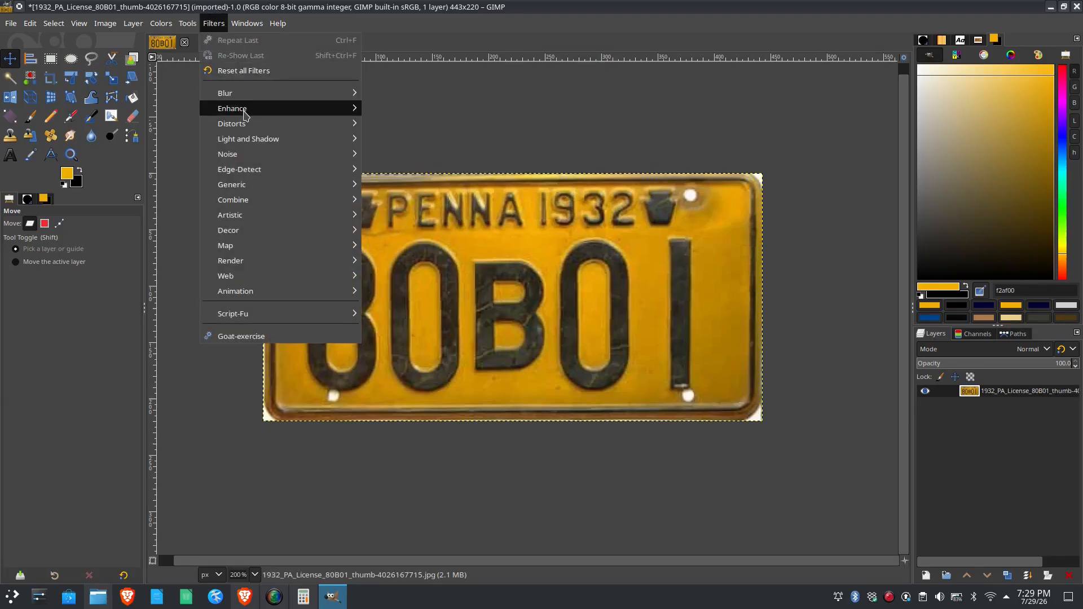
mouse_move(245, 116)
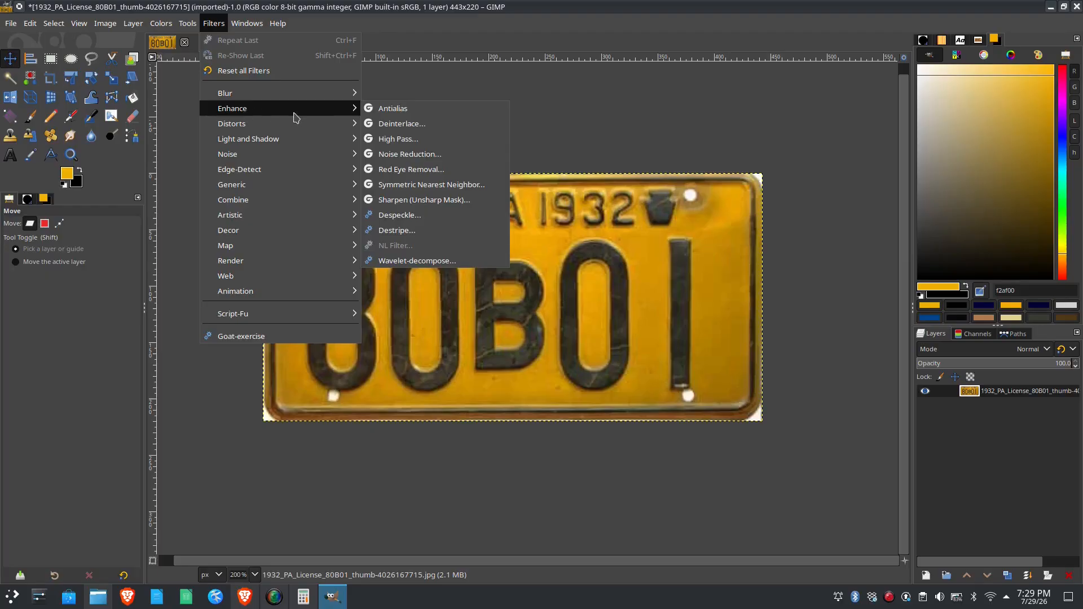
left_click(435, 201)
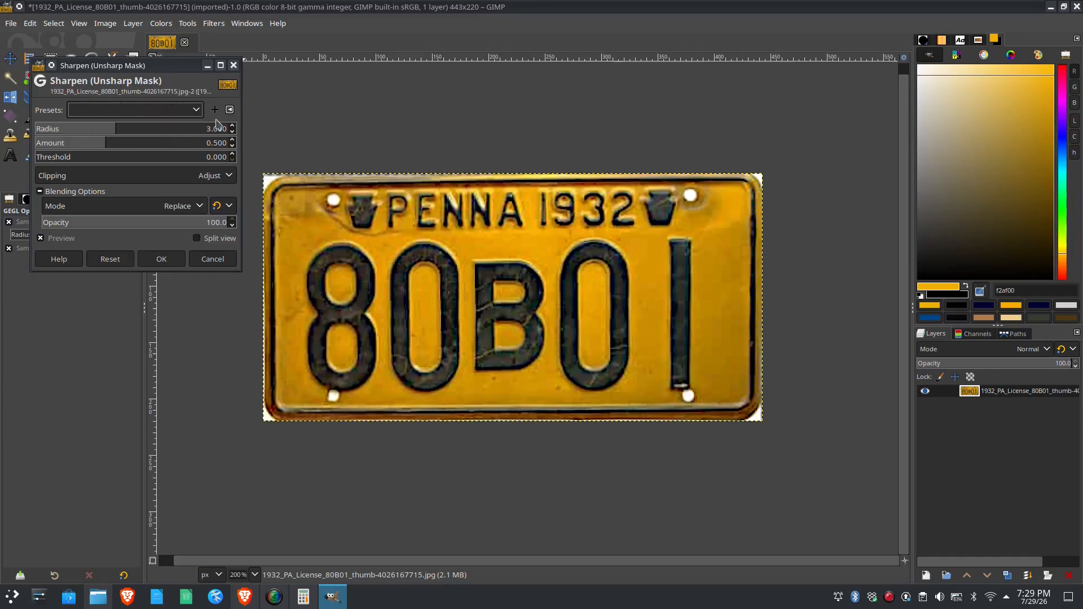
left_click_drag(113, 128, 164, 140)
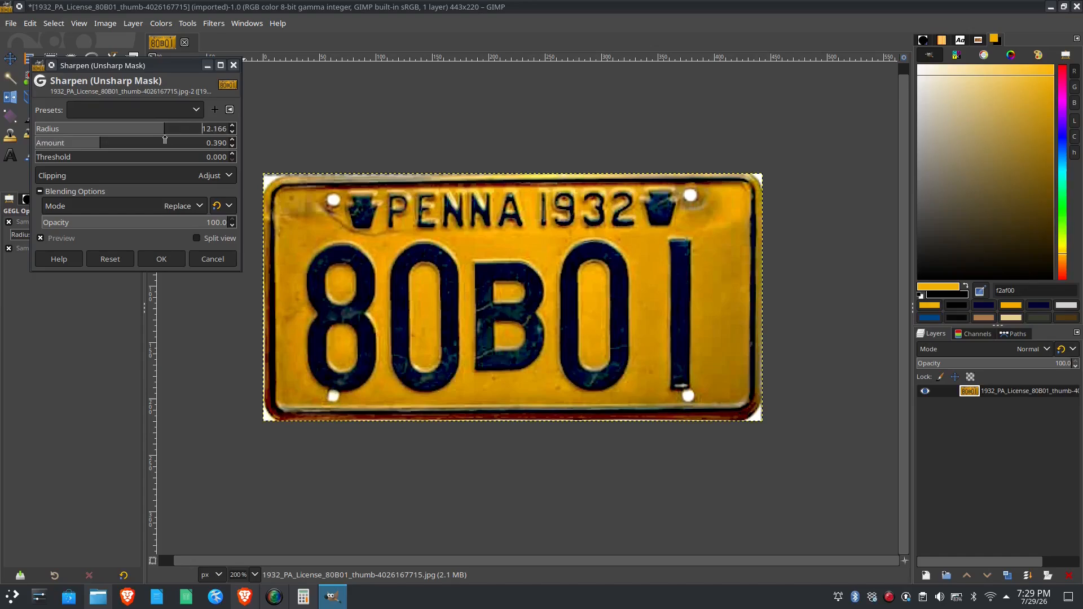
left_click(212, 259)
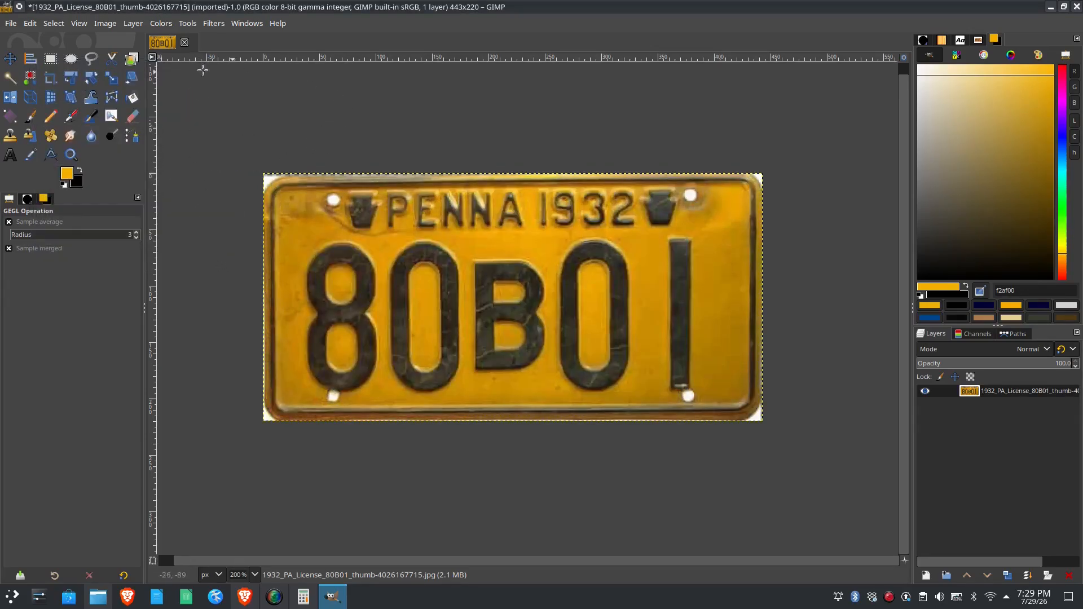
- Sharpen the plate image with Unsharp Mask at radius 4.251 and amount 0.657, comparing it with the unsharpened image before applying
left_click(213, 23)
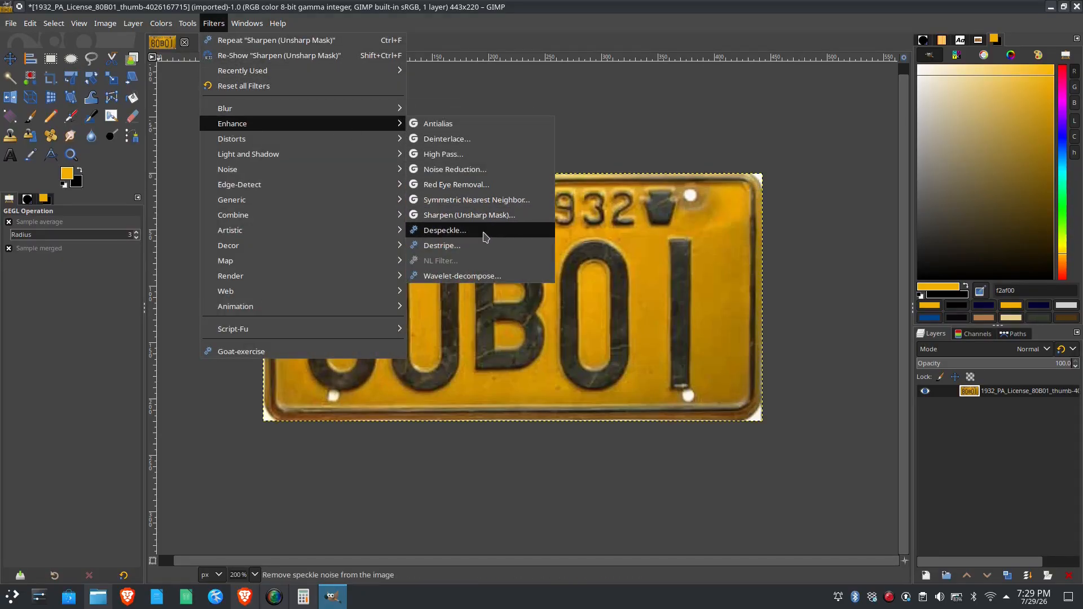
left_click(479, 216)
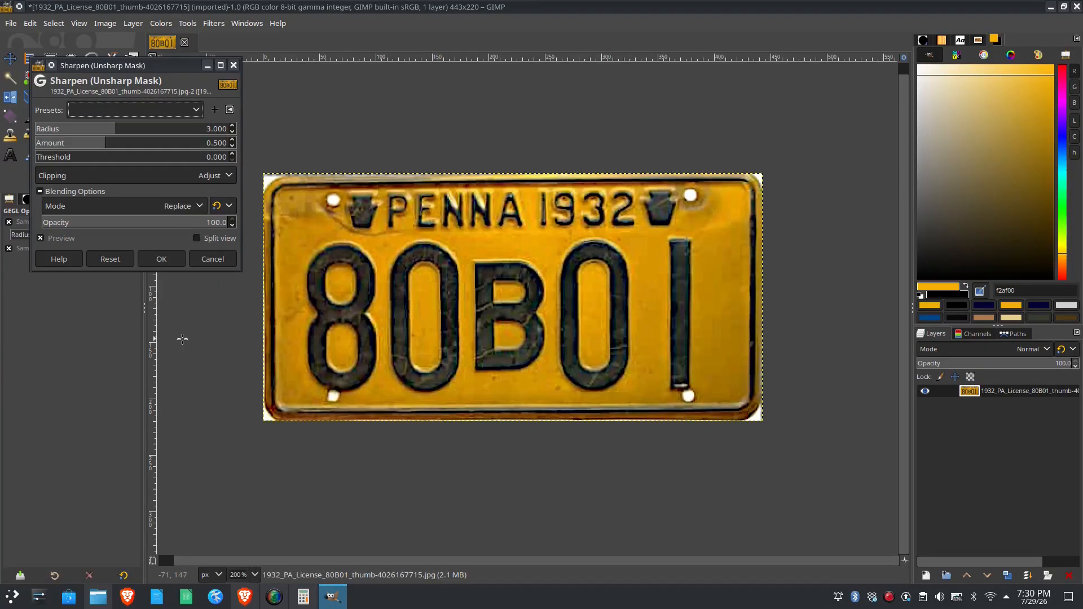
left_click(40, 239)
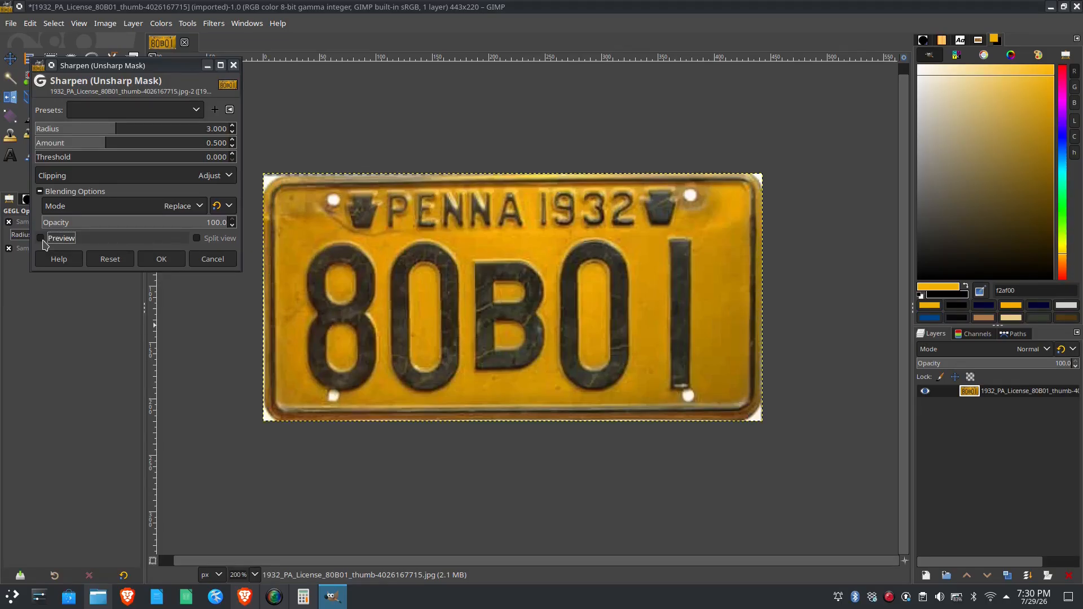
left_click(40, 238)
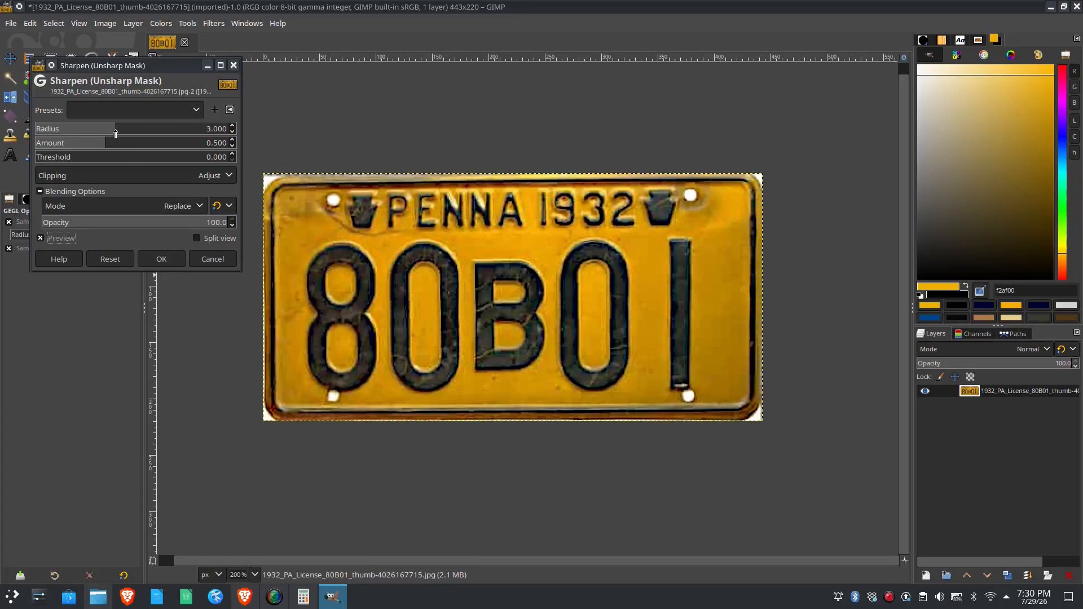
left_click_drag(115, 133, 126, 137)
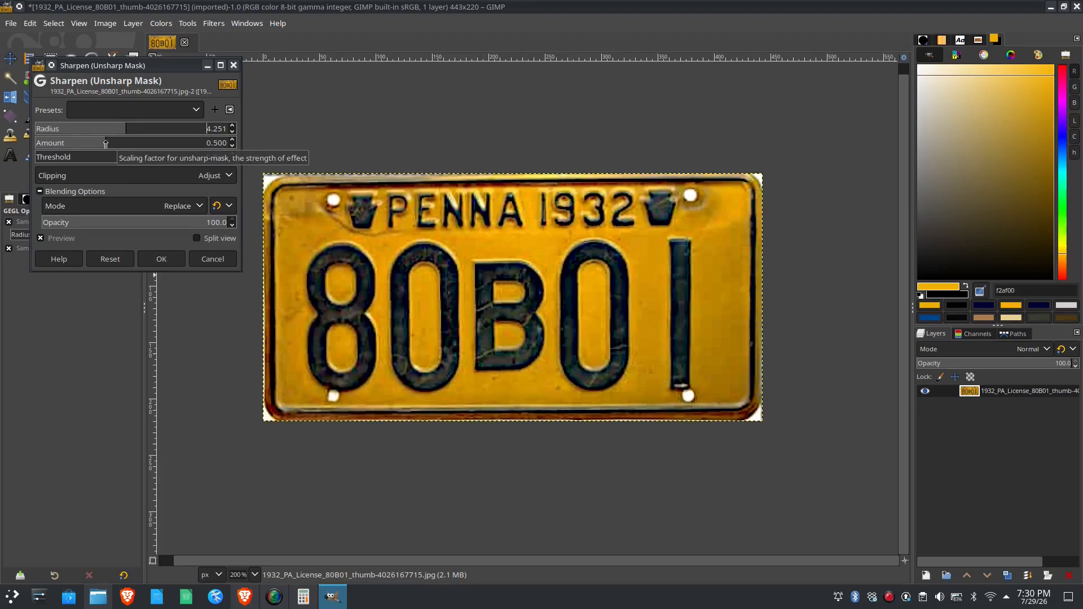
left_click_drag(105, 145, 113, 146)
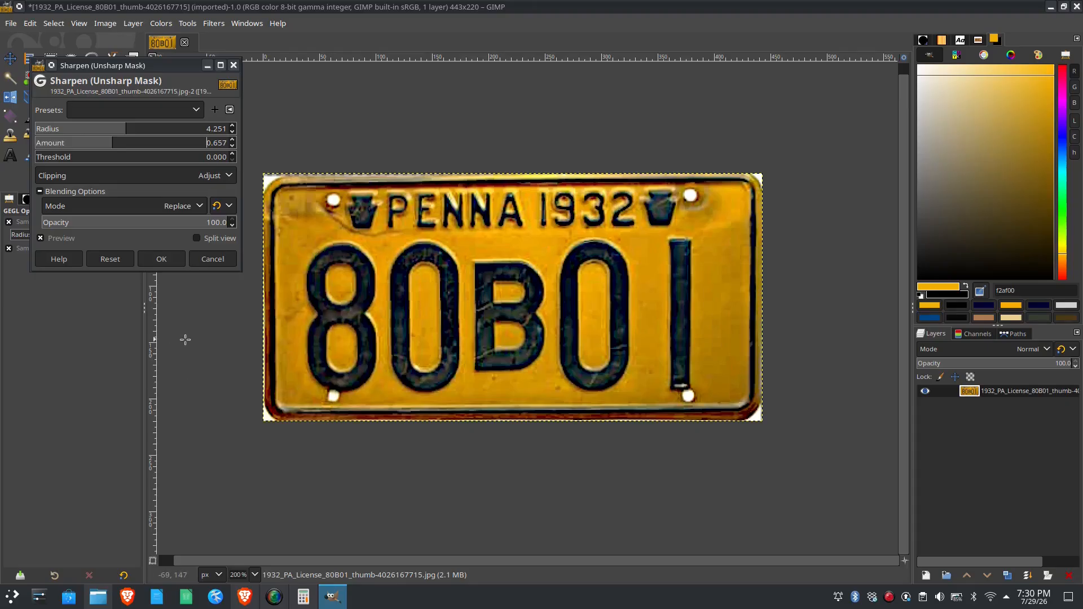
left_click(161, 260)
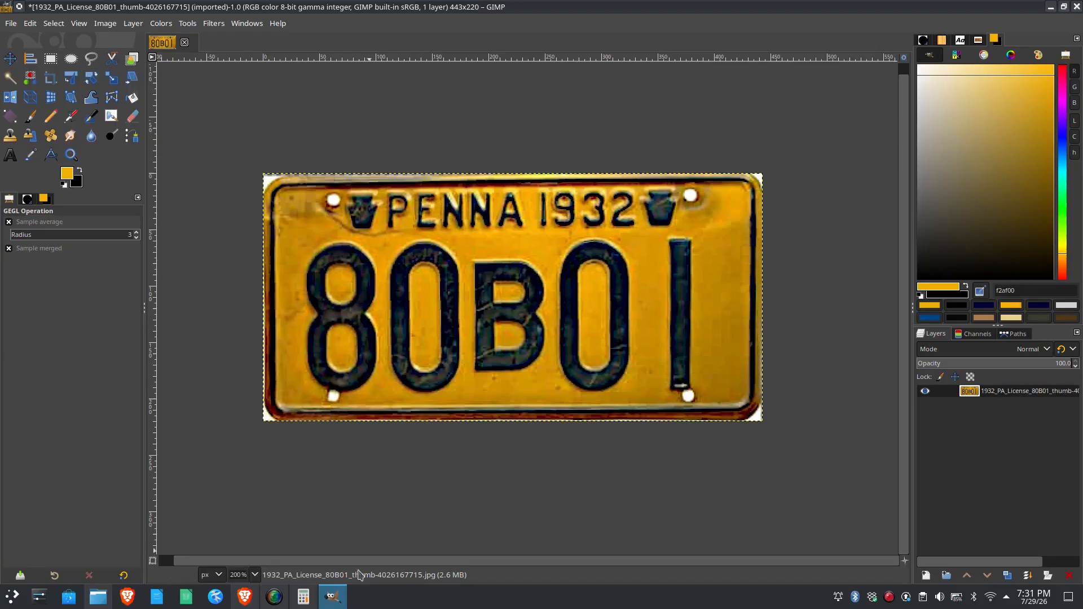
- Switch to the calculator, divide 12 by 25 for the scale plate width, and minimize the calculator
left_click(303, 599)
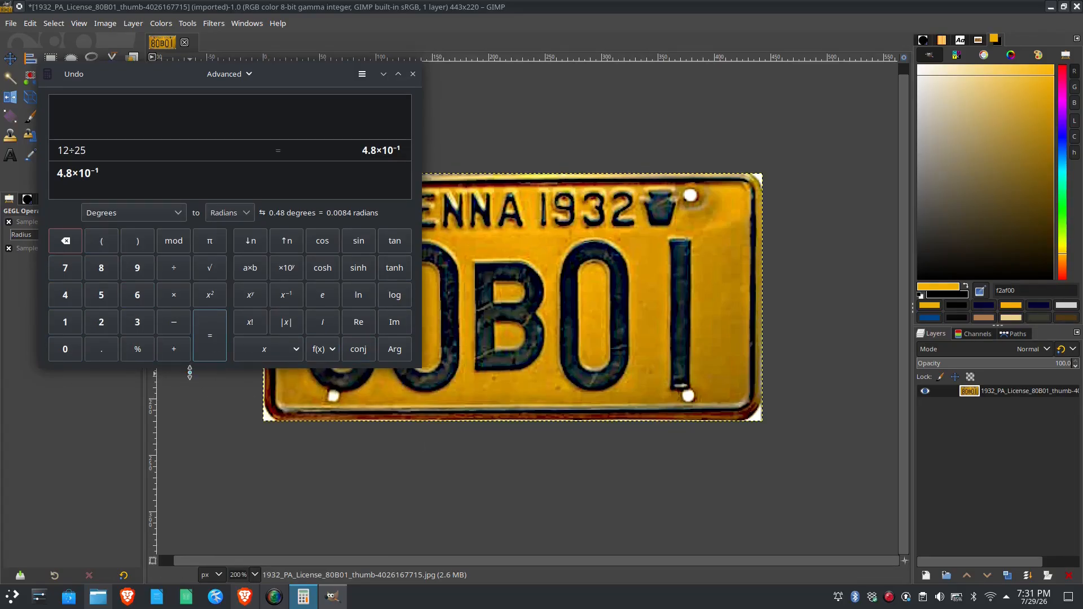
left_click(65, 240)
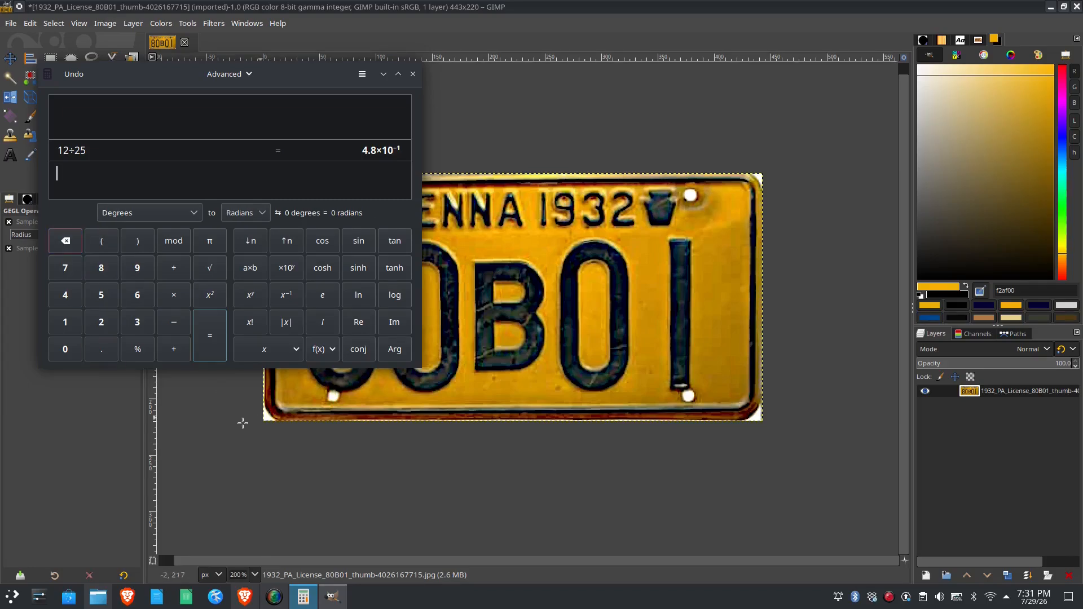
left_click(64, 322)
left_click(101, 322)
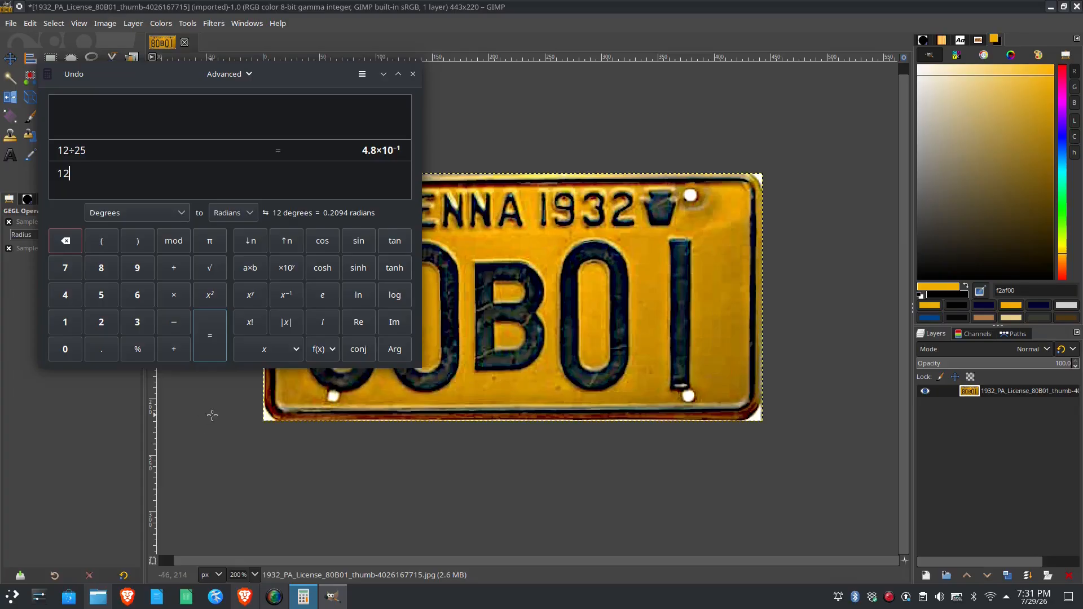
left_click(174, 350)
left_click(173, 268)
left_click(66, 243)
left_click(66, 323)
left_click(101, 322)
left_click(173, 268)
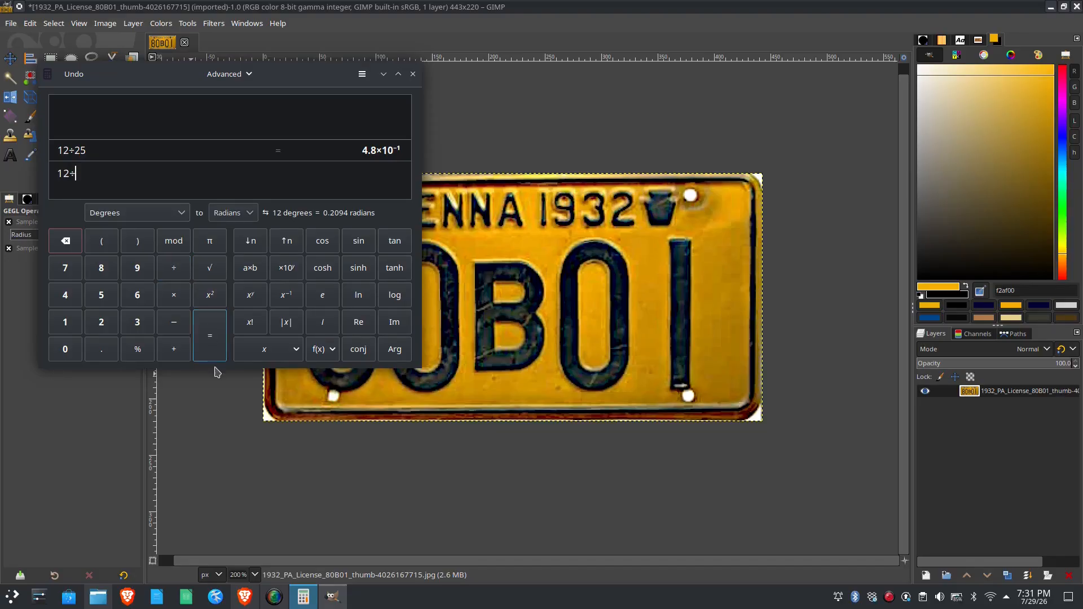
left_click(101, 322)
left_click(102, 295)
left_click(213, 343)
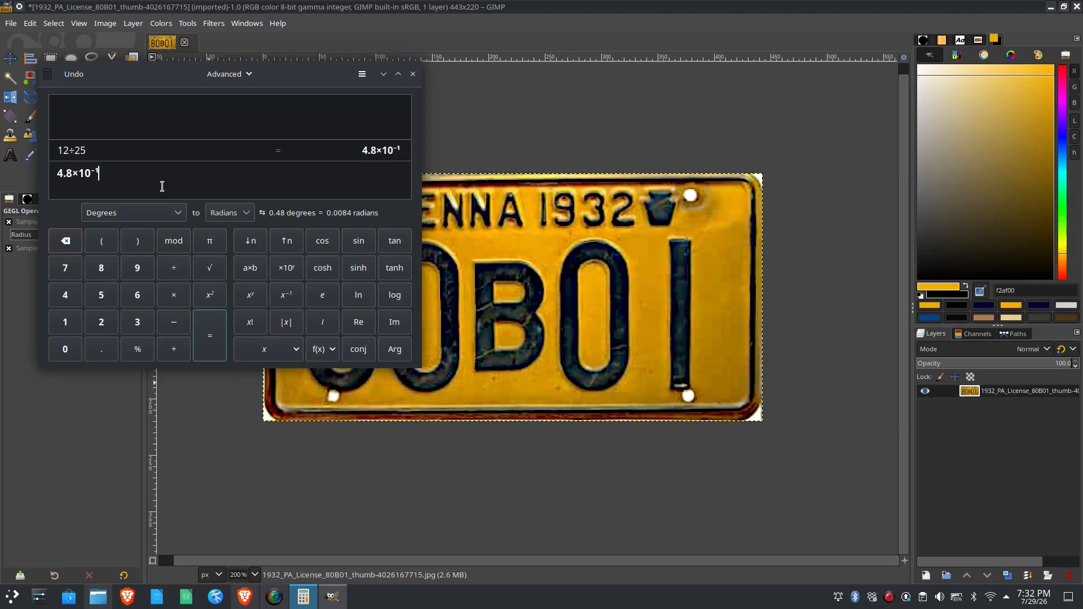
left_click(383, 74)
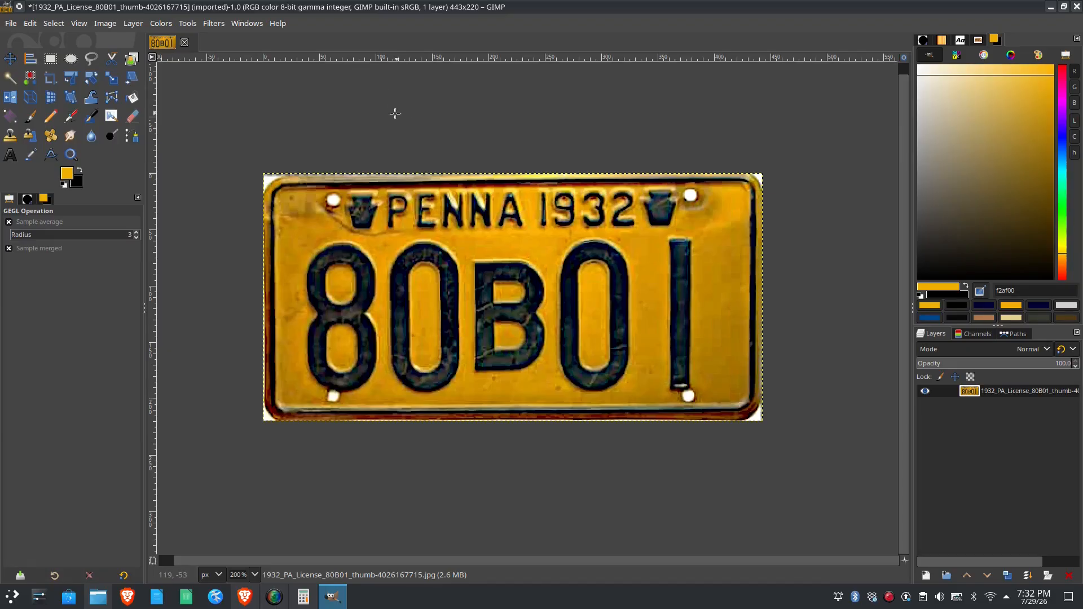
- Start scaling the image, with inches as the size unit and a width of 0.48 in at linked proportions
left_click(106, 27)
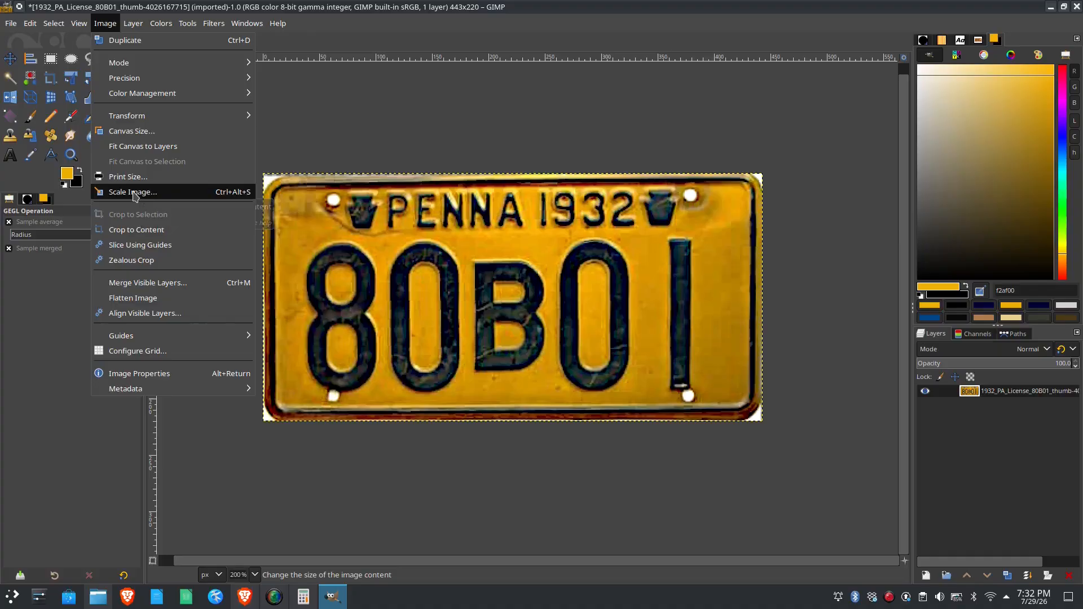
left_click(133, 193)
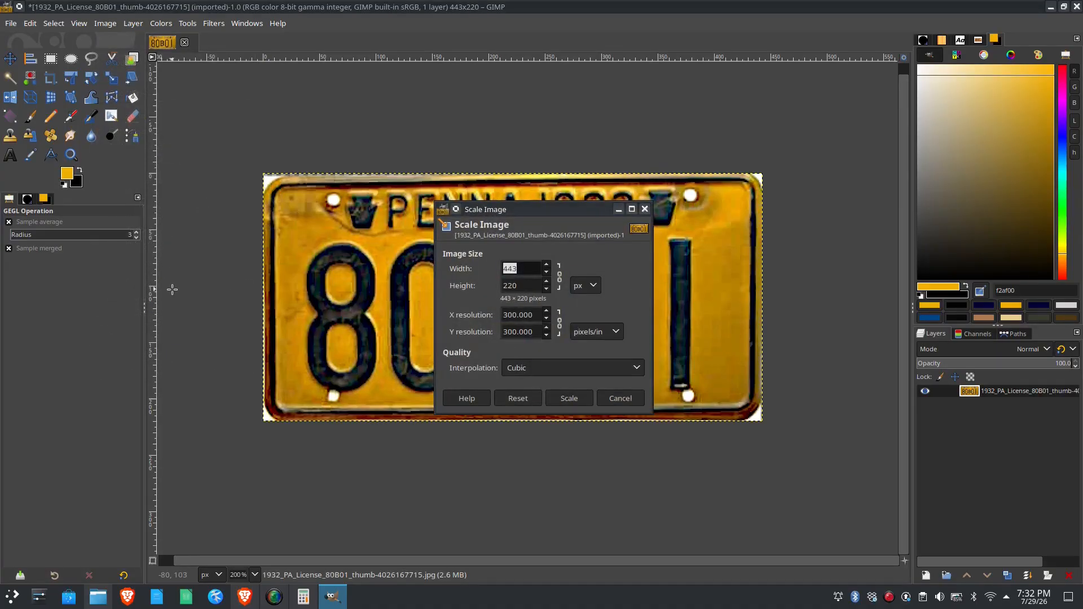
left_click_drag(524, 209, 507, 196)
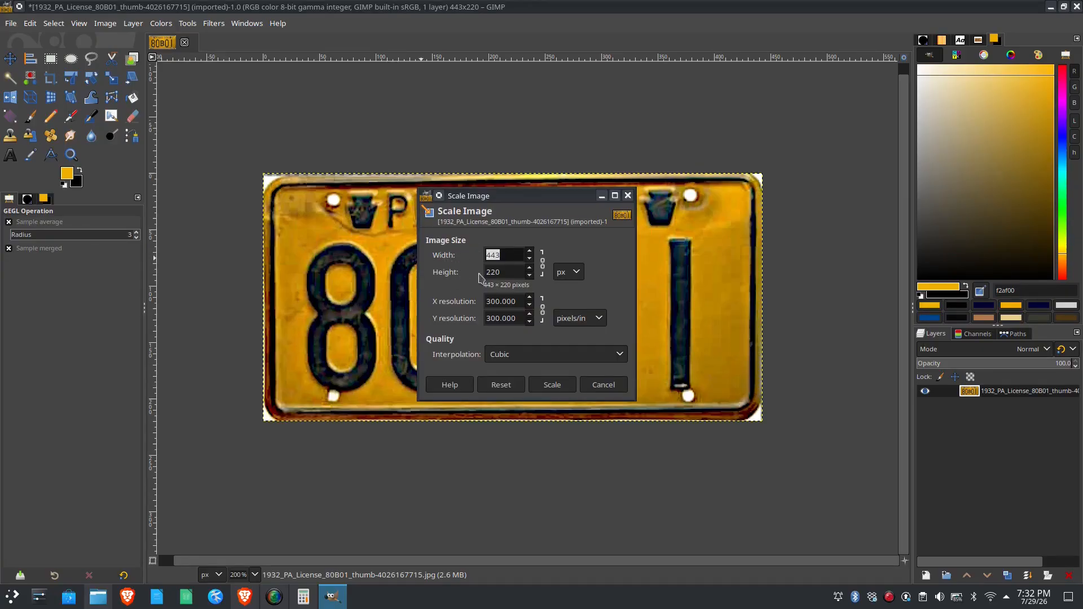
left_click(577, 274)
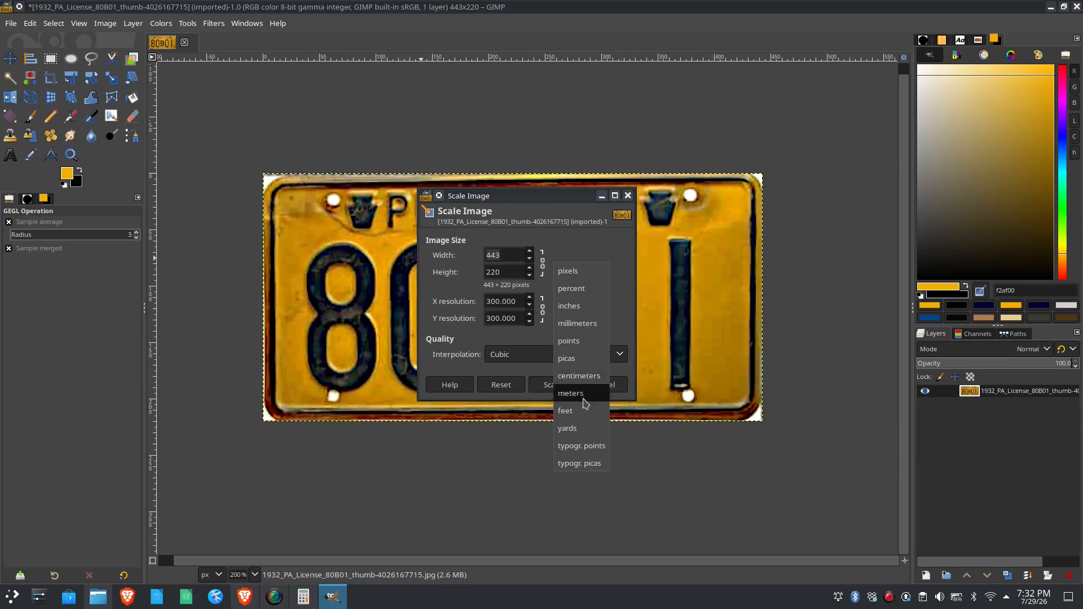
left_click(582, 312)
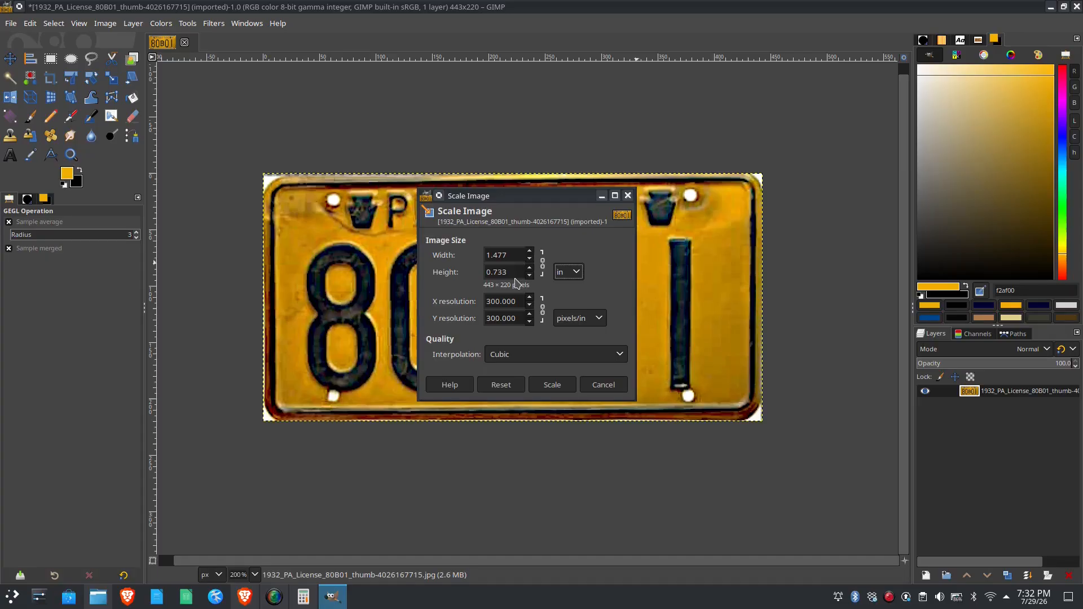
left_click(543, 265)
left_click_drag(517, 254, 448, 251)
type("0.48")
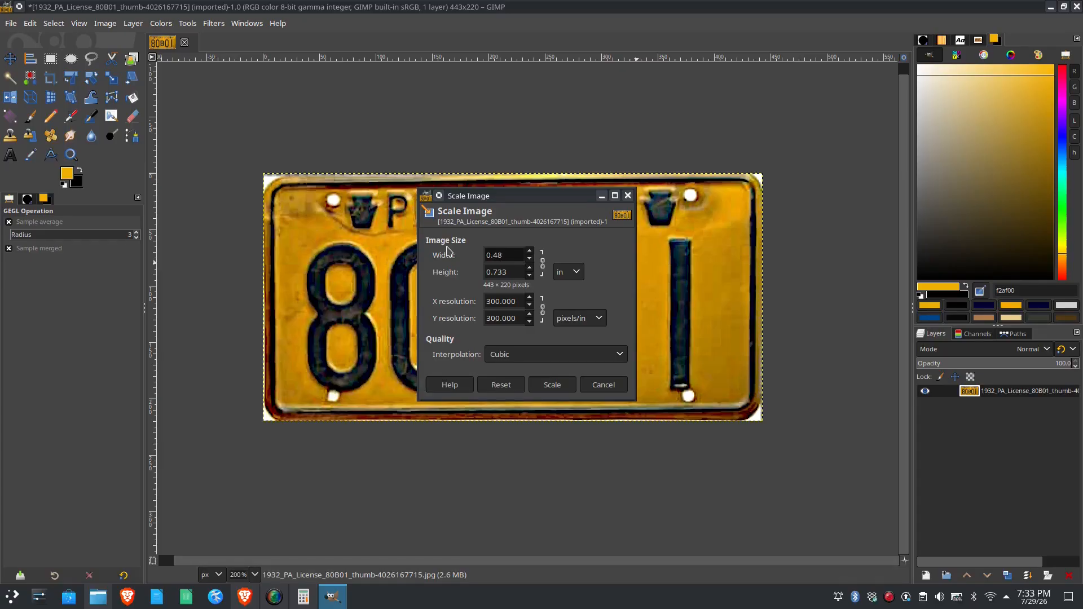
key("Tab")
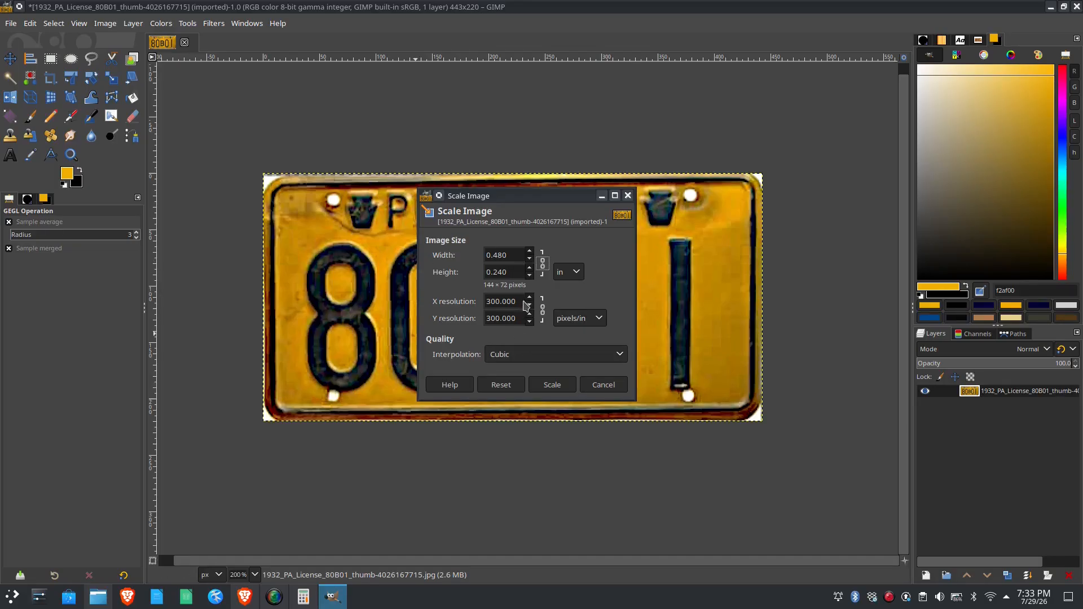
- Set the scaling resolution to 1000 pixels/in, re-enter the width as 0.48 in, and scale the image
left_click_drag(522, 302, 483, 302)
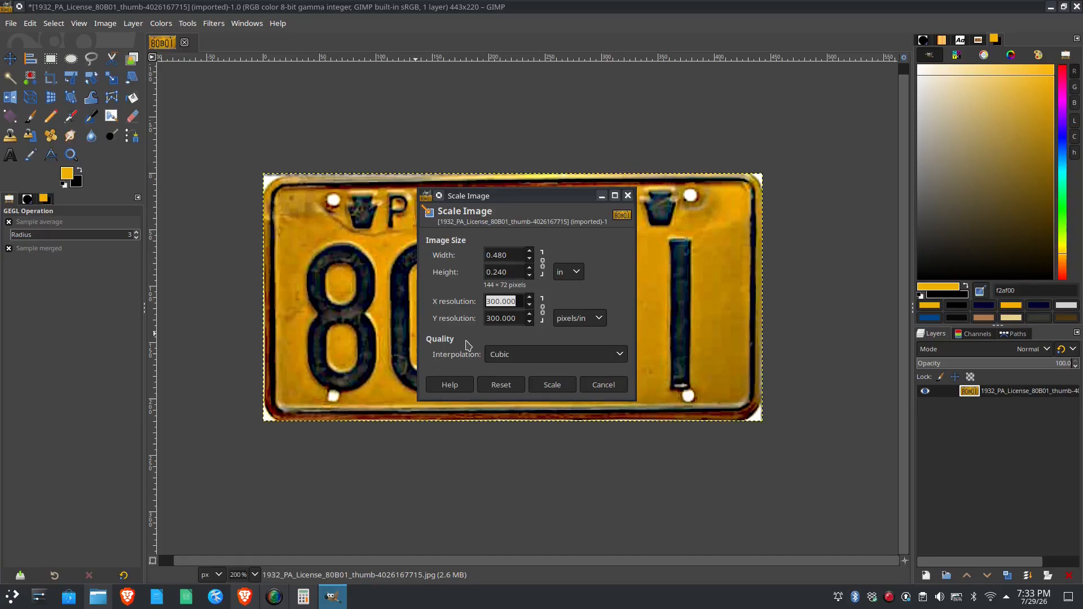
type("1000")
key("Tab")
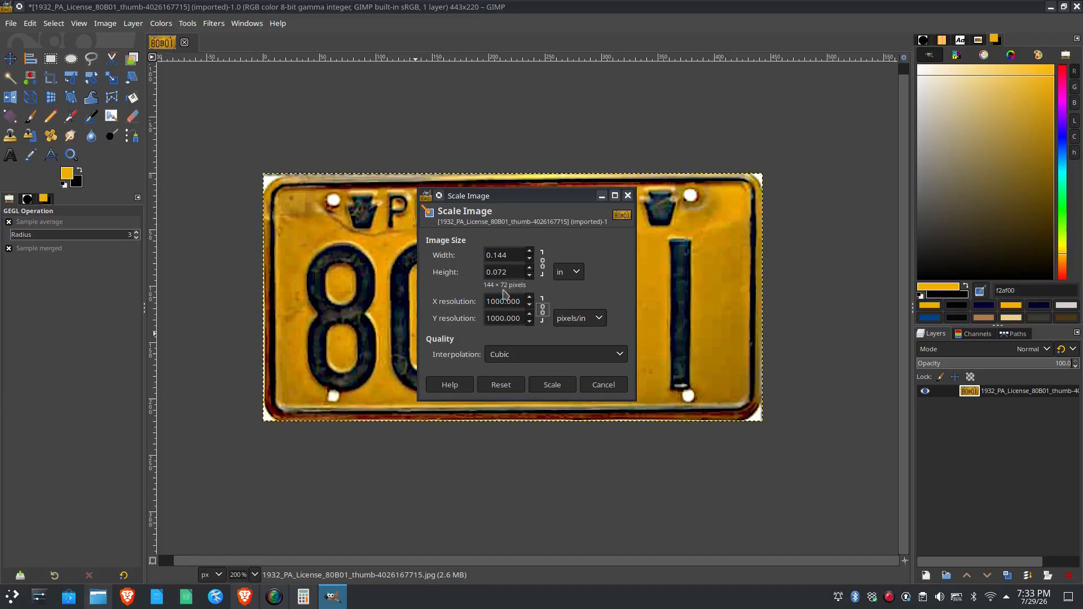
left_click_drag(518, 254, 458, 261)
type("0.48")
key("Tab")
left_click(560, 390)
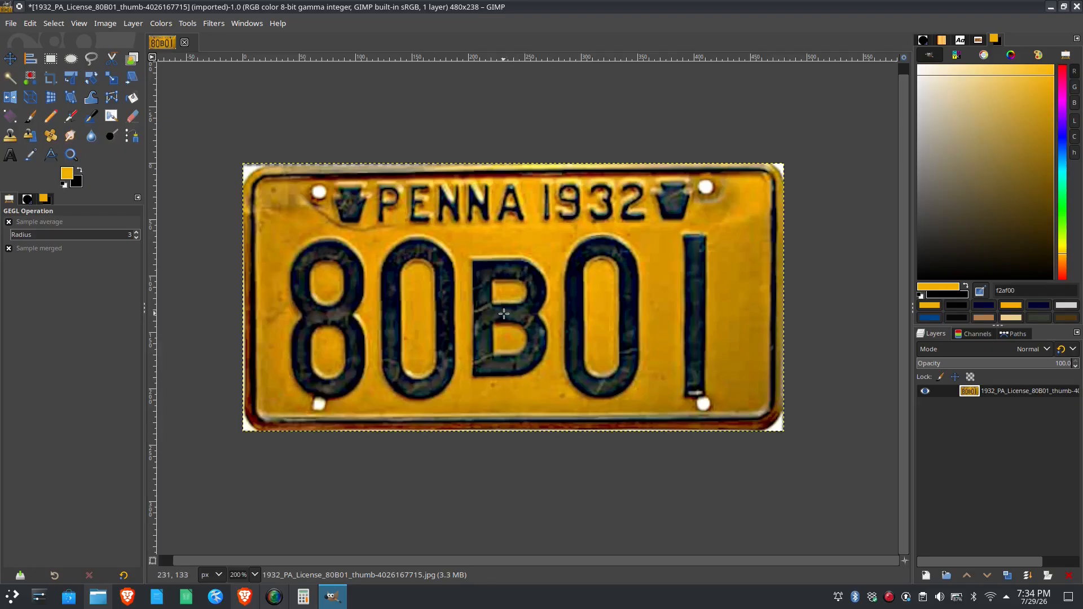
scroll(504, 313, "down", 6)
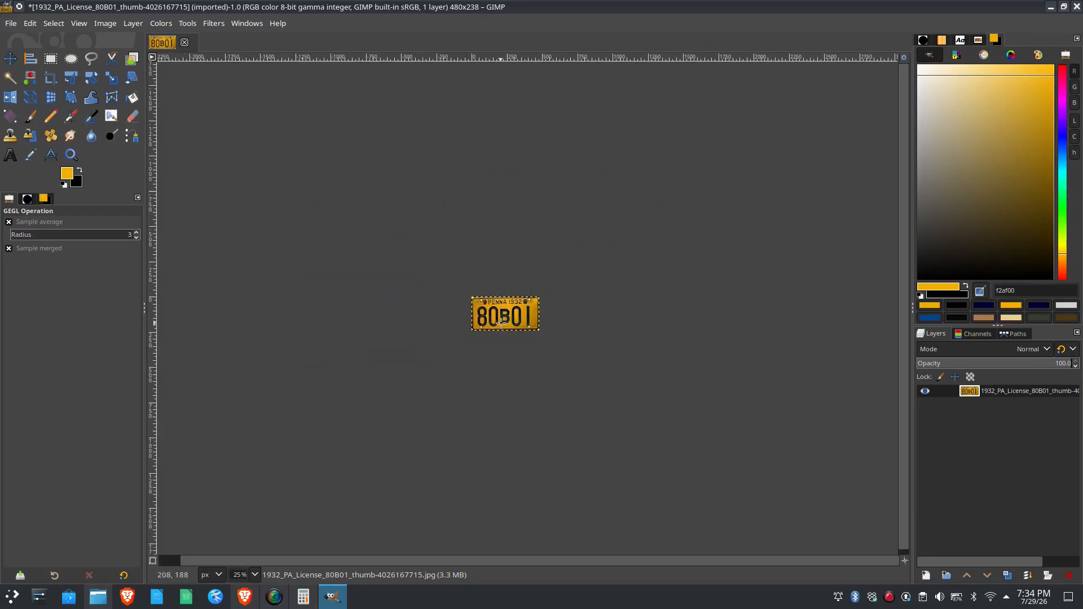
scroll(522, 401, "down", 1)
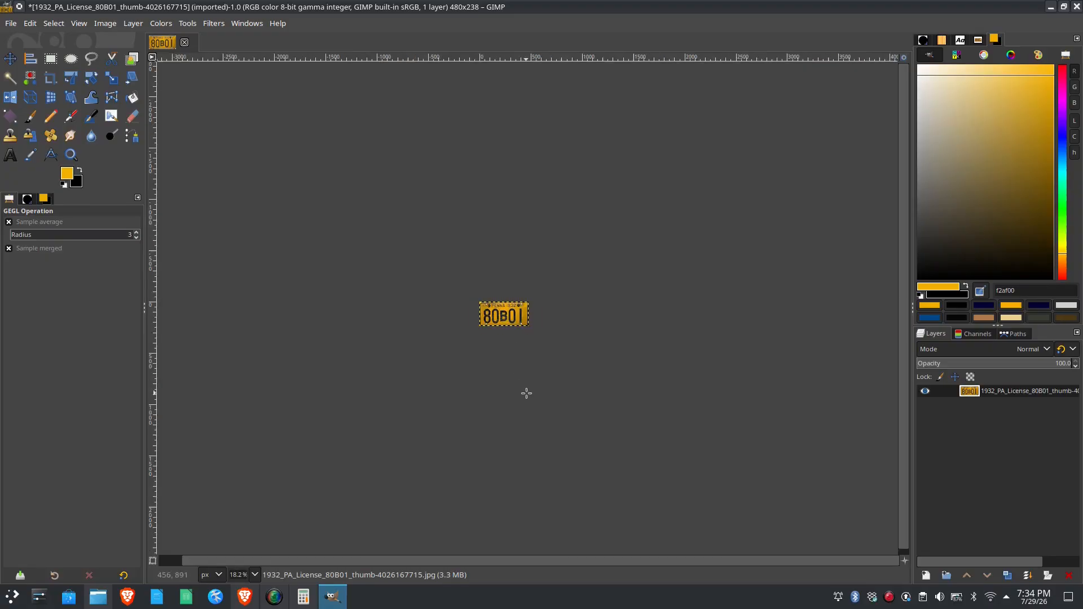
scroll(498, 320, "up", 5)
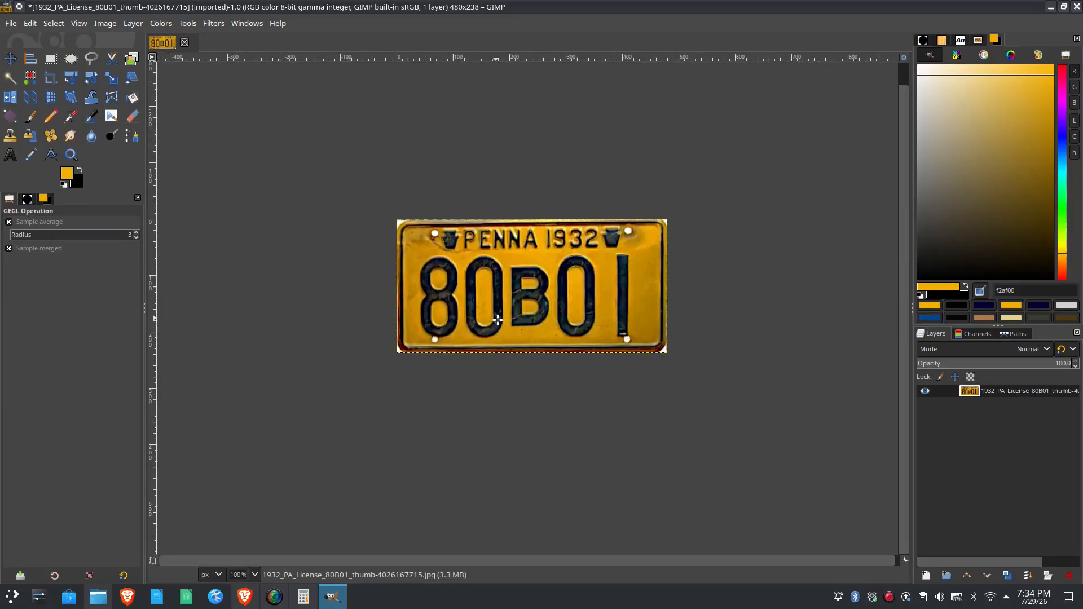
scroll(497, 320, "up", 1)
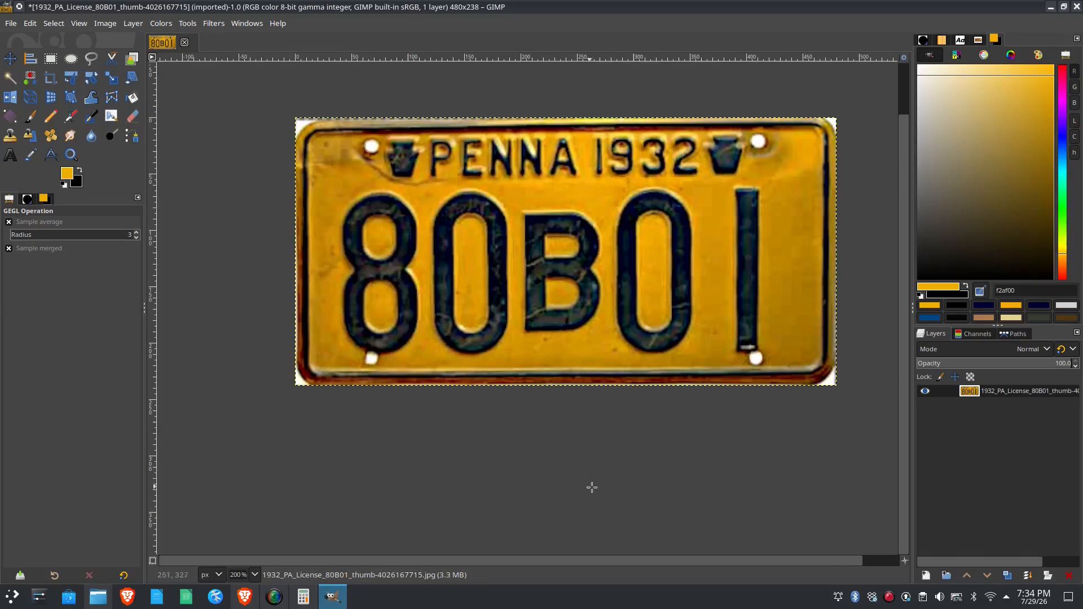
left_click_drag(703, 371, 667, 401)
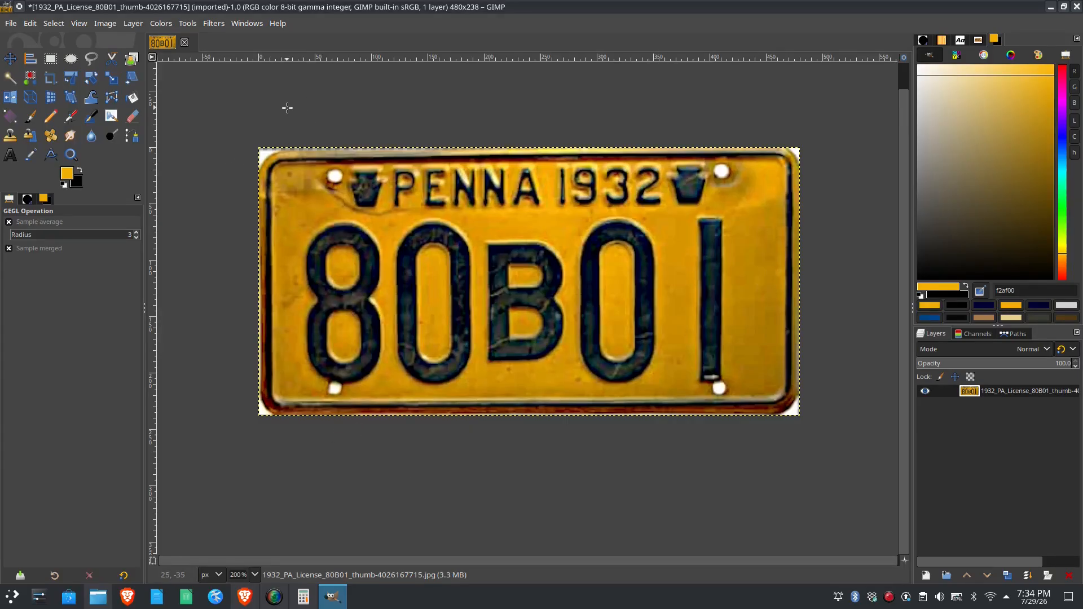
- Activate the Bucket Fill tool and set the foreground color to the plate yellow f4a704, sampled inside the last 0
left_click(132, 100)
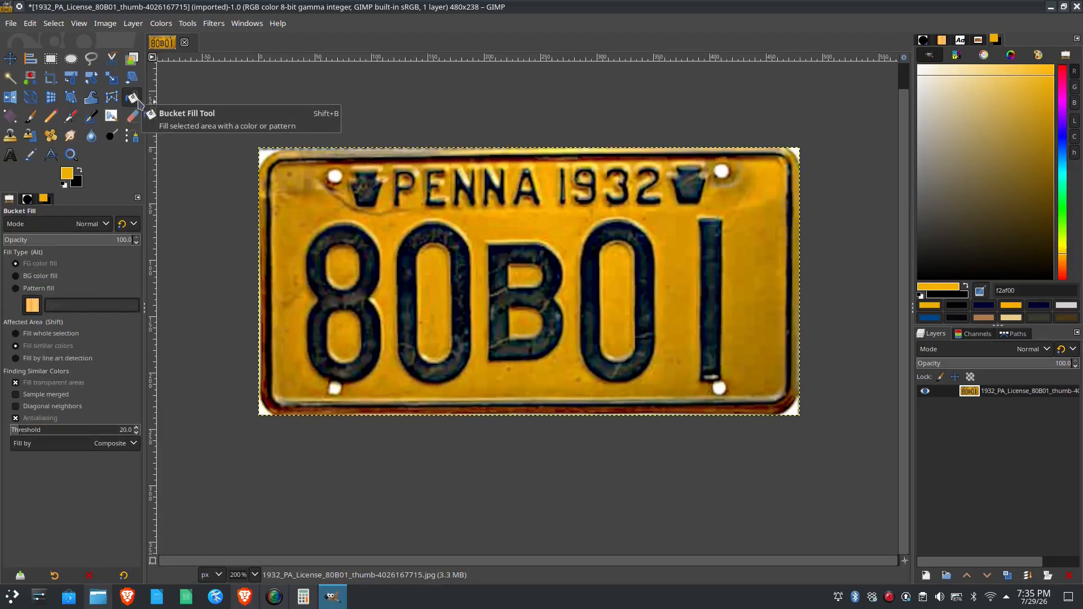
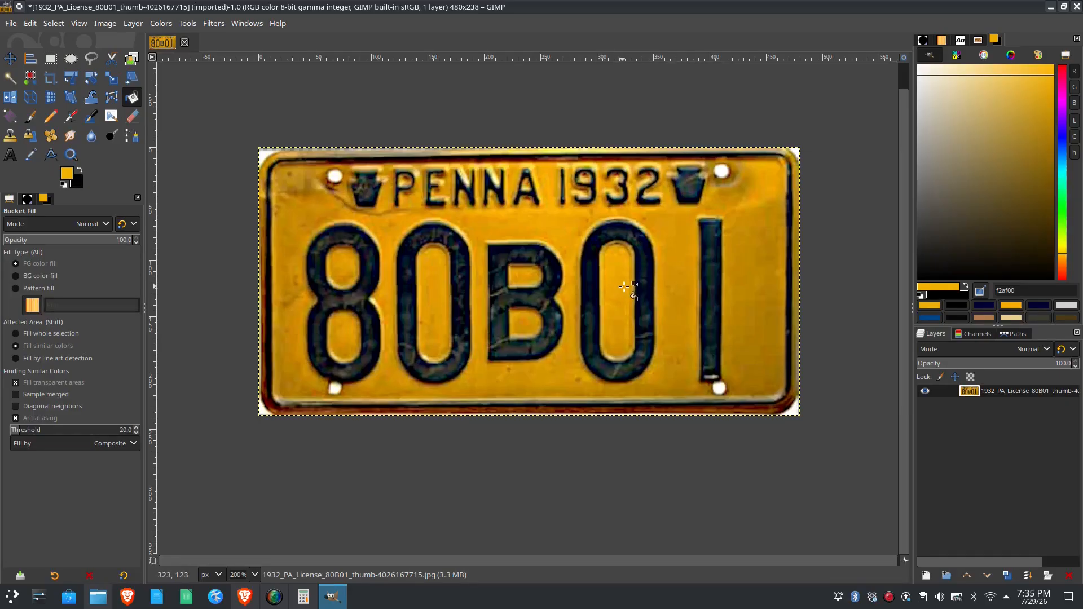
scroll(623, 287, "up", 2)
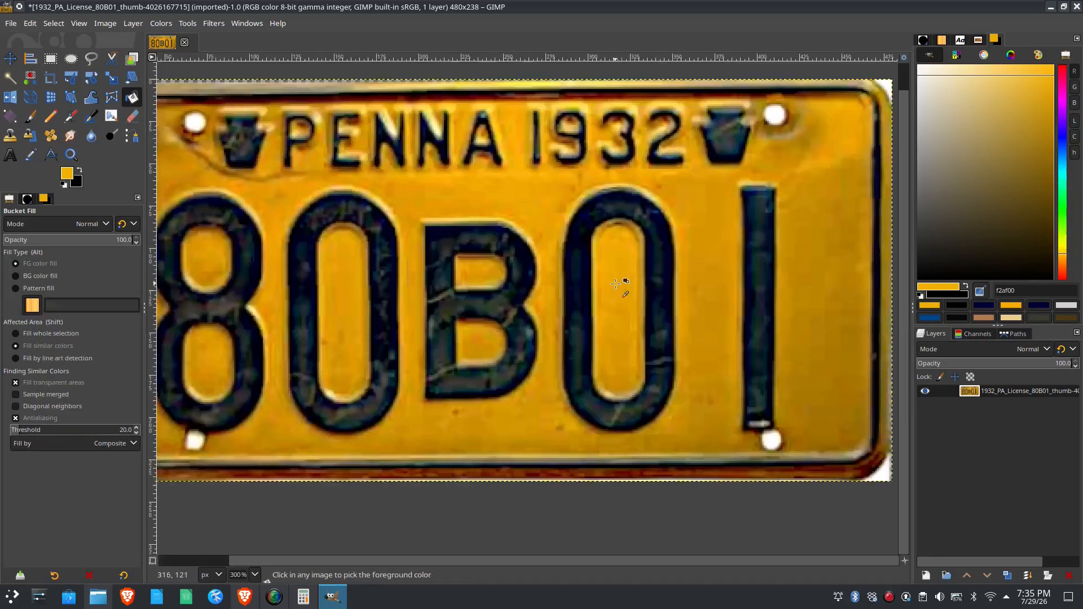
scroll(616, 283, "down", 1)
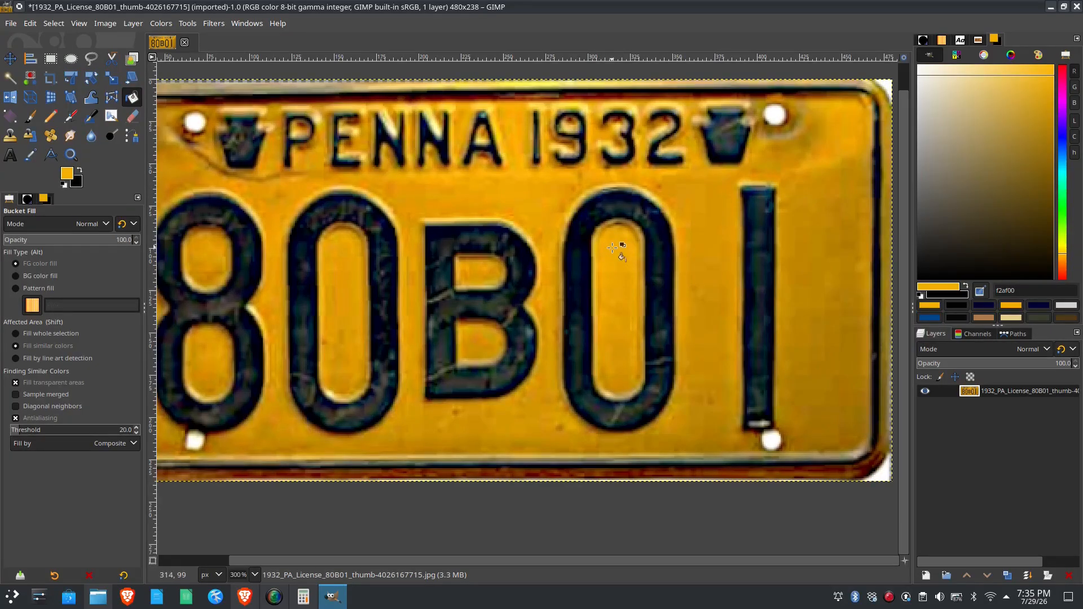
left_click(66, 177)
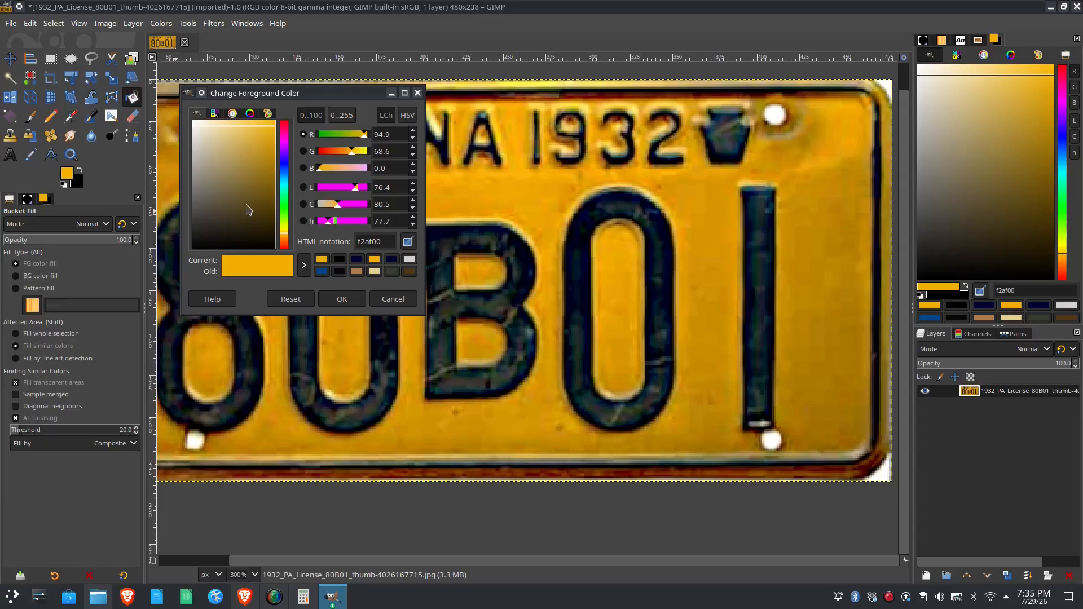
left_click(408, 242)
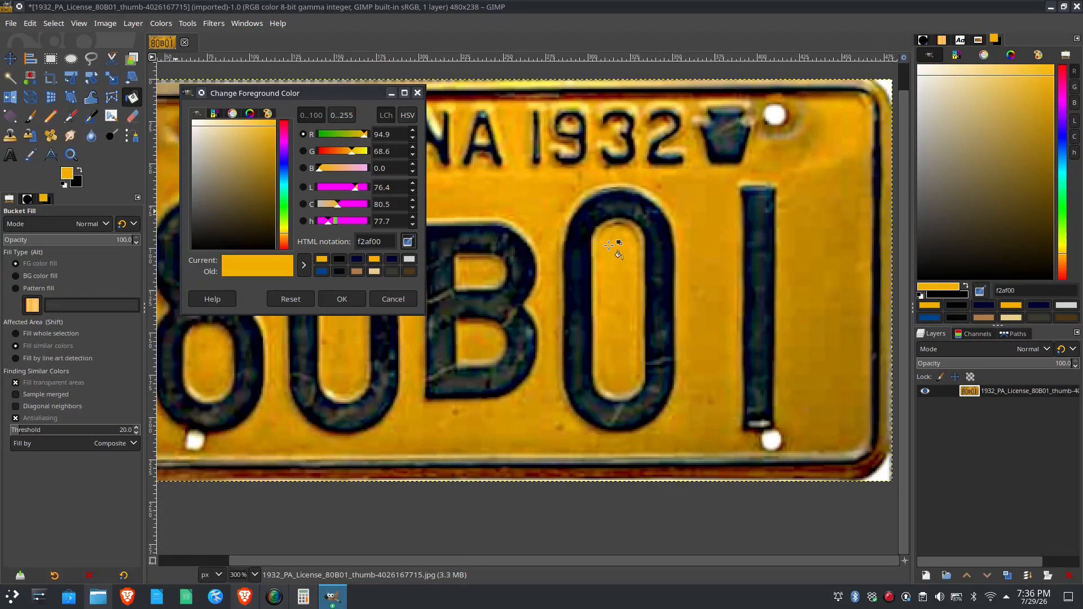
left_click(610, 245)
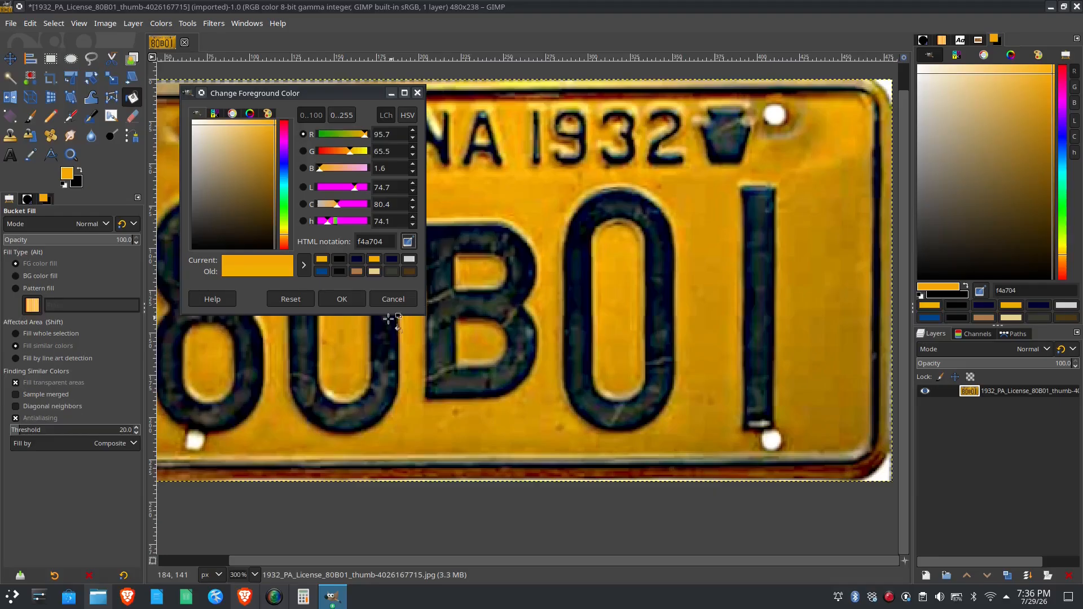
left_click(348, 300)
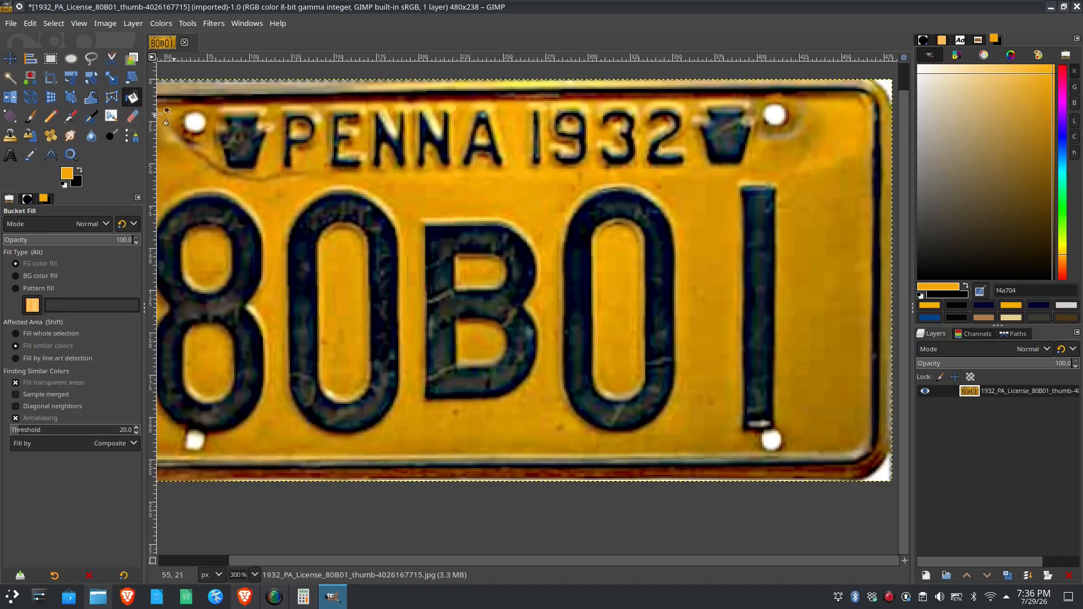
- Set the background color to the plate's dark blue, sampled from the lettering
left_click(78, 185)
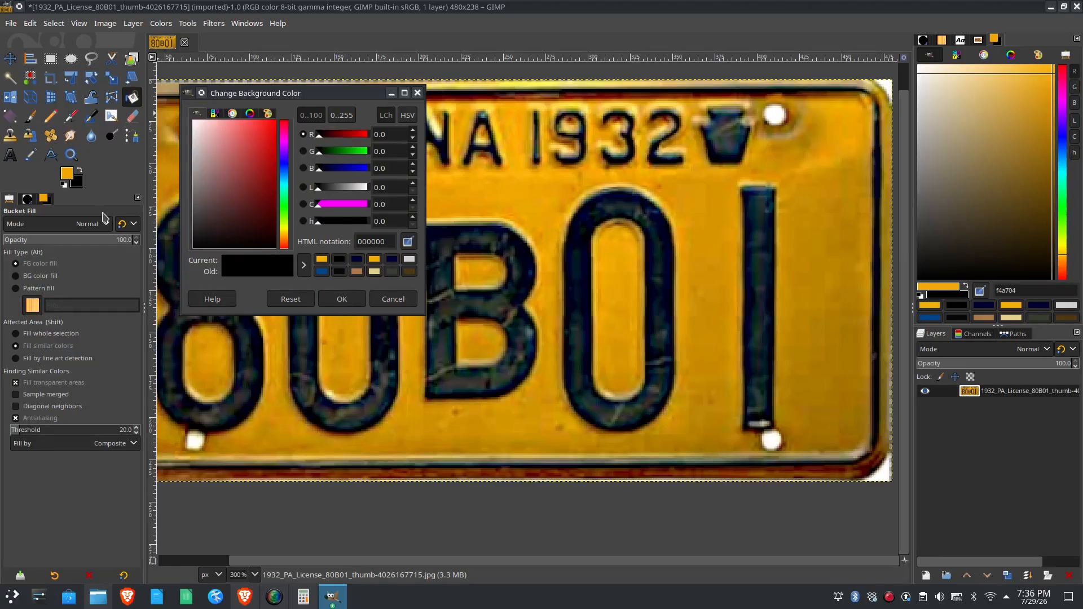
left_click(408, 242)
left_click(594, 277)
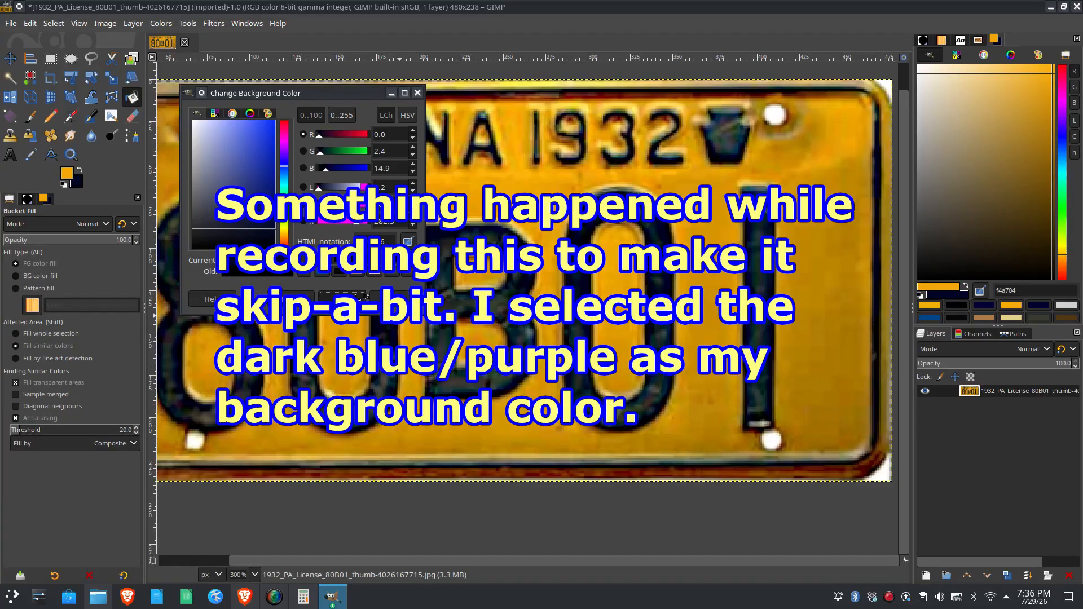
left_click(361, 297)
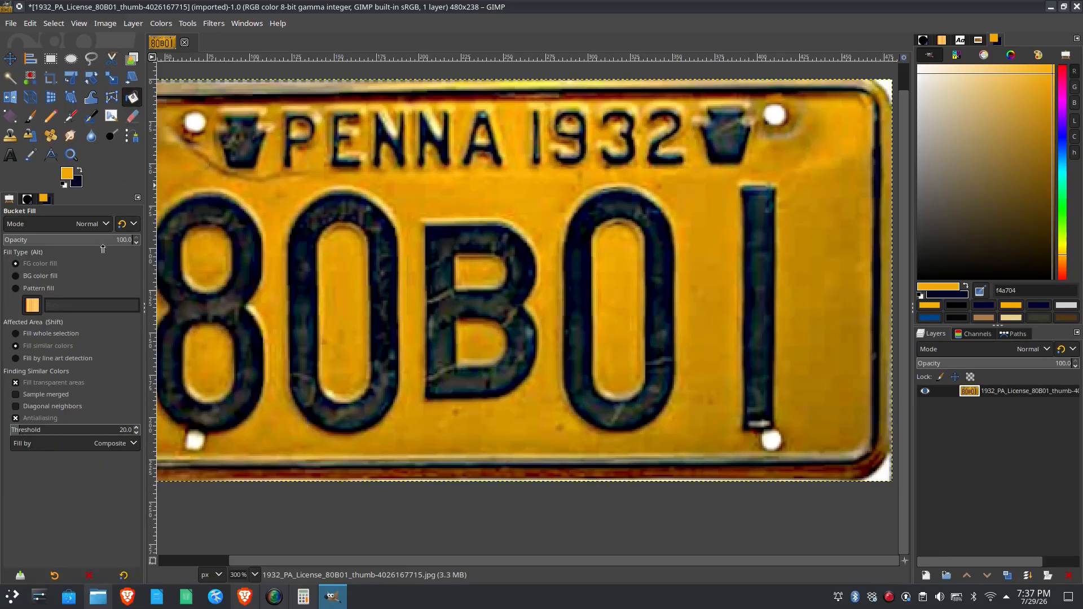
- Try filling the plate's yellow background with the foreground color at a threshold of 39
left_click(39, 276)
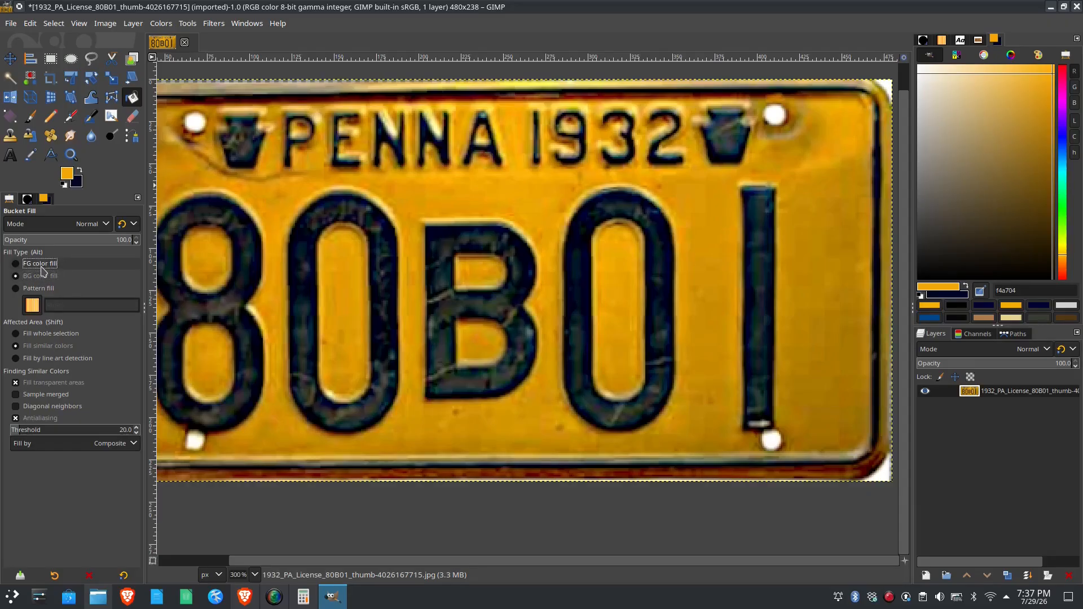
left_click(85, 265)
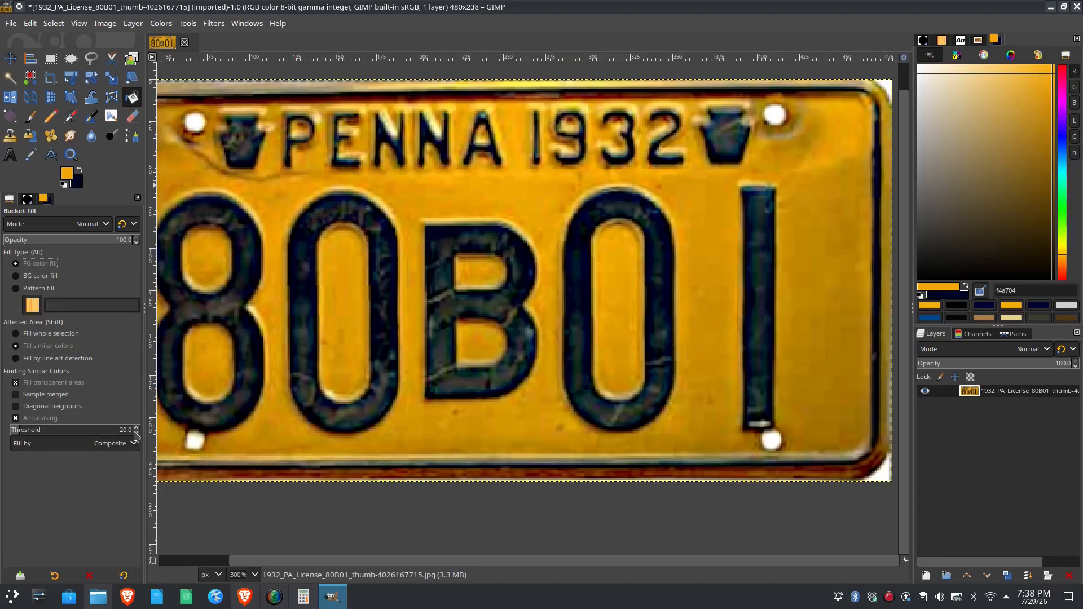
scroll(137, 431, "up", 3)
scroll(137, 432, "up", 2)
left_click(825, 234)
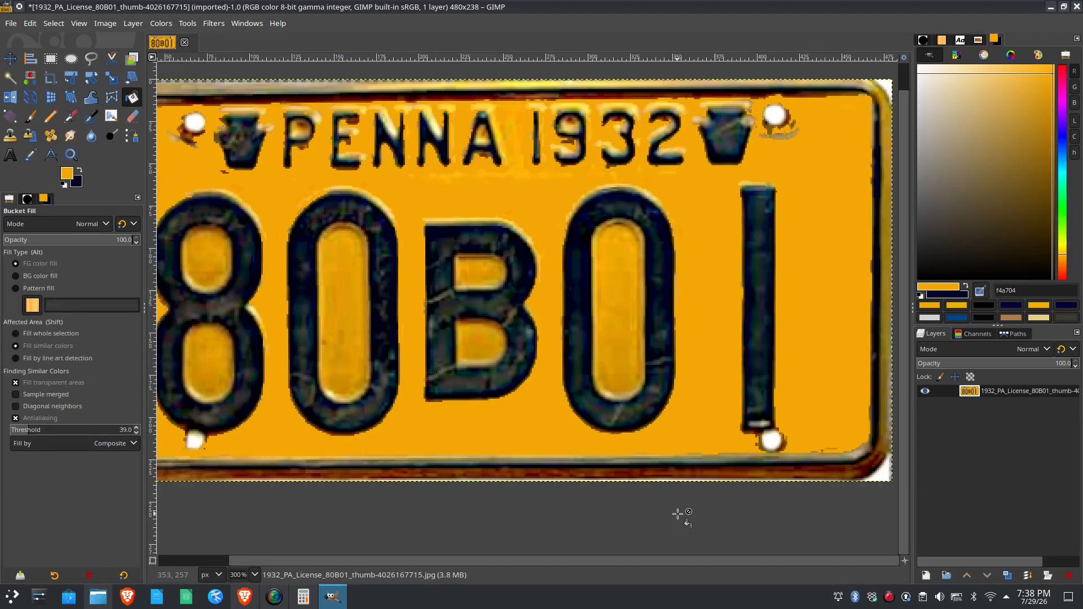
left_click(30, 23)
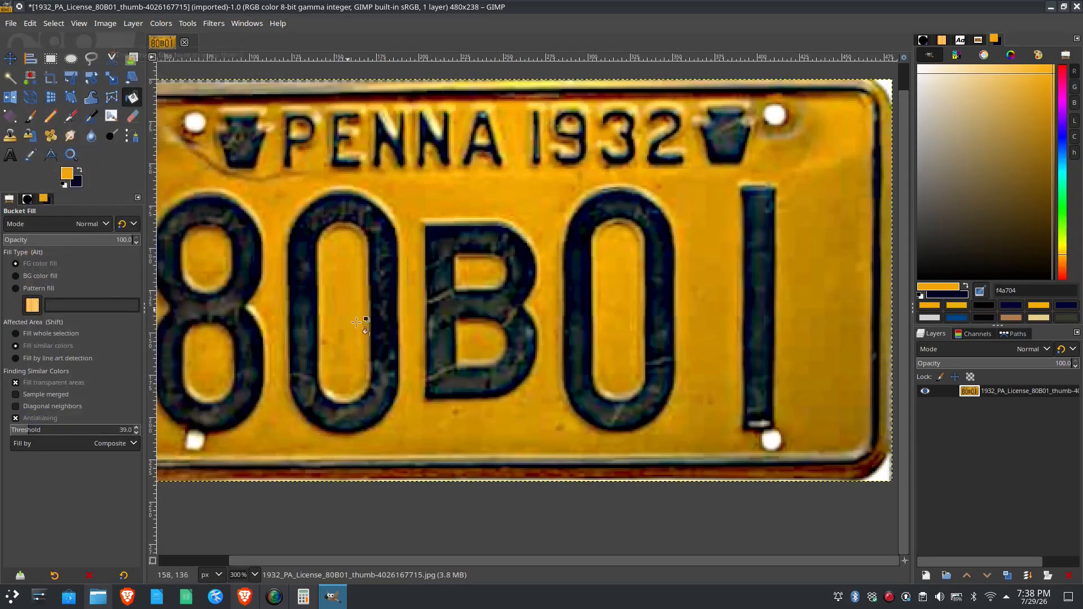
- Lower the Bucket Fill threshold to 10
left_click(136, 433)
left_click(135, 434)
left_click(135, 433)
left_click(136, 433)
left_click(136, 433)
left_click(136, 433)
left_click(136, 434)
left_click(136, 434)
left_click(136, 433)
left_click(136, 434)
left_click(135, 433)
left_click(136, 434)
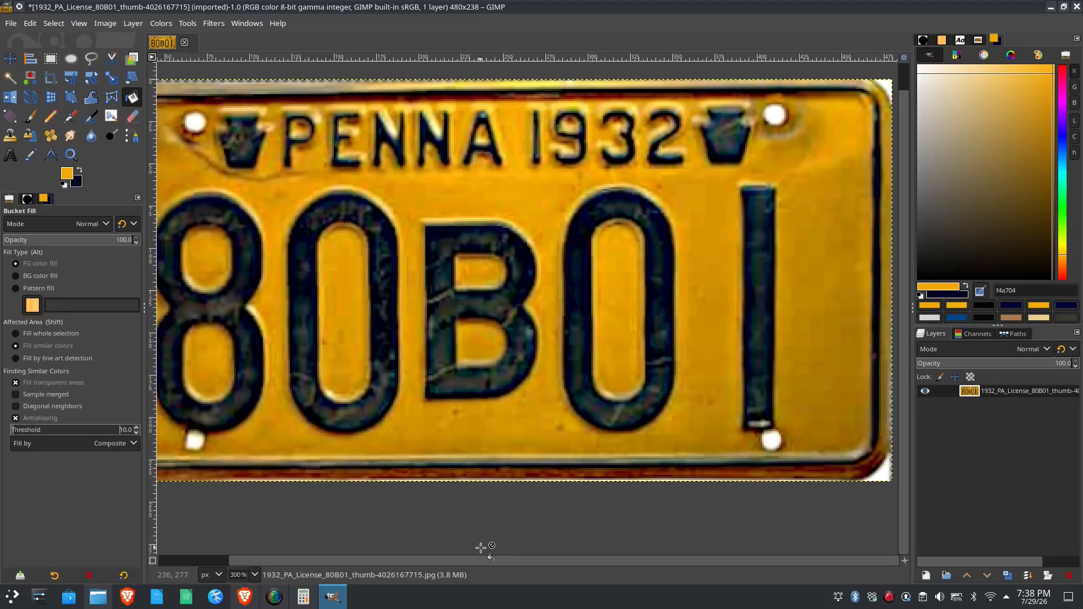
- Try filling the yellow areas around the 1, along the lower edge, and inside the last 0 with the foreground color
left_click(821, 262)
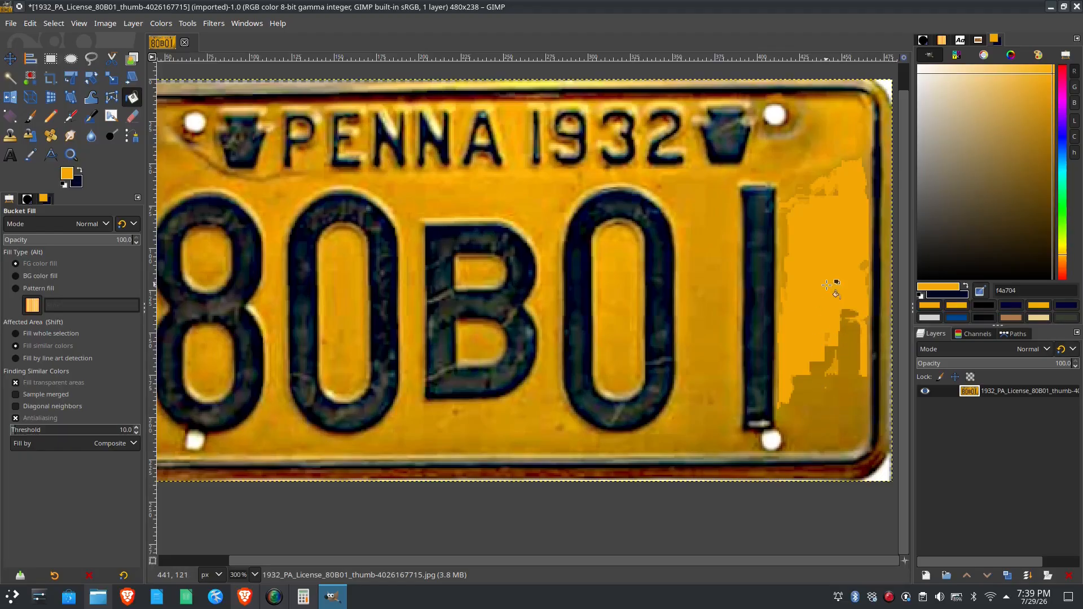
left_click(721, 286)
left_click(713, 430)
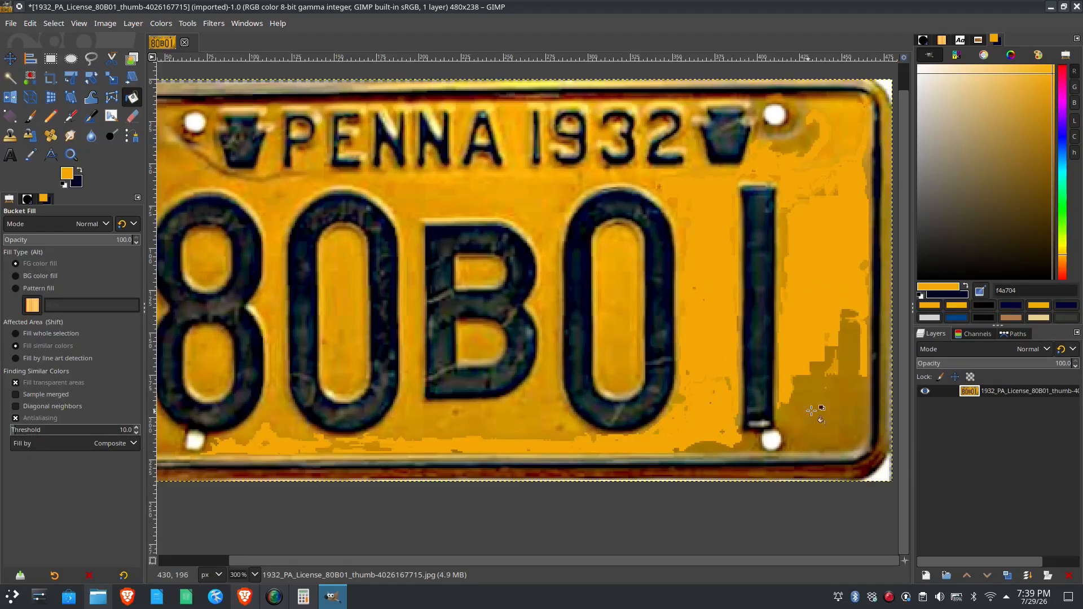
left_click(807, 412)
left_click(624, 304)
left_click(479, 281)
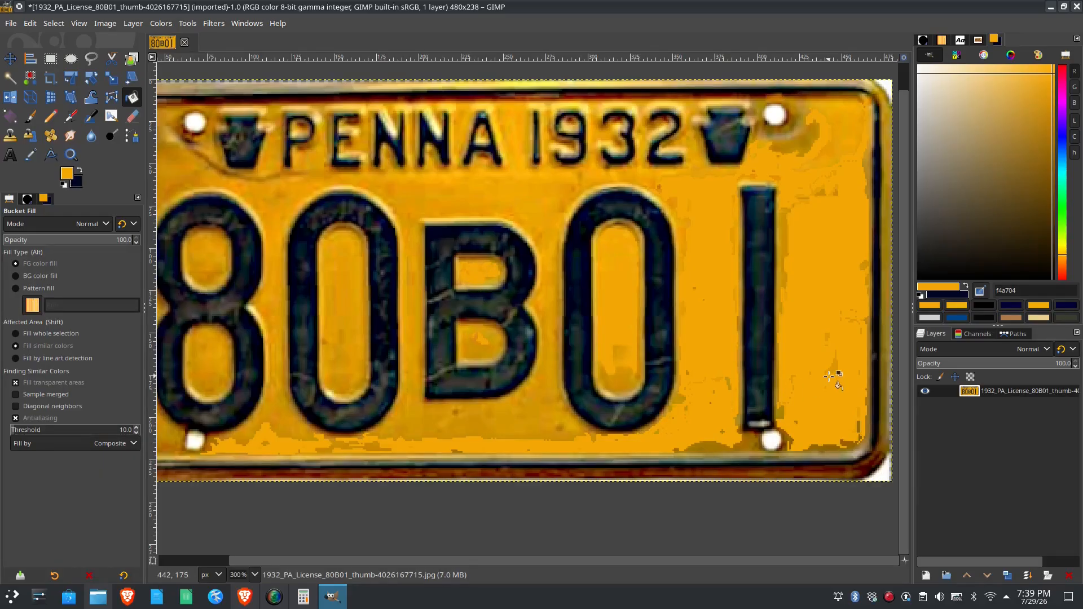
- Undo the trial yellow fills and set the Bucket Fill threshold to 25
key("ctrl")
key("ctrl+z")
key("ctrl+z")
key("ctrl+z")
key("ctrl+z")
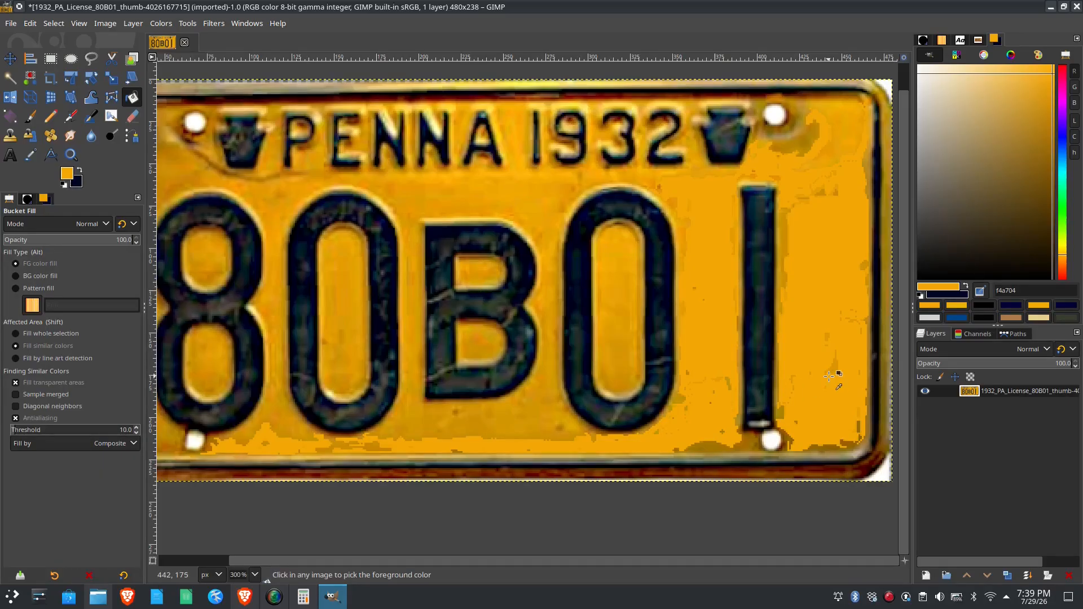
key("ctrl+z")
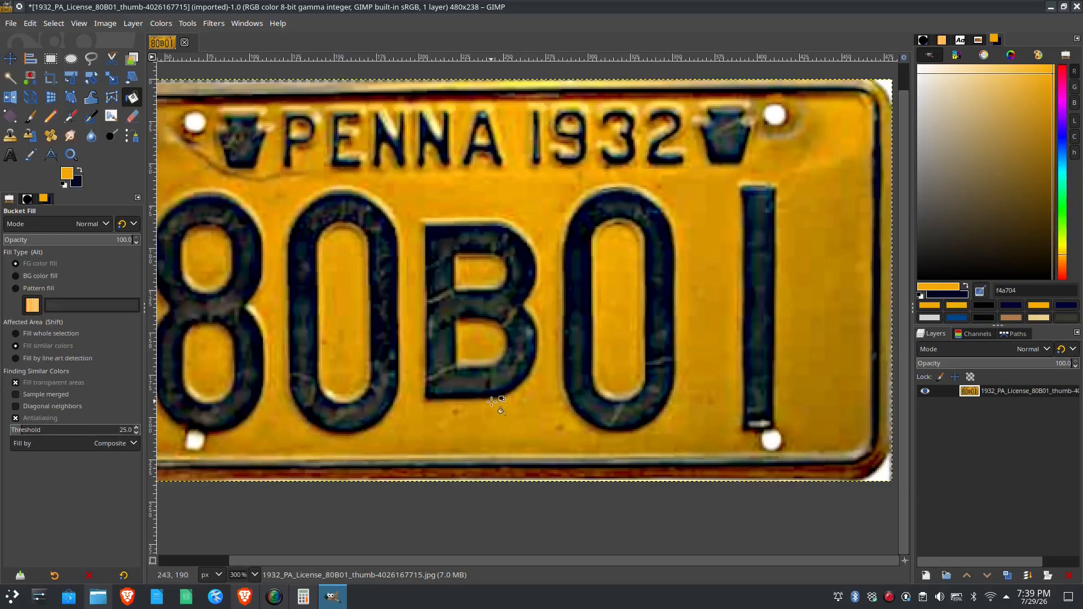
scroll(492, 402, "down", 1)
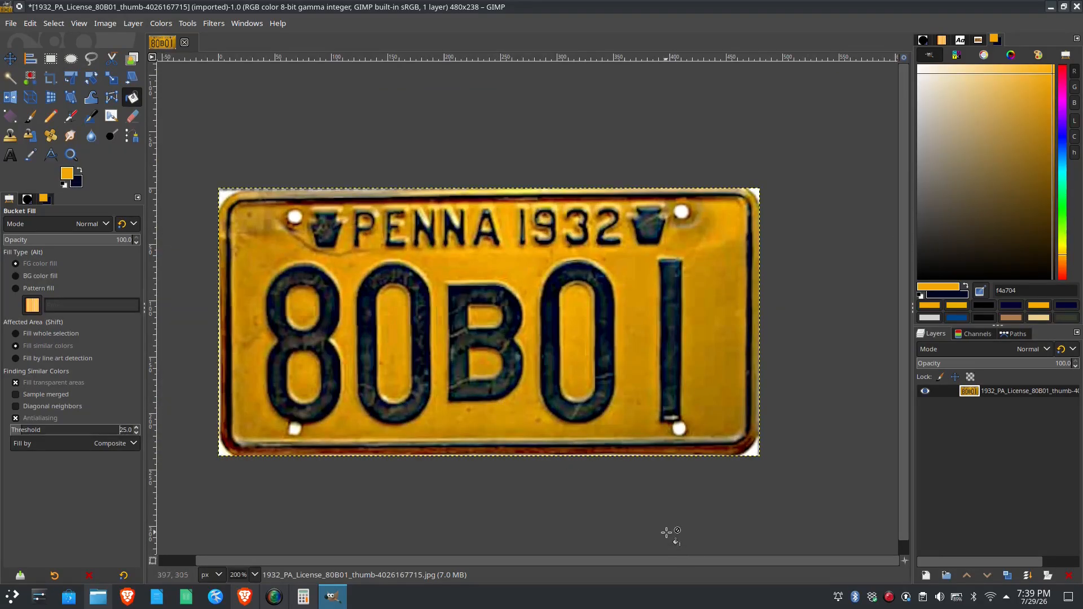
- Fill the yellow background, the openings of the B, 0s and 8, and the patches near the right-hand holes with the foreground color
left_click(719, 276)
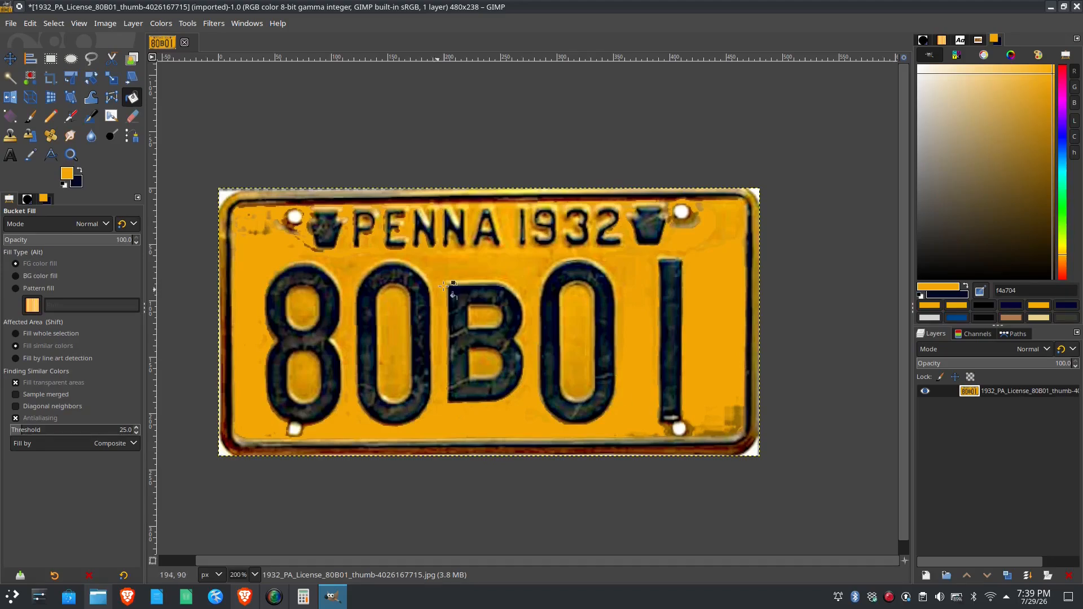
left_click(482, 265)
left_click(483, 365)
left_click(584, 329)
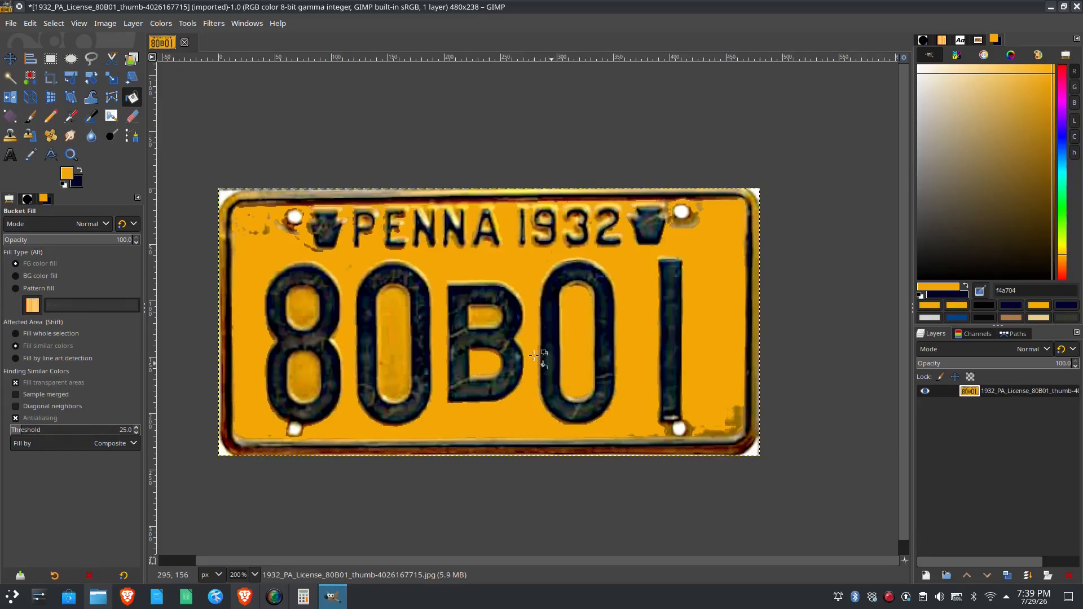
left_click(502, 319)
left_click(399, 332)
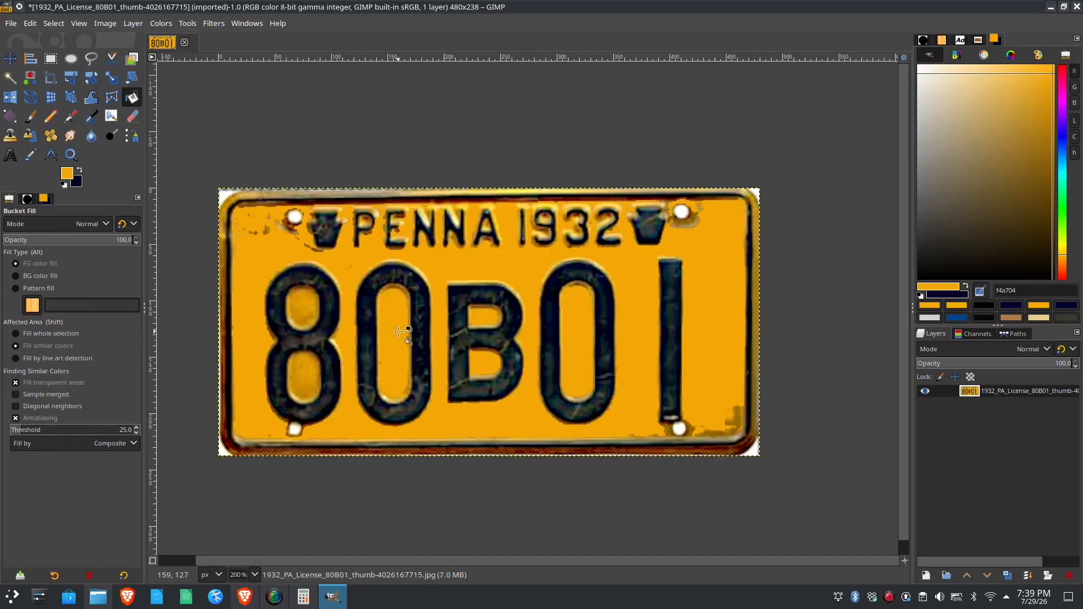
left_click(301, 374)
left_click(301, 304)
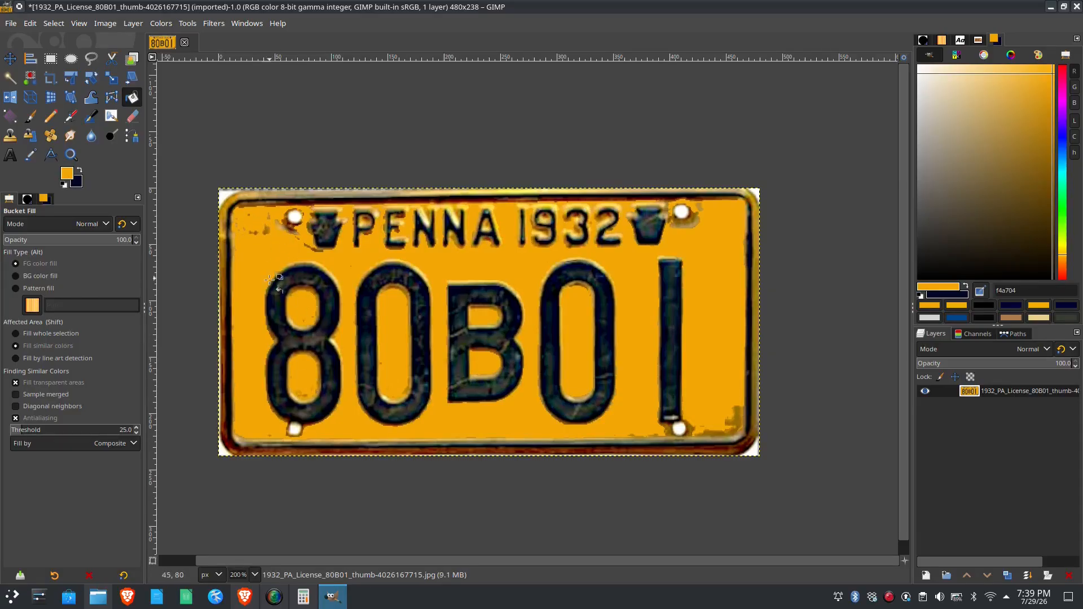
left_click(731, 416)
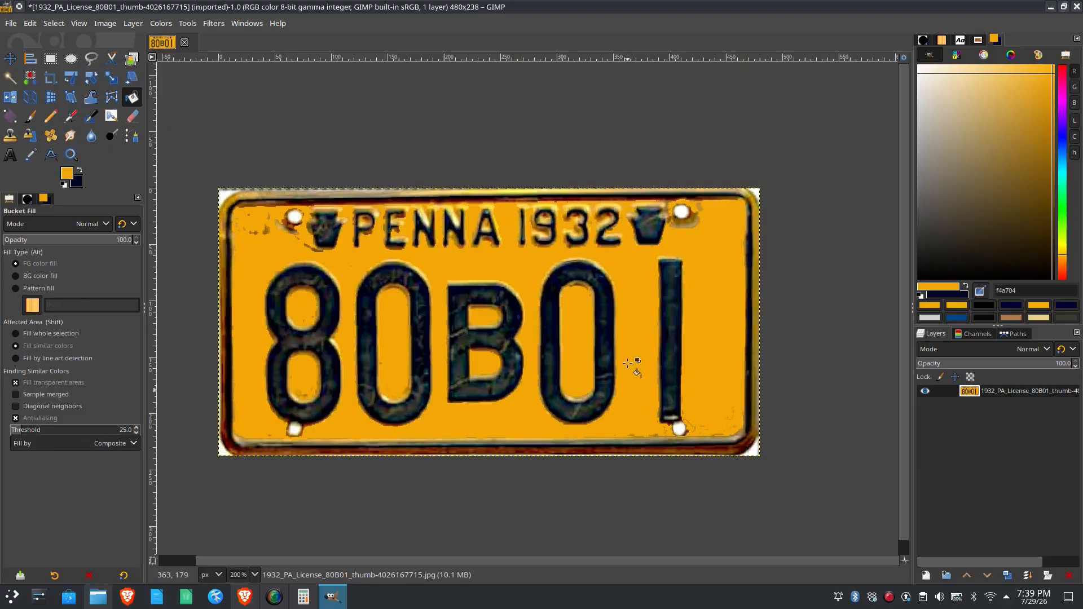
left_click(690, 227)
- Fill the dark scratches and stains around the plate's upper-left bolt hole with the foreground yellow
scroll(242, 192, "up", 3)
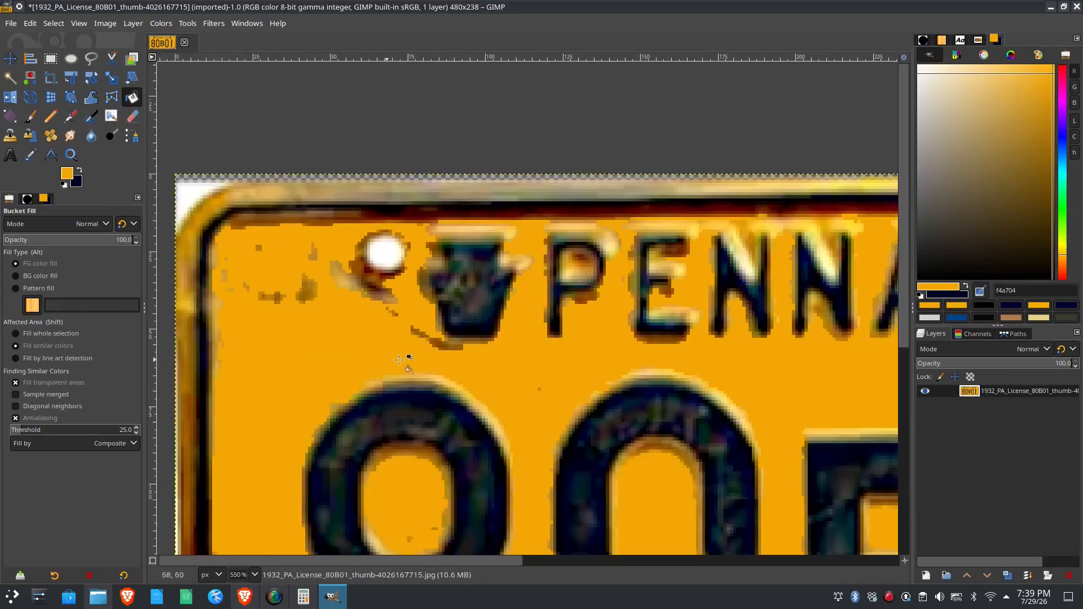
left_click(427, 337)
left_click(369, 293)
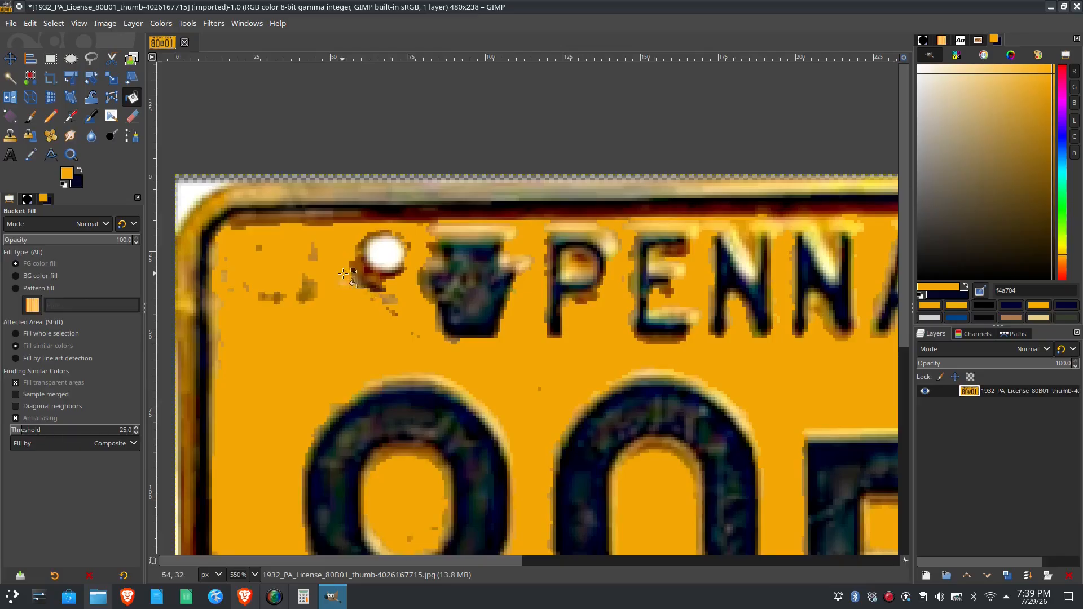
left_click(343, 278)
left_click(368, 278)
left_click(342, 267)
left_click(307, 290)
left_click(275, 290)
left_click(314, 254)
left_click(368, 287)
left_click(388, 297)
left_click(395, 301)
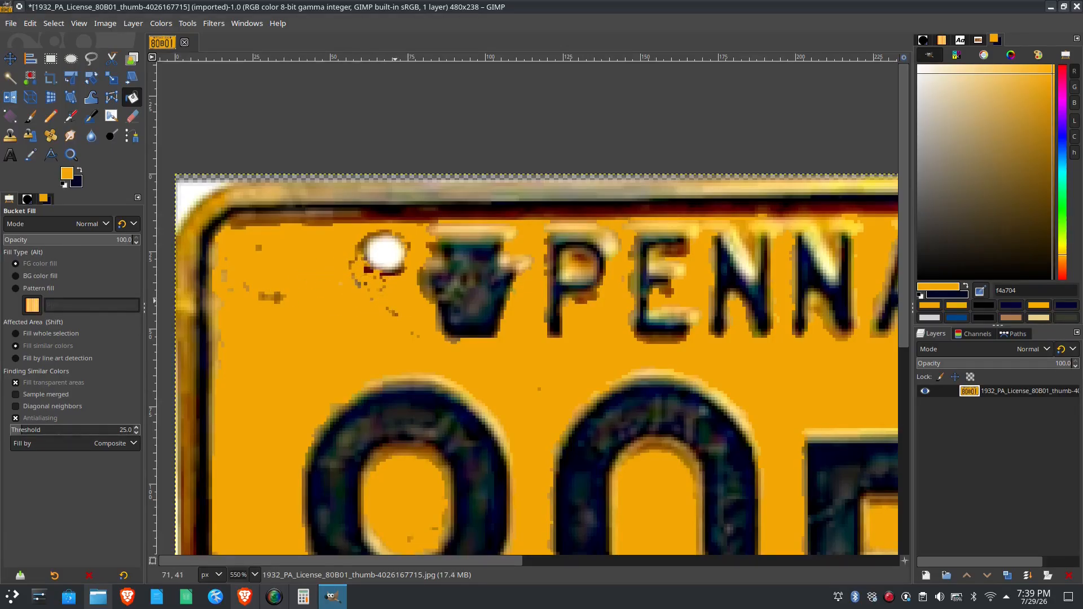
left_click(273, 297)
- Fill the shading inside the top of the first 0 and beside the upper-right bolt hole with the foreground yellow
scroll(522, 409, "down", 2)
scroll(521, 411, "down", 1)
scroll(632, 468, "up", 2)
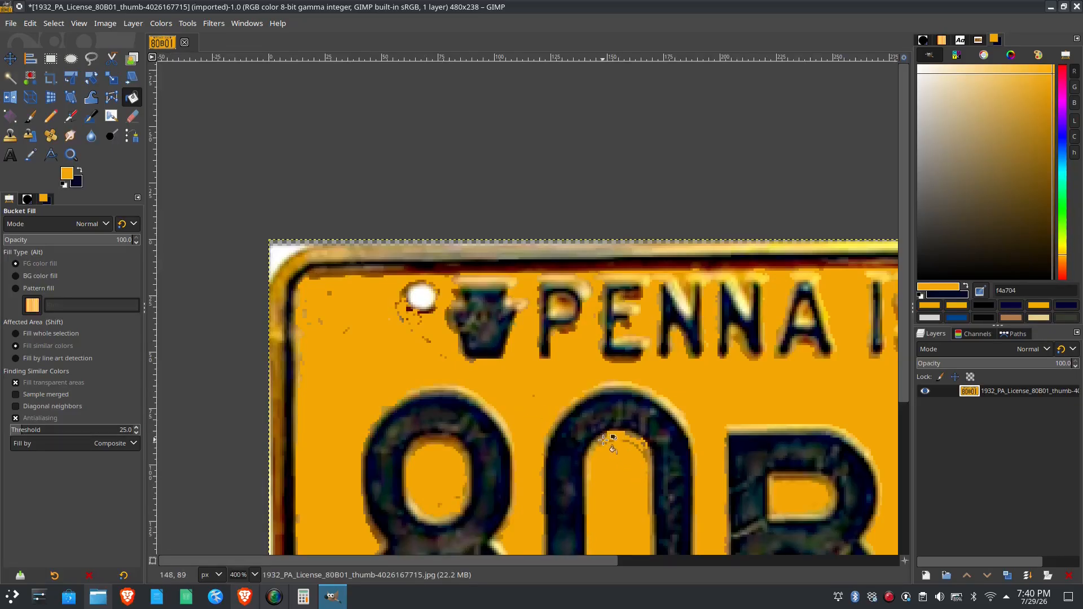
left_click(643, 448)
scroll(743, 379, "down", 3)
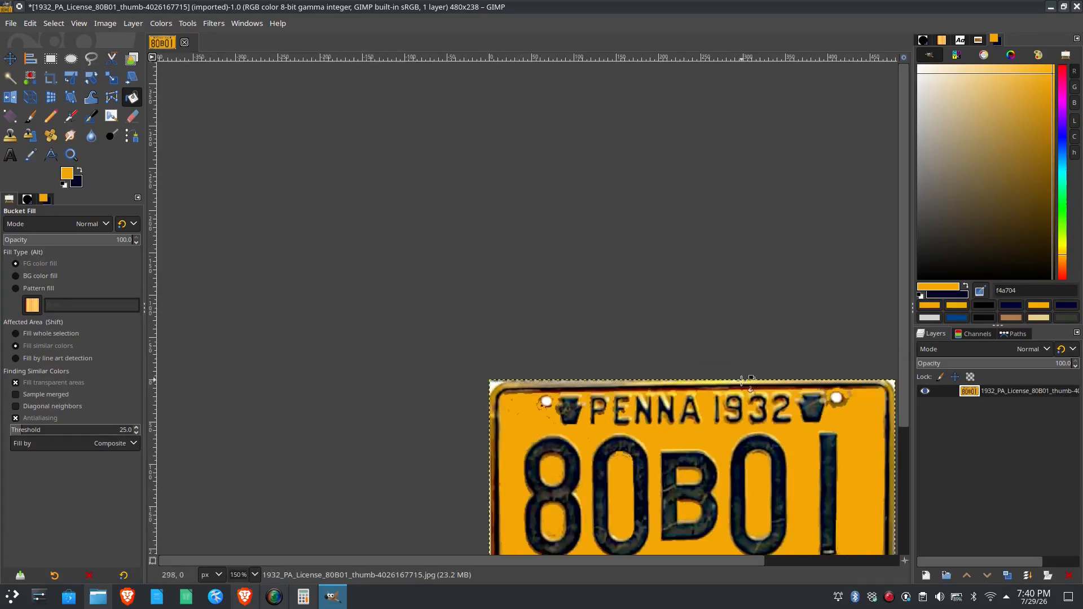
scroll(743, 379, "up", 1)
scroll(678, 341, "up", 1)
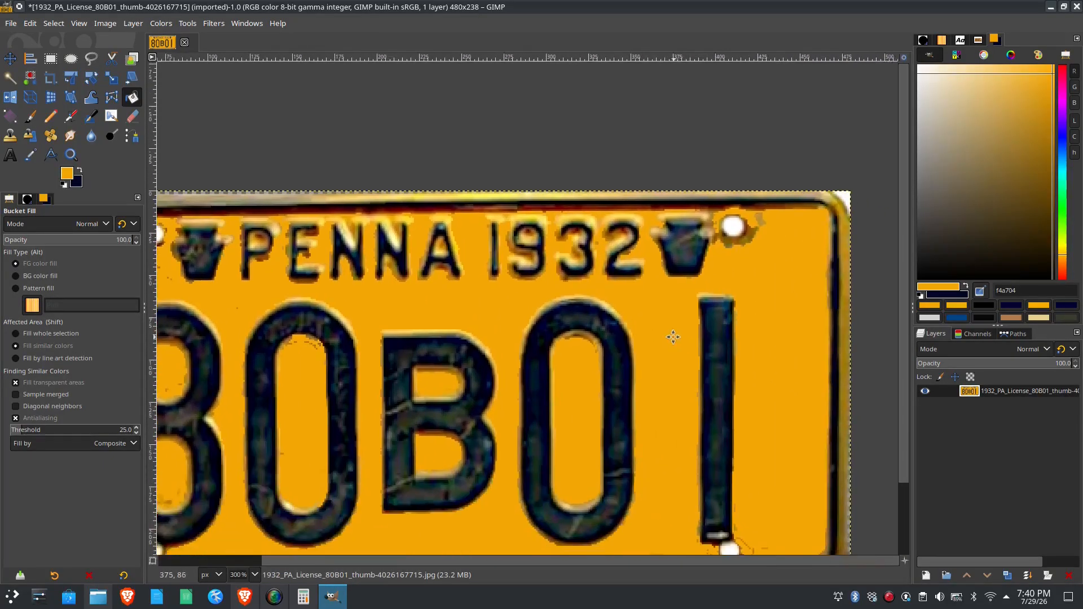
left_click_drag(678, 340, 630, 309)
left_click(687, 218)
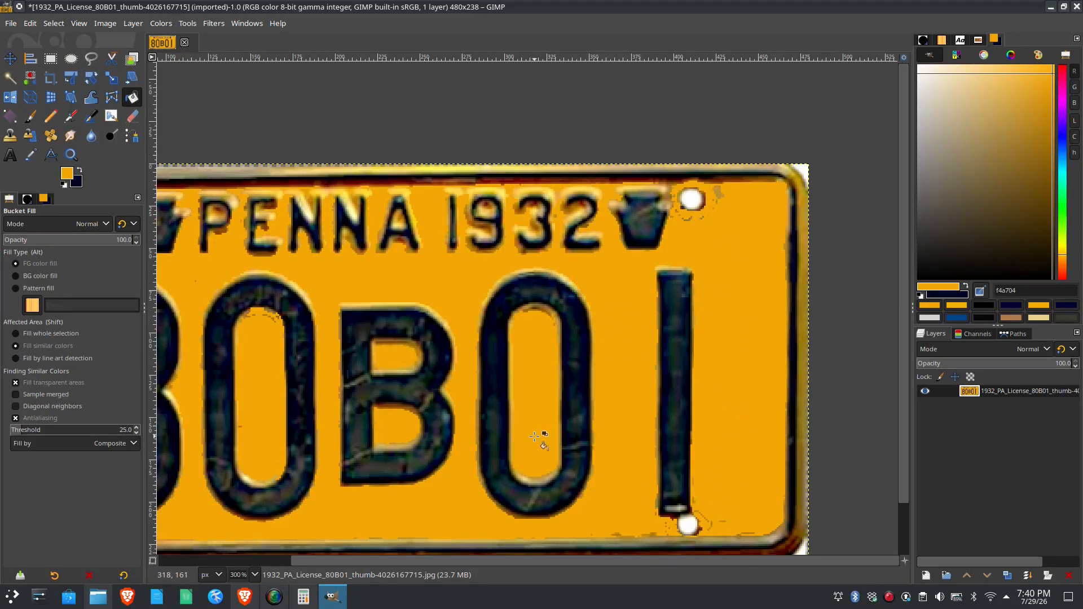
scroll(533, 444, "down", 1)
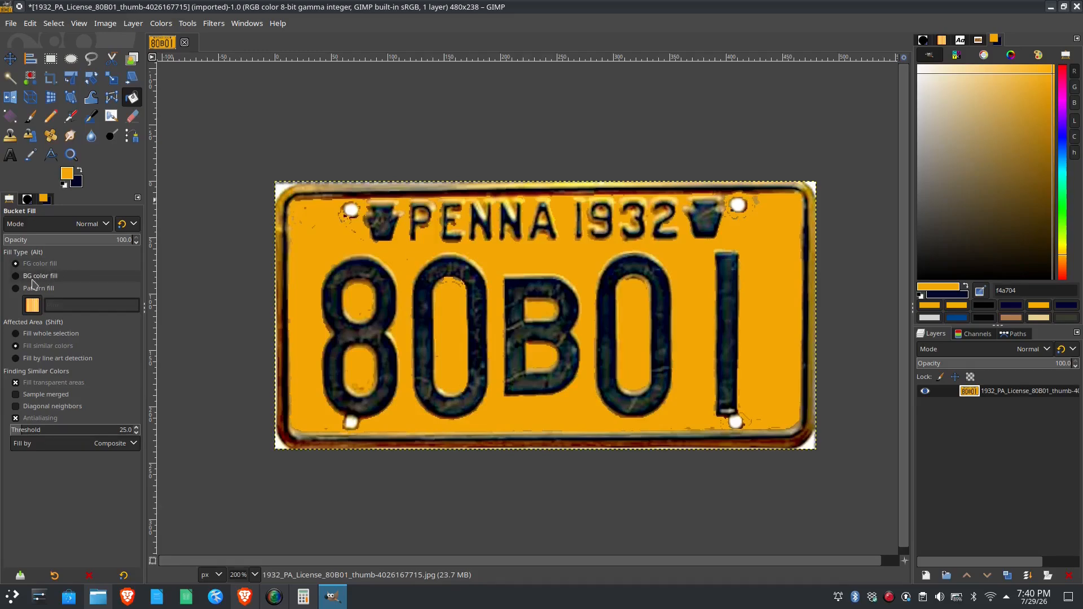
- Switch Bucket Fill to the background color with a threshold of 20 and fill the last 0 dark blue
left_click(40, 277)
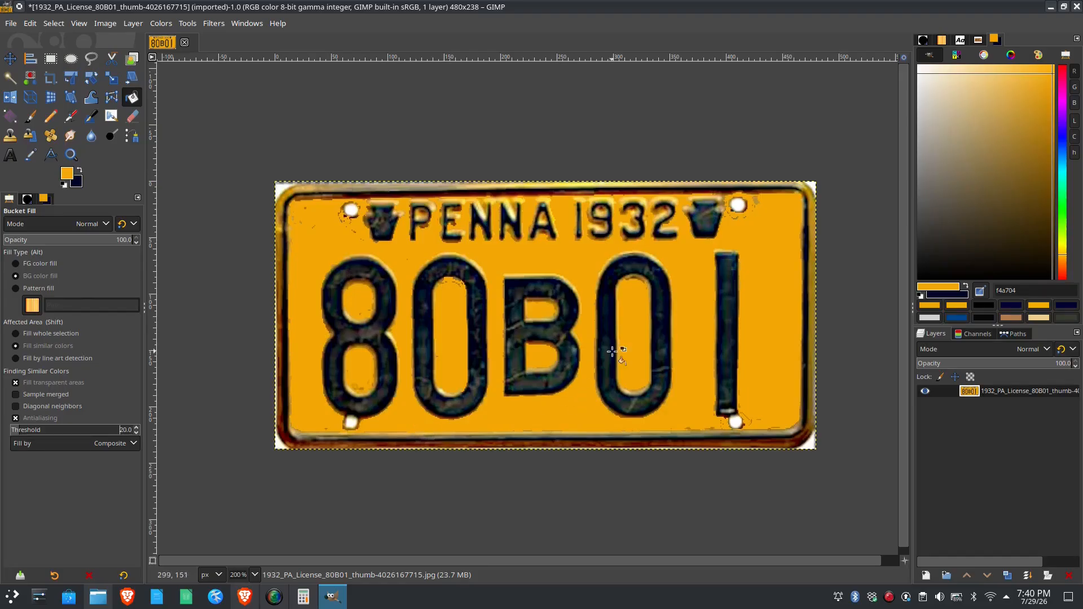
left_click(608, 324)
left_click(630, 407)
left_click(621, 407)
left_click(612, 391)
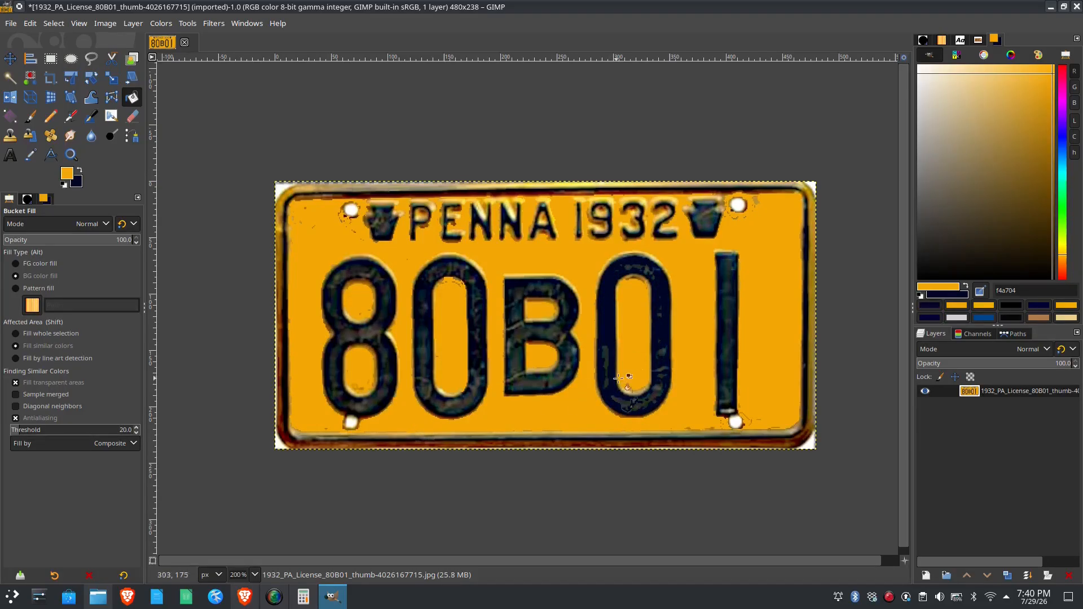
scroll(668, 375, "up", 2)
left_click(633, 424)
left_click(587, 431)
left_click(553, 354)
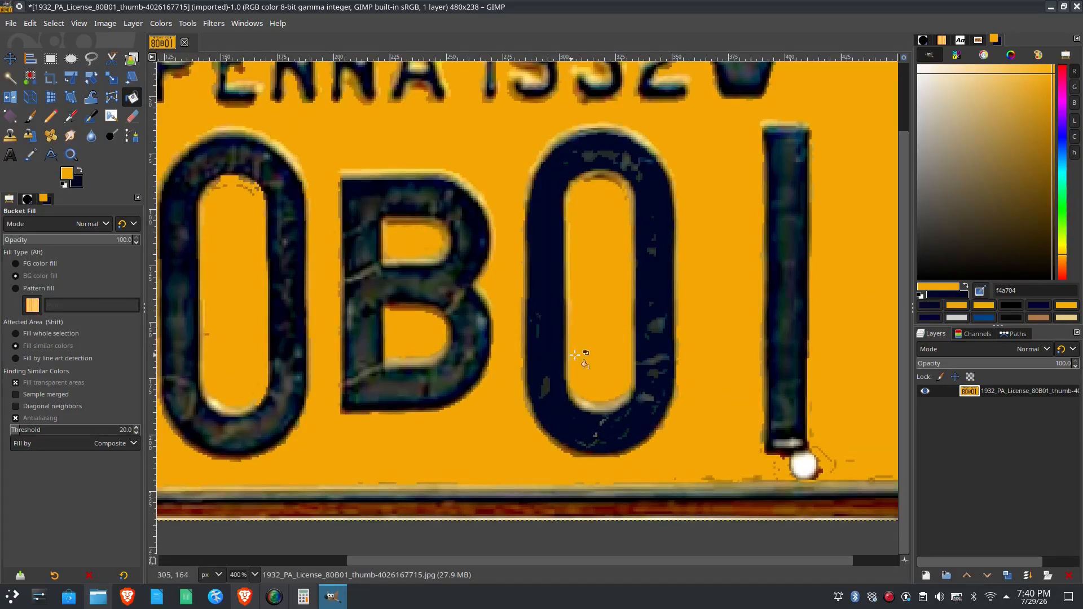
- Fill the 1, including the light mark at its base, with the dark blue background color
left_click(782, 238)
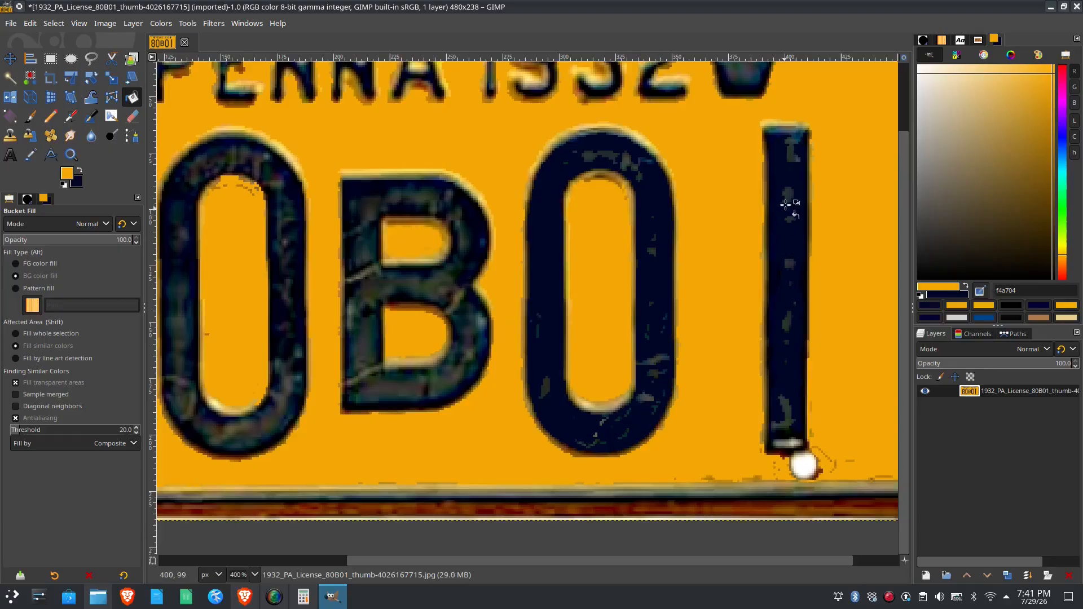
left_click(786, 410)
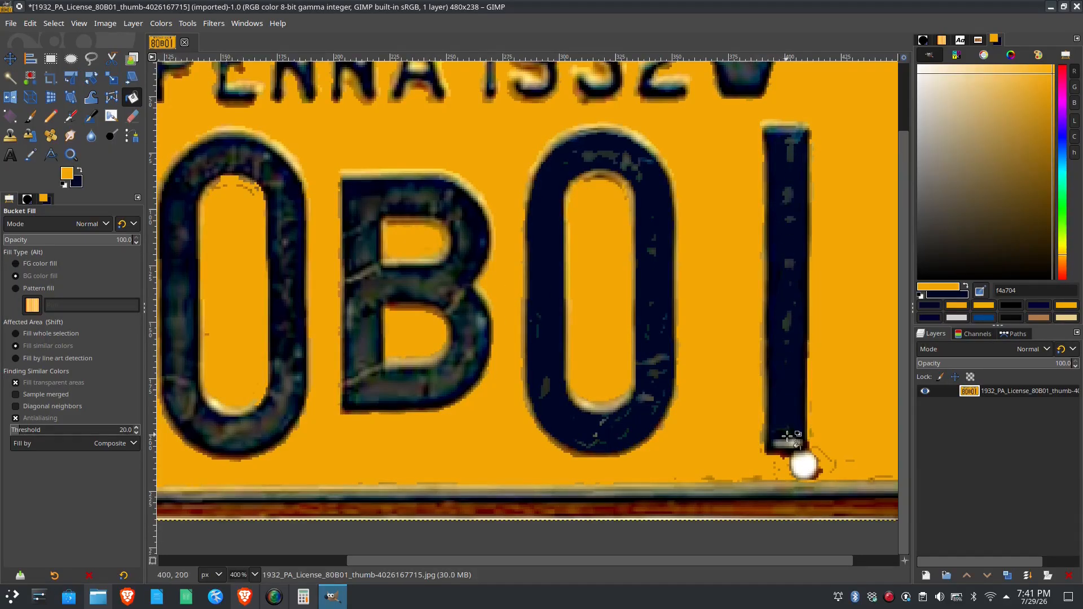
left_click(787, 443)
- Fill the strokes of the B and its lighter patches with the dark blue background color
left_click(395, 285)
left_click(354, 346)
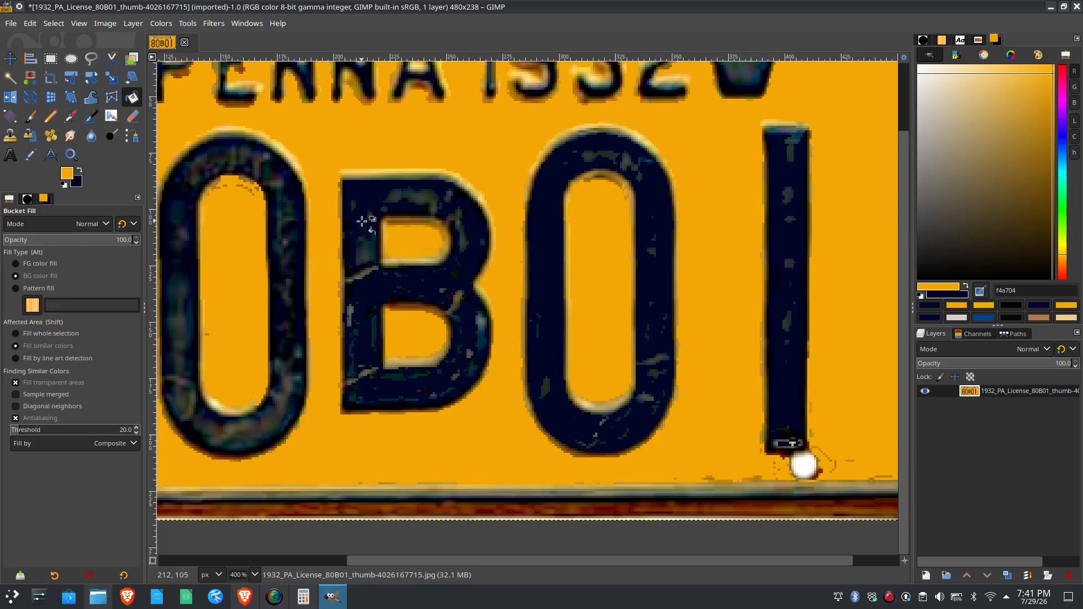
left_click(415, 194)
left_click(358, 382)
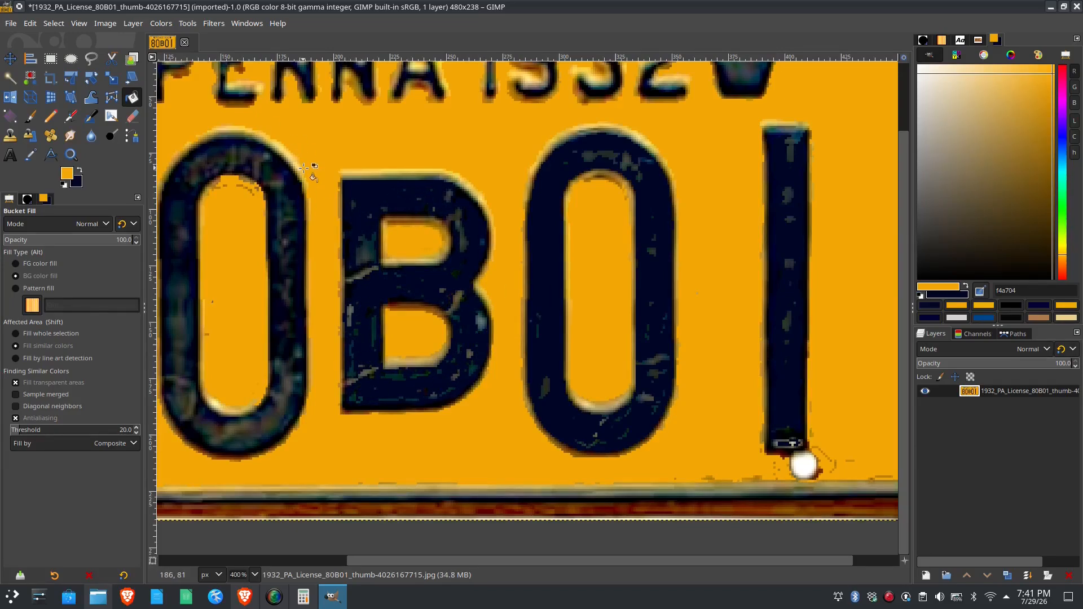
left_click(481, 319)
- Undo the stray fill inside the first 0 and fill the digit's outline with the dark blue background color
left_click(263, 391)
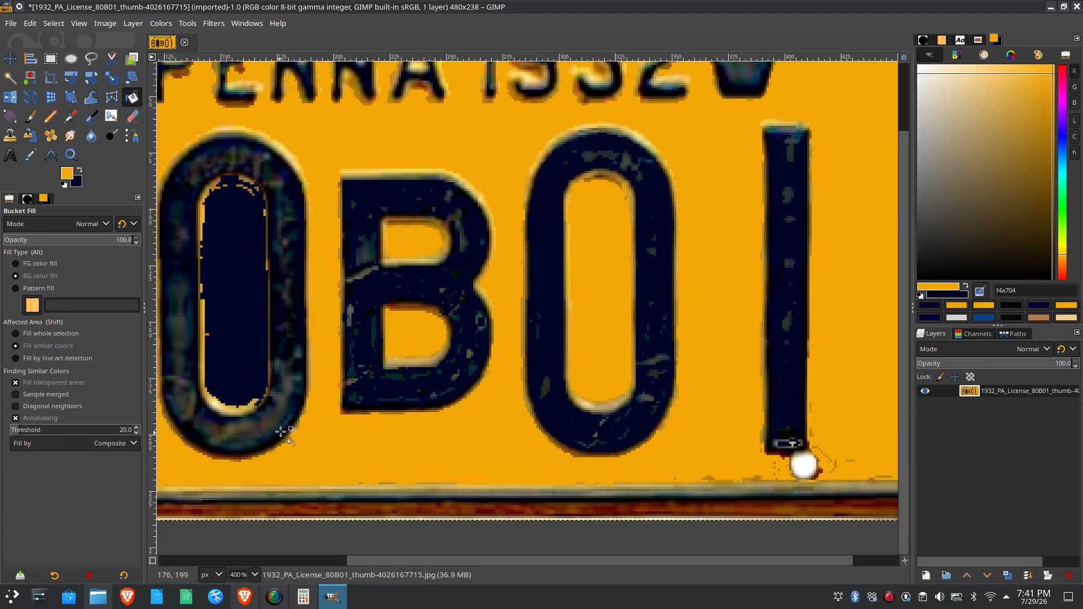
key("ctrl+z")
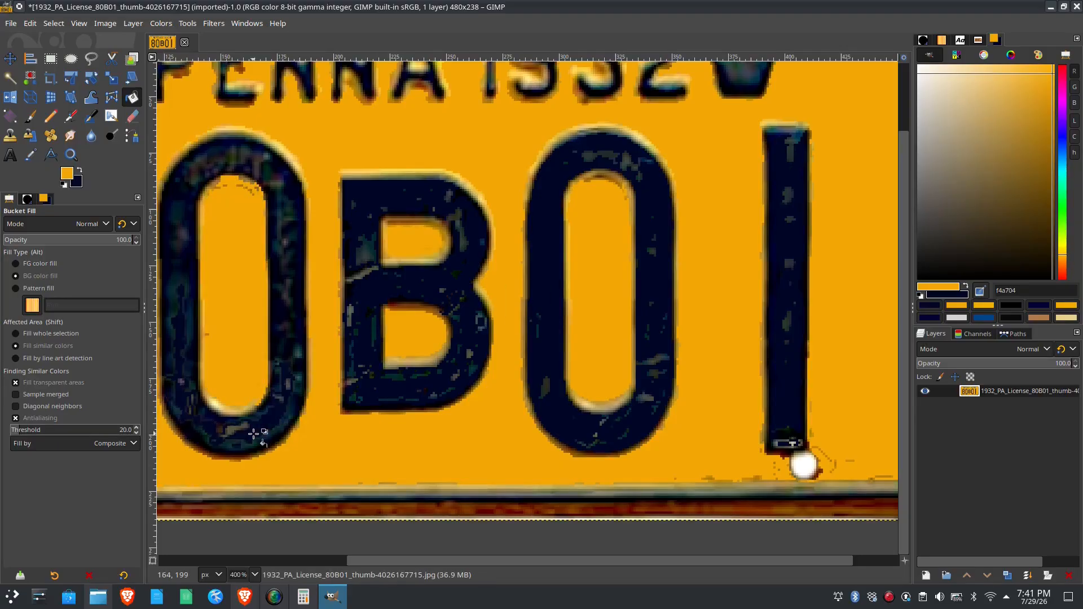
left_click(248, 158)
left_click(229, 438)
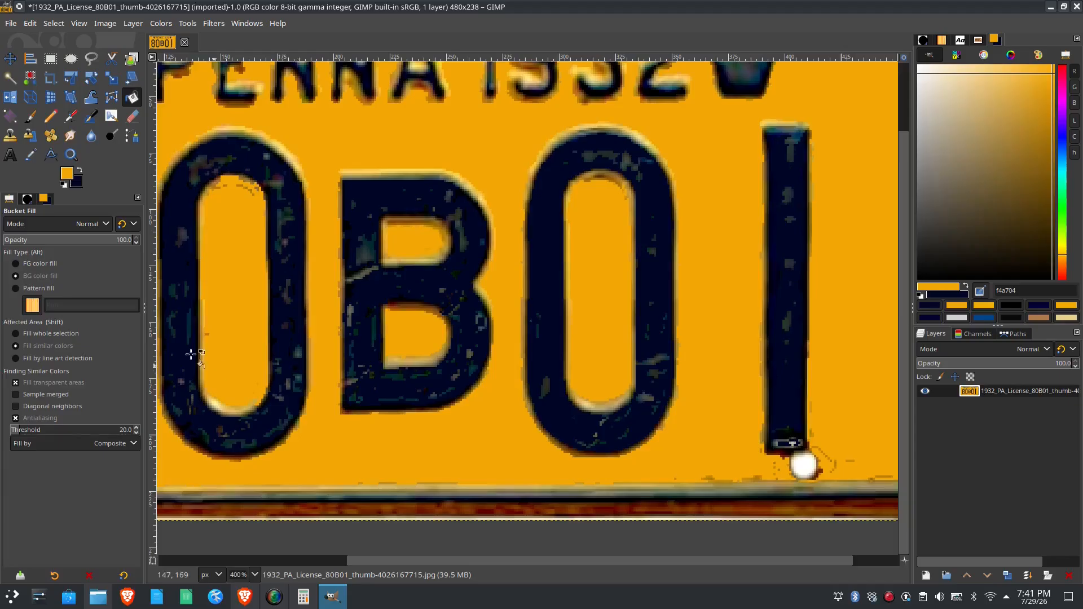
- Fill the upper and lower loops of the 8 with the dark blue background color
left_click_drag(193, 322, 518, 329)
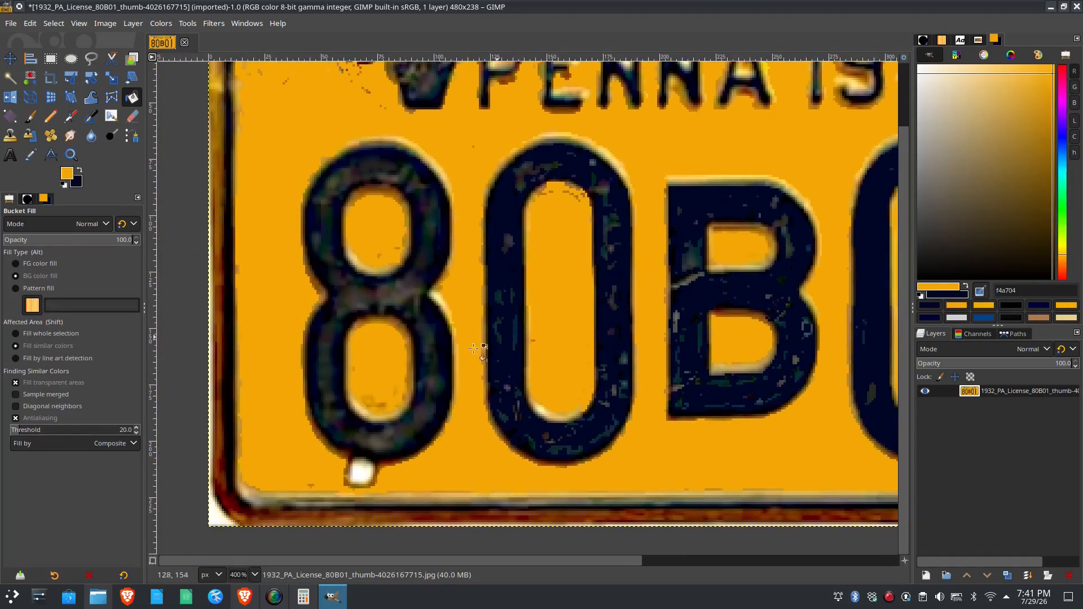
left_click(392, 302)
left_click(355, 306)
left_click(324, 342)
left_click(374, 439)
left_click(400, 176)
left_click(336, 186)
- Fill leftover light specks in the 8, the first 0 and the B's left stroke with the background color
left_click(559, 449)
left_click(598, 428)
left_click(688, 281)
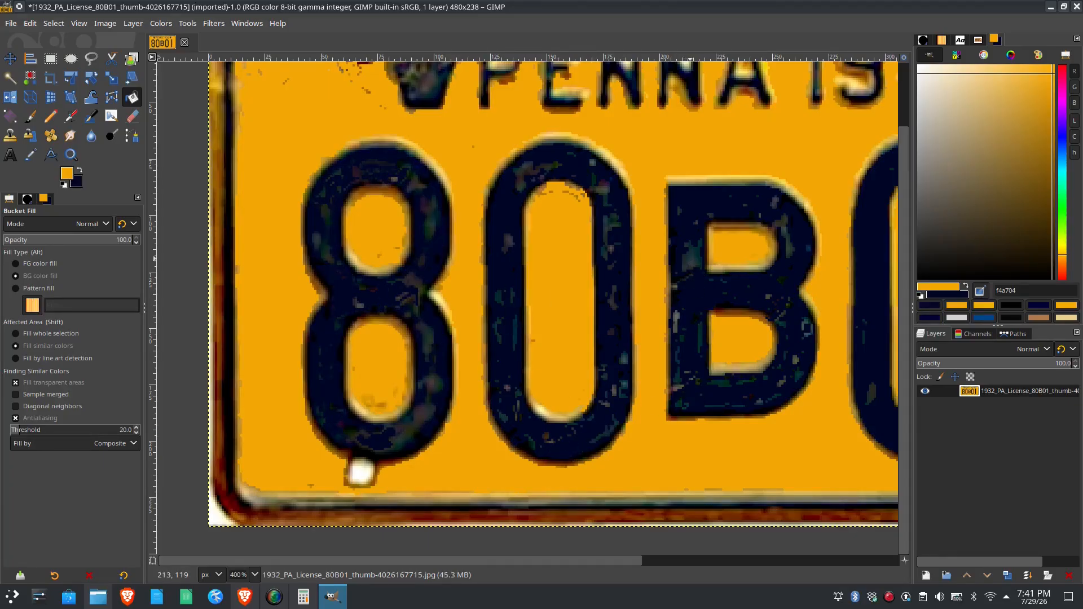
left_click(416, 421)
left_click(406, 439)
left_click(433, 382)
left_click(351, 299)
left_click(549, 438)
left_click(598, 432)
left_click(622, 387)
left_click(615, 356)
- Touch up remaining specks in the last 0, the B and the right side of the first 0 with dark blue
left_click_drag(757, 326, 496, 282)
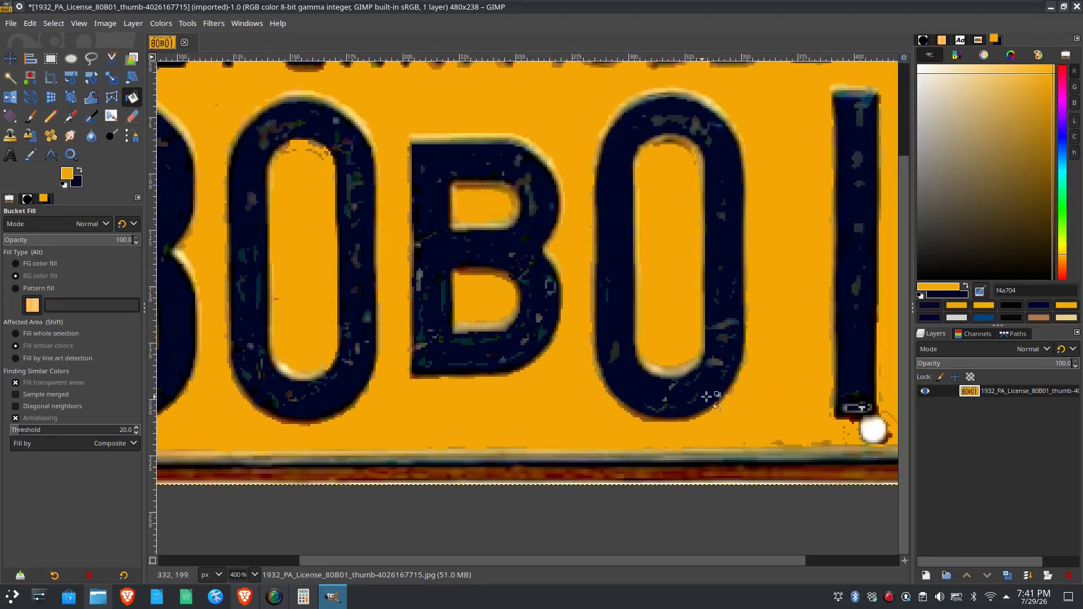
left_click(669, 394)
left_click(520, 339)
left_click(422, 278)
left_click(367, 324)
left_click(672, 387)
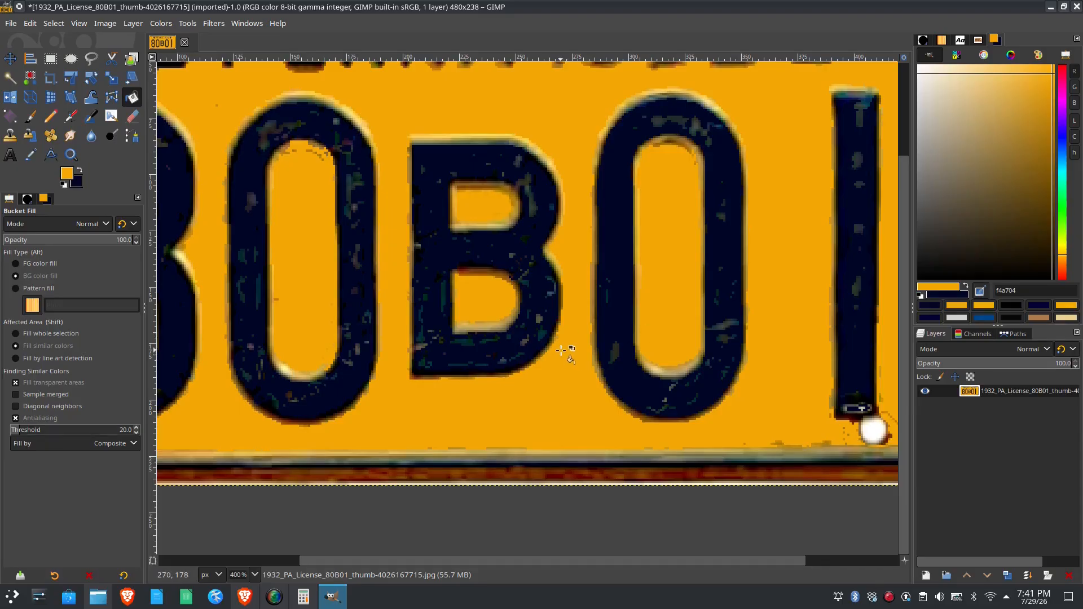
scroll(564, 352, "up", 1)
scroll(604, 361, "left", 2)
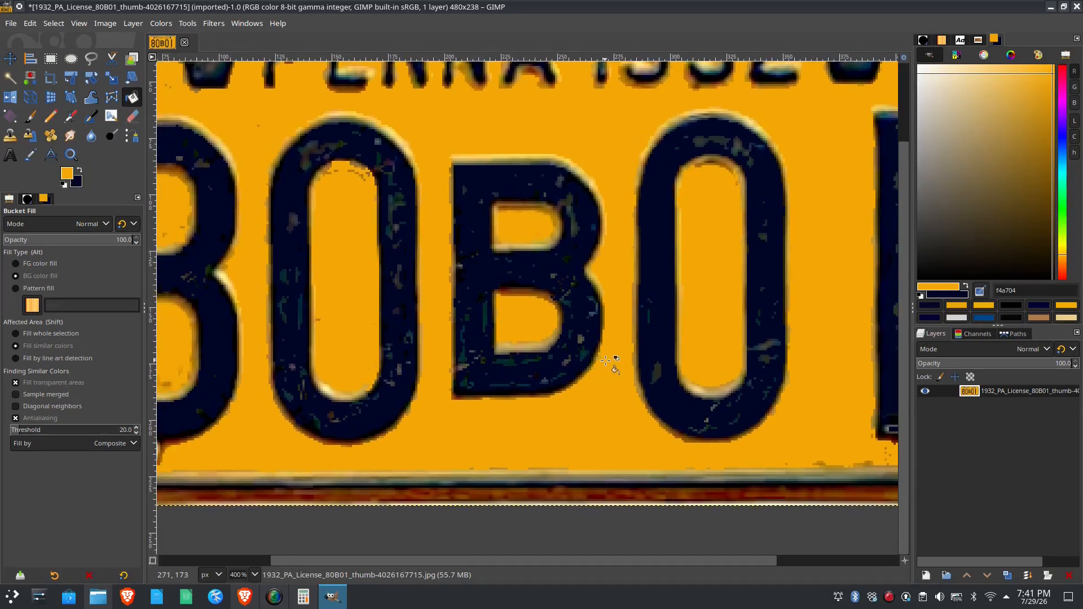
scroll(605, 360, "down", 2)
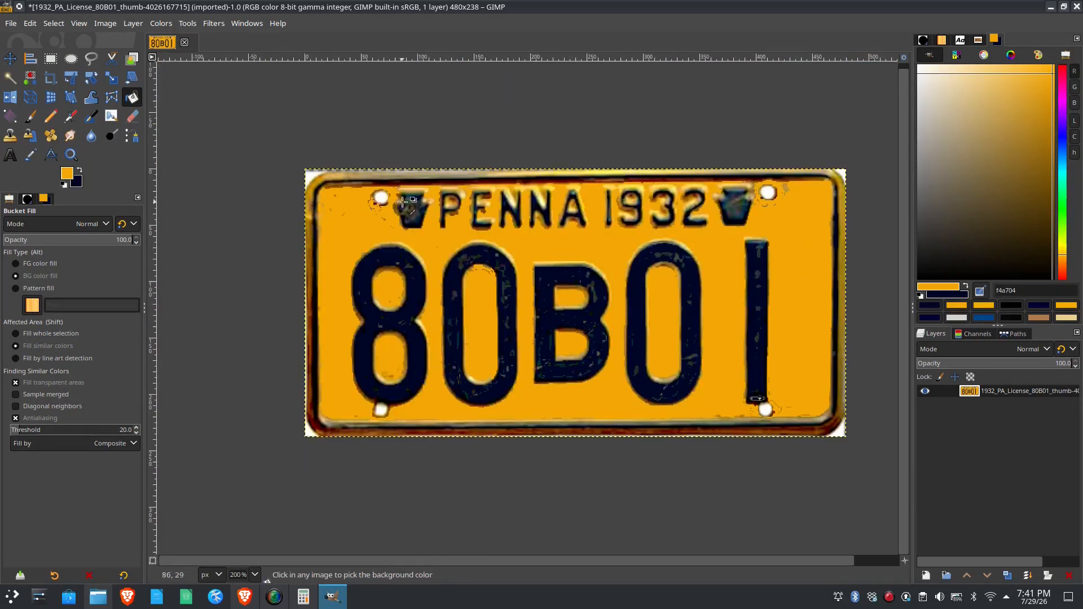
- Fill the keystone emblem before PENNA with the dark blue background color
scroll(402, 201, "up", 3)
left_click(420, 202)
left_click(410, 223)
left_click(427, 225)
left_click(433, 243)
- Fill the keystone emblem after 1932 with the dark blue background color
scroll(671, 282, "right", 10)
scroll(668, 236, "down", 1)
left_click(686, 177)
left_click(697, 198)
left_click(670, 163)
left_click(689, 138)
left_click(703, 198)
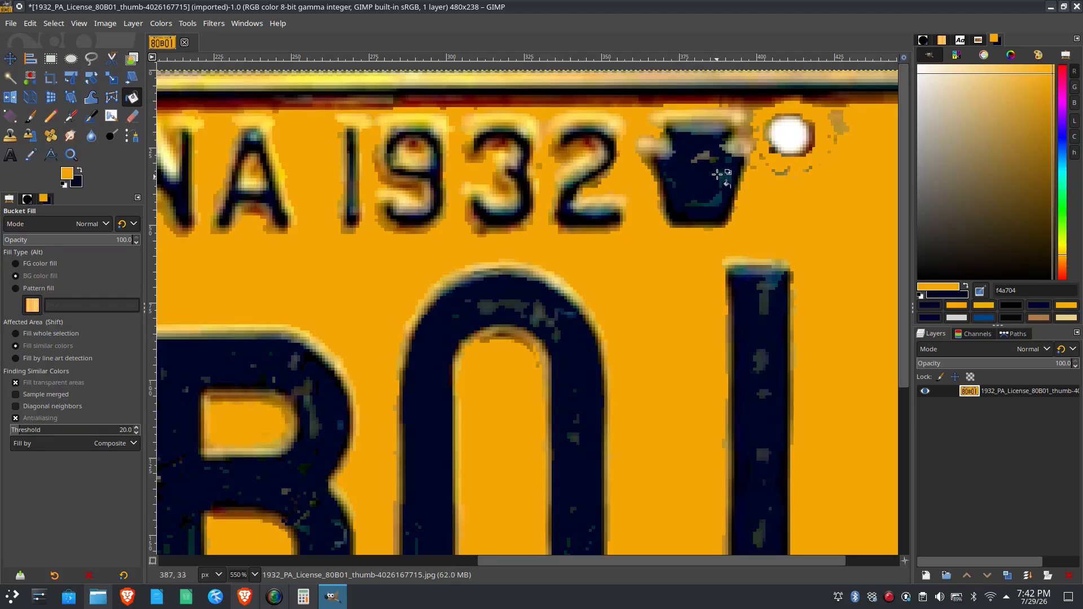
- Switch the bucket fill to the foreground color and fill stray specks inside the 8, the zeros and nearby background with amber
scroll(556, 325, "down", 3)
left_click_drag(480, 367, 602, 297)
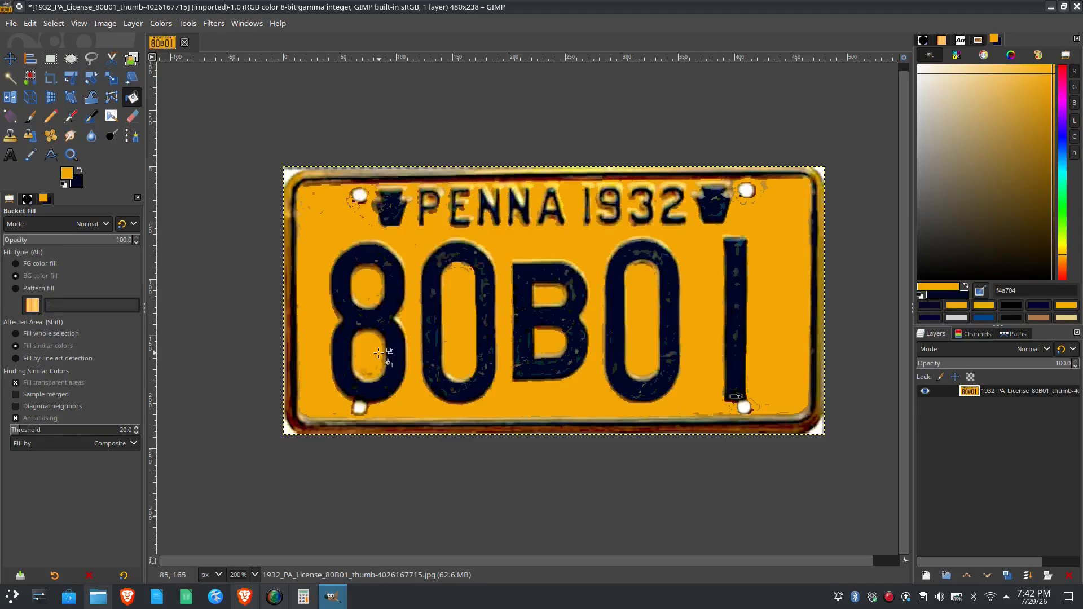
scroll(374, 363, "up", 2, "ctrl")
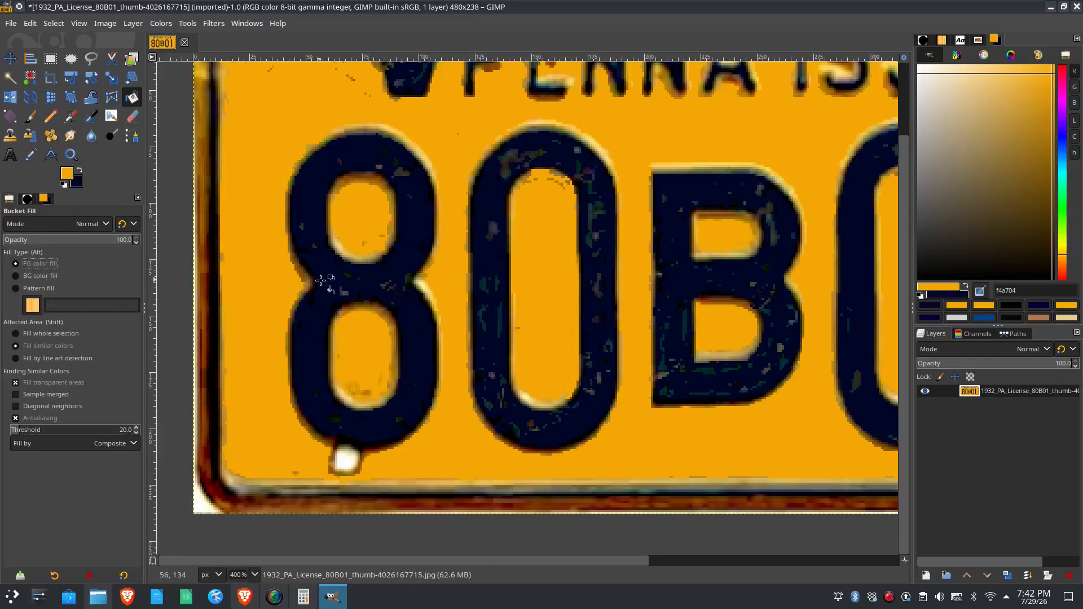
left_click(366, 389)
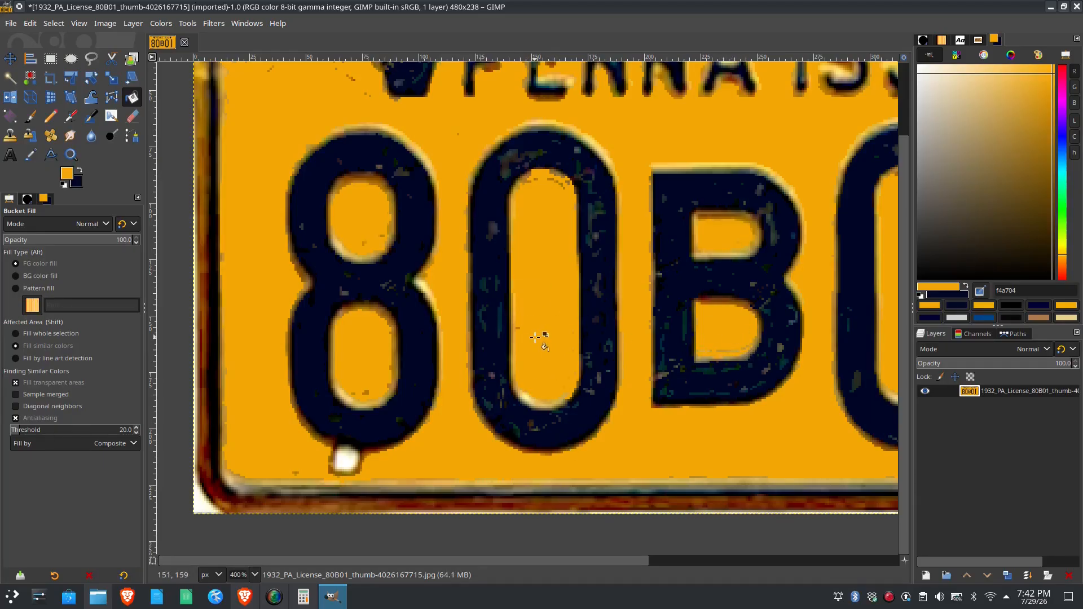
scroll(535, 336, "down", 2)
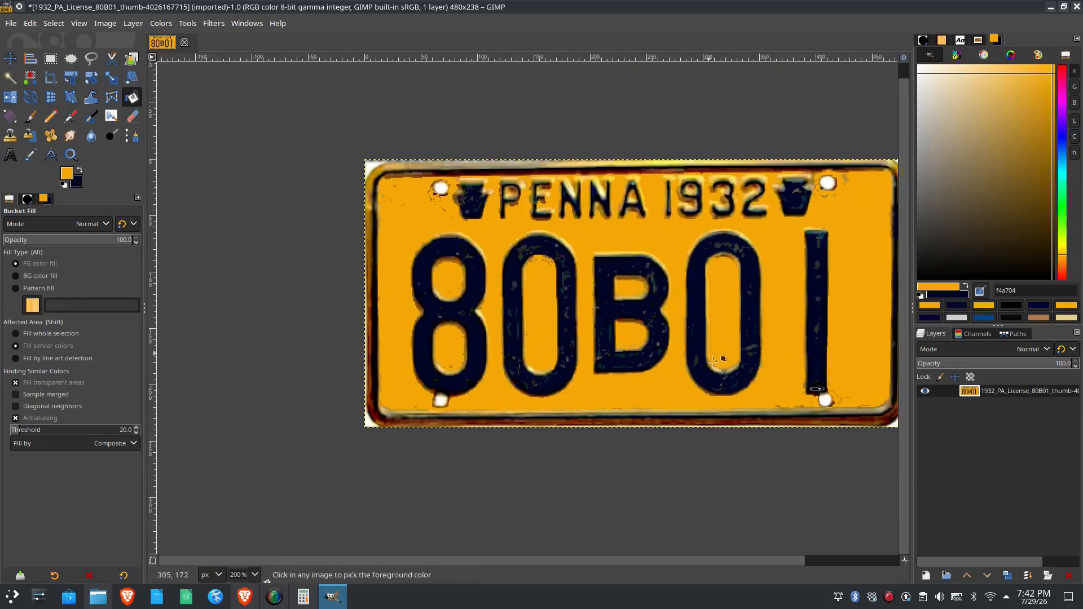
scroll(709, 353, "up", 3)
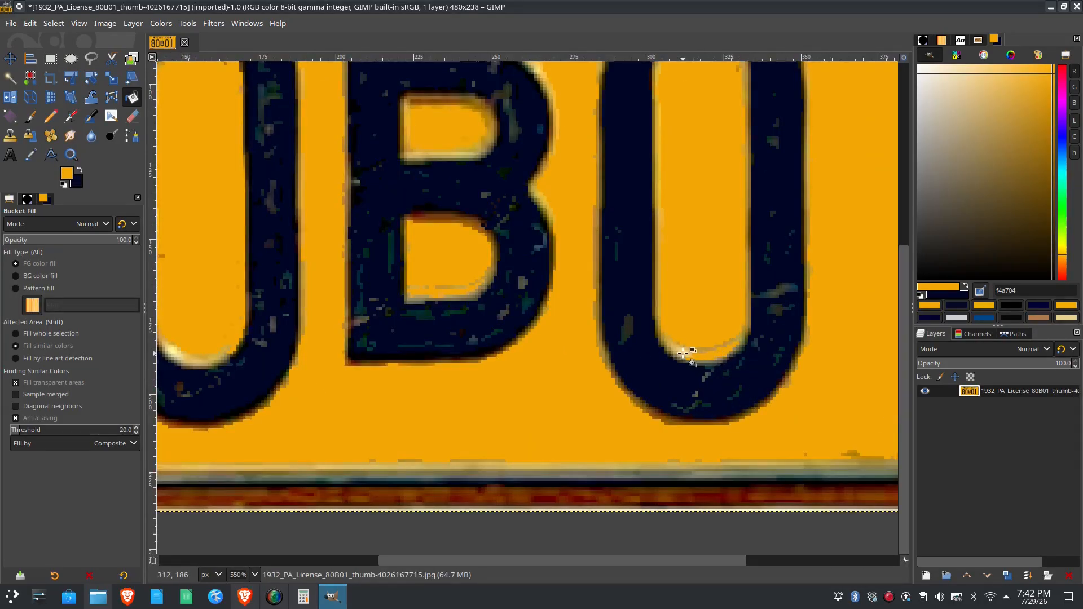
scroll(736, 344, "down", 3)
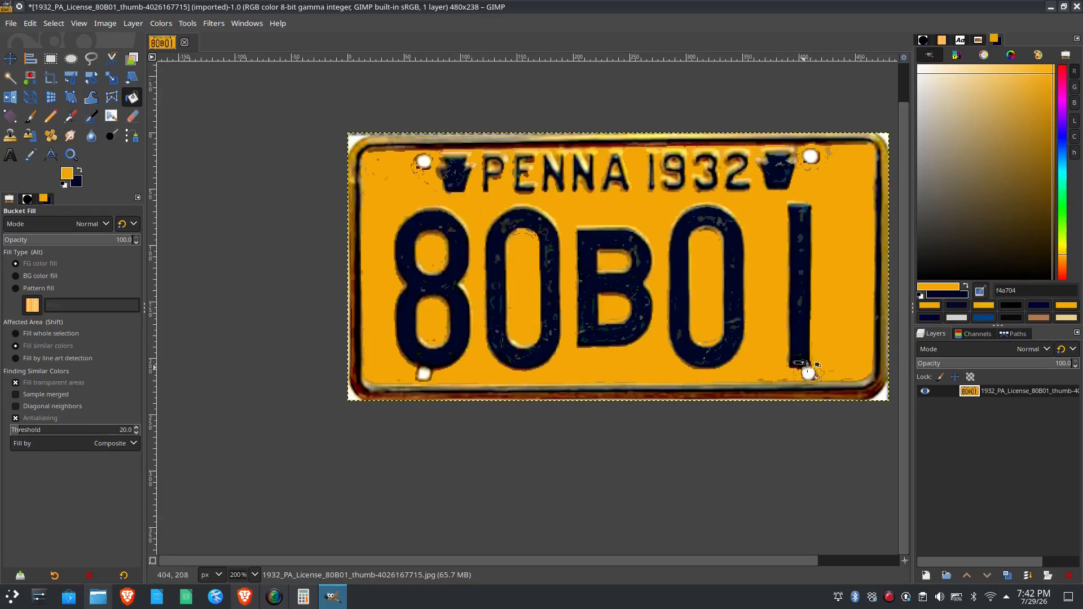
- Select the Pencil tool with the 2. Hardness 100 brush for touching up the area around the base of the 1
scroll(823, 363, "up", 1)
scroll(823, 362, "up", 4)
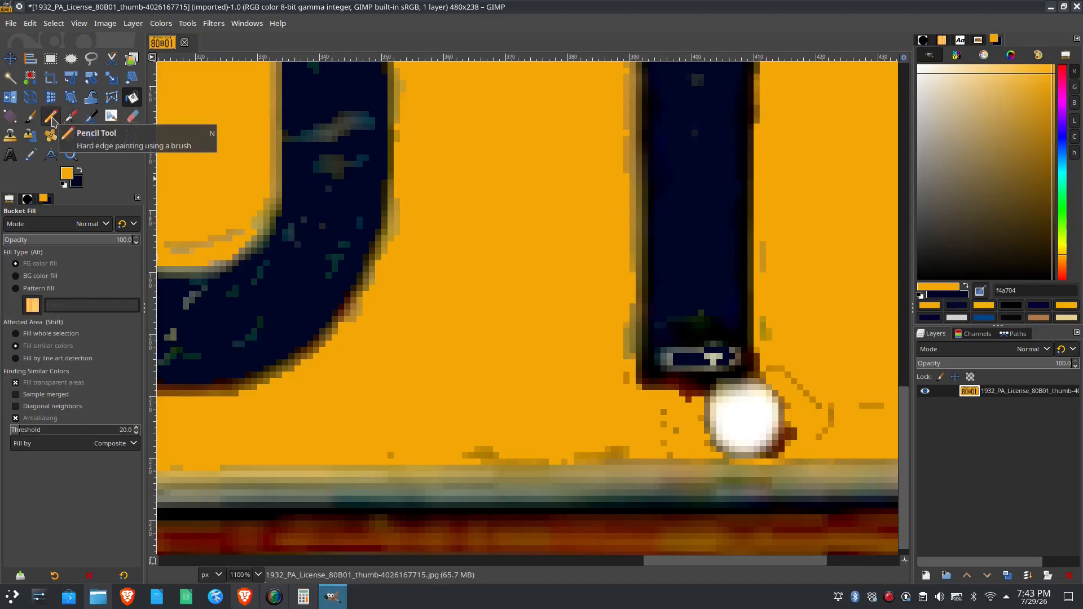
left_click(50, 117)
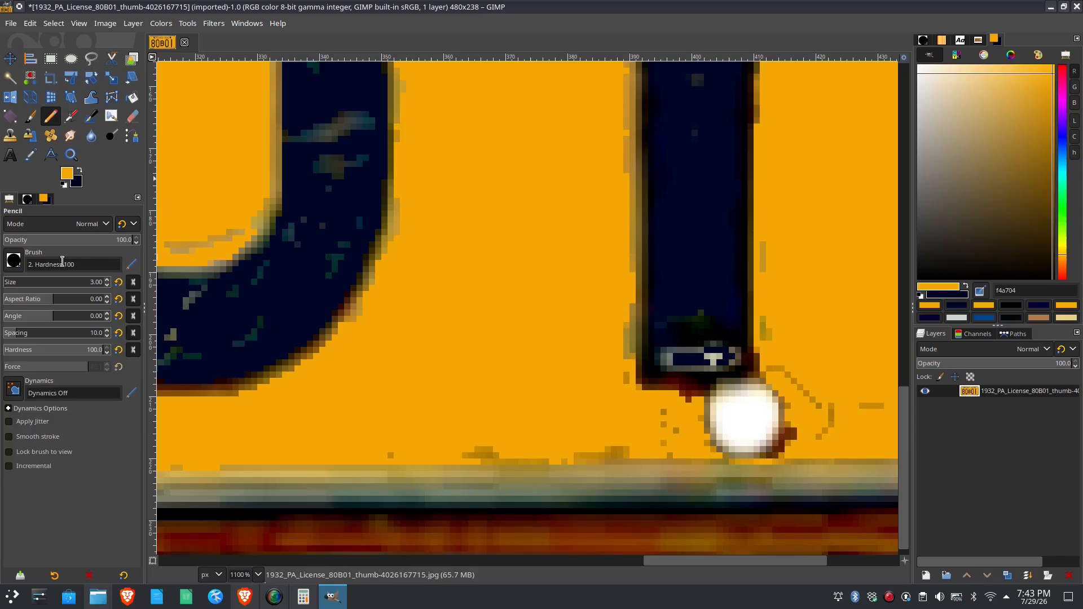
left_click(14, 260)
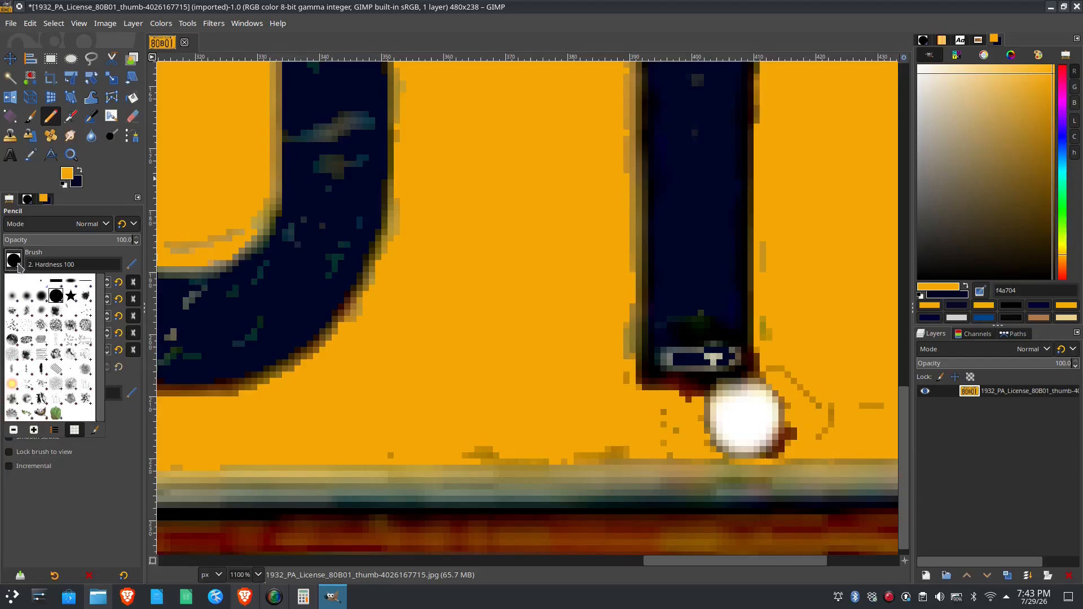
left_click(17, 264)
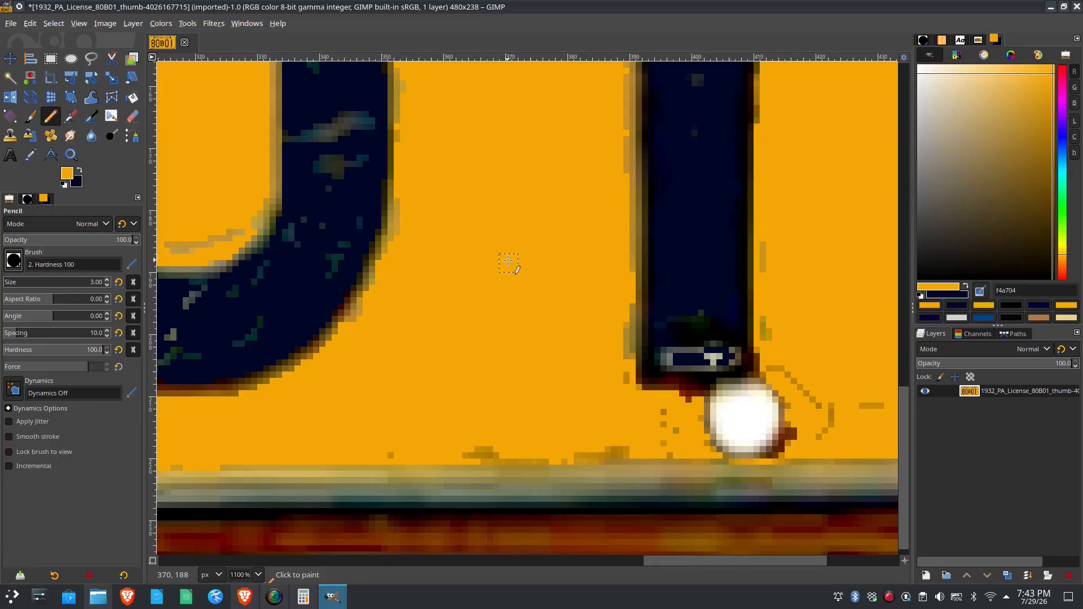
- Try larger pencil brush sizes and return to size 3
key("bracketright")
key("bracketright")
key("bracketright")
key("bracketright")
key("bracketright")
key("bracketright")
key("bracketright")
key("bracketright")
key("bracketright")
key("bracketright")
key("bracketright")
key("bracketright")
key("bracketright")
key("bracketright")
key("bracketright")
key("bracketright")
key("bracketleft")
key("bracketleft")
key("bracketleft")
key("bracketleft")
key("bracketleft")
key("bracketleft")
key("bracketleft")
key("bracketleft")
key("bracketleft")
key("bracketleft")
key("bracketleft")
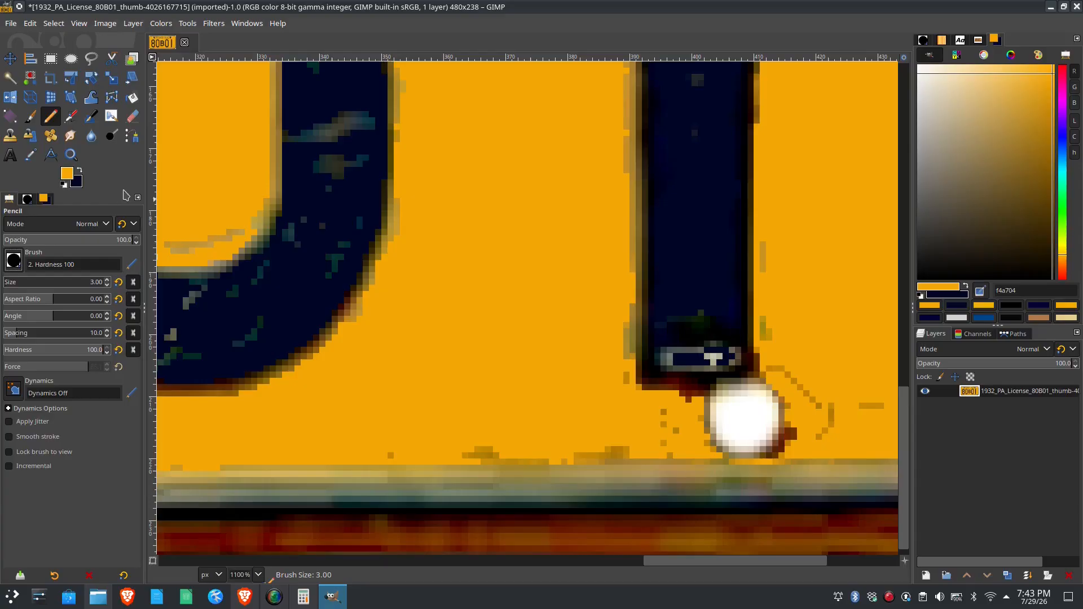
- Make dark blue 000626 the foreground color and pencil over the light marks at the base of the 1
left_click(82, 173)
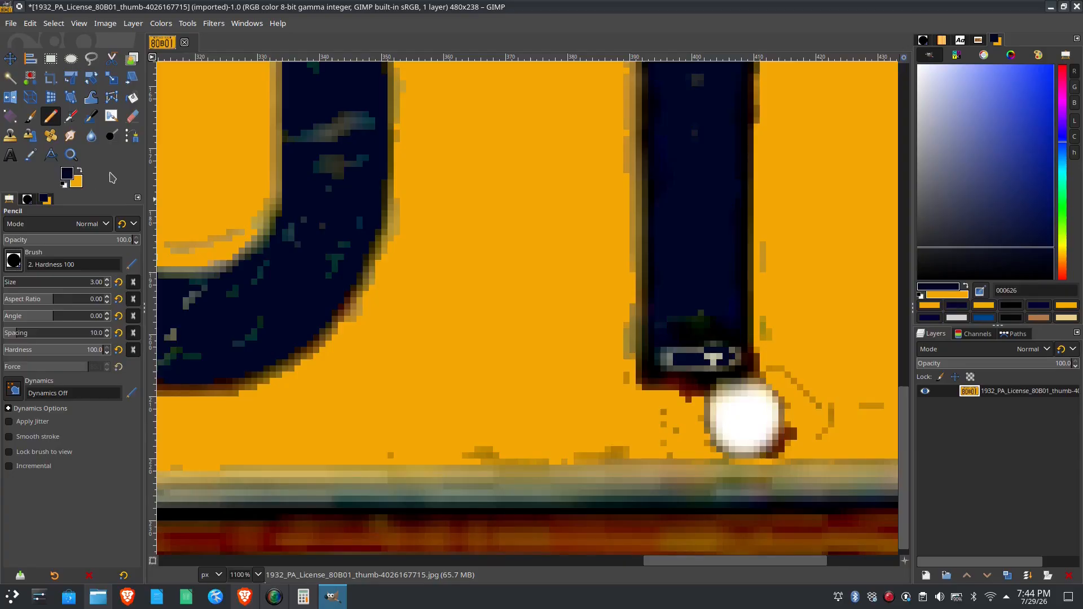
left_click(690, 321)
mouse_move(696, 314)
left_mouse_down()
mouse_move(691, 353)
mouse_move(672, 355)
mouse_move(725, 346)
mouse_move(667, 368)
mouse_move(719, 363)
mouse_move(720, 331)
mouse_move(702, 334)
left_mouse_up()
- Pencil dark blue over the specks in the lower curve of the last 0 and the lower part of the B
mouse_move(331, 125)
left_mouse_down()
mouse_move(354, 116)
mouse_move(362, 128)
mouse_move(302, 135)
mouse_move(337, 155)
mouse_move(340, 253)
mouse_move(205, 292)
mouse_move(186, 305)
mouse_move(171, 348)
mouse_move(249, 340)
mouse_move(332, 143)
mouse_move(352, 169)
mouse_move(400, 189)
mouse_move(637, 143)
left_mouse_up()
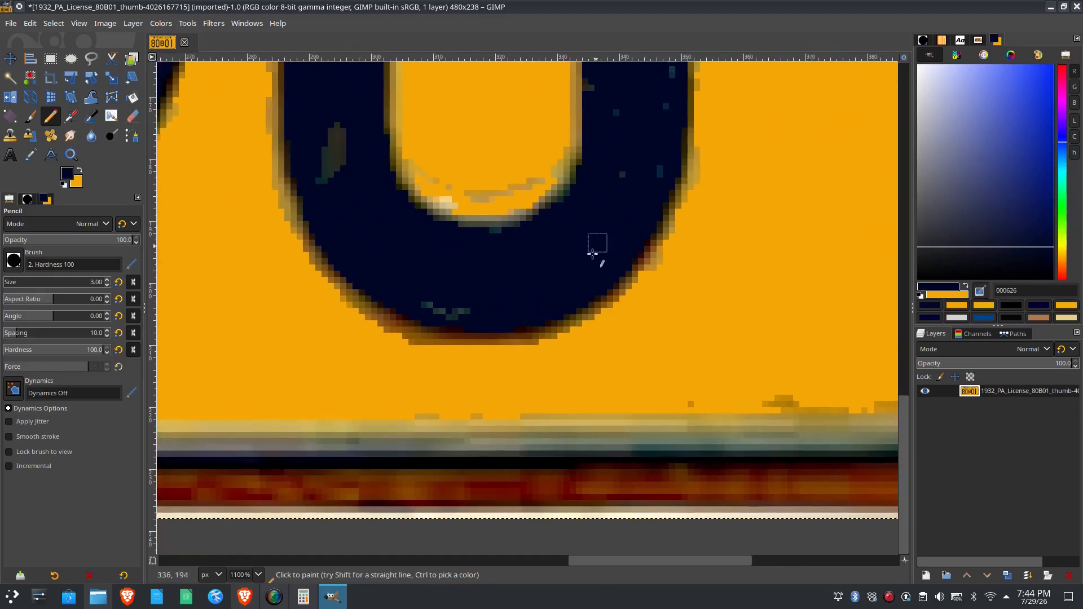
left_click_drag(466, 301, 442, 307)
mouse_move(332, 132)
left_mouse_down()
mouse_move(334, 167)
mouse_move(337, 137)
left_mouse_up()
mouse_move(350, 225)
left_mouse_down()
mouse_move(375, 252)
mouse_move(730, 407)
left_mouse_up()
mouse_move(511, 242)
left_mouse_down()
mouse_move(527, 278)
mouse_move(490, 290)
mouse_move(437, 354)
mouse_move(200, 364)
mouse_move(195, 227)
mouse_move(217, 292)
mouse_move(246, 313)
mouse_move(437, 308)
mouse_move(199, 317)
left_mouse_up()
mouse_move(513, 179)
left_mouse_down()
mouse_move(534, 128)
mouse_move(545, 164)
mouse_move(517, 169)
mouse_move(476, 140)
left_mouse_up()
scroll(480, 278, "down", 1)
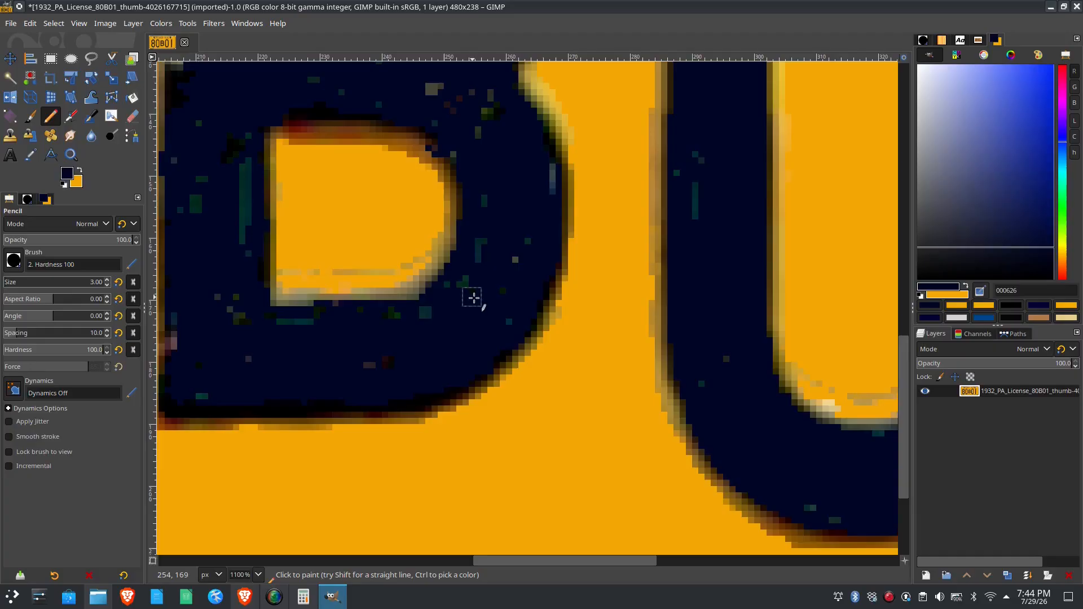
scroll(476, 299, "down", 1)
scroll(474, 314, "down", 1)
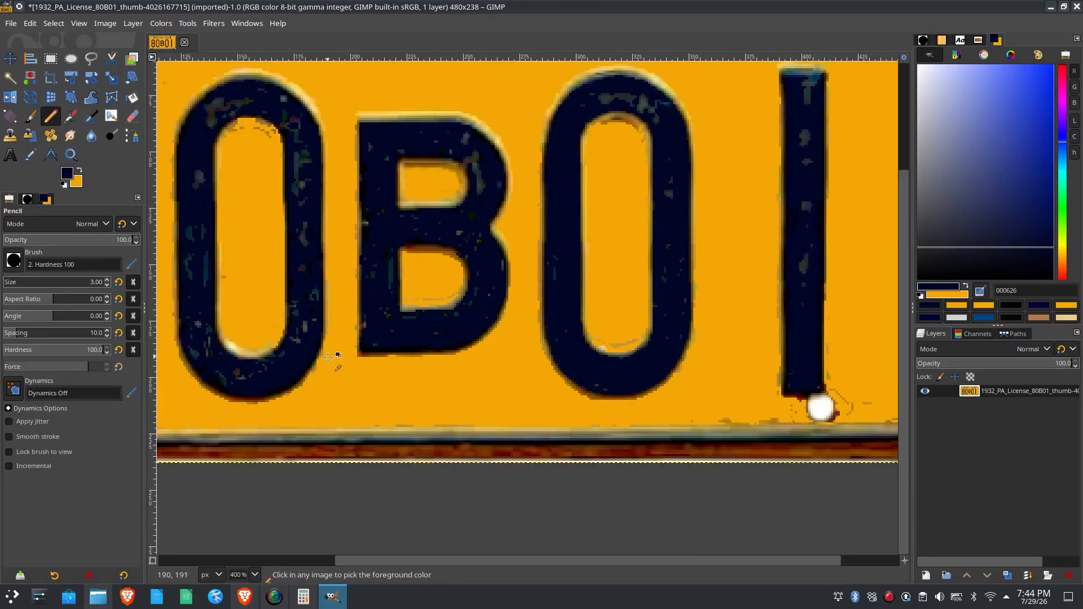
- Set the pencil size to 10 and paint dark blue over specks in both zeros and along the stem of the 1
key("ctrl")
key("bracketright")
key("bracketright")
key("bracketright")
key("bracketright")
key("bracketright")
key("bracketright")
key("bracketright")
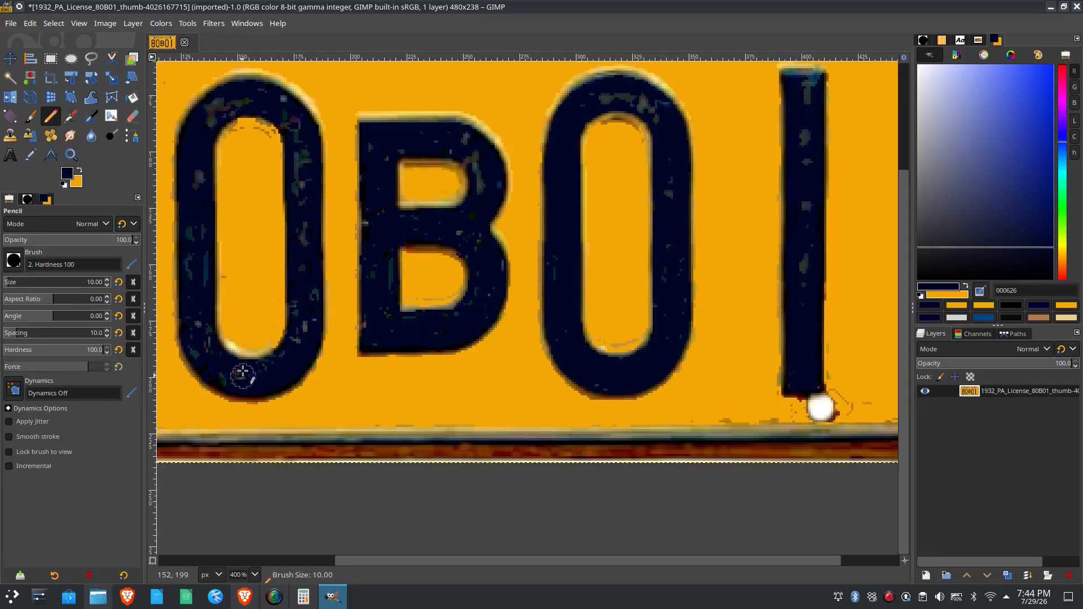
left_click_drag(233, 375, 212, 358)
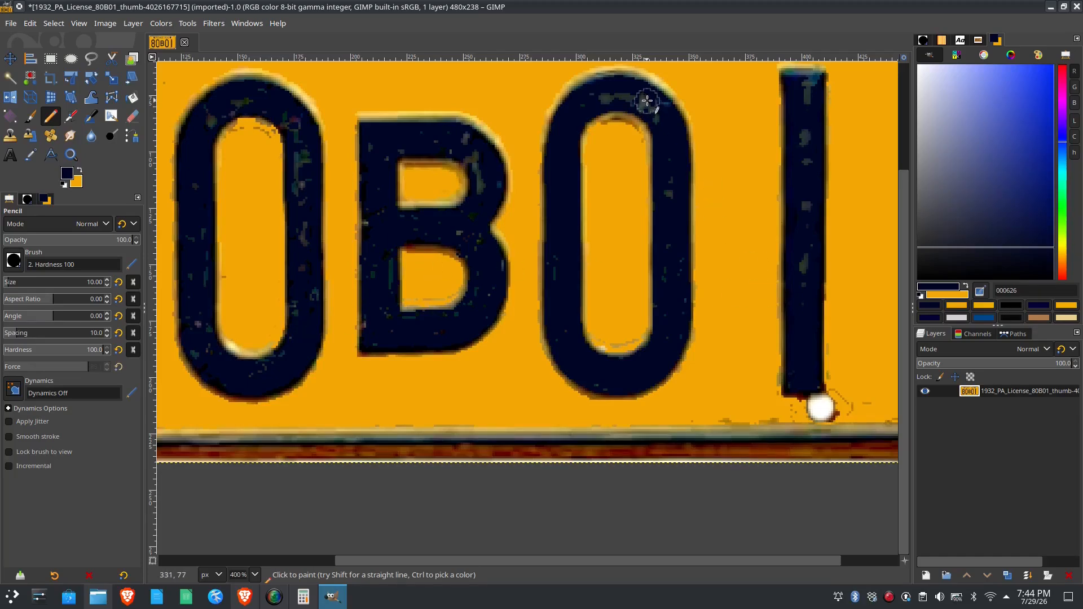
left_click_drag(796, 95, 805, 339)
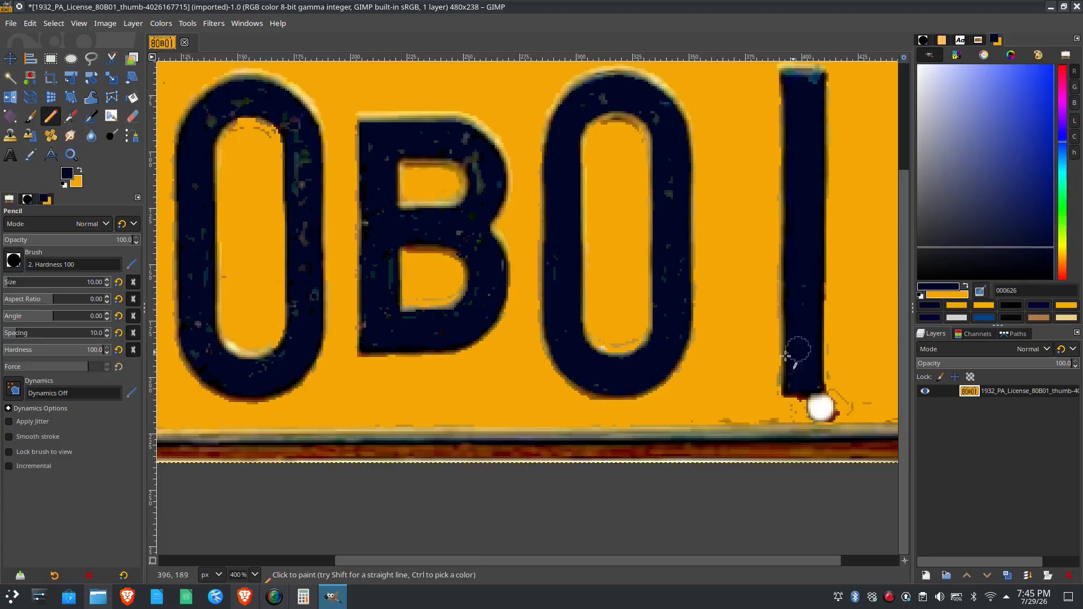
scroll(551, 403, "down", 3)
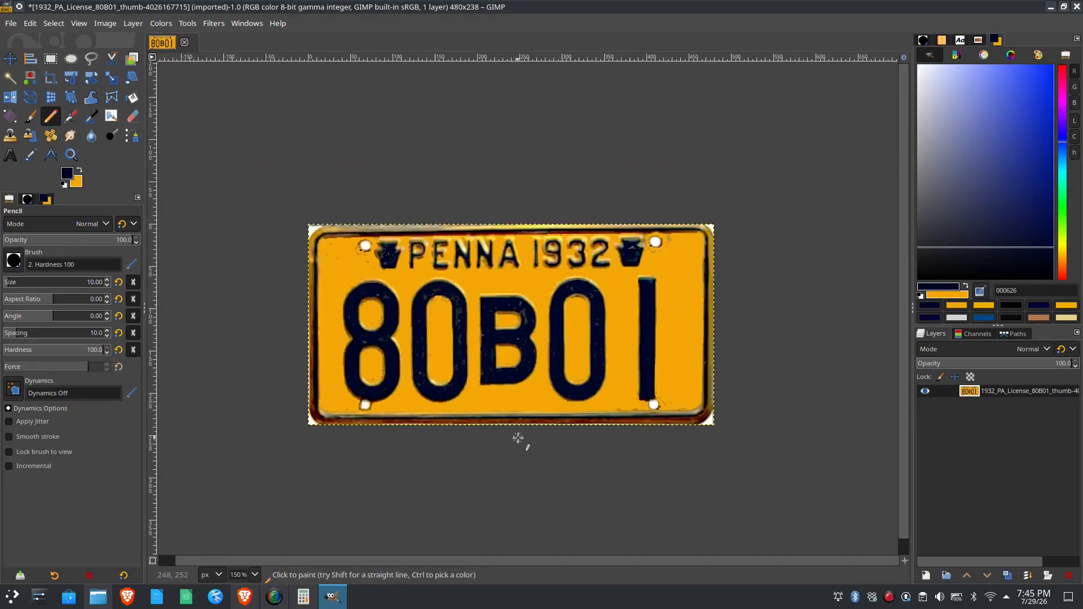
- Check the plate layer's options for an existing alpha channel
scroll(536, 433, "up", 1)
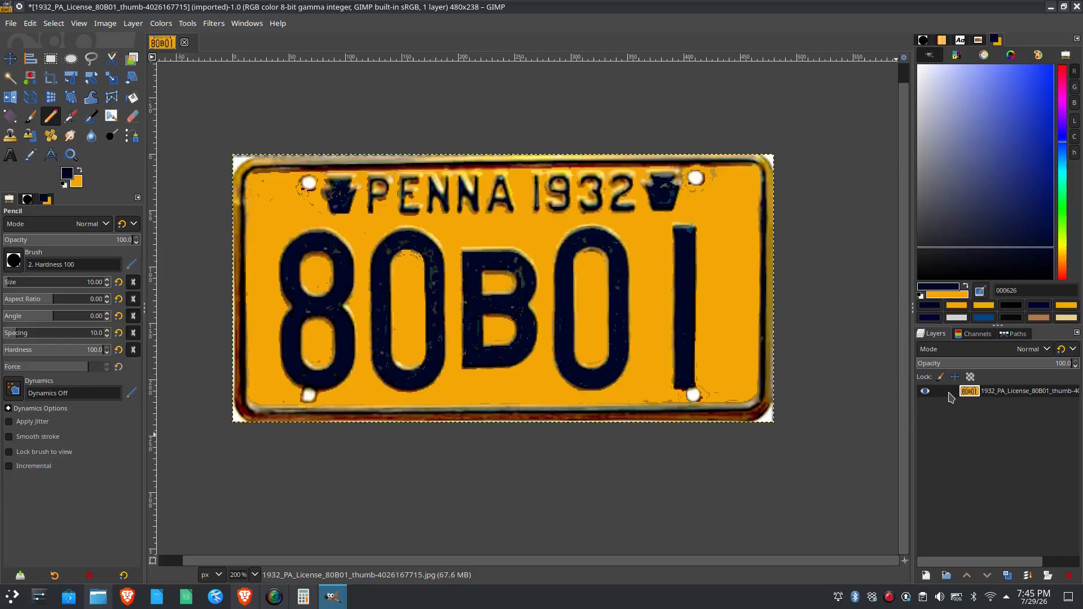
right_click(995, 396)
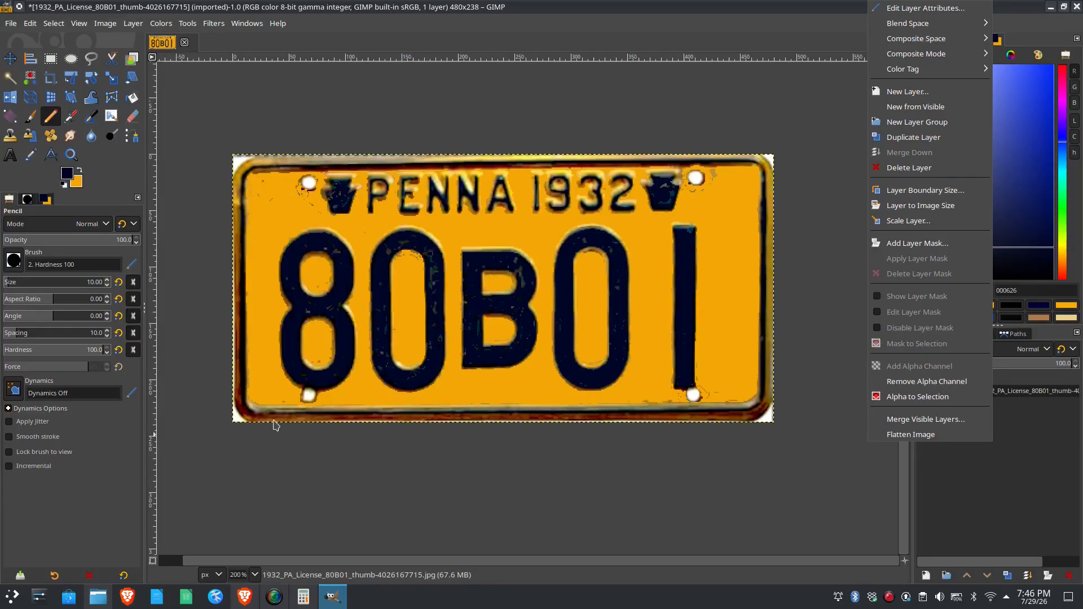
left_click(827, 480)
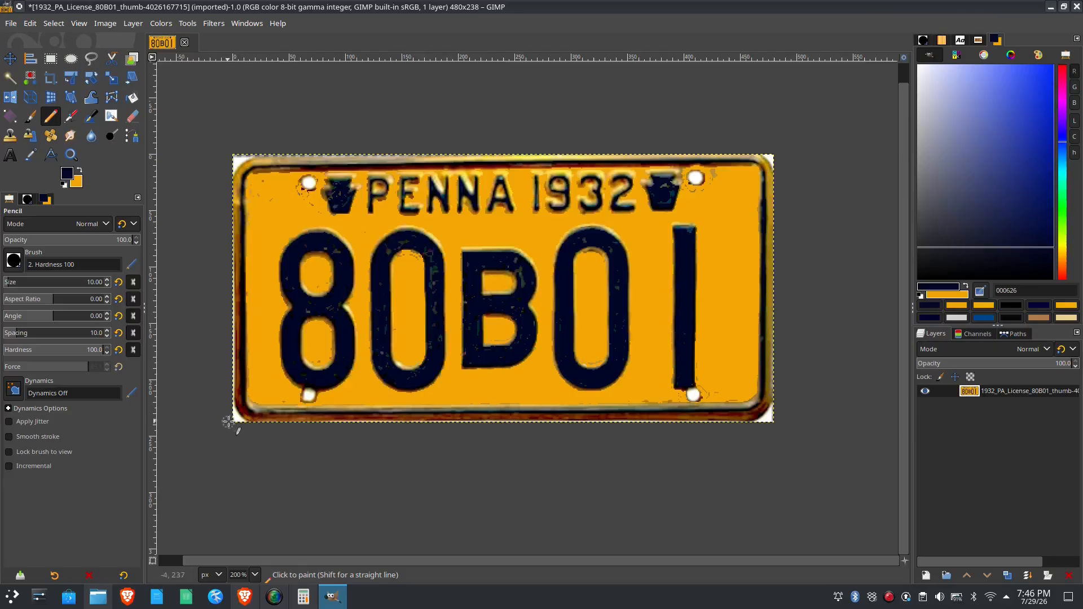
- Set the Bucket Fill mode to Erase and clear the white from the plate's lower-left corner and adjoining left edge
scroll(228, 422, "up", 5)
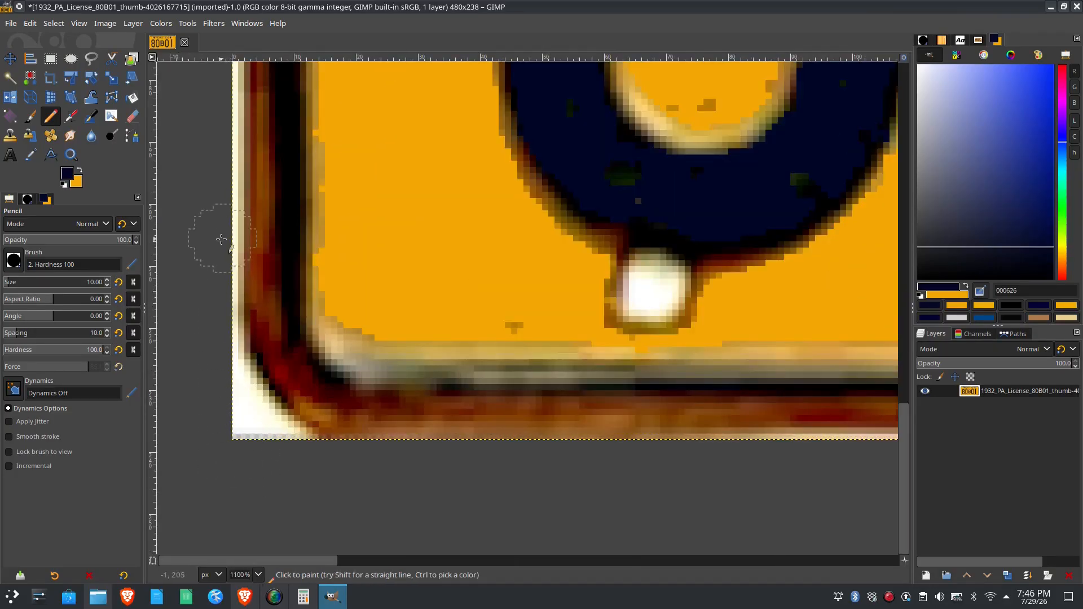
left_click(134, 100)
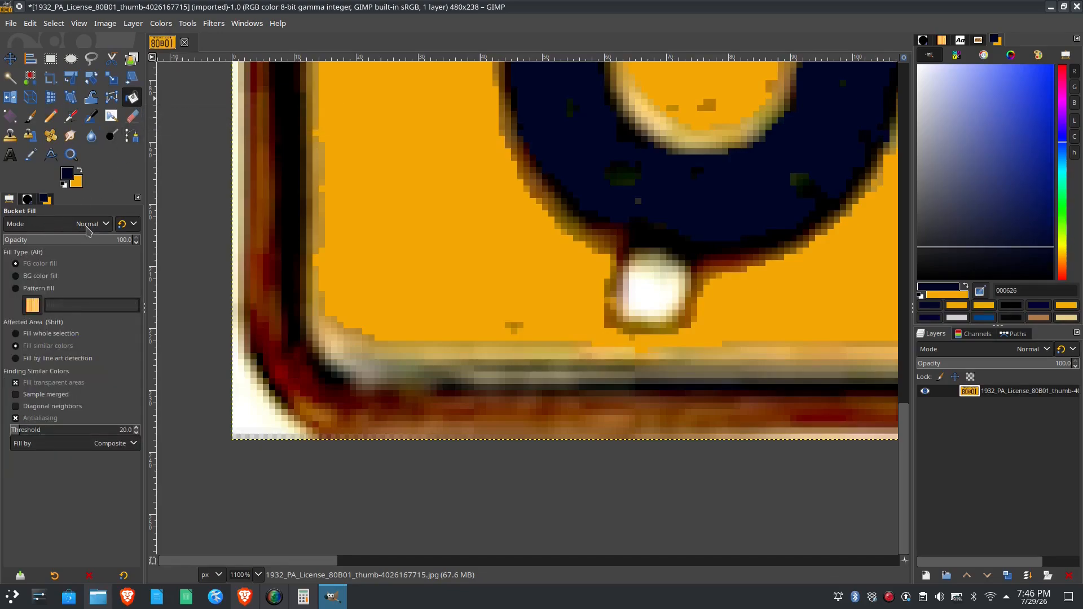
left_click(110, 229)
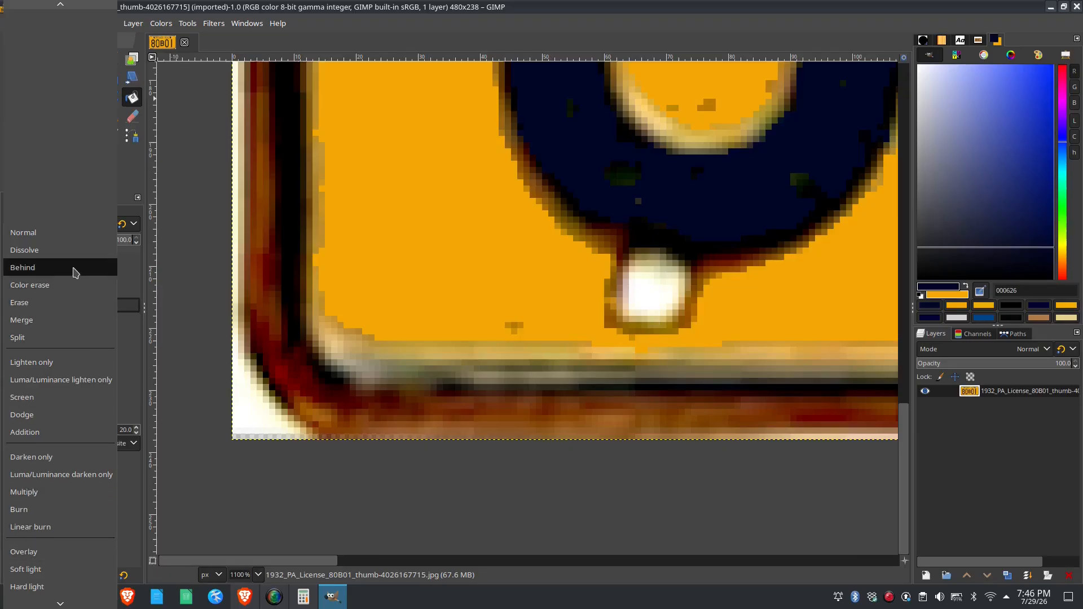
left_click(69, 305)
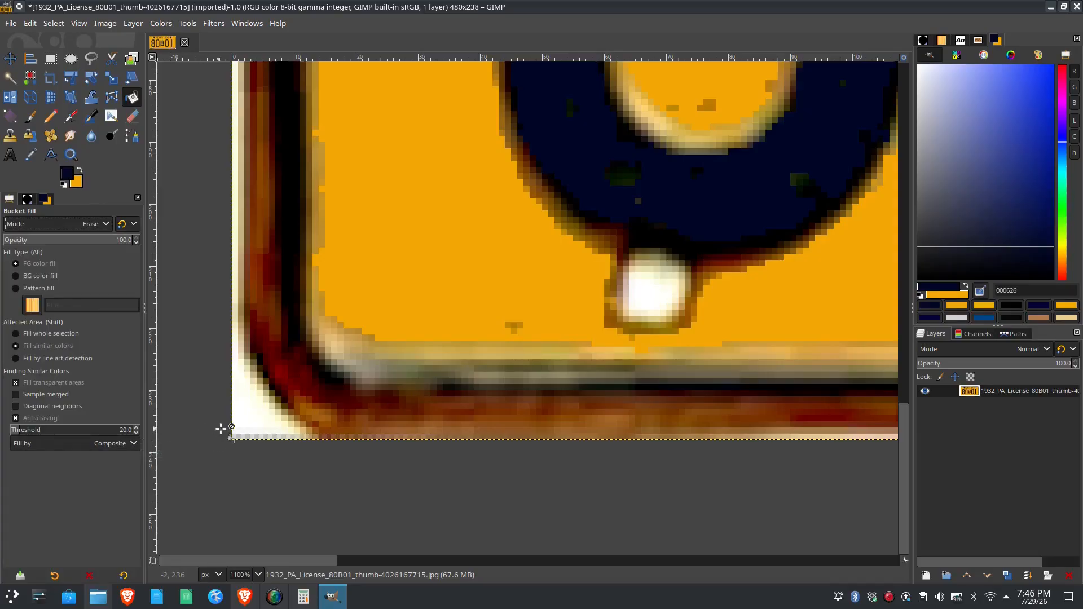
left_click(250, 418)
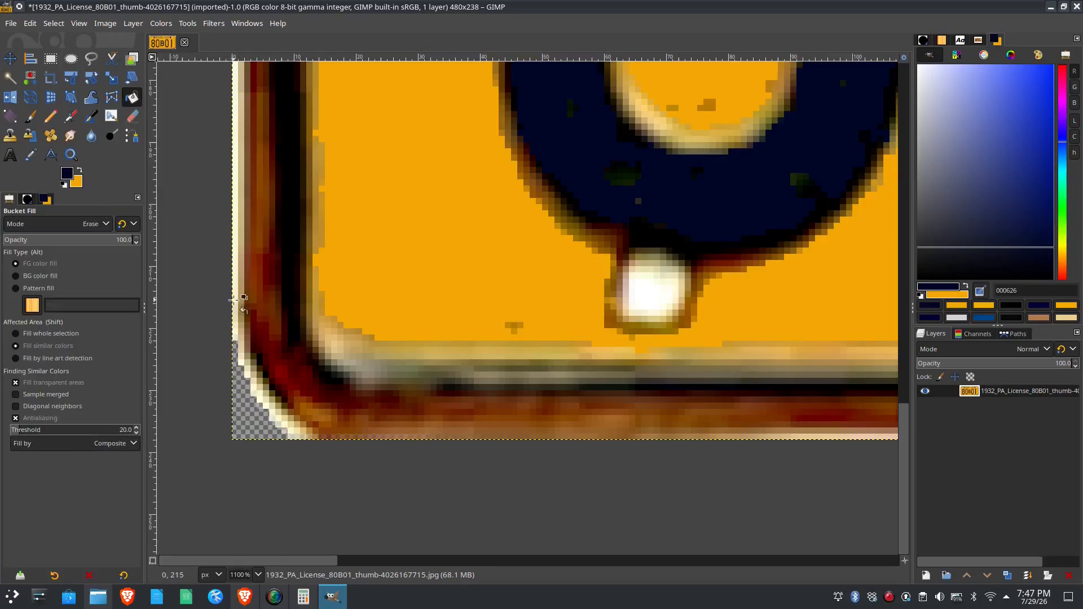
left_click(233, 299)
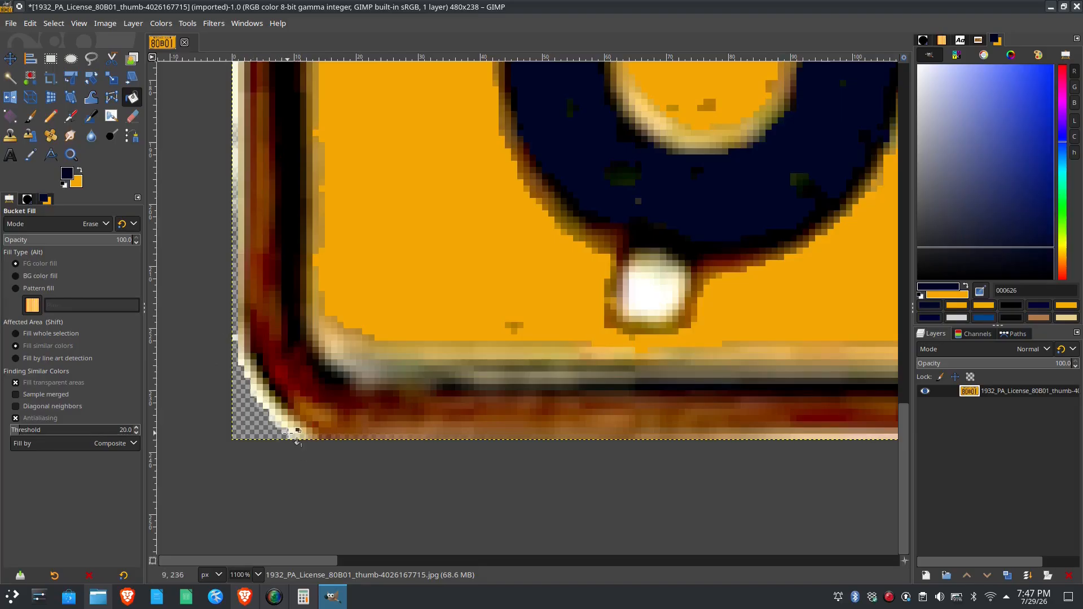
left_click(290, 431)
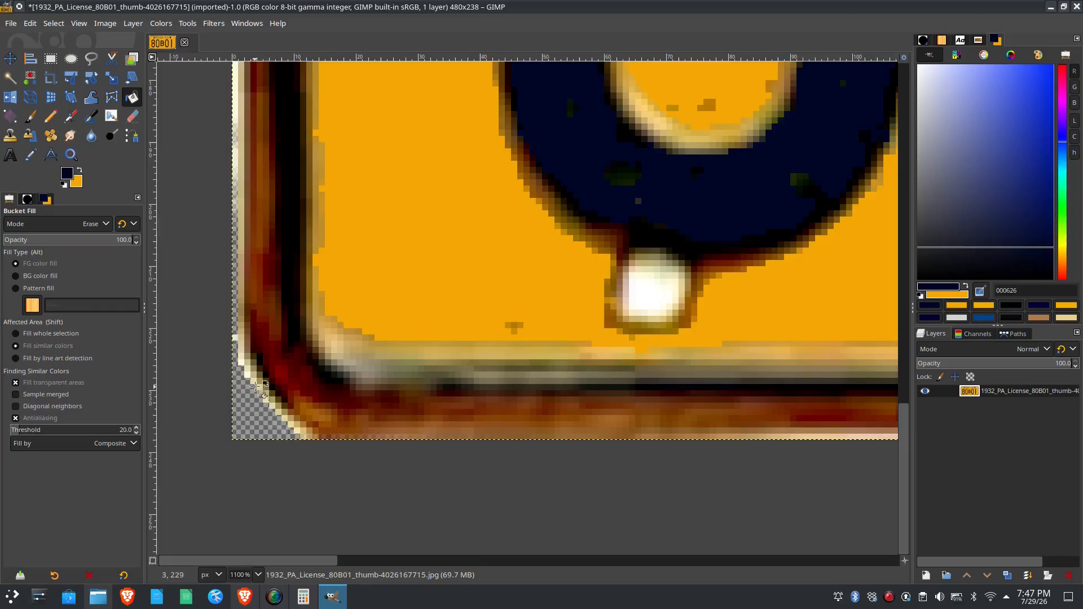
left_click(247, 371)
left_click(239, 342)
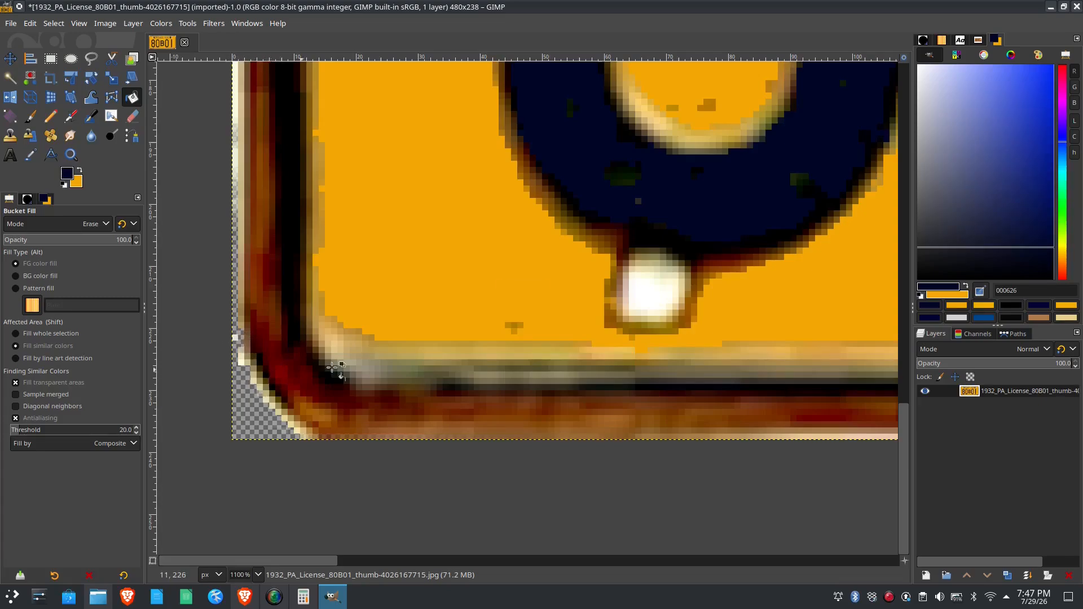
- Erase the white area and its light rim inside the bolt hole below the 8
left_click(650, 291)
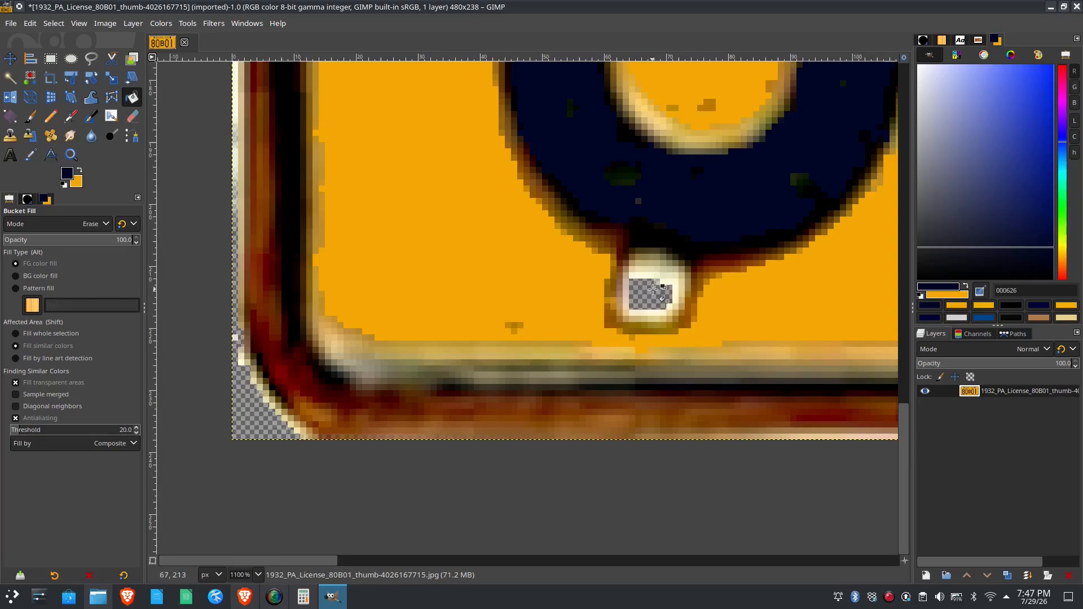
left_click(665, 275)
left_click(673, 269)
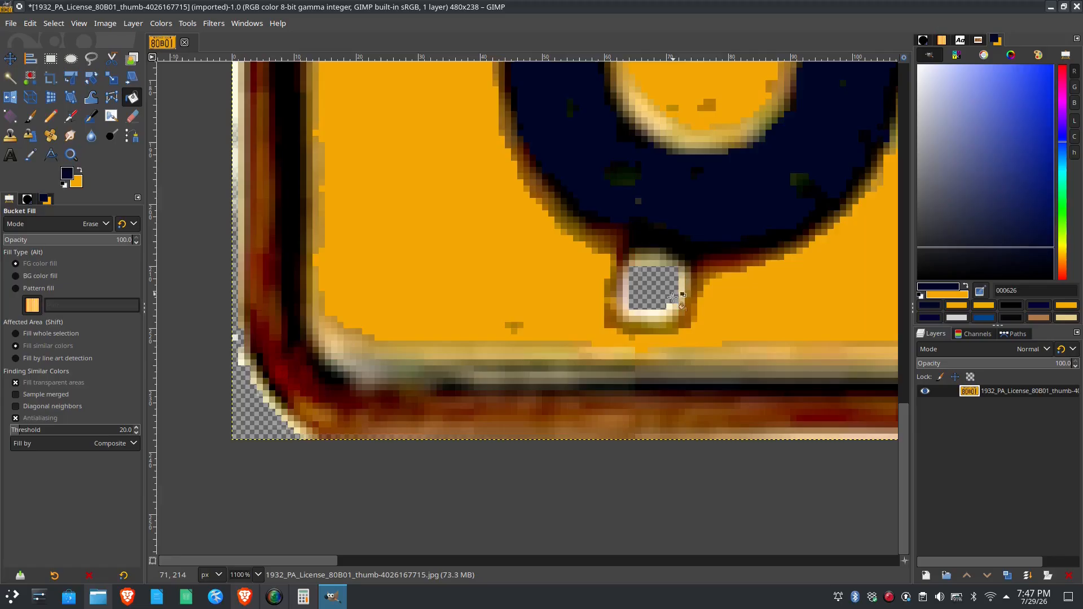
left_click(657, 311)
left_click(673, 309)
left_click(684, 288)
left_click(627, 294)
left_click(646, 275)
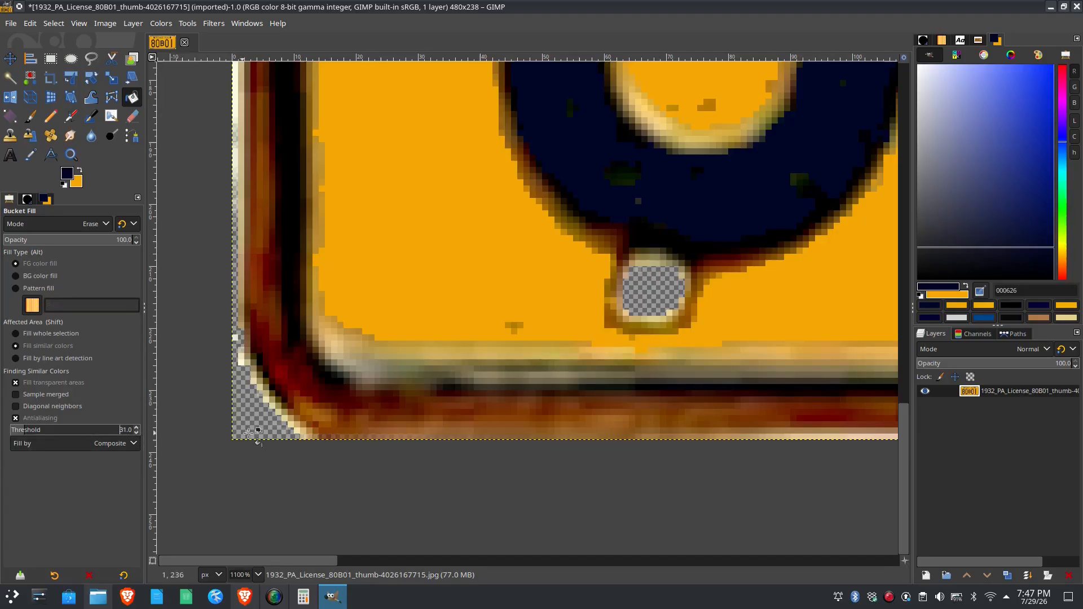
- Raise the fill threshold to 31 and erase the remaining light fringe along the plate's lower-left corner
left_click(251, 393)
left_click(255, 381)
left_click(262, 392)
left_click(279, 417)
scroll(785, 416, "right", 8)
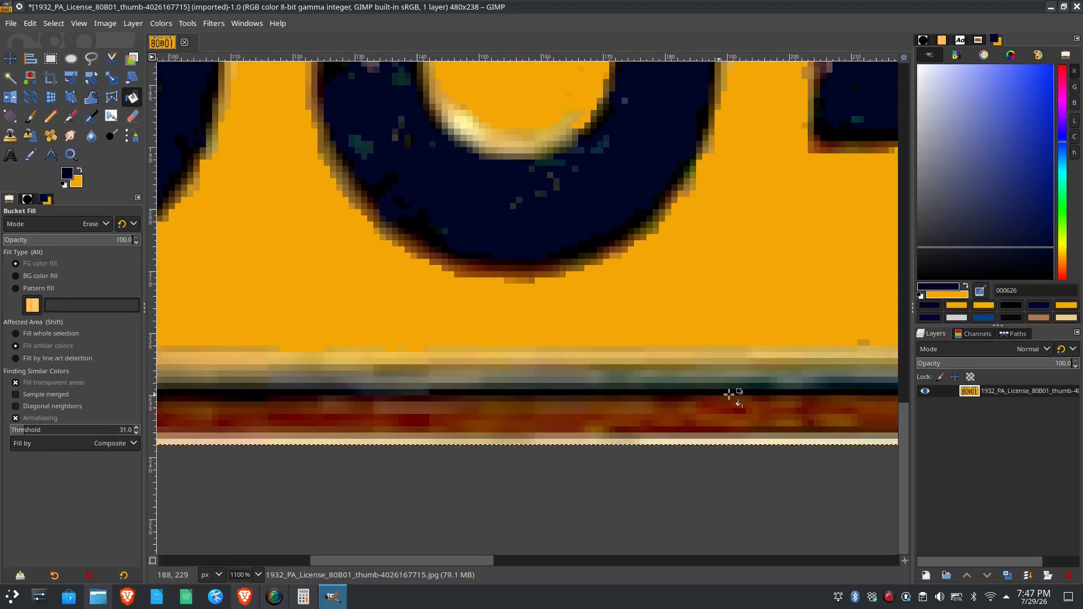
scroll(705, 395, "right", 20)
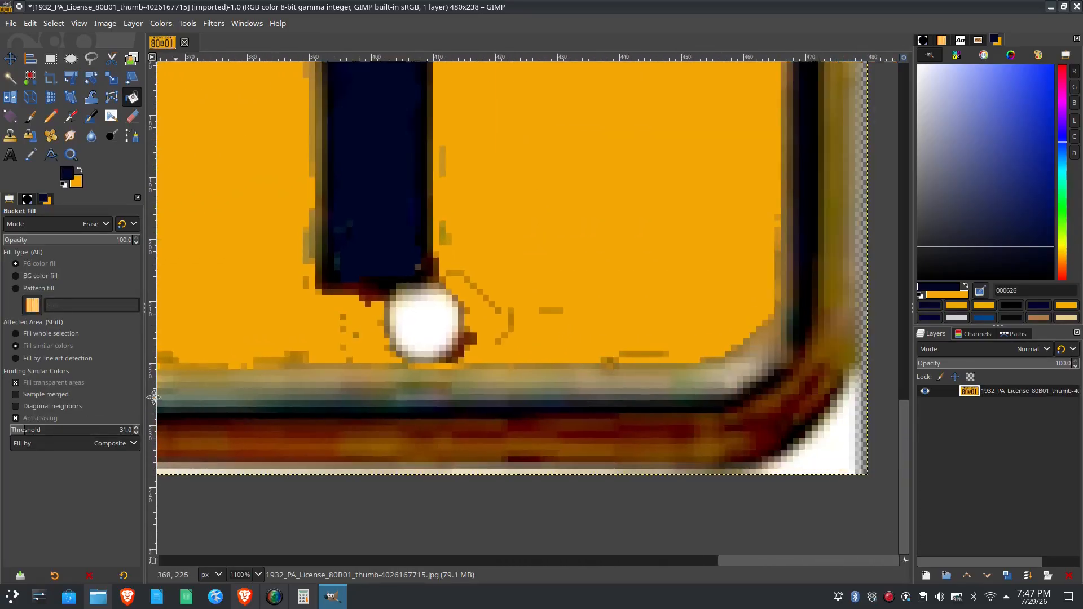
- Erase the white area and most of its light rim inside the bolt hole below the final 1
scroll(153, 397, "right", 2)
left_click(298, 323)
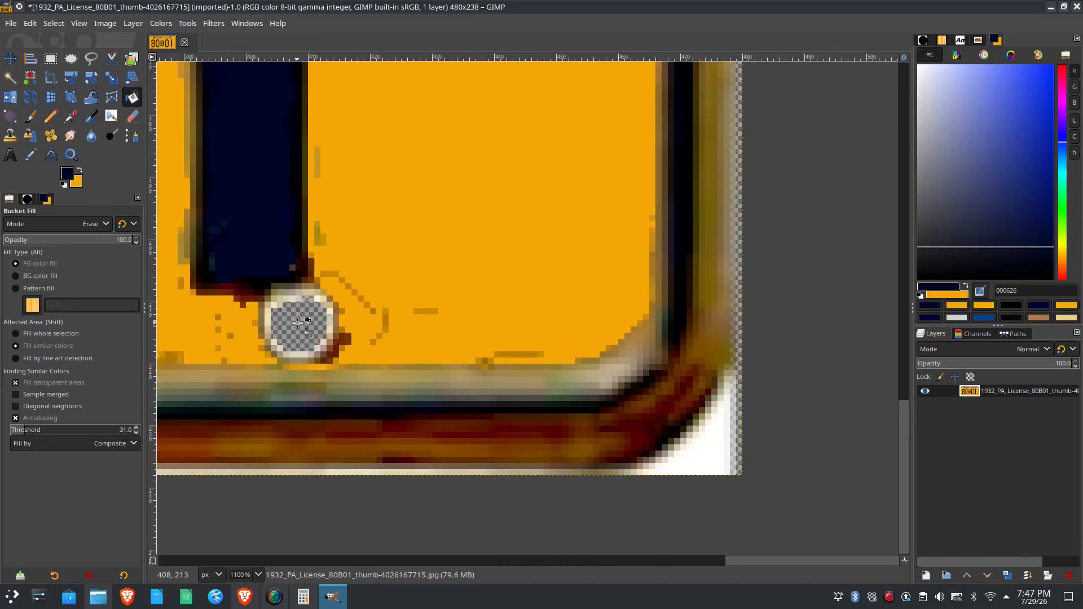
left_click(291, 299)
left_click(271, 324)
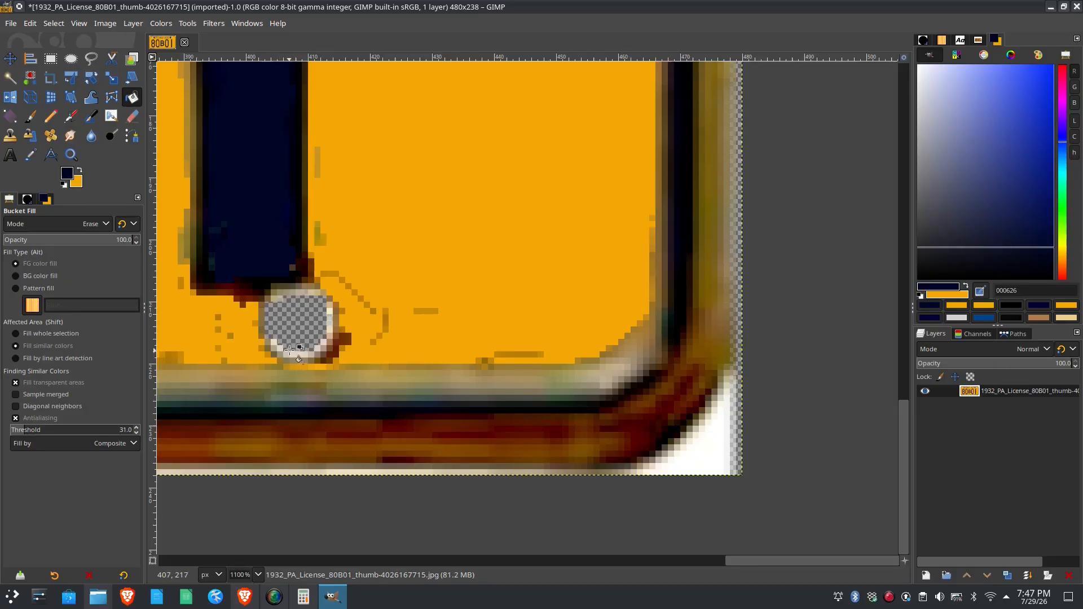
left_click(329, 318)
left_click(292, 353)
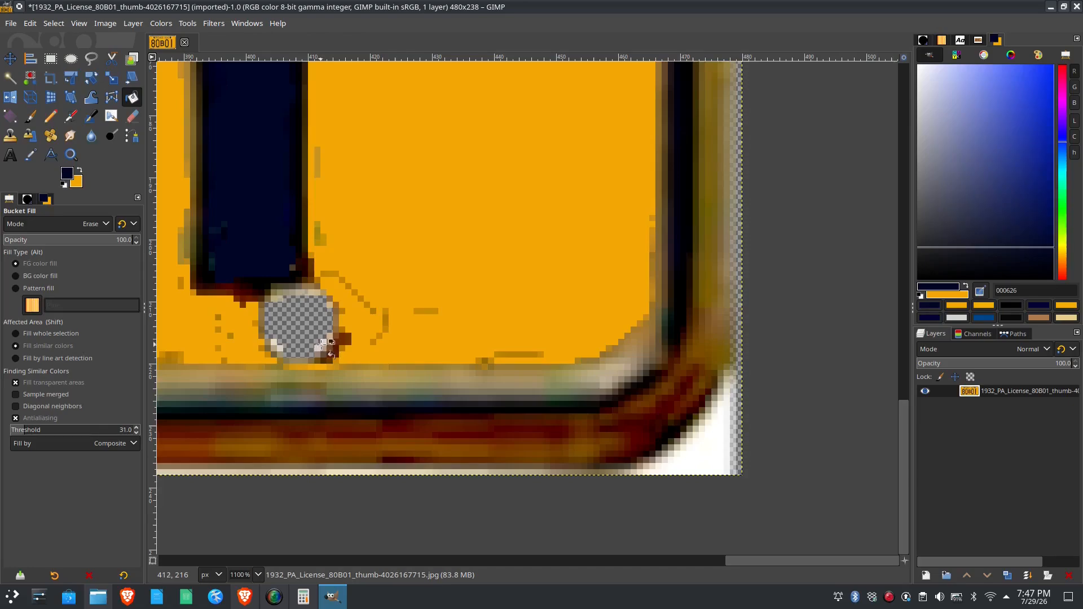
left_click(280, 347)
- Erase the white from the plate's lower-right corner and the remaining light strip along its bottom edge
left_click(715, 463)
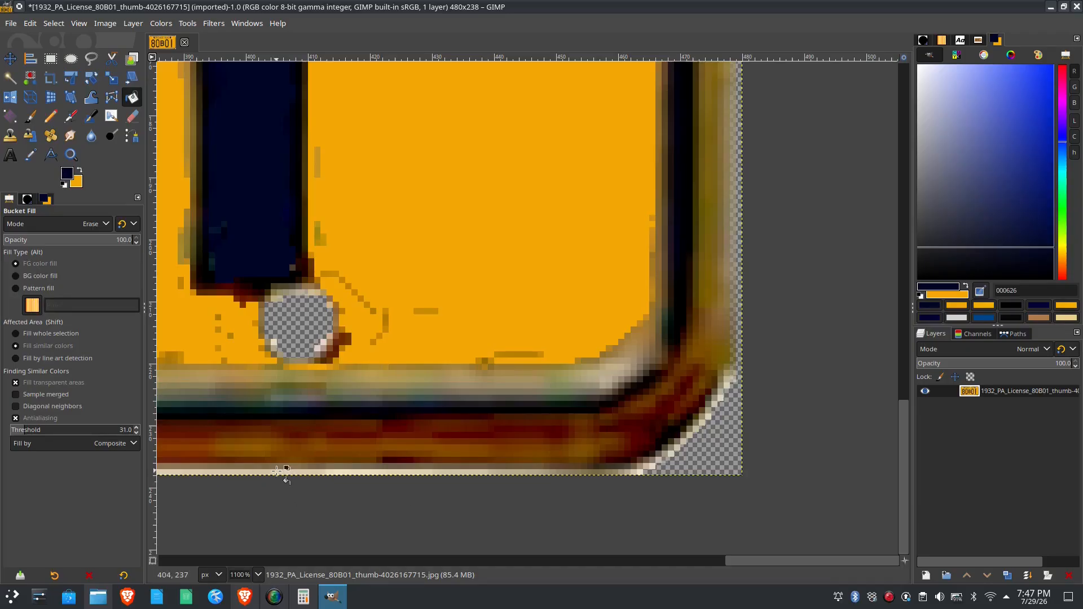
left_click(276, 471)
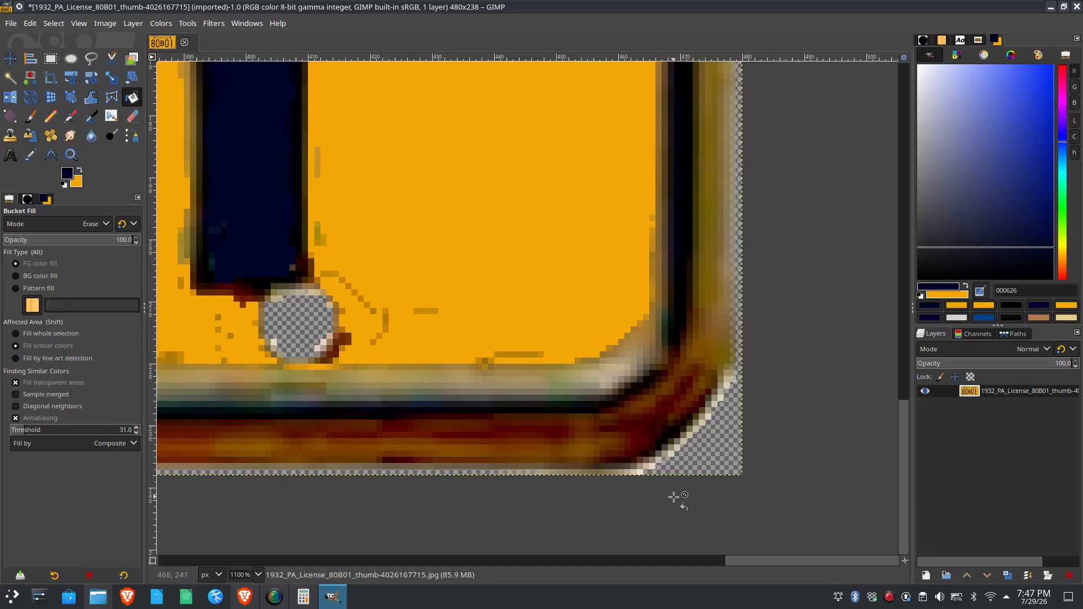
scroll(512, 512, "left", 6)
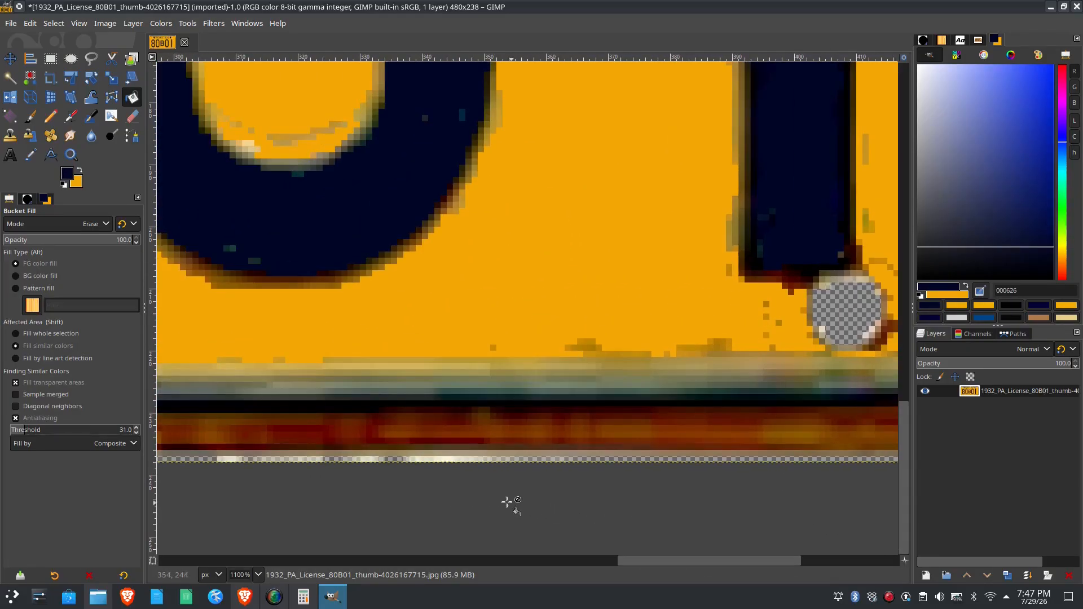
left_click(454, 459)
left_click(314, 460)
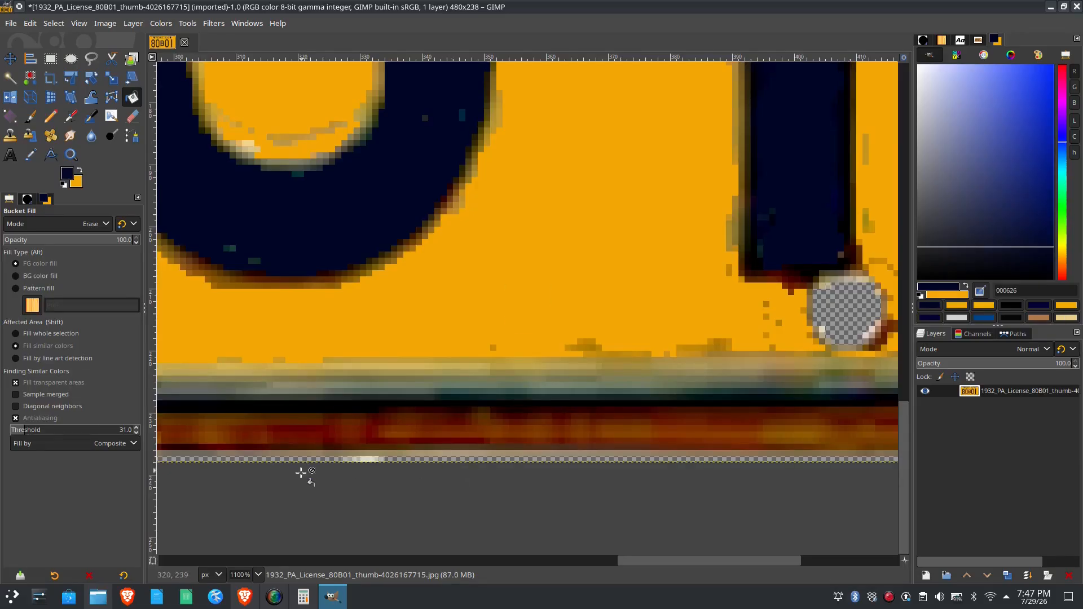
left_click_drag(411, 483, 501, 484)
left_click(469, 459)
mouse_move(385, 499)
left_mouse_down()
mouse_move(297, 516)
mouse_move(636, 498)
mouse_move(336, 498)
left_mouse_up()
- Erase the remaining light fringe pixels along the curve of the plate's lower-right corner
left_click_drag(639, 510, 166, 506)
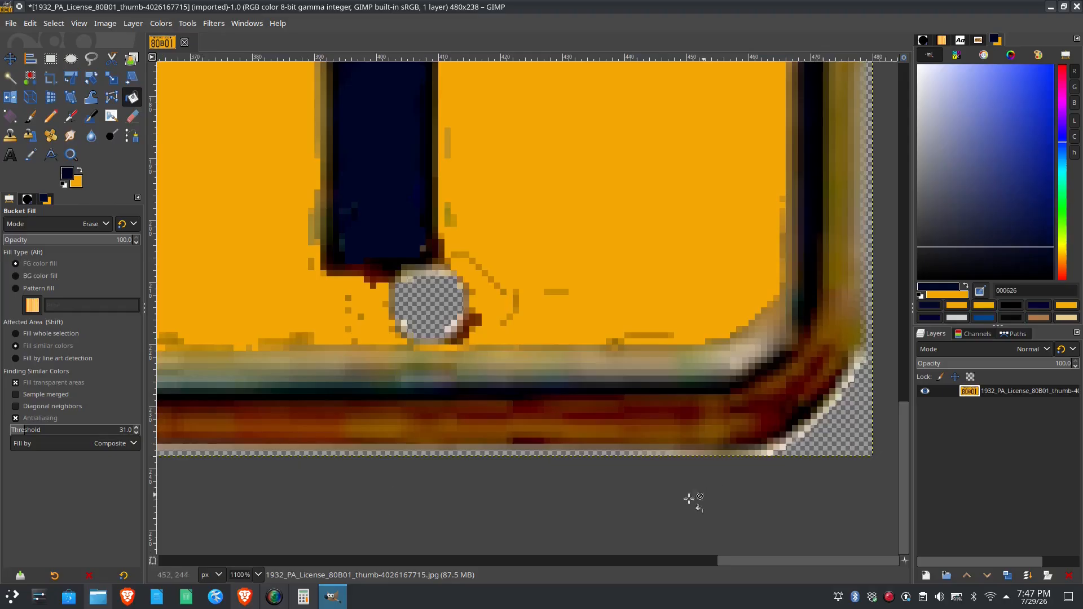
left_click_drag(704, 495, 516, 496)
left_click(594, 453)
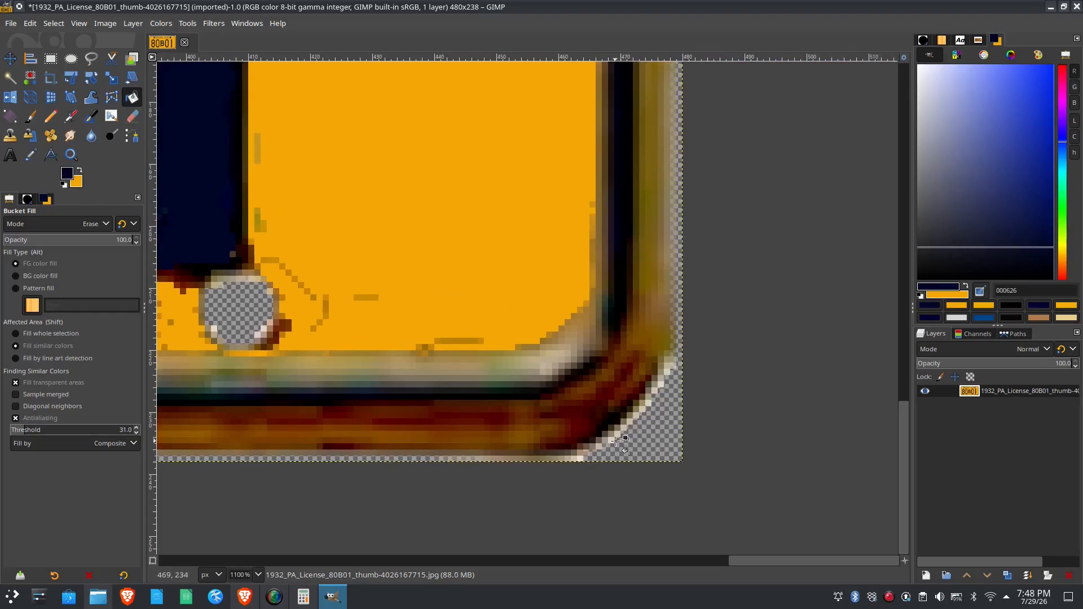
left_click(625, 430)
left_click(638, 417)
left_click(654, 404)
left_click(667, 383)
left_click(673, 368)
left_click(580, 459)
left_click(535, 458)
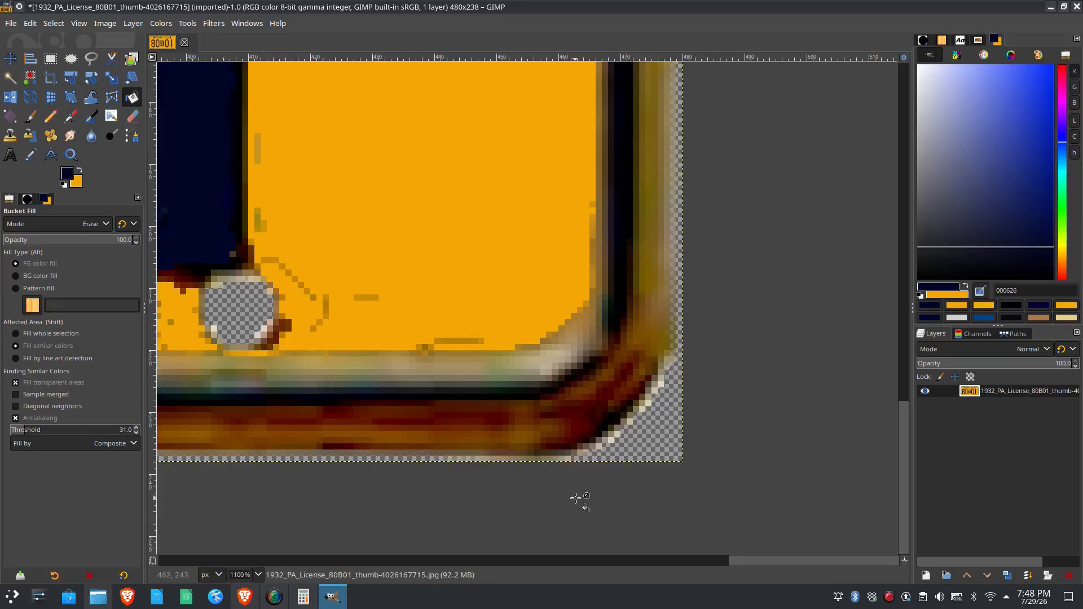
- Erase the white area outside the plate's upper-right rounded corner
scroll(747, 263, "up", 10)
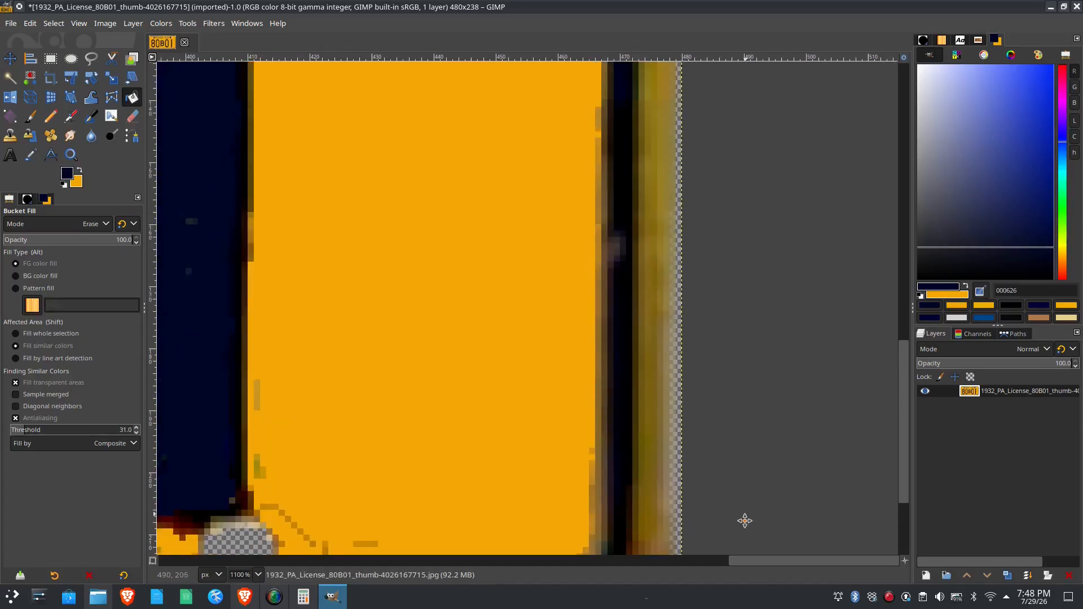
scroll(734, 475, "up", 8)
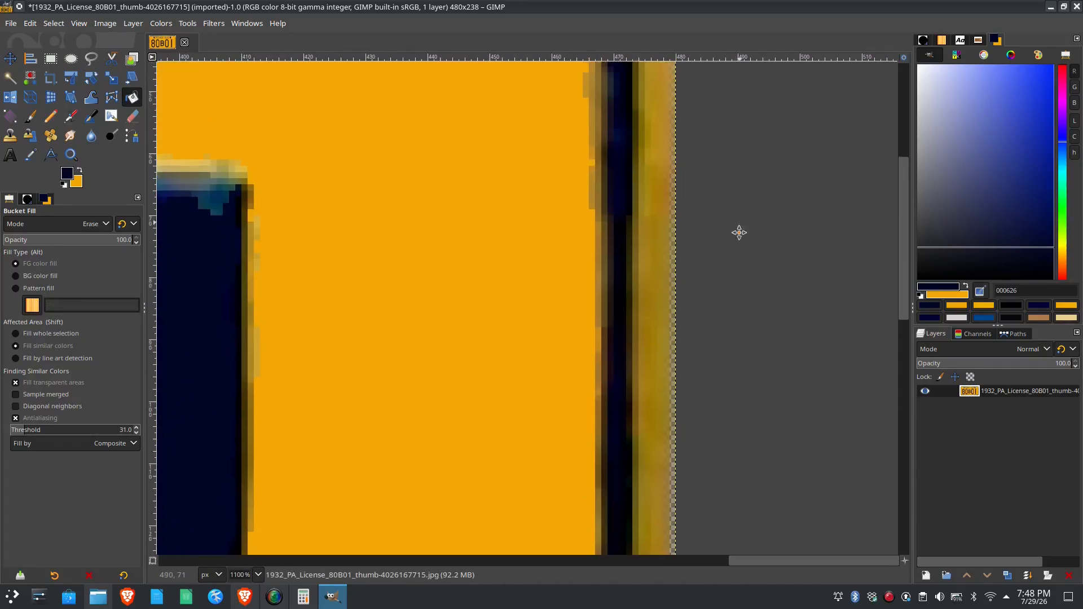
scroll(762, 467, "left", 2)
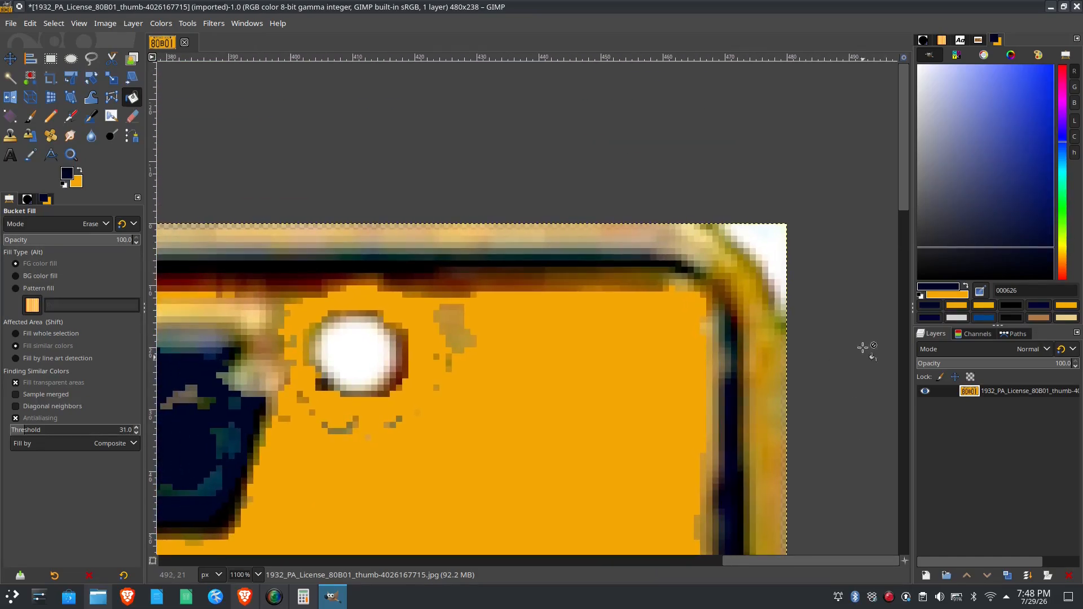
left_click(781, 247)
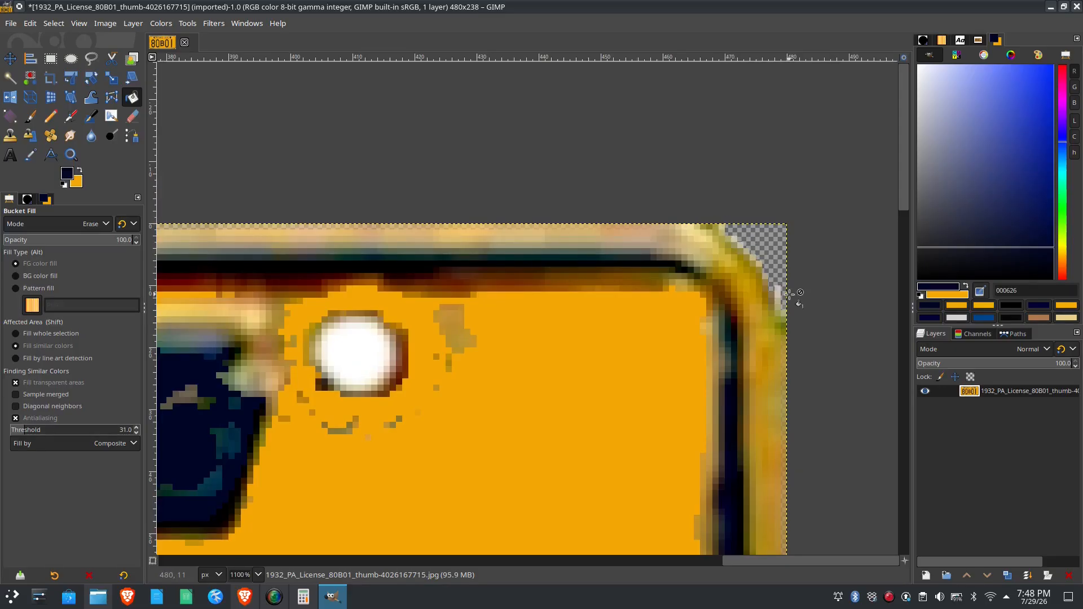
- Erase the white area and light rim inside the bolt hole beside the right keystone
left_click(344, 347)
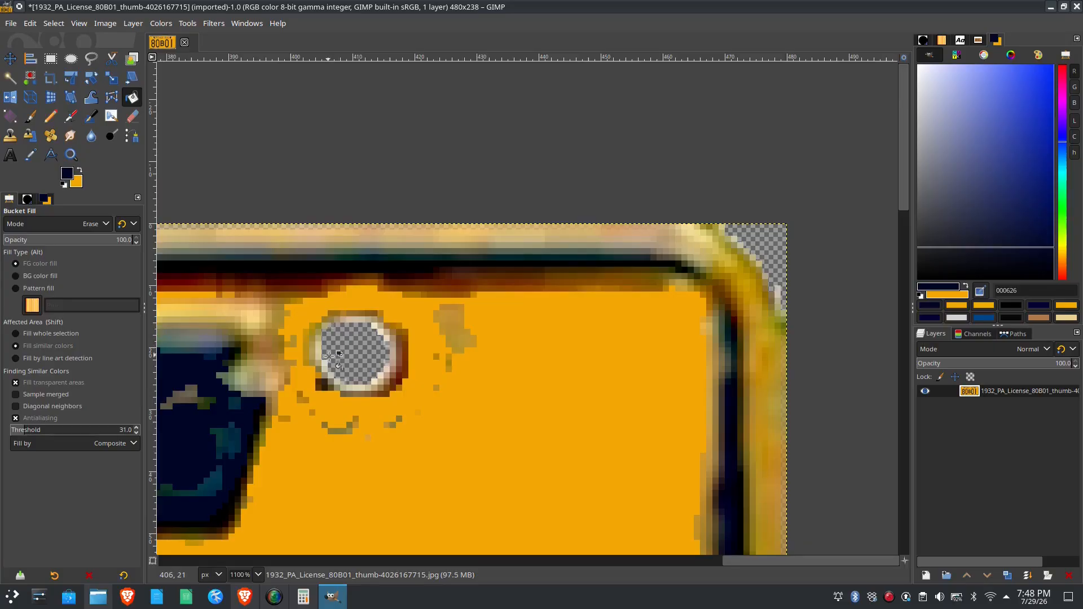
left_click(376, 373)
left_click(382, 329)
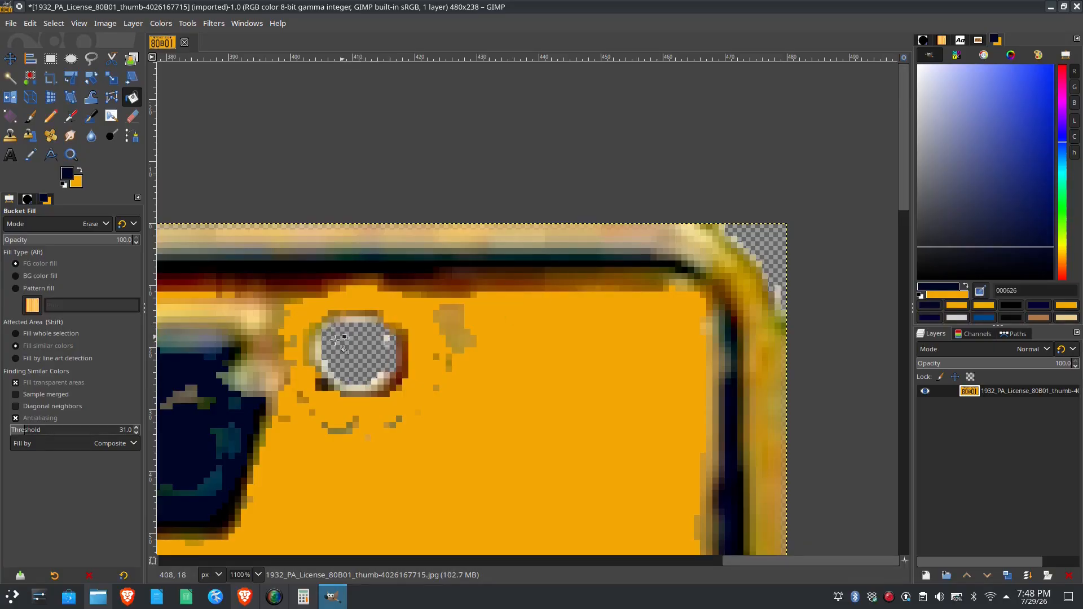
left_click(319, 353)
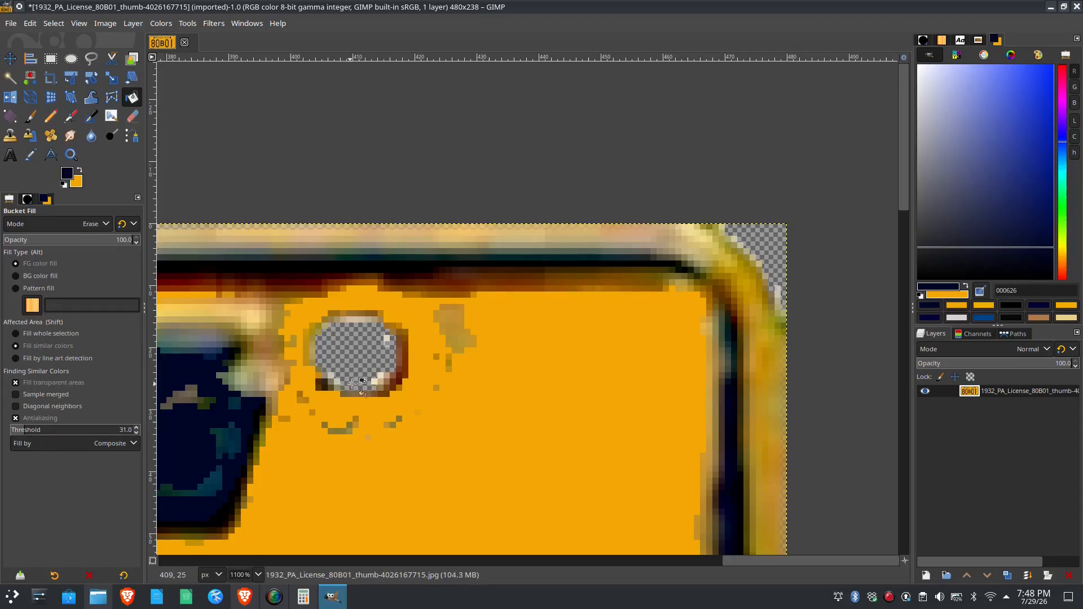
left_click(378, 340)
- Erase the white area and light rim inside the bolt hole beside the left keystone
left_click_drag(372, 364, 863, 350)
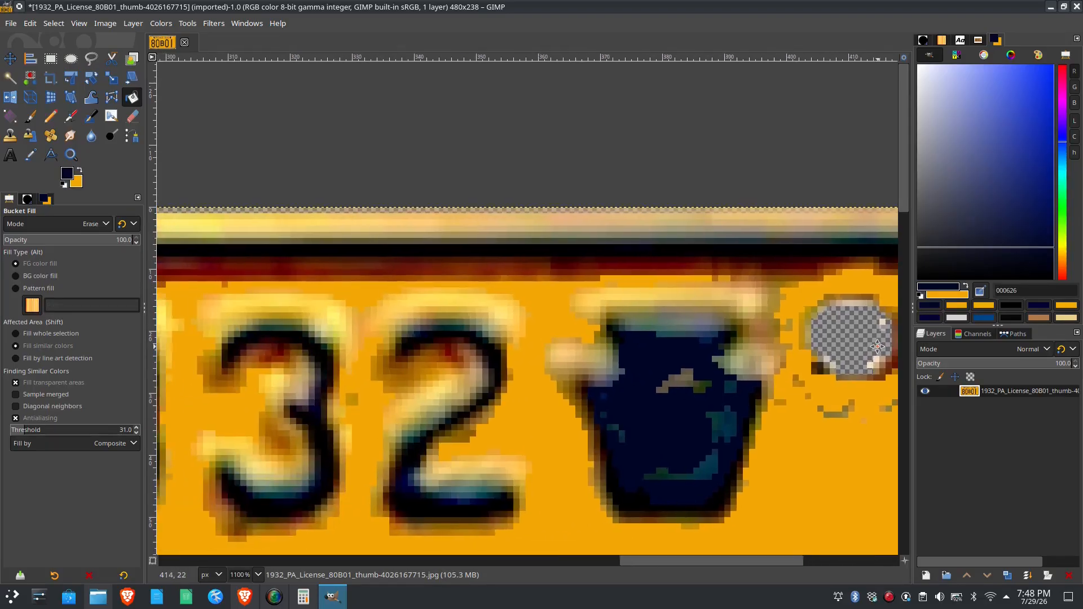
left_click_drag(345, 397, 863, 363)
left_click_drag(389, 371, 843, 349)
left_click_drag(327, 358, 732, 322)
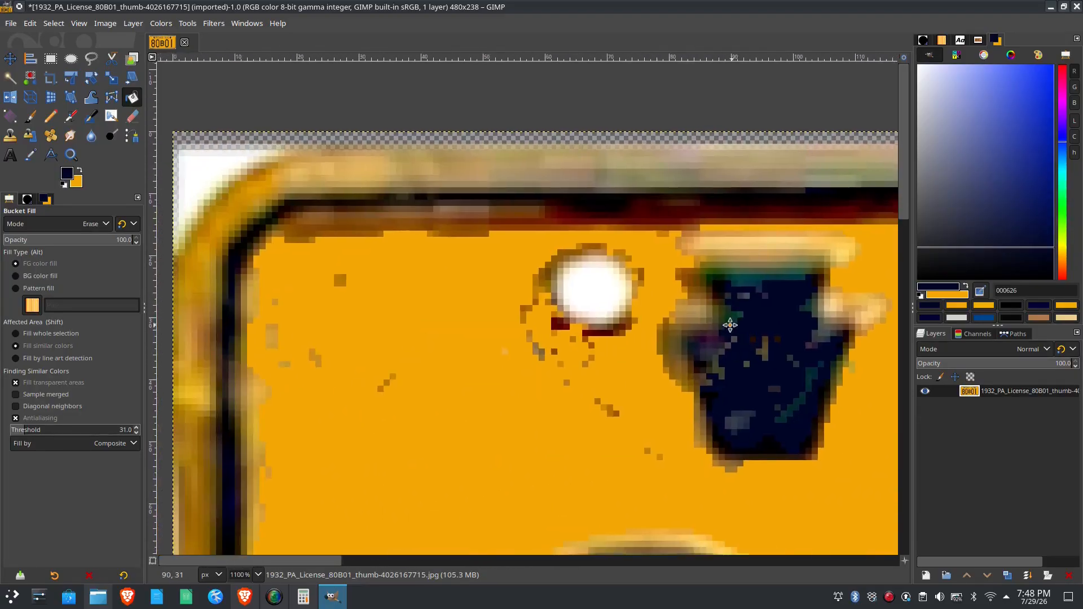
left_click(595, 292)
left_click(609, 313)
left_click(622, 295)
left_click(620, 282)
left_click(572, 267)
left_click(561, 294)
left_click(627, 287)
left_click(603, 260)
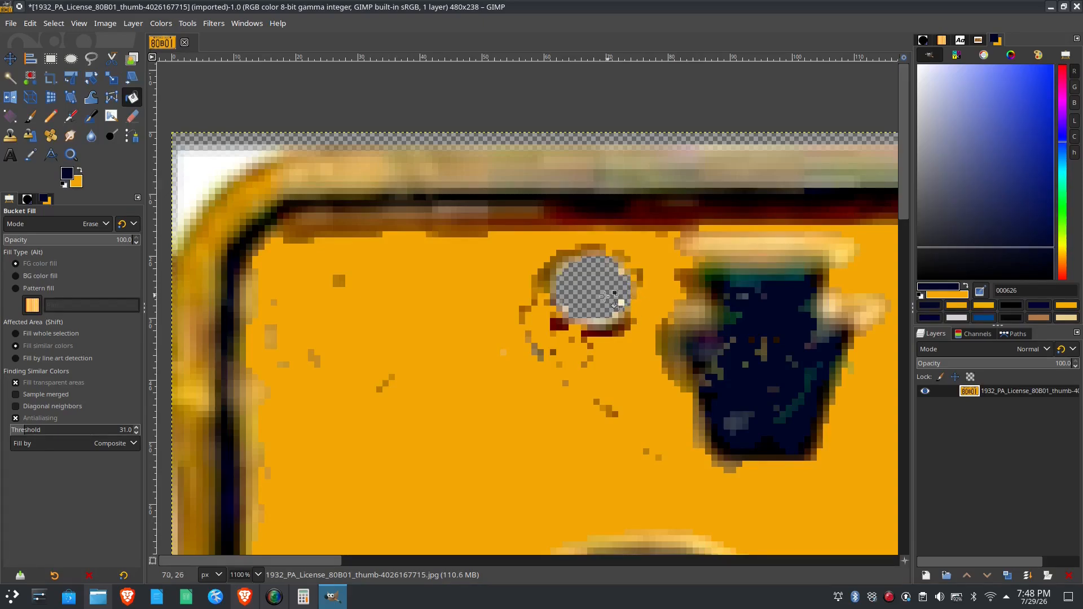
- Erase the white and its light fringe from the plate's upper-left corner
left_click(194, 177)
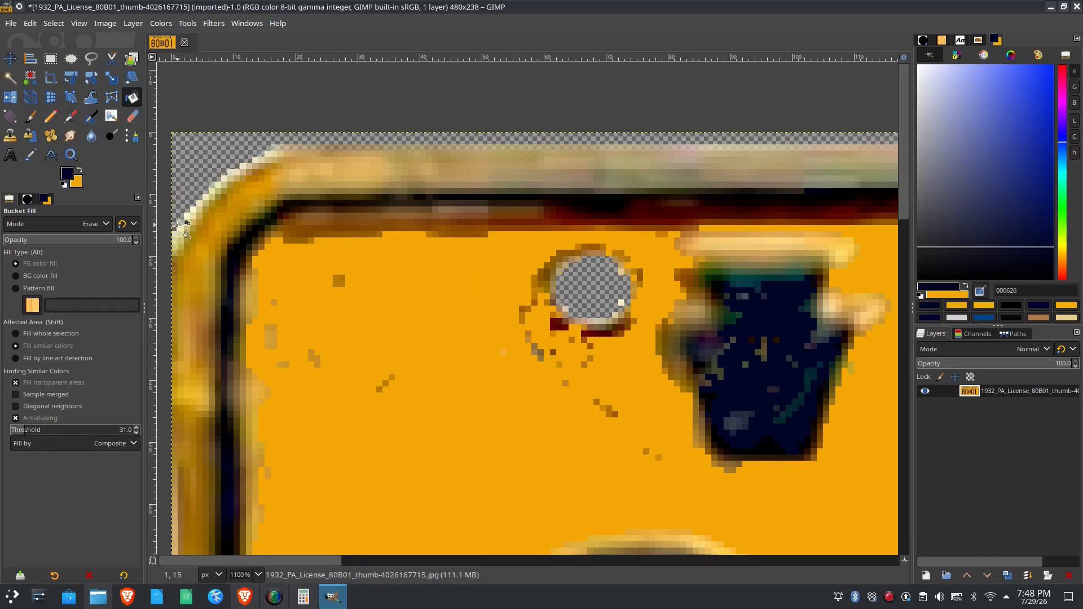
left_click(189, 218)
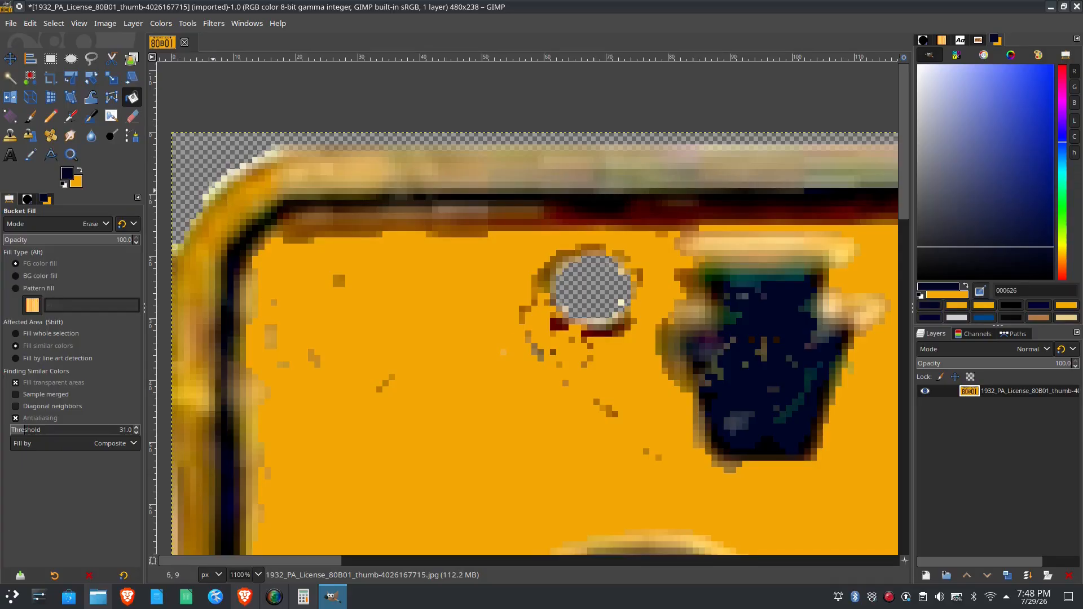
left_click(256, 170)
left_click(206, 196)
mouse_move(518, 480)
left_mouse_down()
mouse_move(520, 353)
mouse_move(605, 342)
left_mouse_up()
scroll(605, 346, "down", 5)
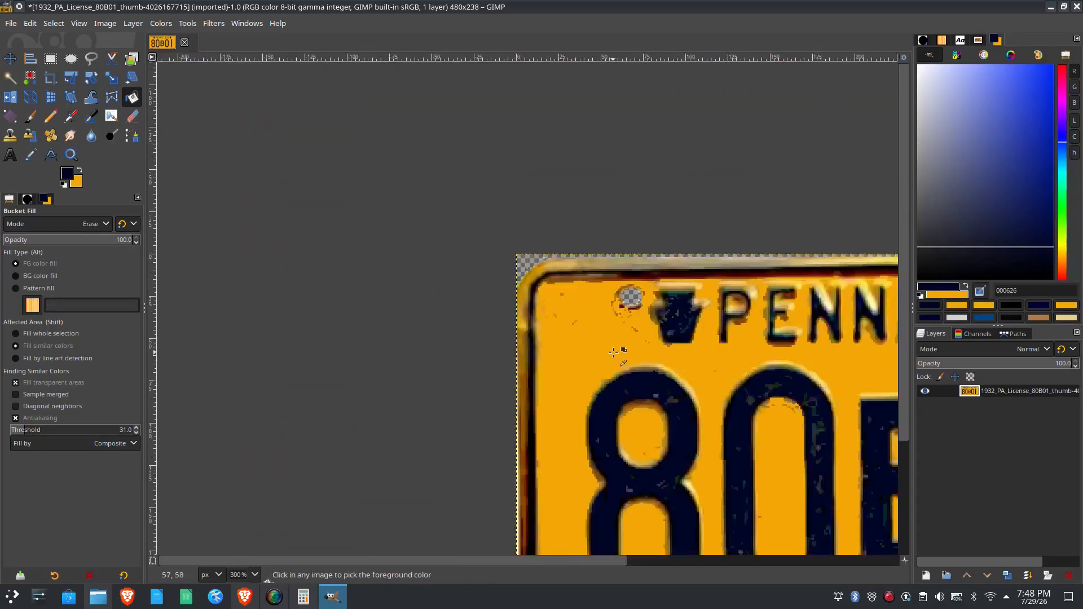
left_click_drag(701, 346, 457, 303)
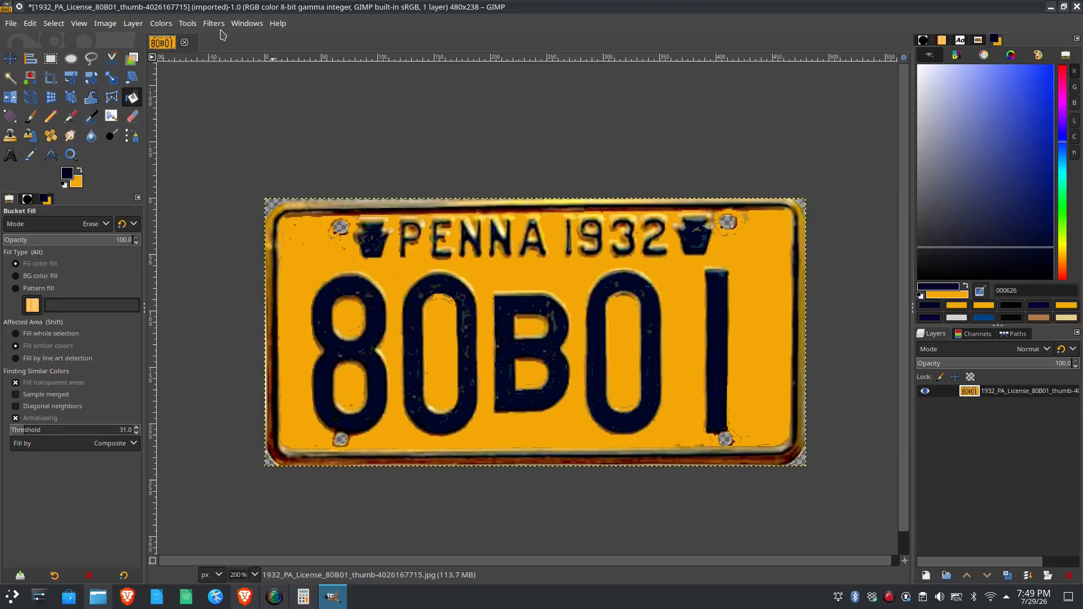
- Save the image as the project file 1932_PA_License_80B01_thumb-4026167715.xcf
left_click(11, 24)
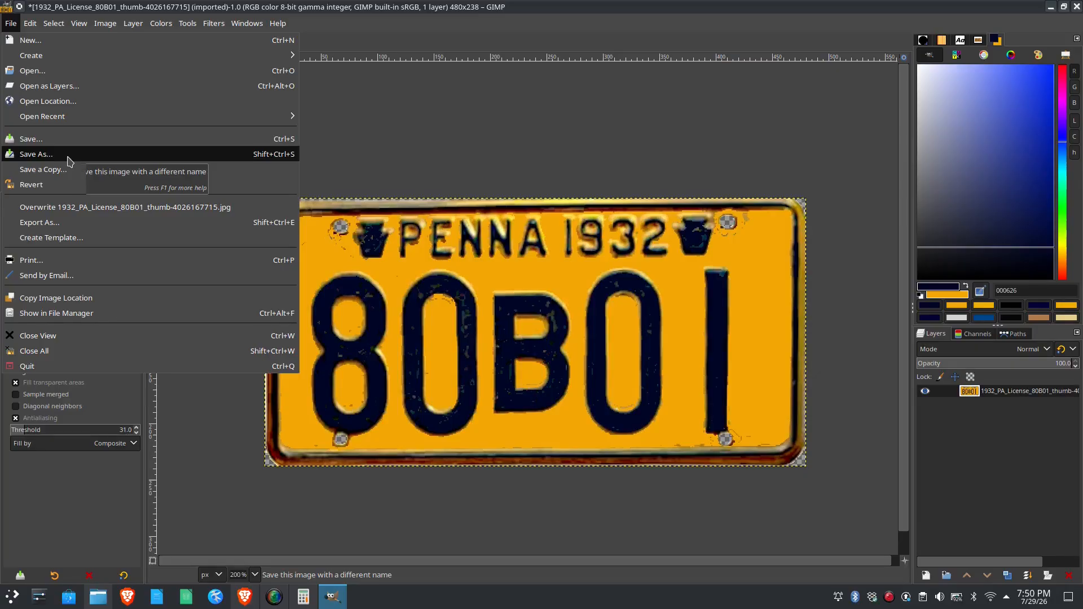
left_click(68, 158)
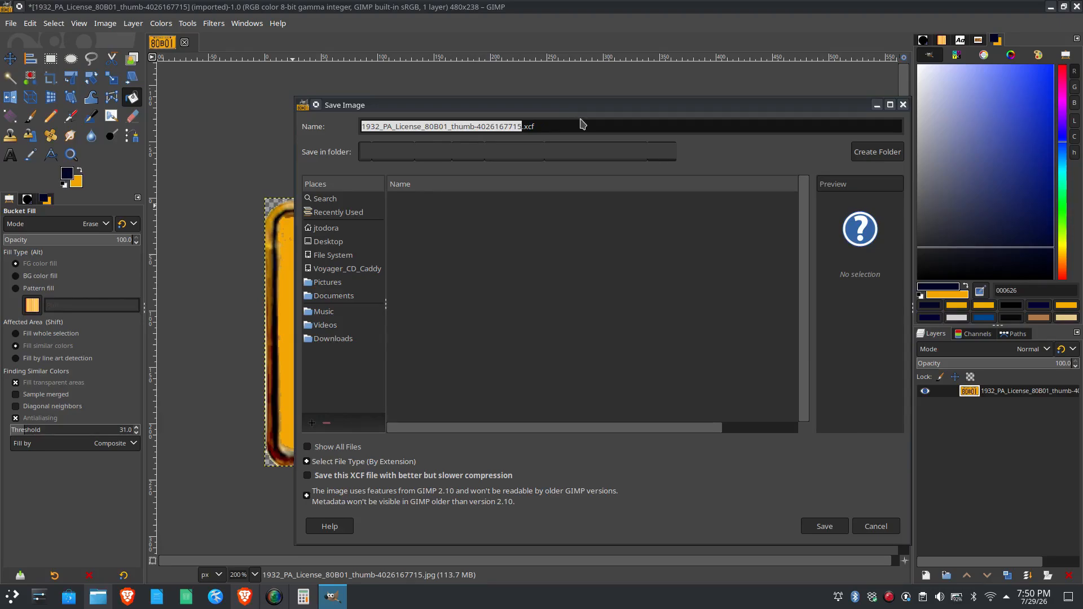
left_click(838, 530)
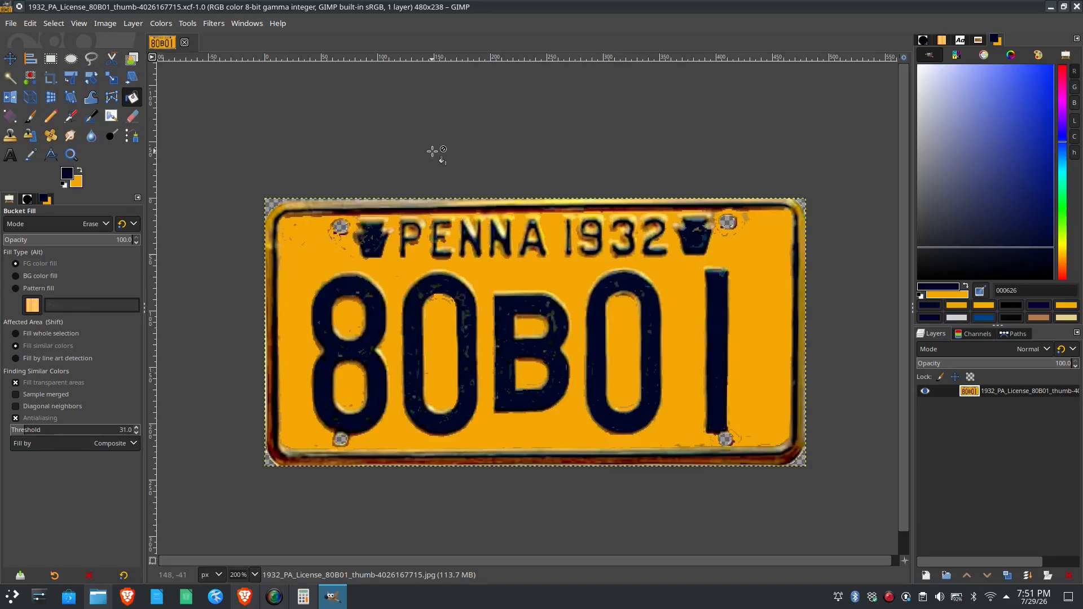
- Export the plate in WebP format as 1932_PA_License_80B01_thumb-4026167715.webp, keeping the default WebP options
left_click(11, 23)
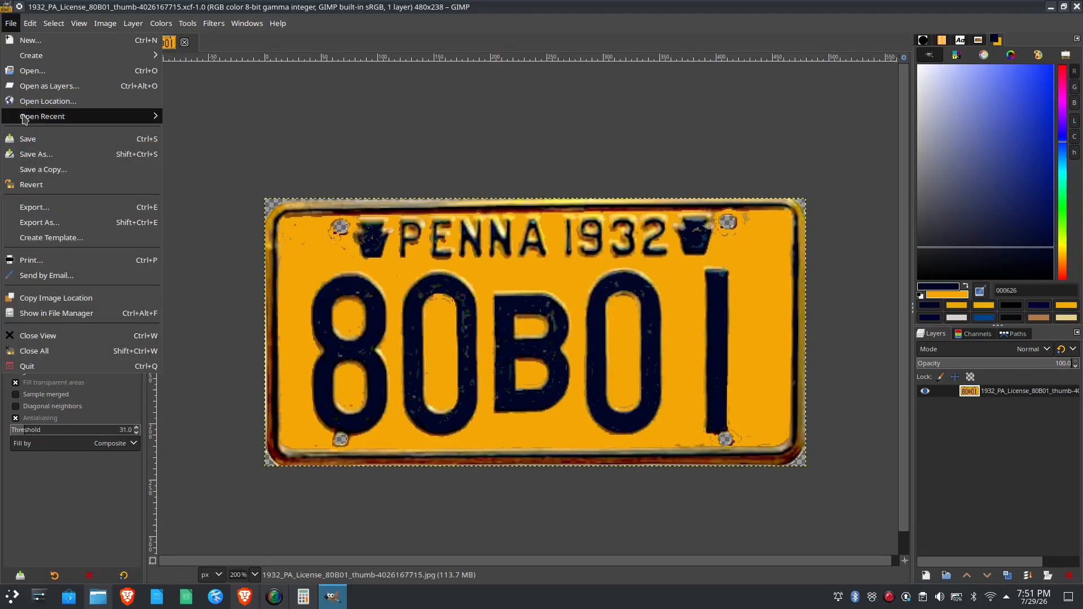
left_click(59, 223)
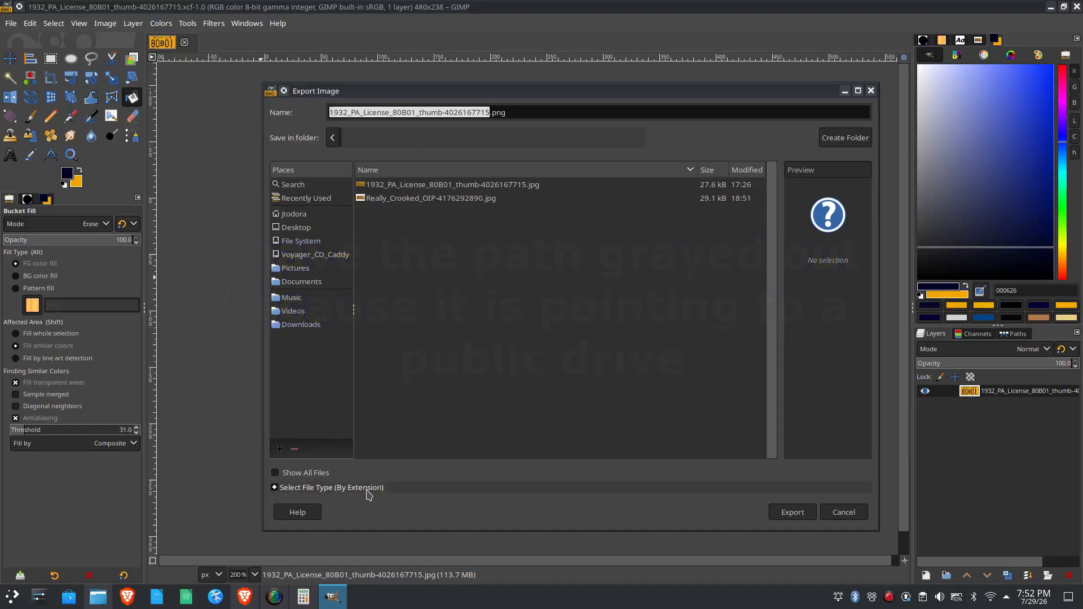
left_click(276, 488)
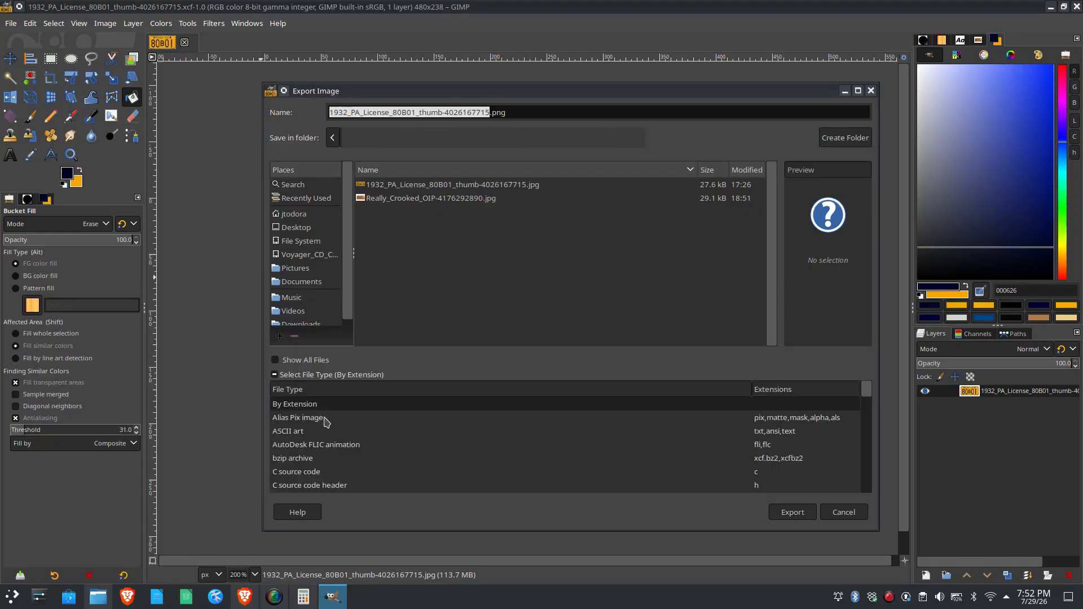
scroll(324, 422, "down", 1)
scroll(333, 427, "down", 4)
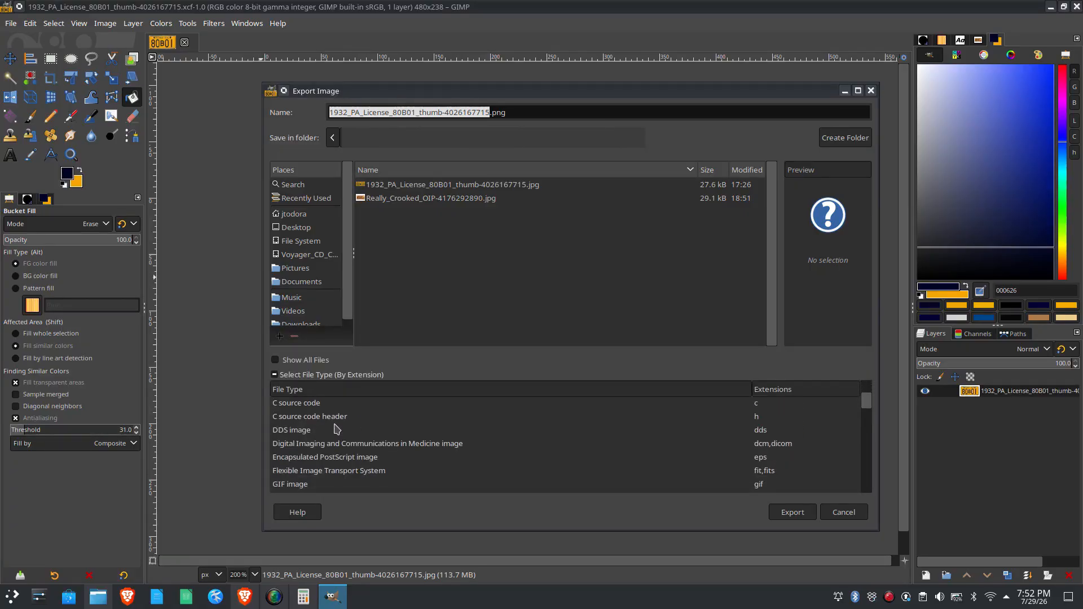
scroll(337, 430, "down", 5)
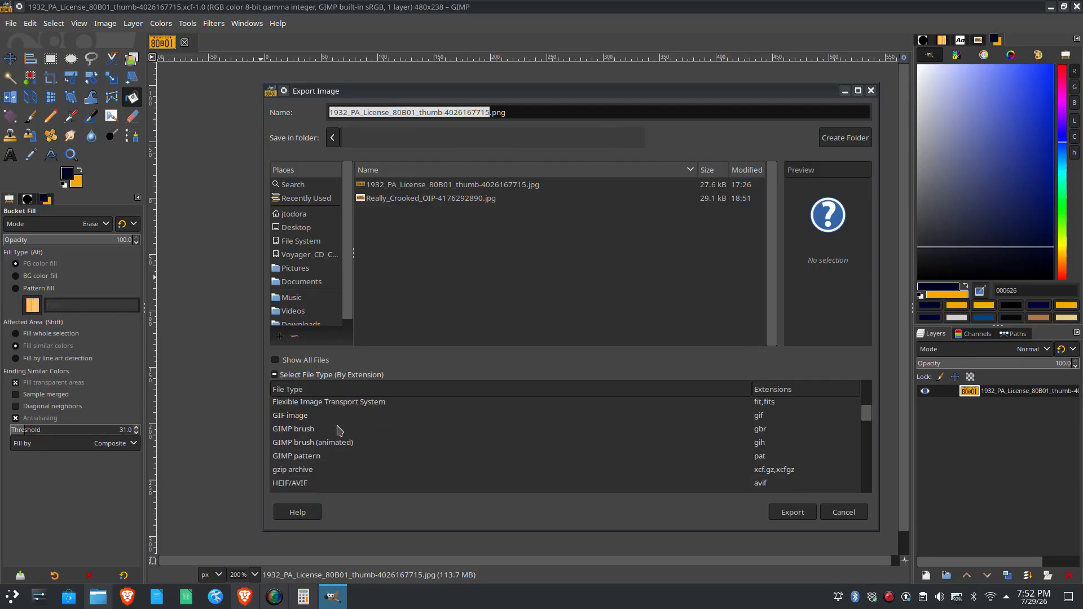
scroll(346, 428, "down", 5)
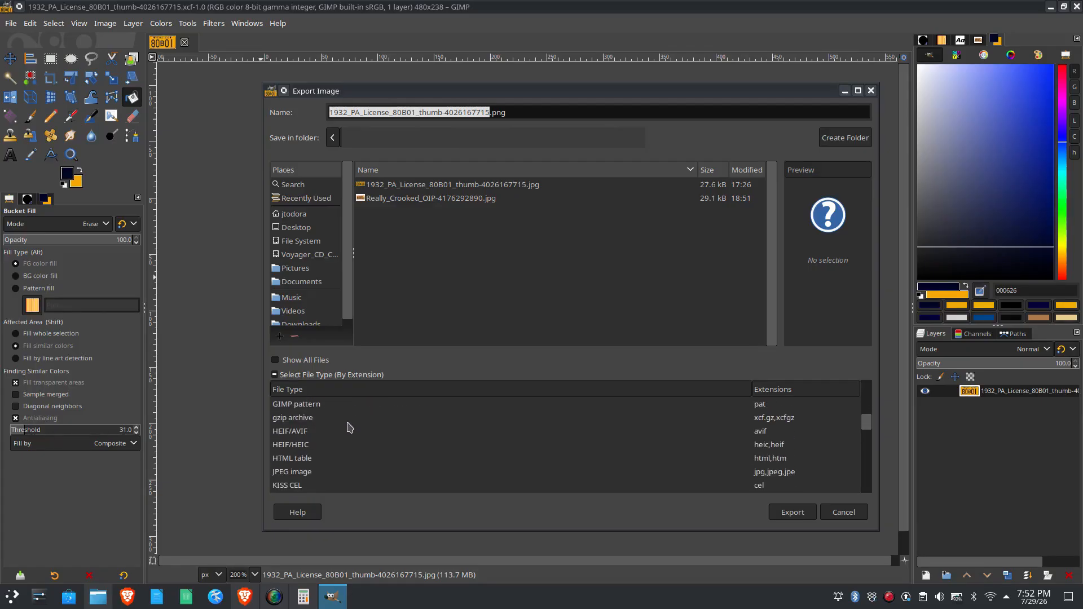
scroll(349, 428, "down", 10)
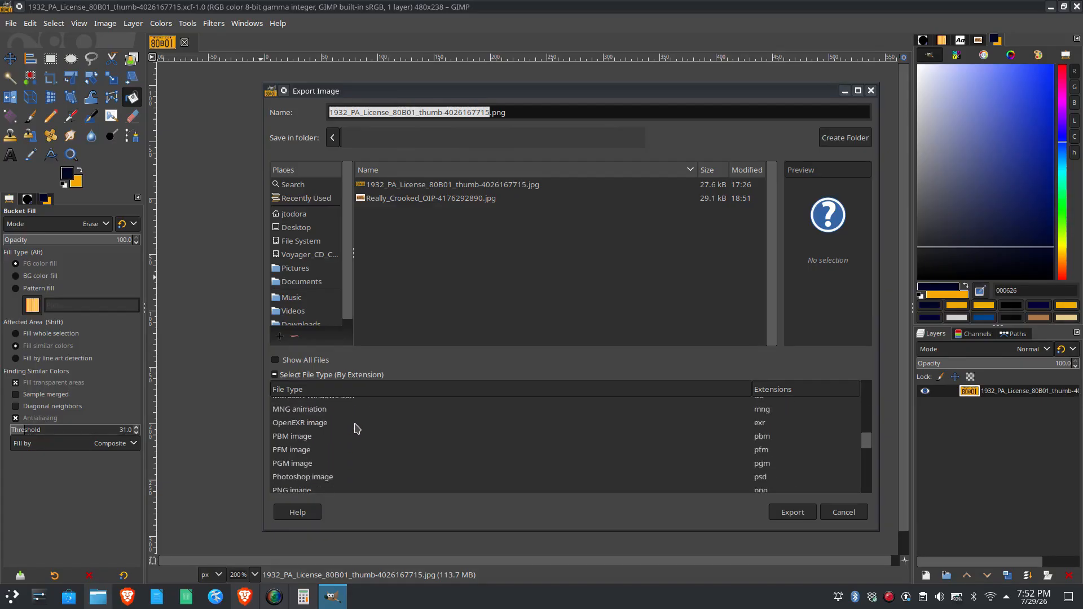
scroll(361, 429, "down", 12)
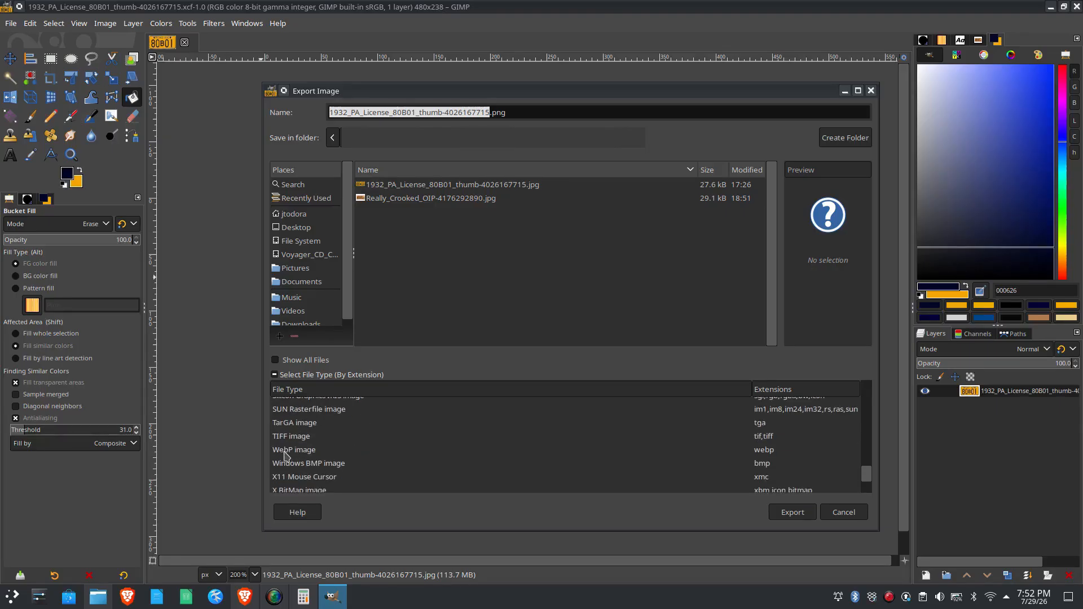
left_click(297, 452)
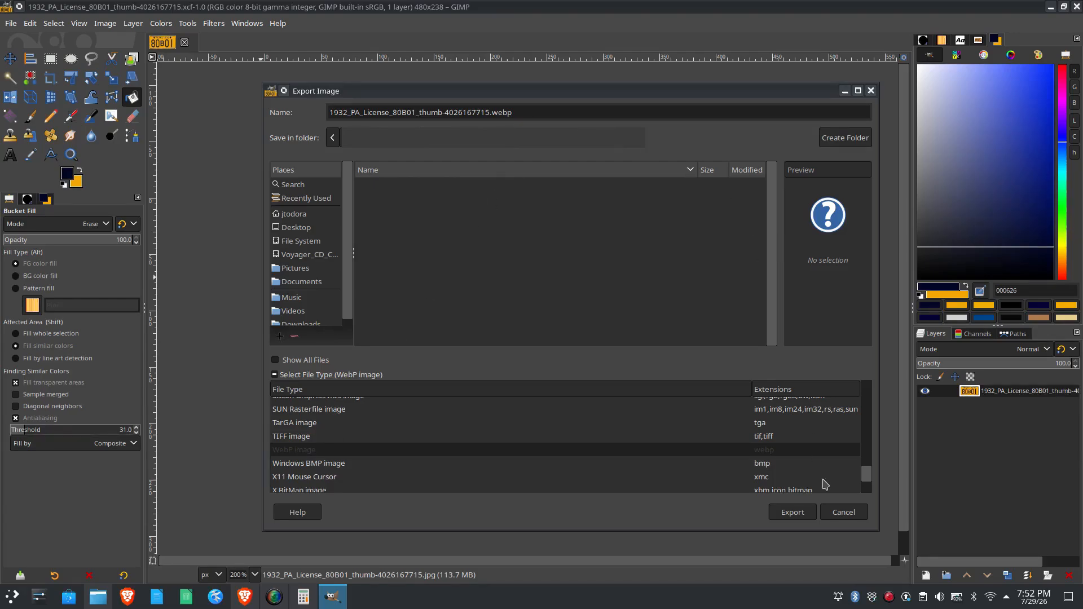
left_click(793, 513)
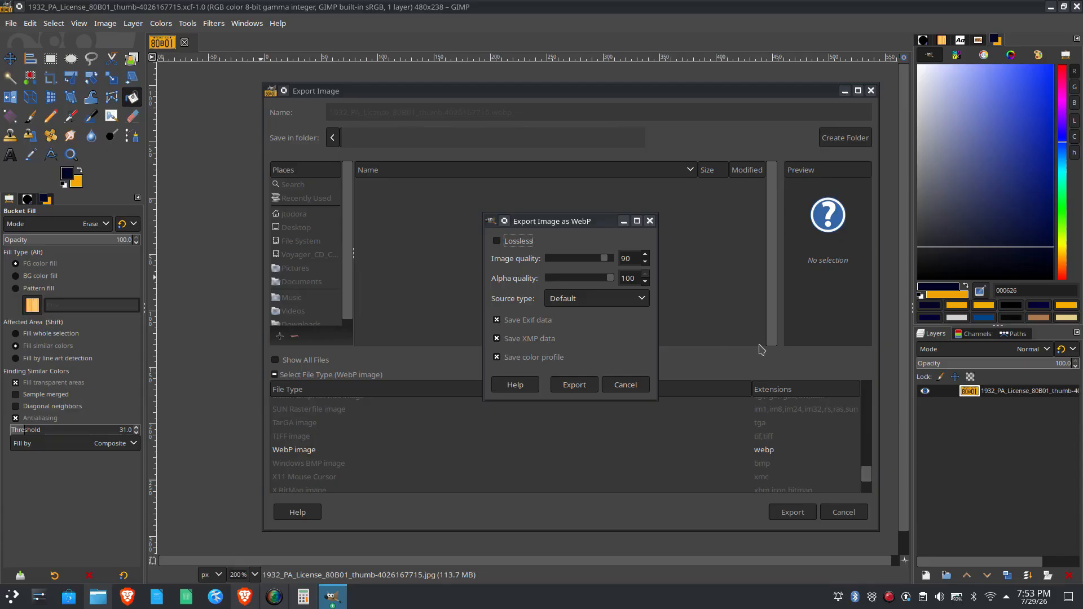
left_click(575, 386)
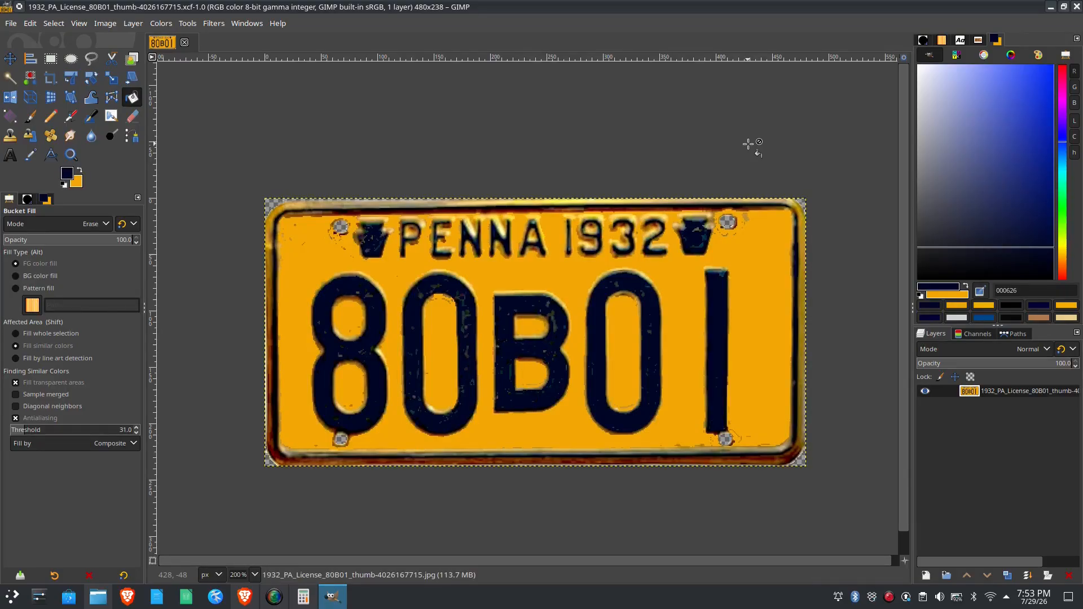
left_click(11, 24)
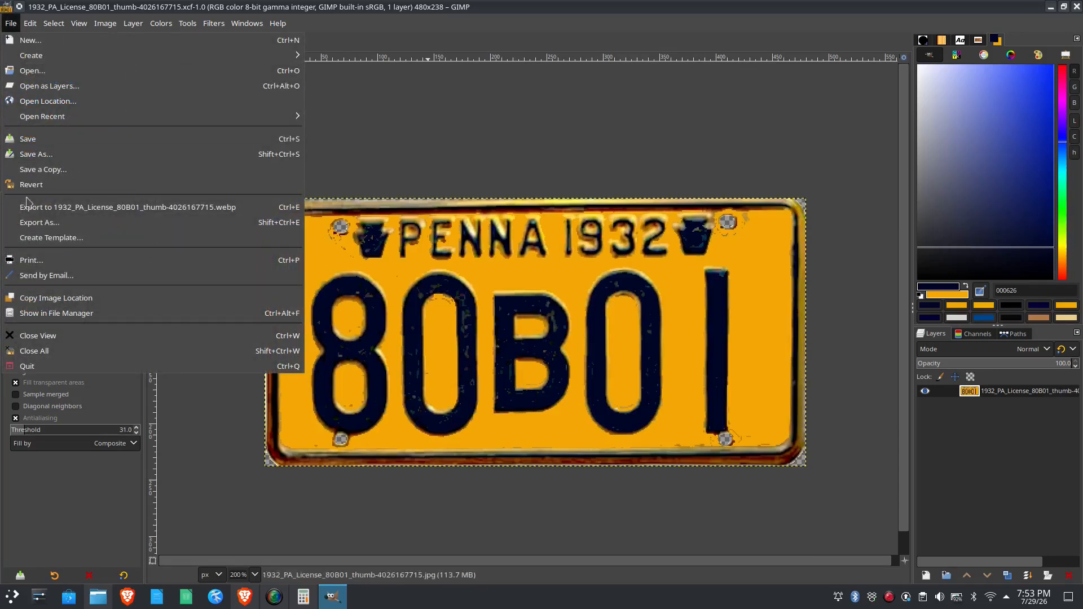
left_click(43, 262)
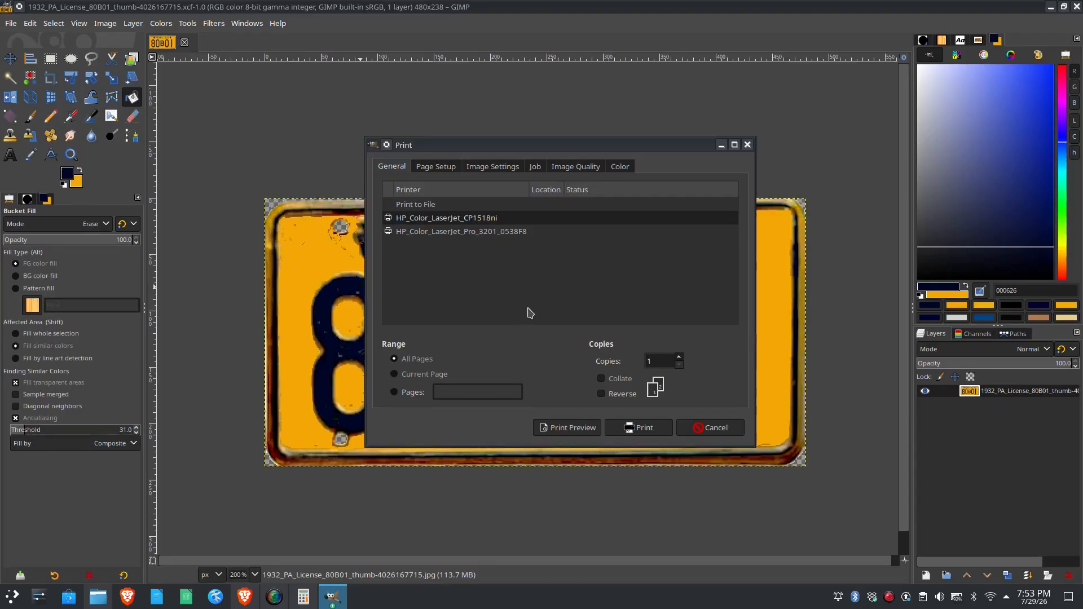
left_click(715, 428)
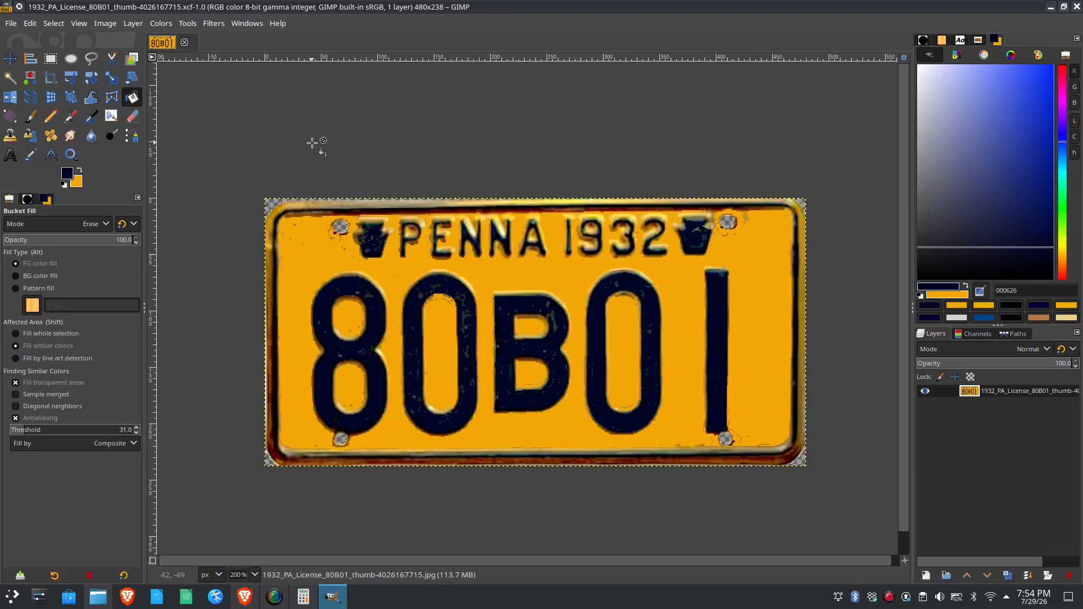
- Start a new image with its size in inches, 8.5 wide by 11 high
left_click(10, 24)
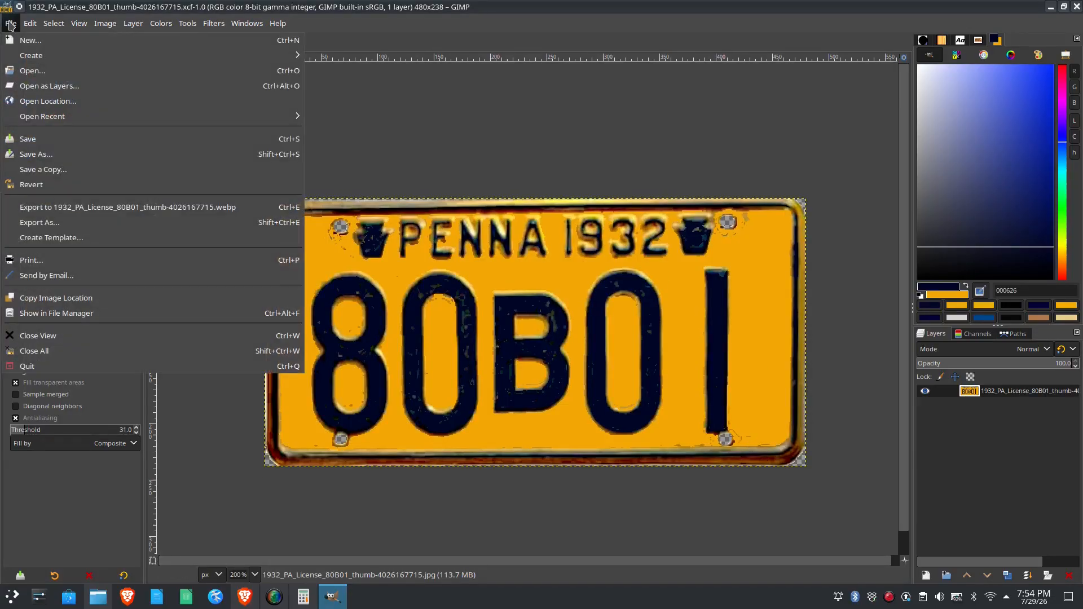
left_click(23, 43)
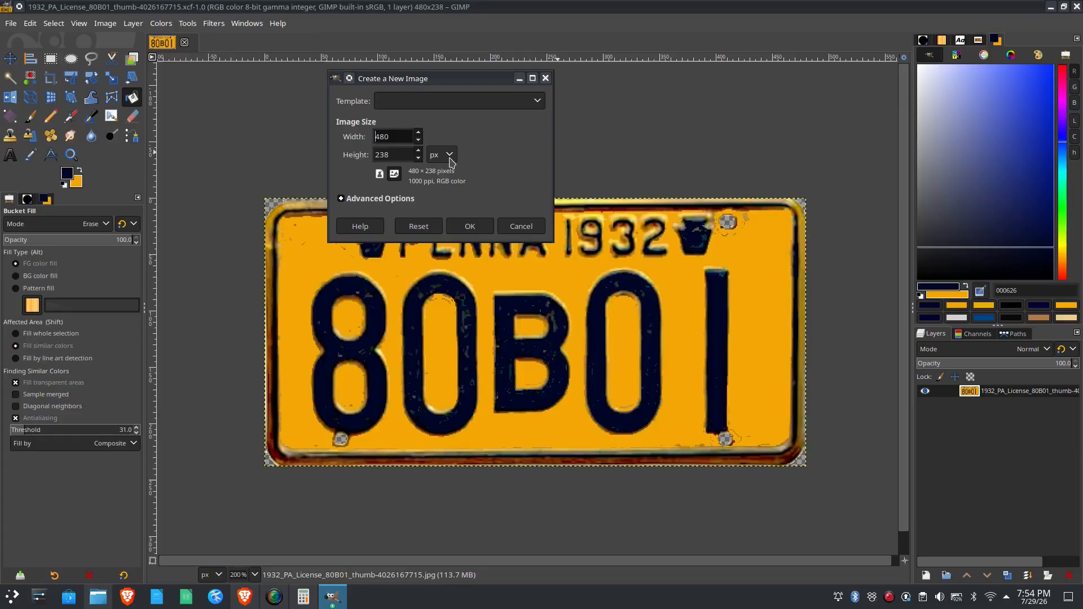
left_click(450, 160)
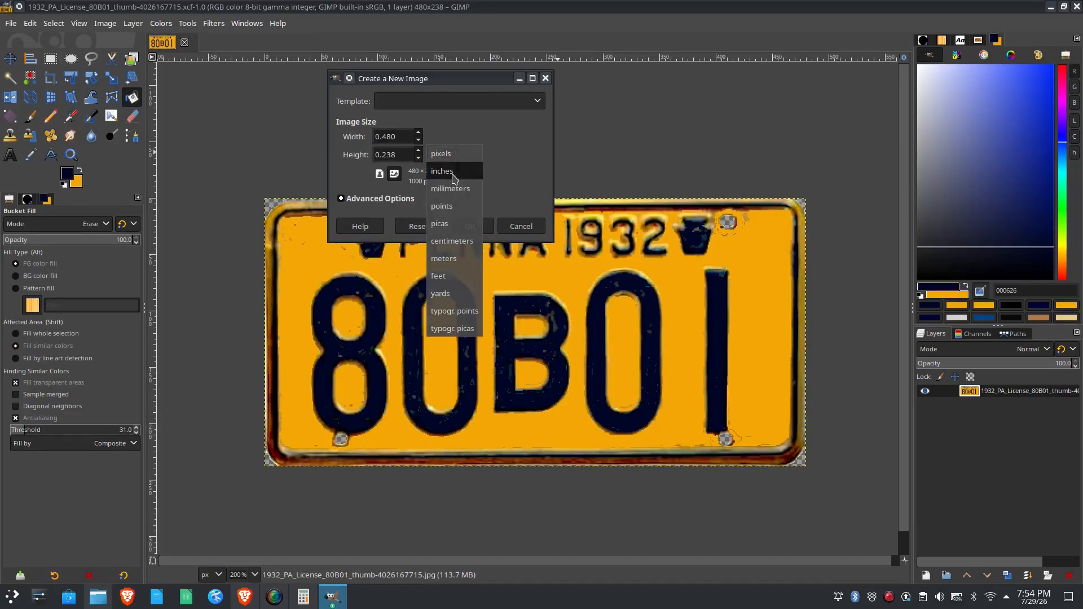
left_click(457, 171)
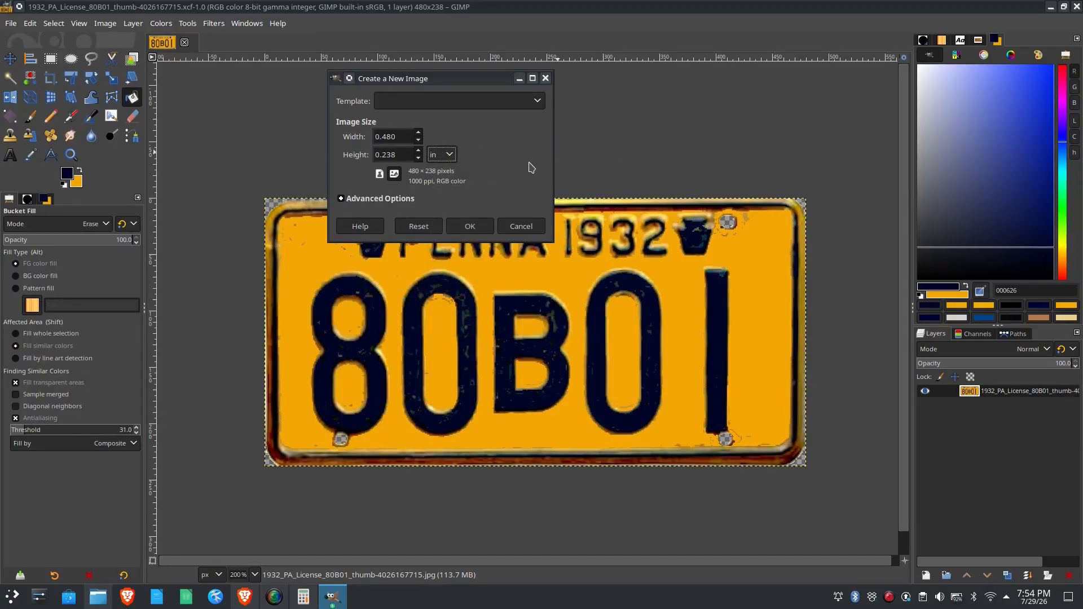
left_click(406, 136)
triple_click(406, 136)
type("8.5")
key("Tab")
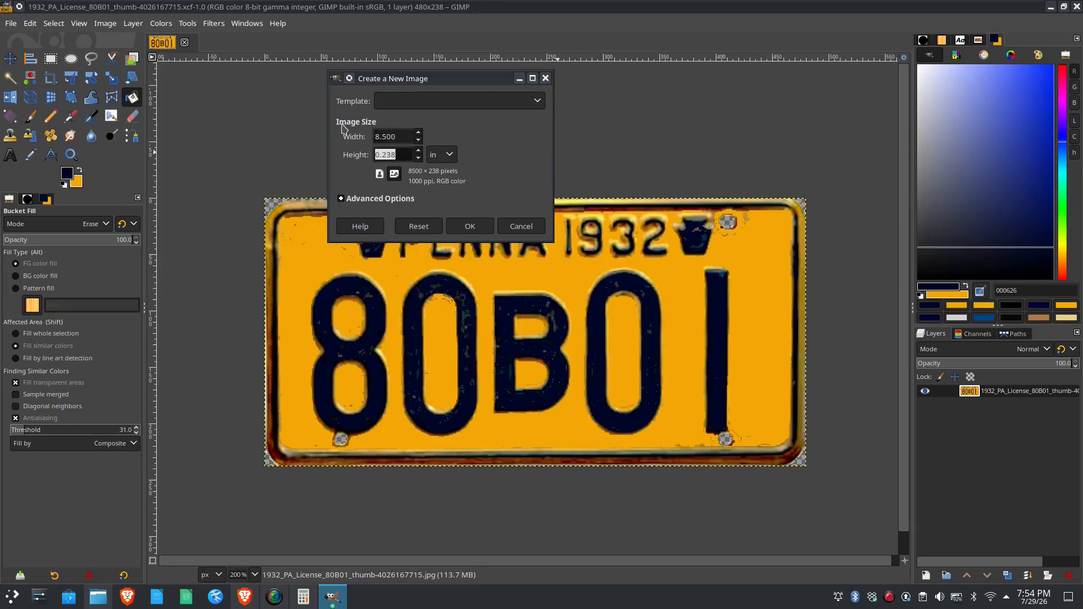
type("11")
- Set the new image's fill to Transparency and create it, accepting the large image size
left_click(354, 198)
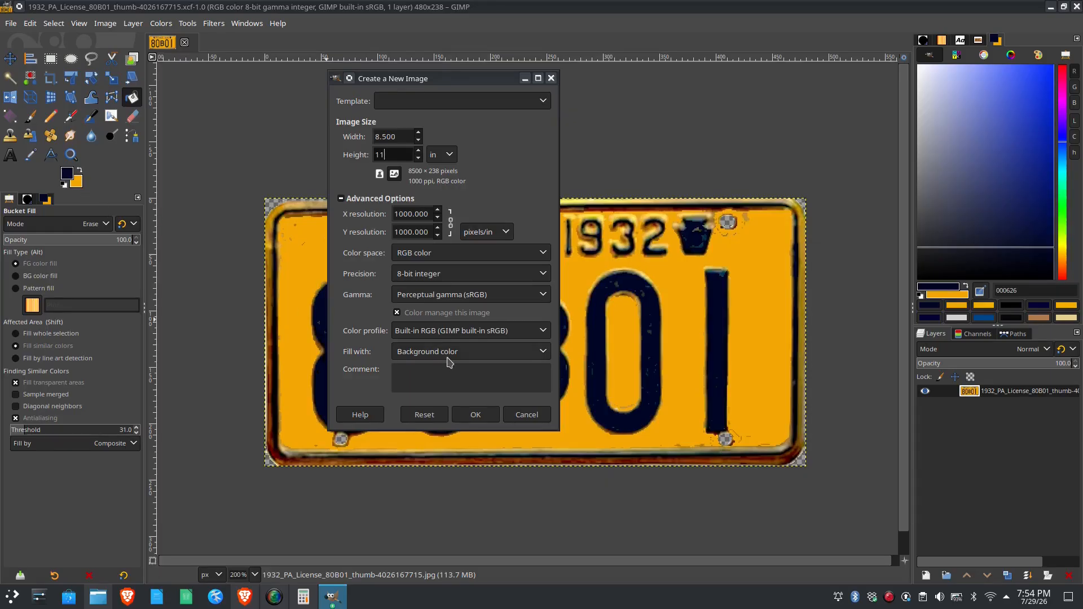
left_click(543, 353)
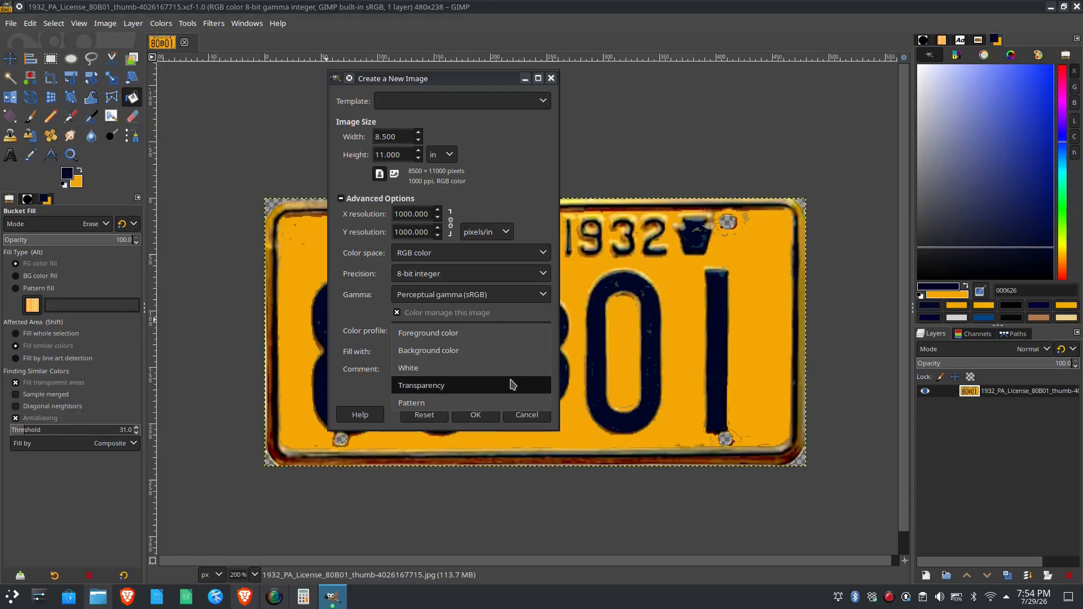
left_click(512, 385)
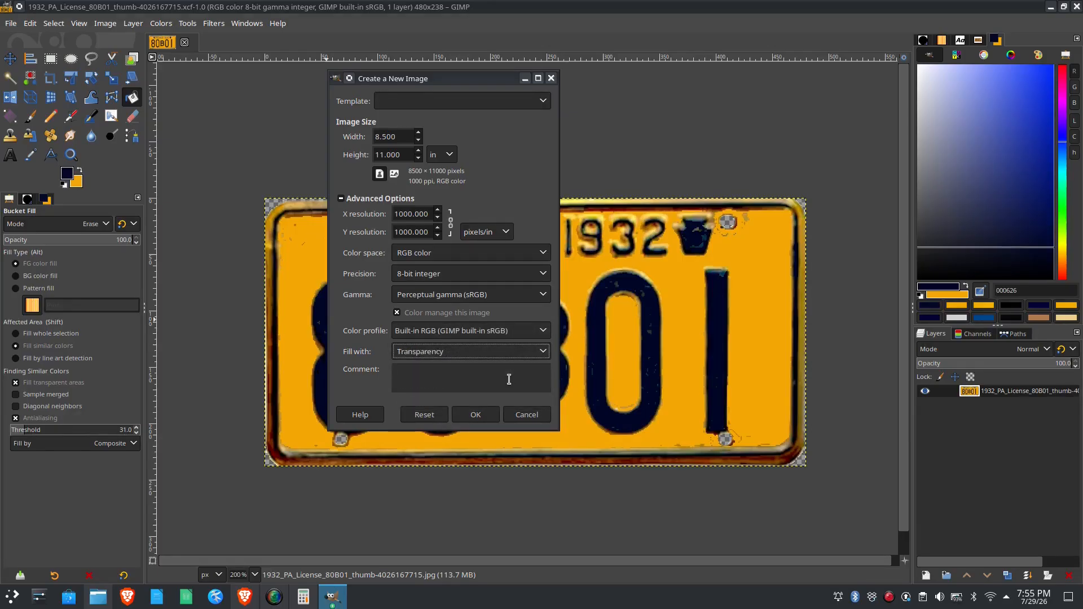
left_click(487, 418)
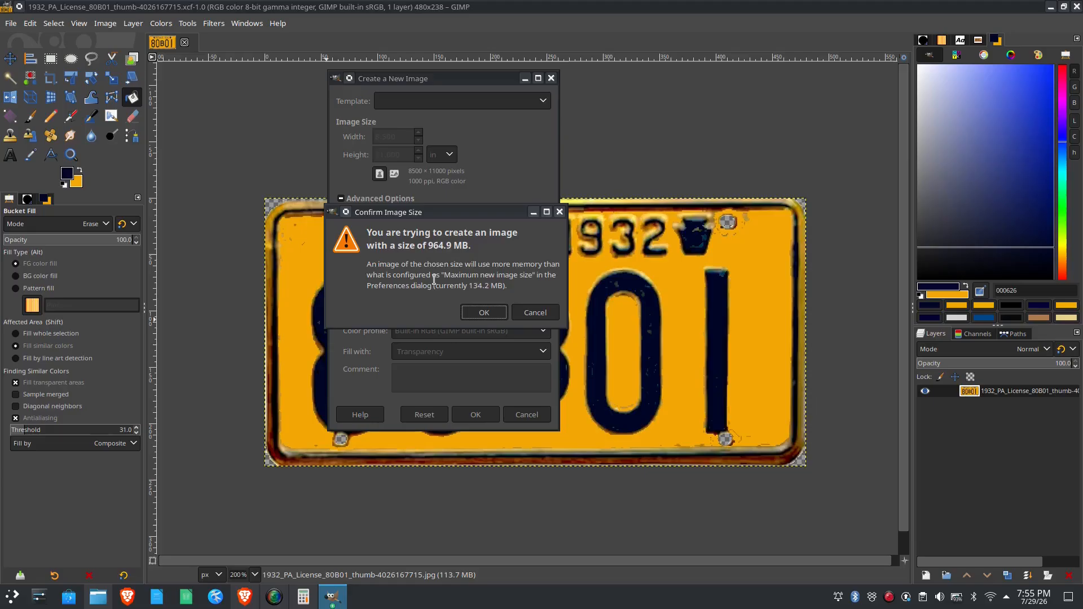
left_click(484, 312)
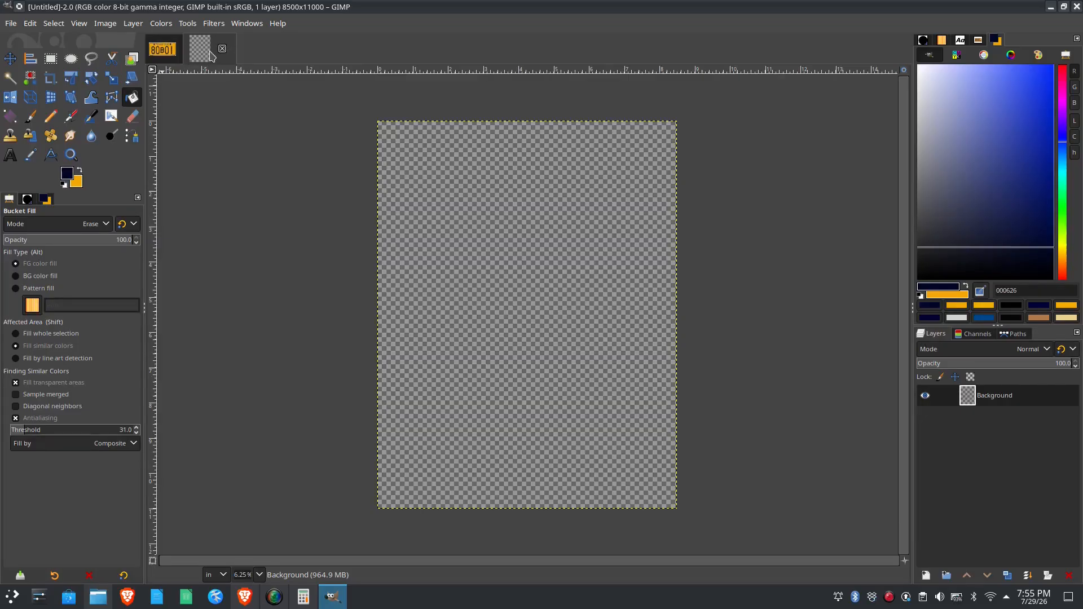
- Switch to the license plate image and select all of it
left_click(164, 51)
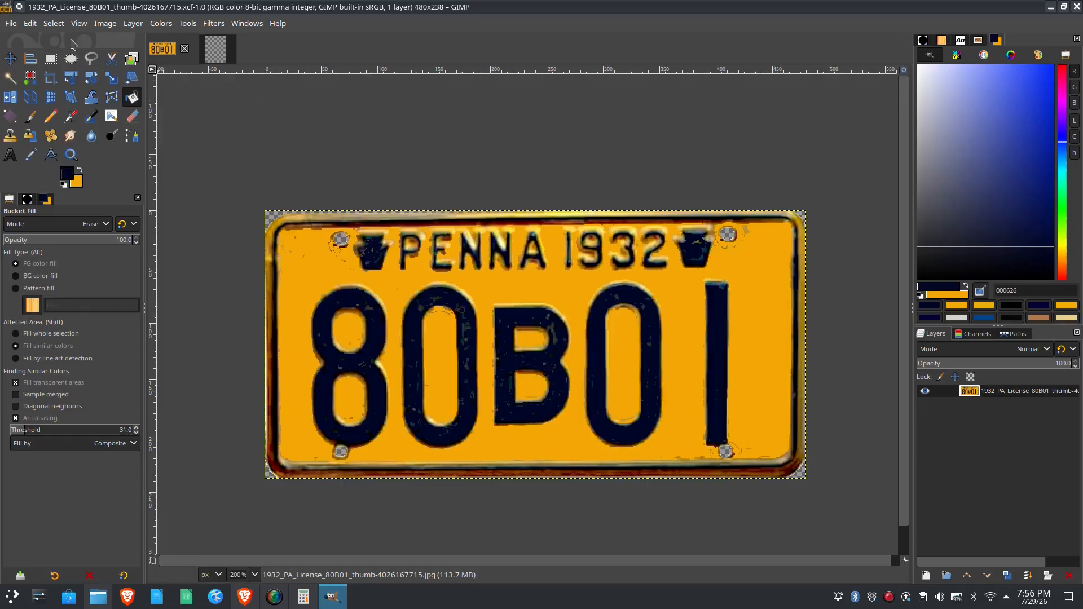
left_click(54, 24)
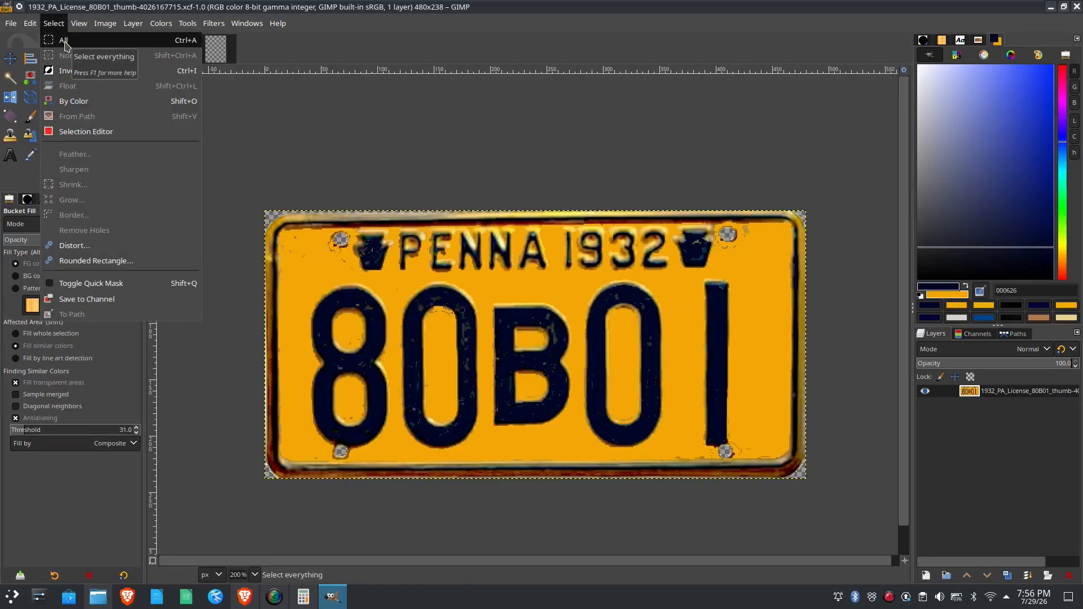
left_click(275, 118)
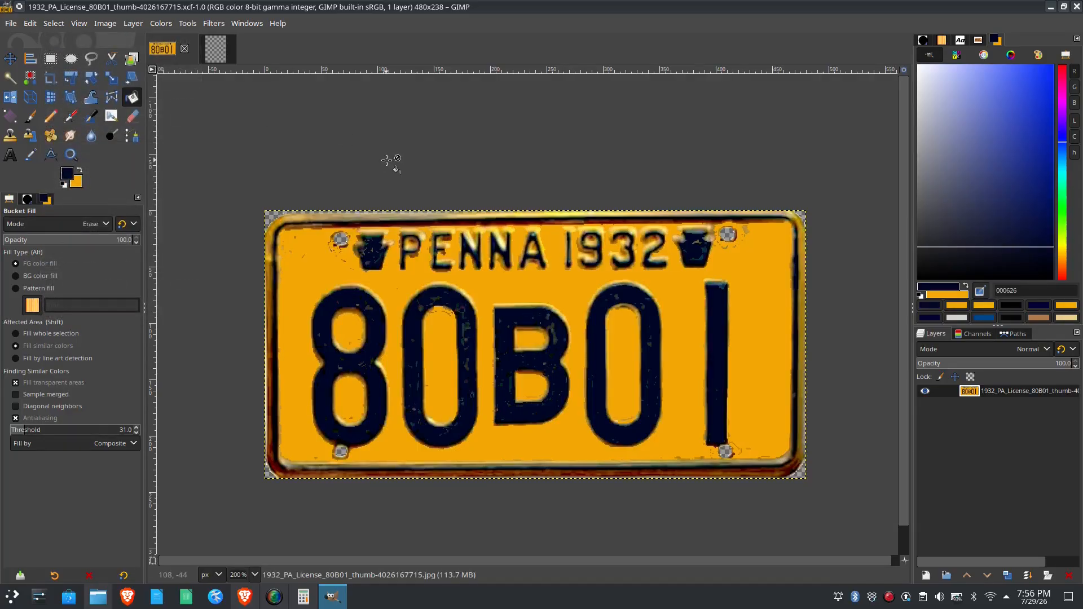
key("ctrl")
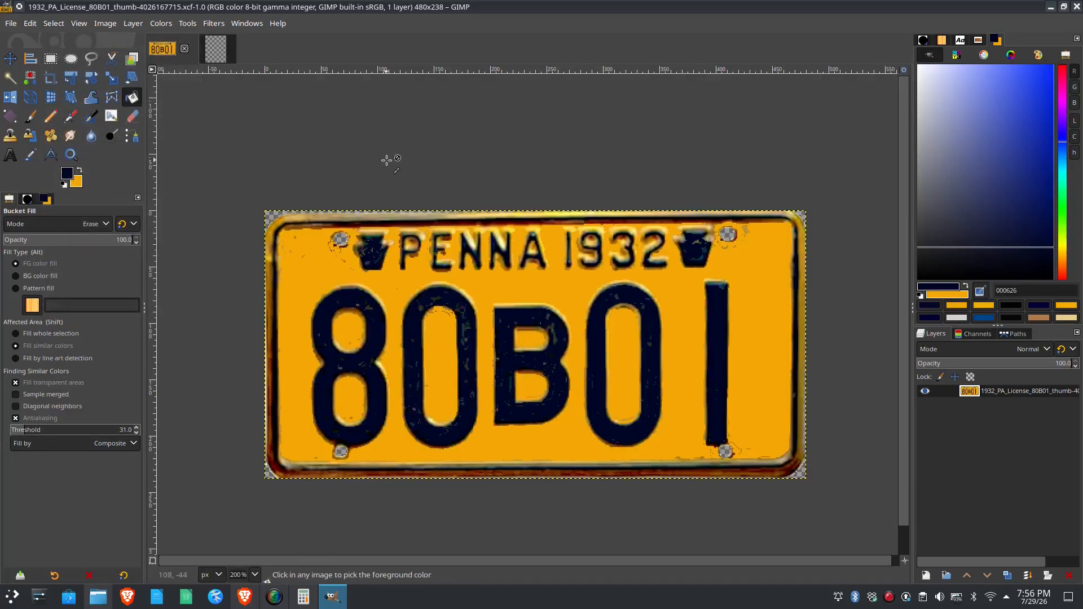
left_click(386, 160)
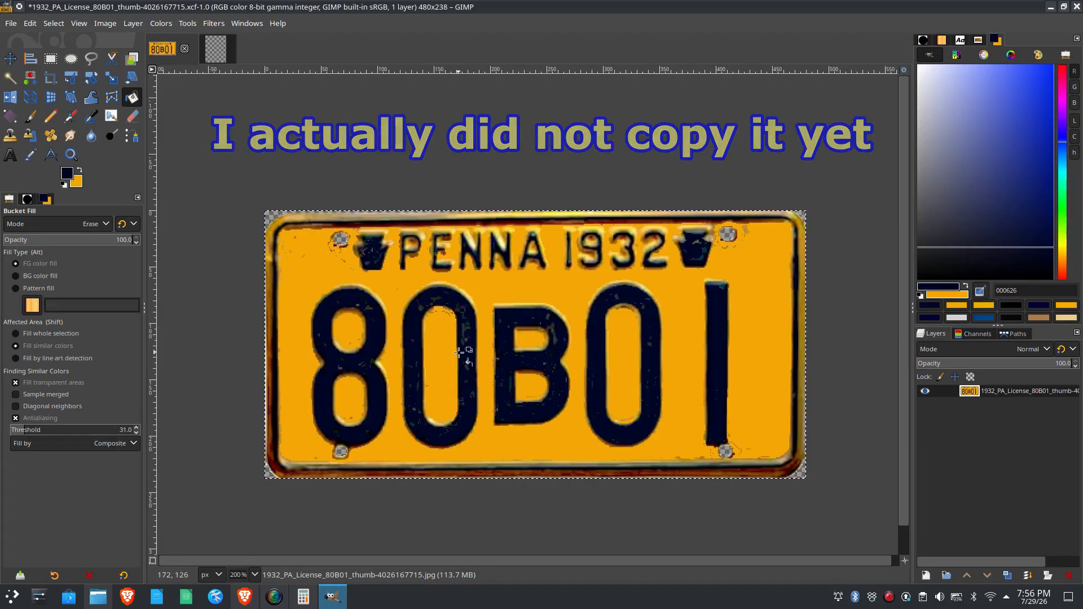
- Try to paste the plate as a new layer in the blank letter-size image, and return to the plate image
left_click(217, 50)
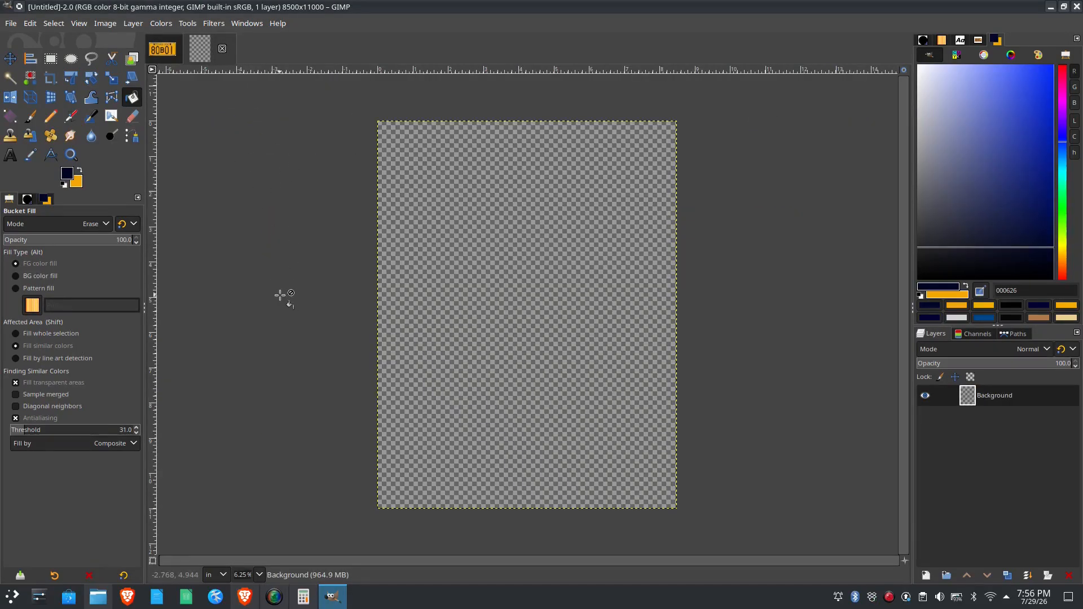
right_click(489, 248)
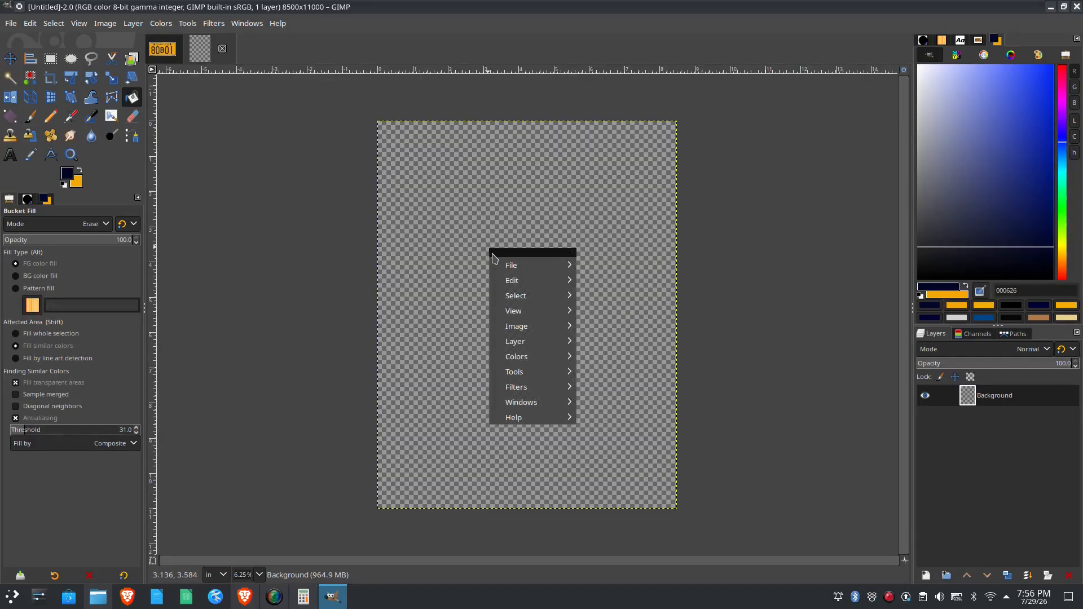
mouse_move(540, 286)
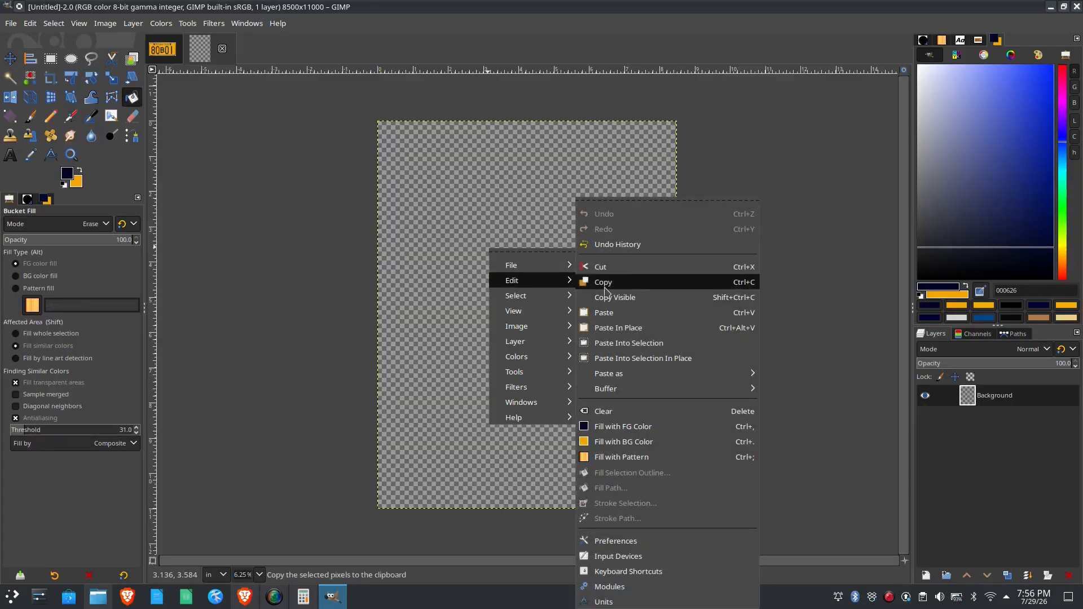
mouse_move(640, 379)
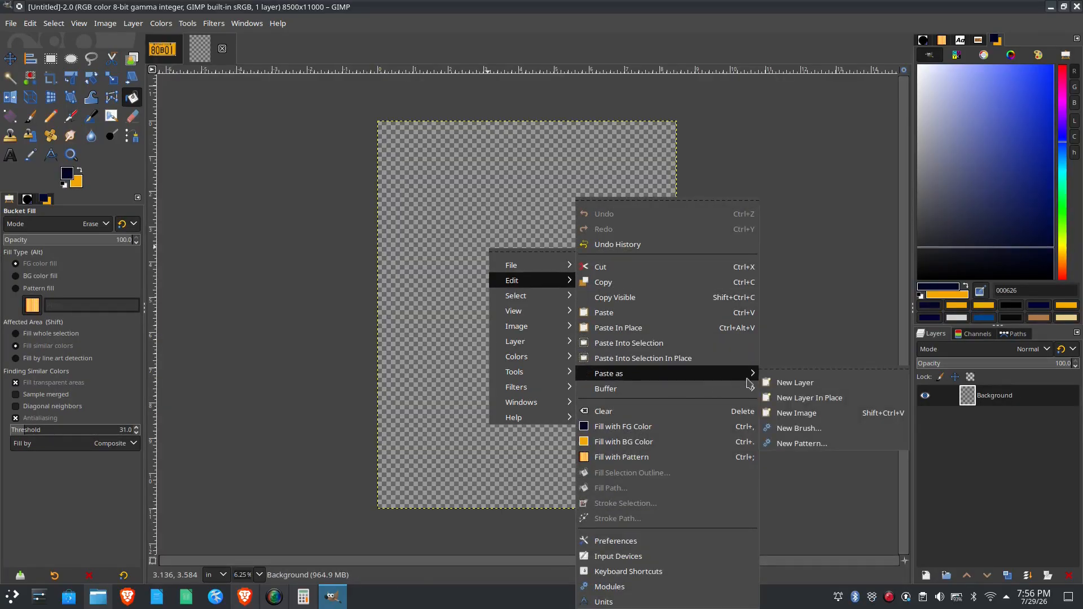
left_click(828, 383)
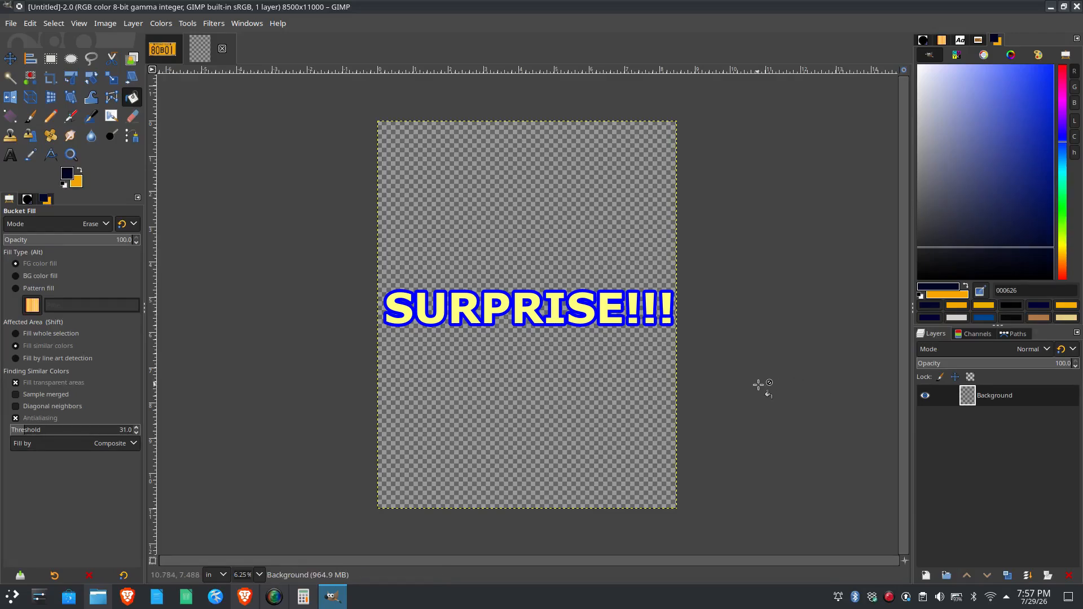
right_click(529, 286)
left_click(726, 287)
left_click(162, 51)
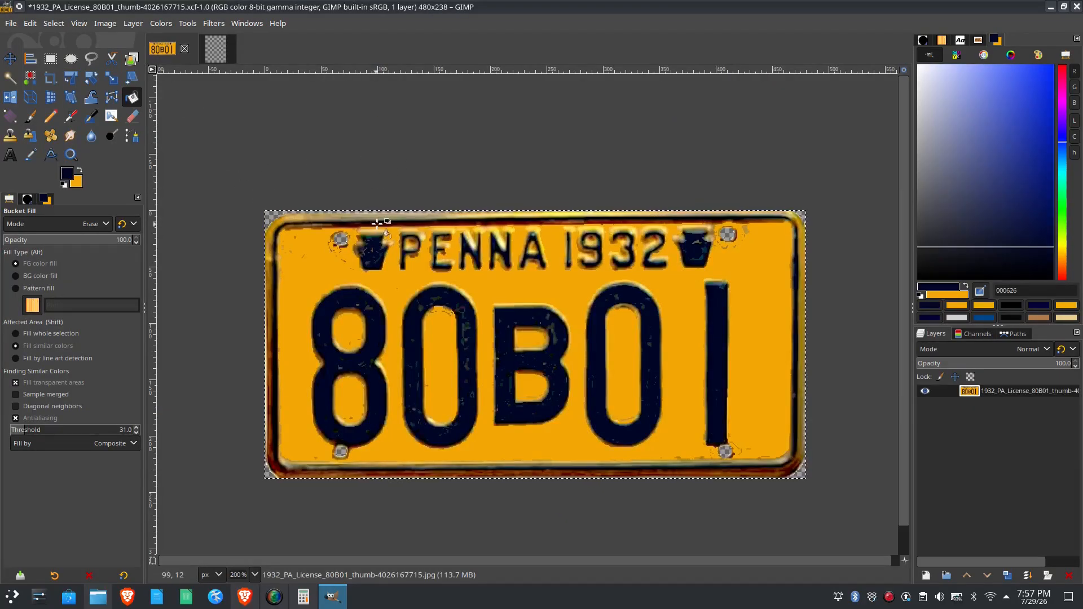
- Copy the selected license plate and paste it as a new layer in the blank letter-size image
key("ctrl")
left_click(29, 23)
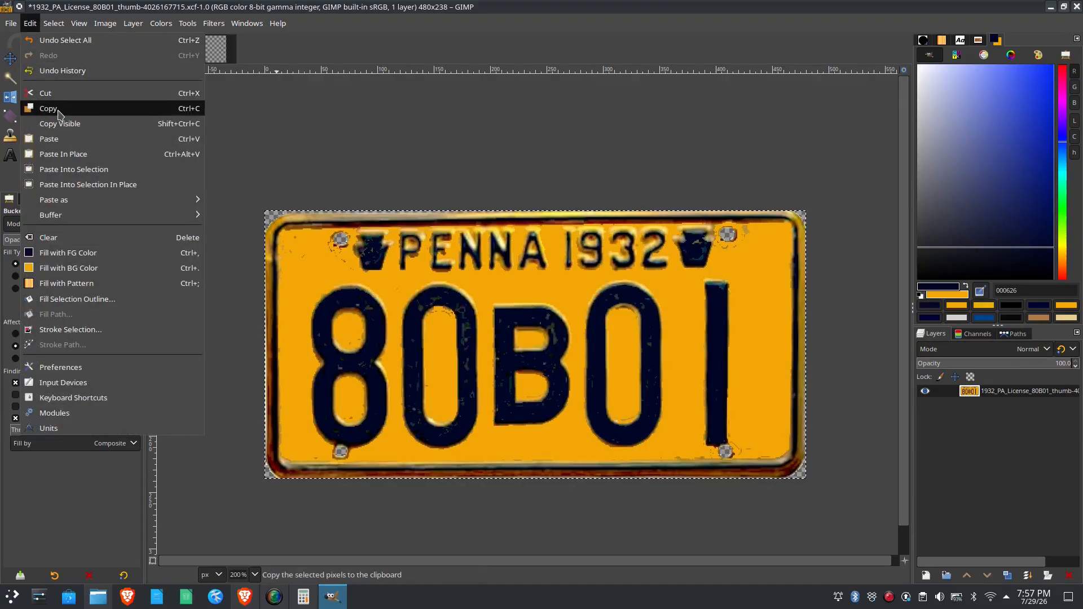
left_click(364, 142)
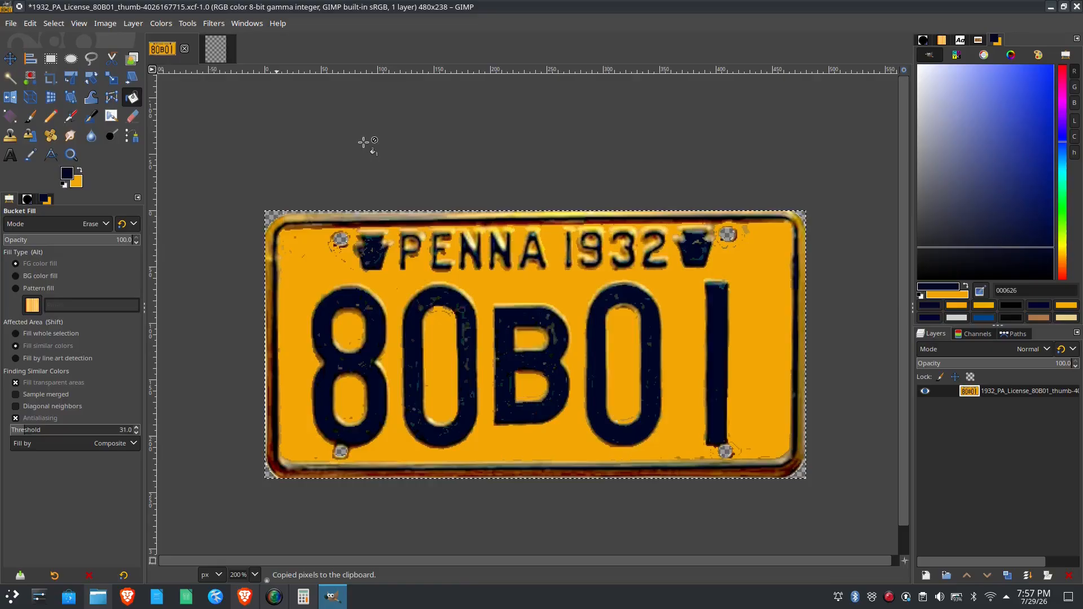
left_click(218, 52)
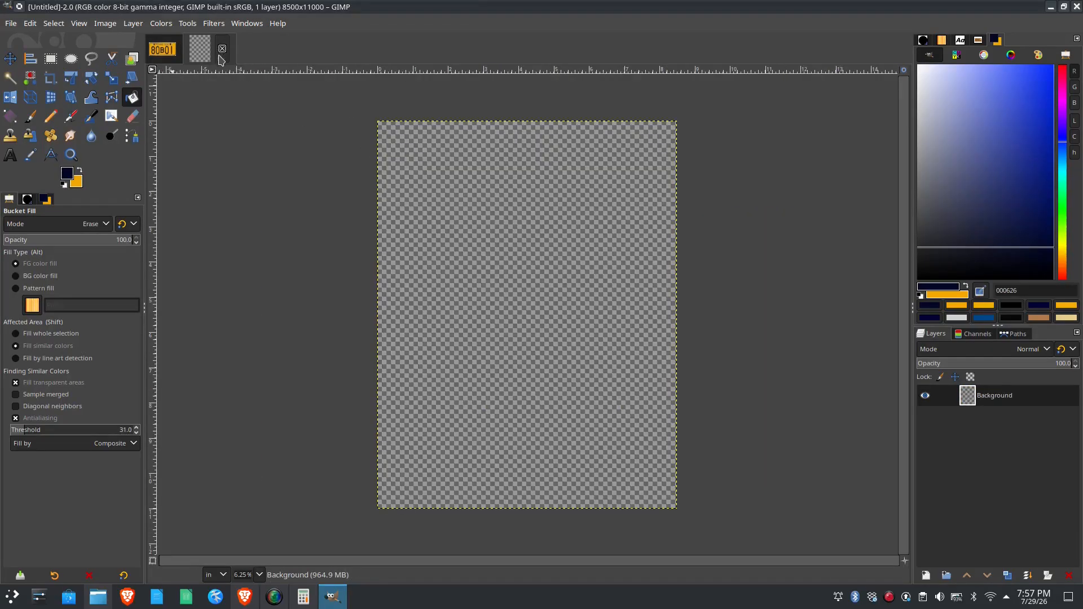
right_click(518, 274)
mouse_move(566, 314)
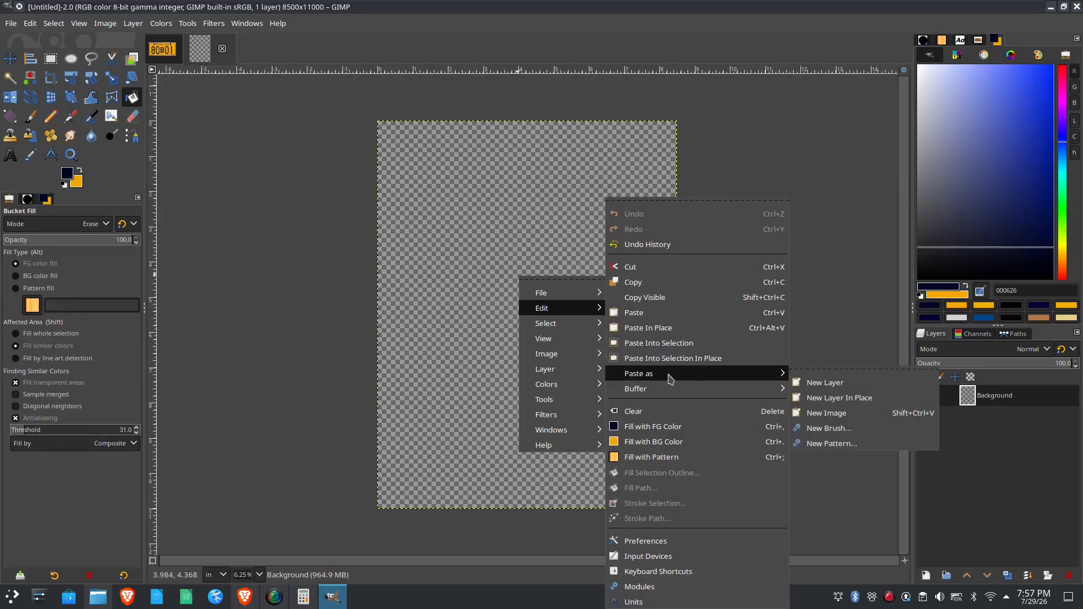
left_click(841, 388)
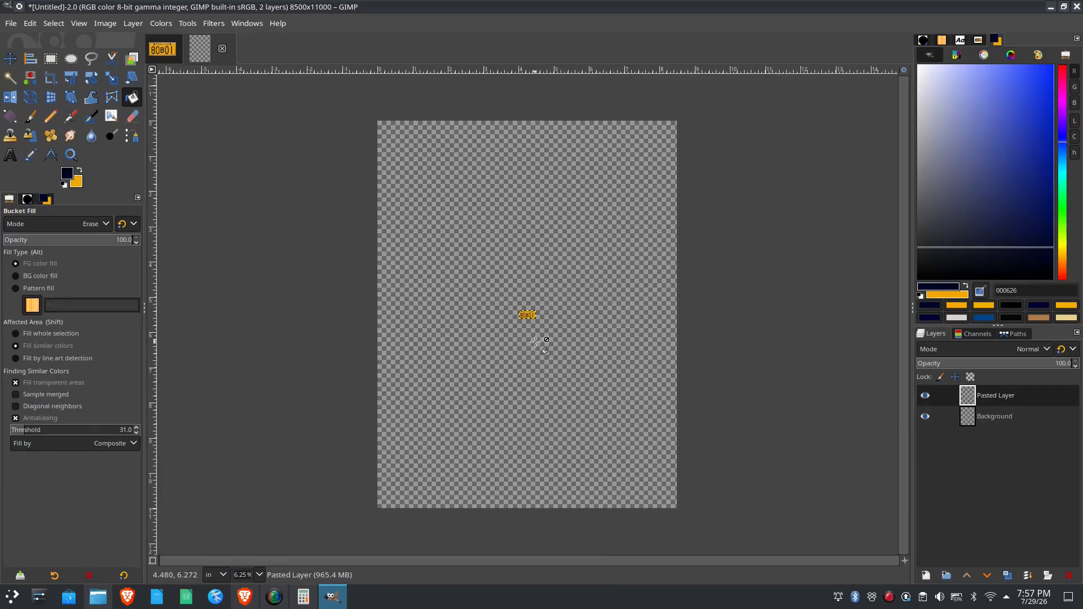
- Move the pasted plate from the page's centre to near its upper-left corner, about 0.8 inch from the left edge
key("ctrl")
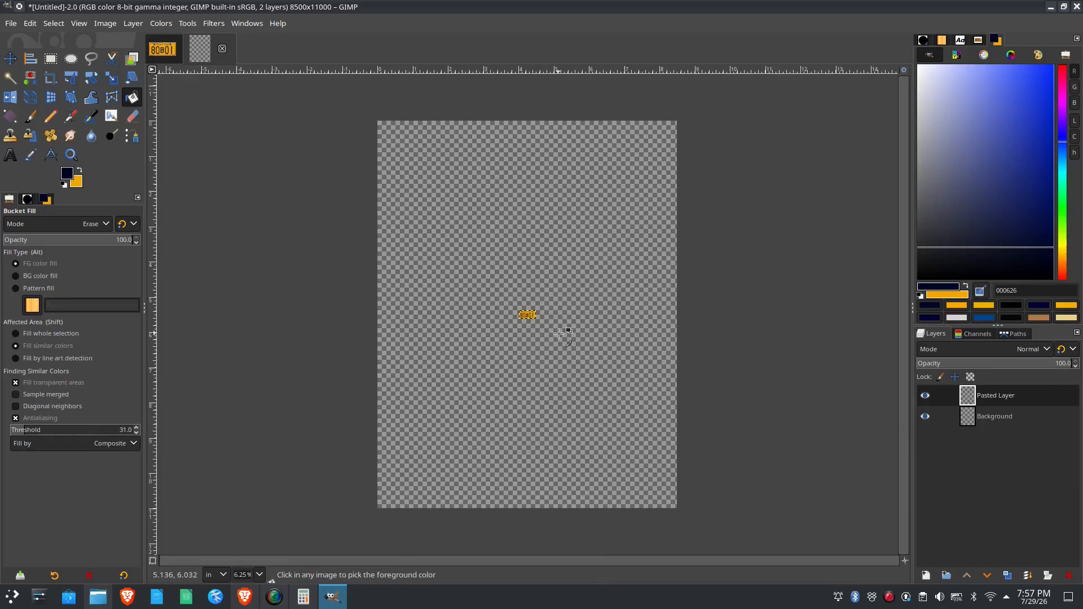
scroll(559, 333, "up", 7, "ctrl")
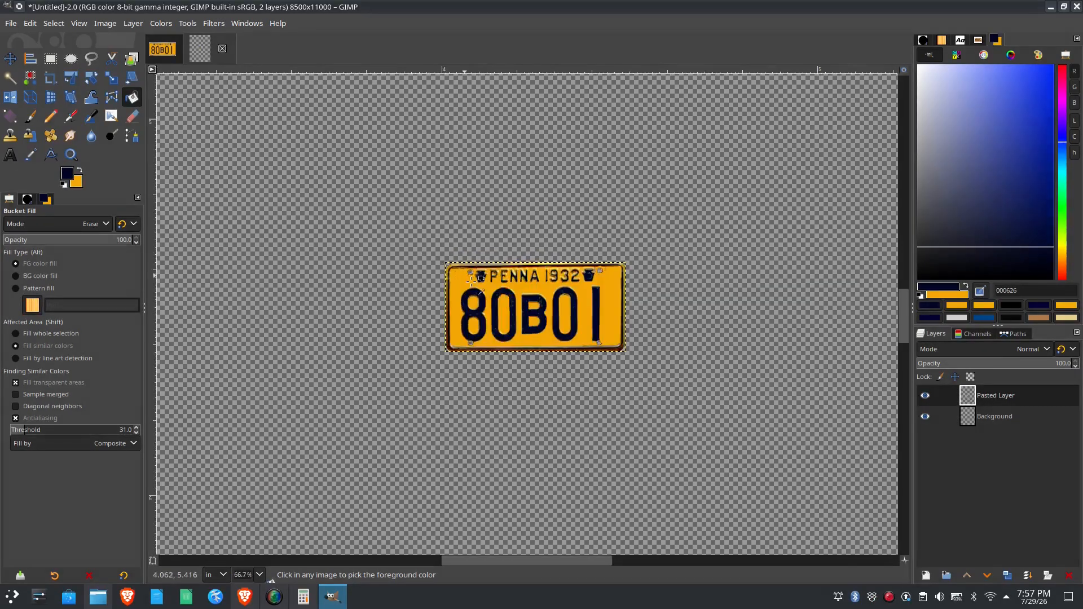
scroll(503, 299, "up", 2, "ctrl")
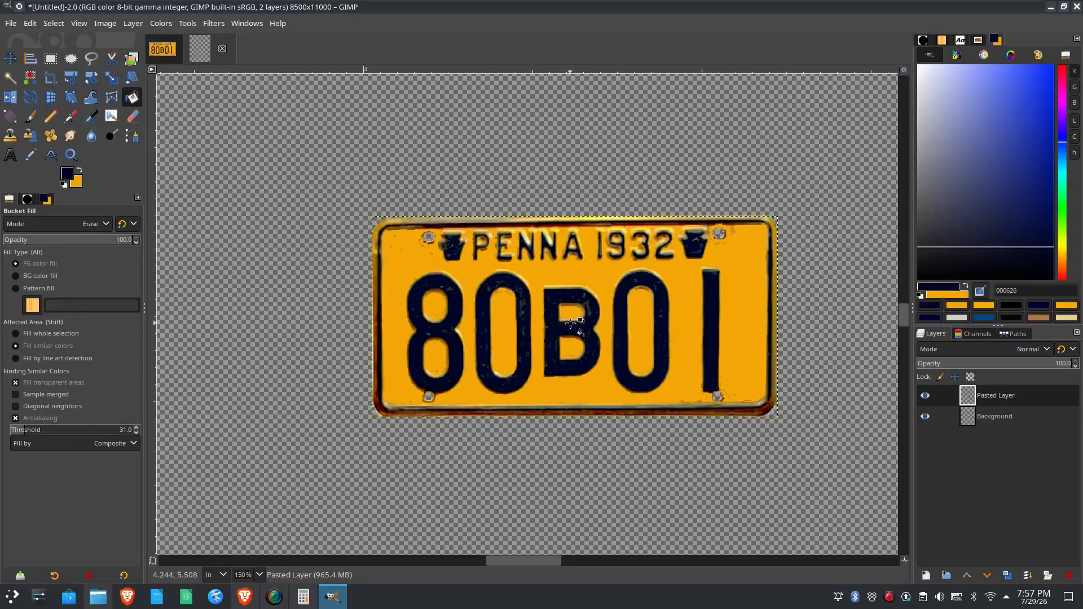
scroll(572, 321, "down", 5, "ctrl")
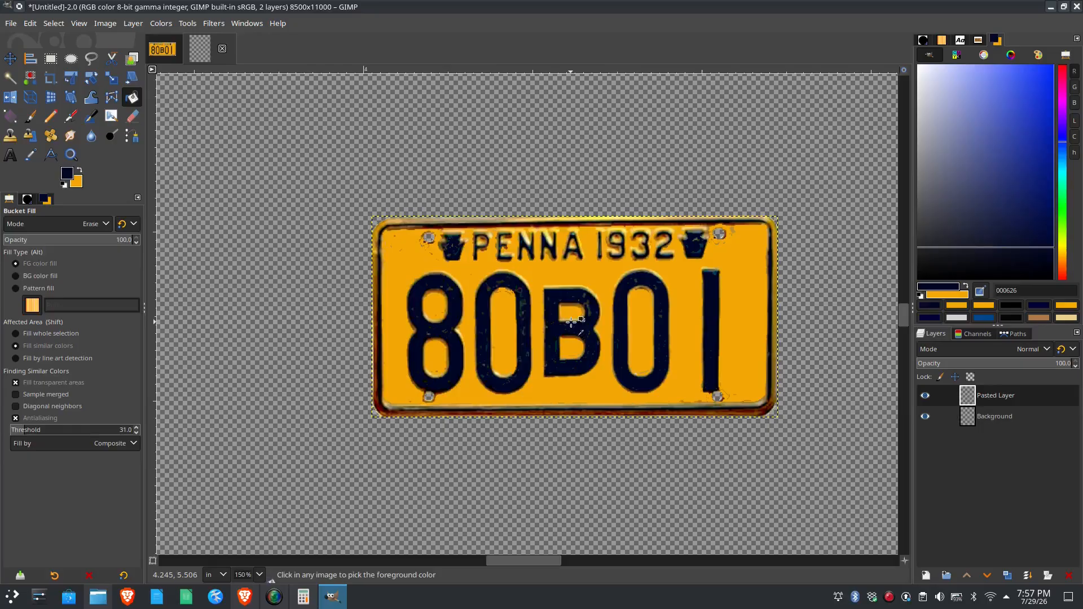
scroll(590, 333, "down", 3, "ctrl")
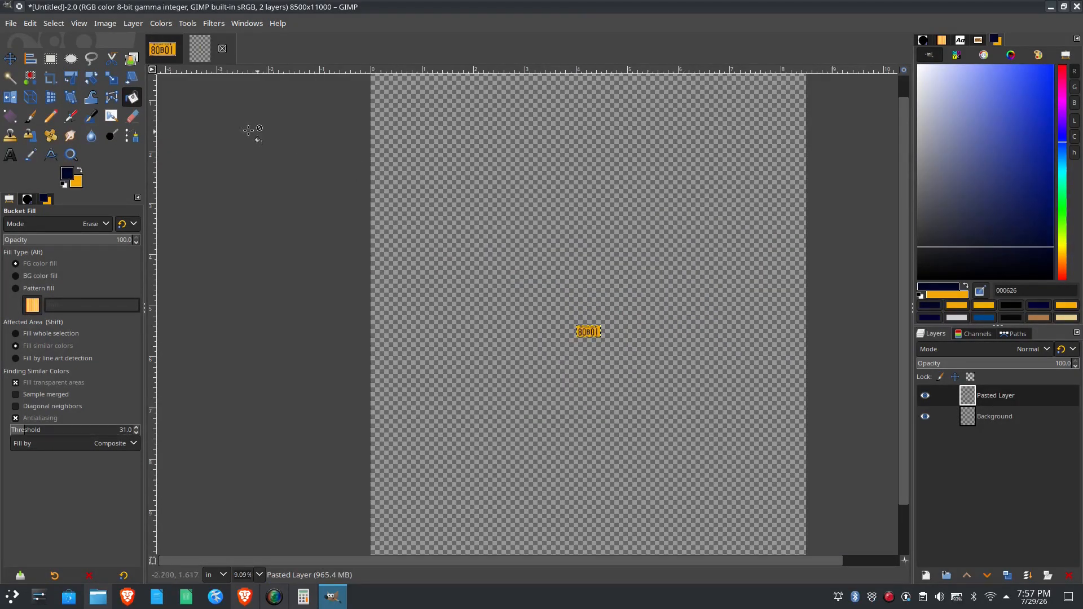
left_click(11, 59)
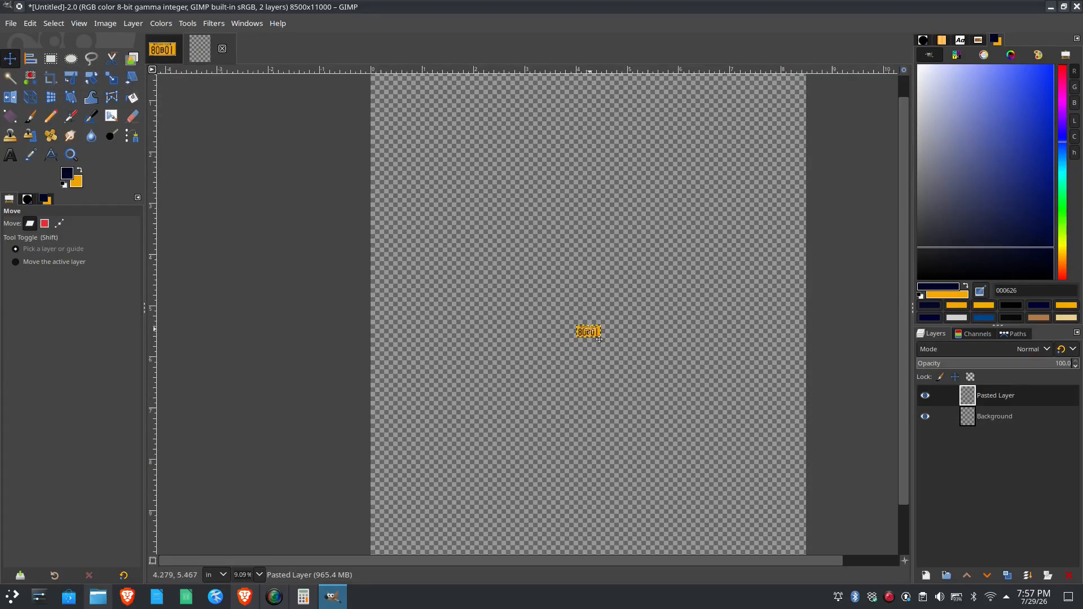
left_click_drag(589, 333, 428, 149)
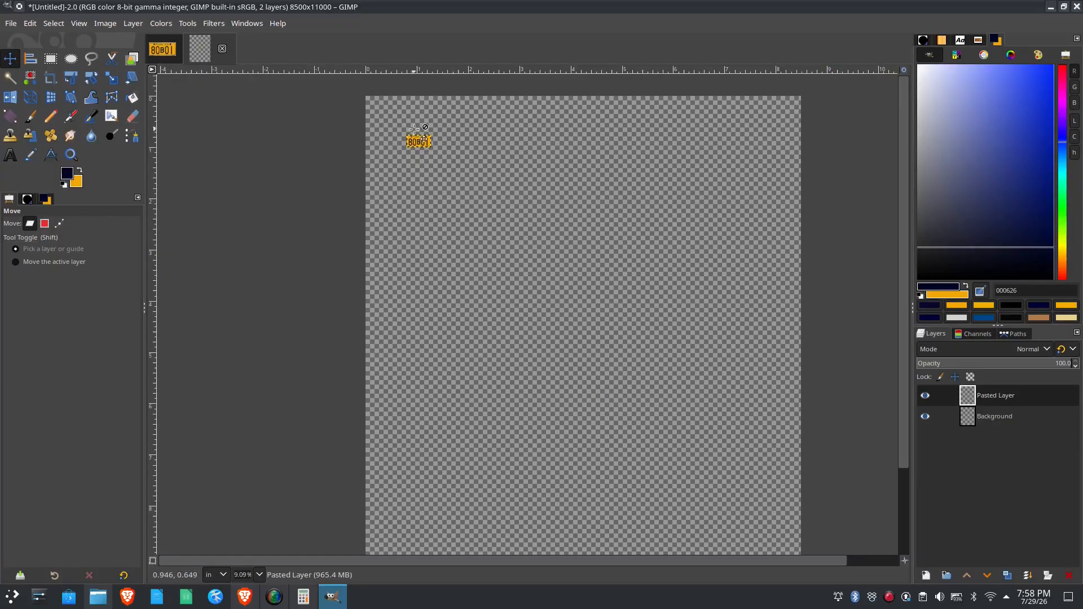
scroll(413, 129, "up", 5)
left_click_drag(560, 193, 463, 254)
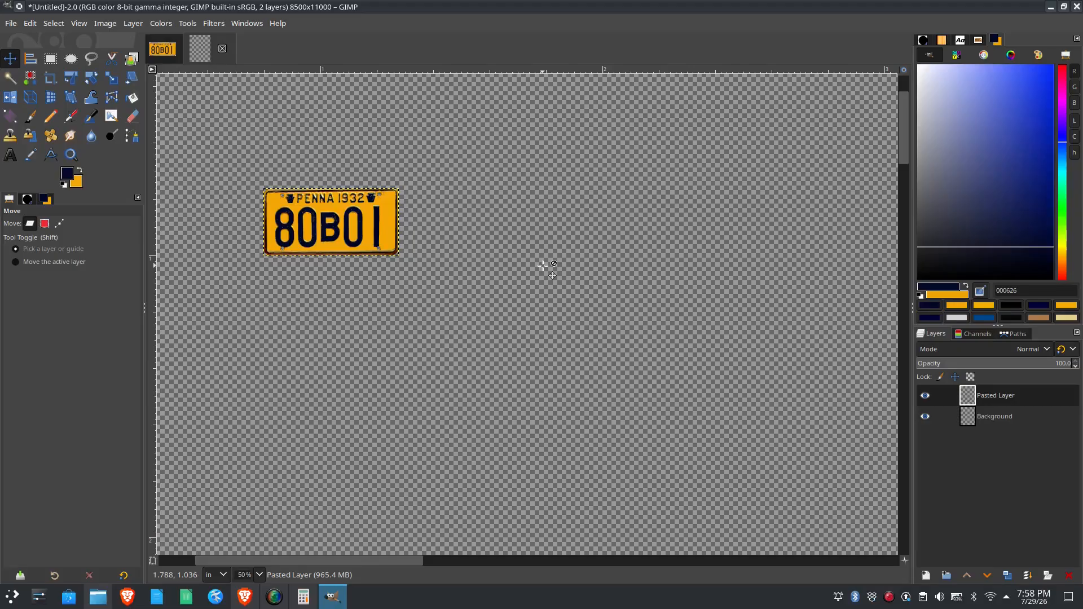
- Paste a second plate as a new layer and place it beside the first, about 0.75 inch to the right
right_click(571, 247)
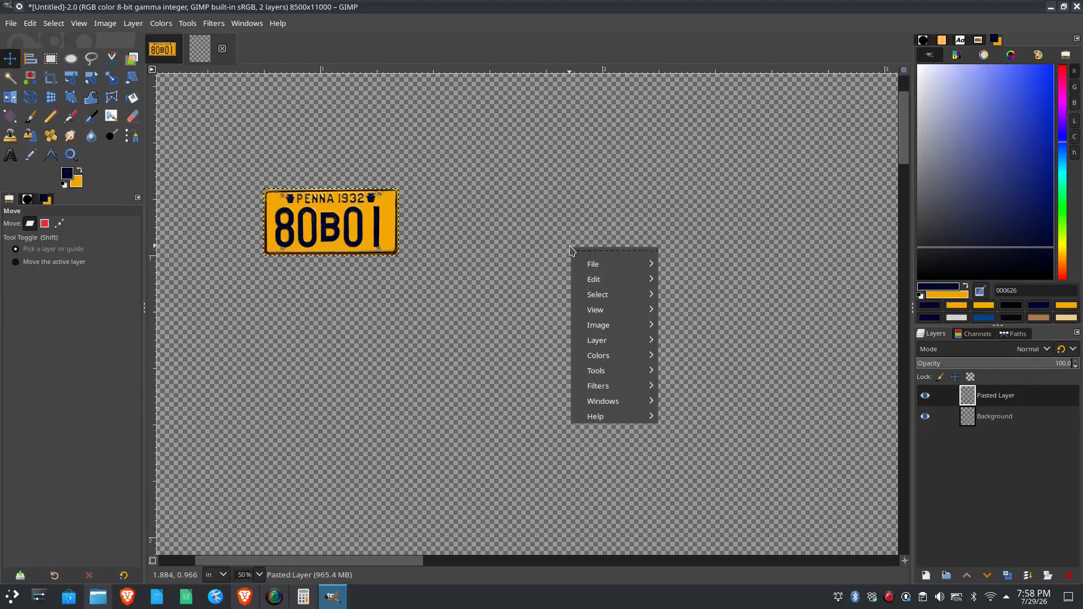
mouse_move(609, 280)
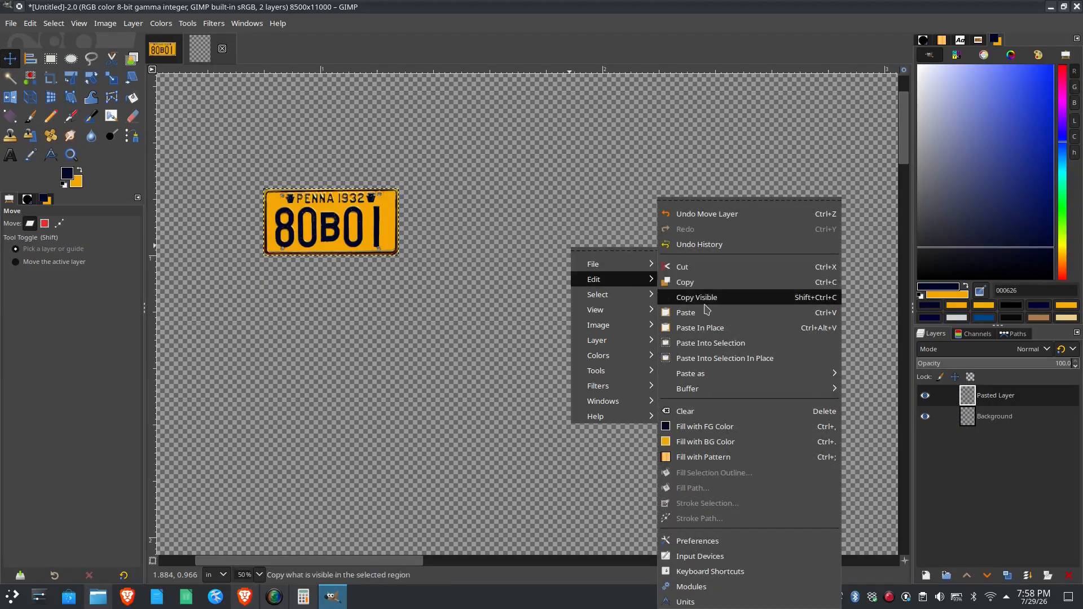
mouse_move(737, 379)
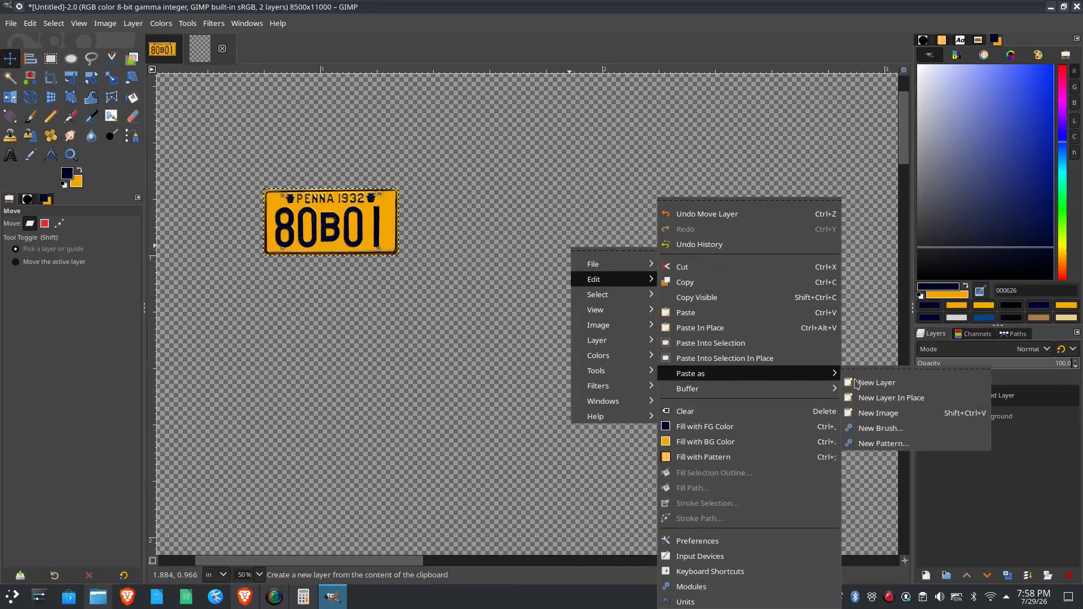
left_click(884, 387)
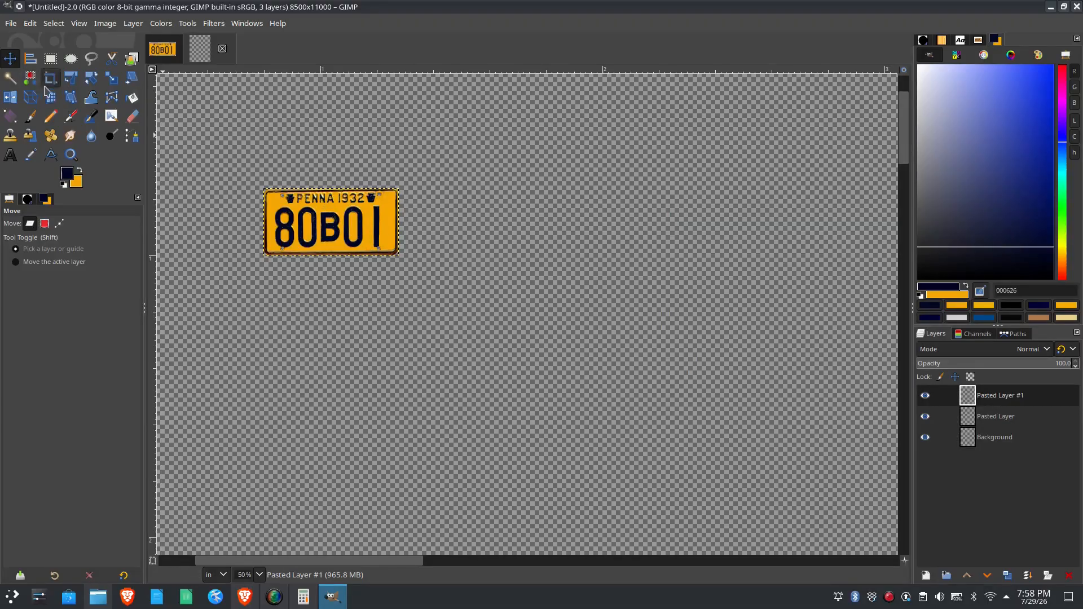
left_click_drag(318, 215, 538, 215)
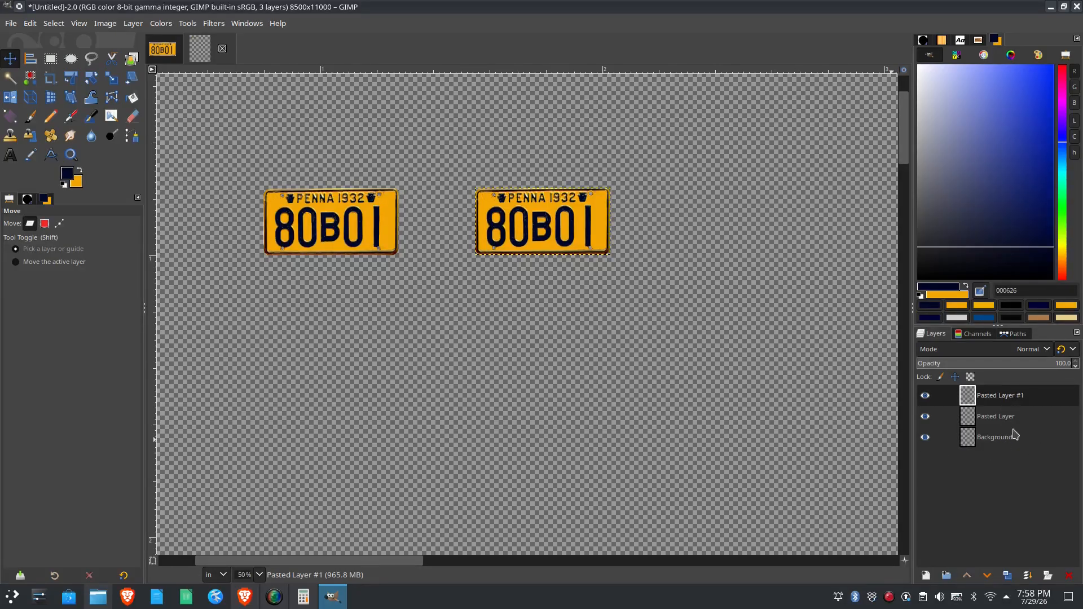
- Paste a third plate as a new layer and place it directly below the first plate, about 0.46 inch lower
right_click(533, 336)
mouse_move(592, 370)
mouse_move(710, 373)
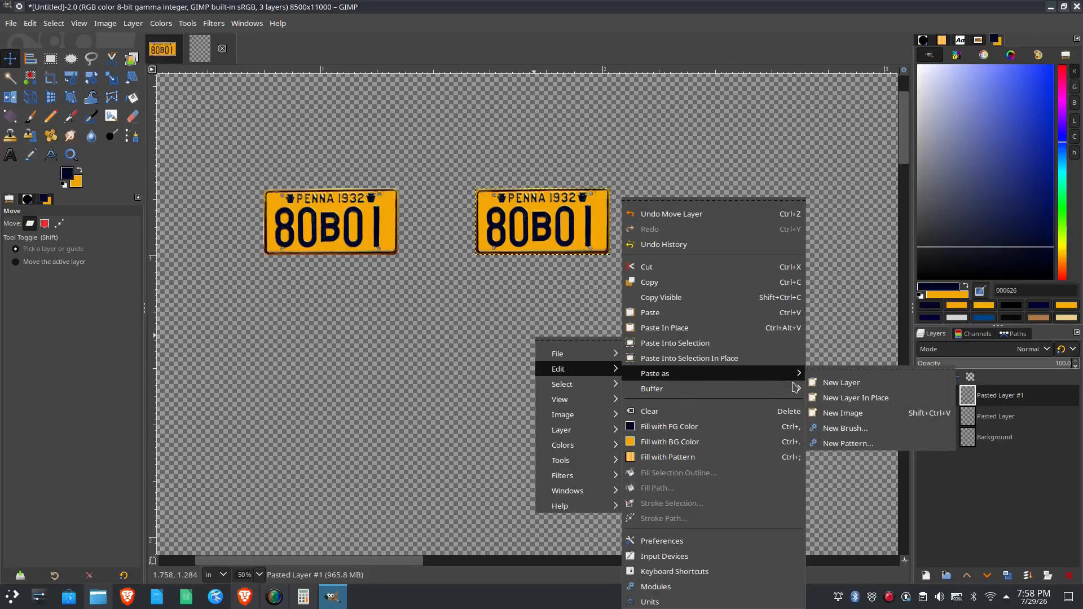
left_click(858, 388)
left_click_drag(553, 225, 343, 356)
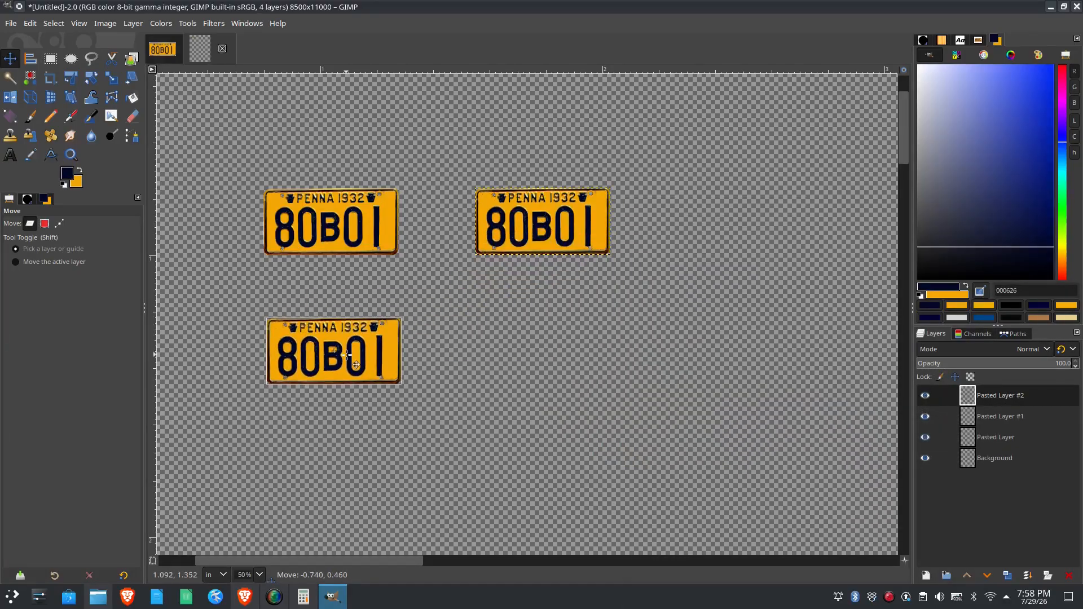
- Paste a fourth plate as a new layer and place it below the second, completing a two-by-two arrangement
right_click(546, 321)
mouse_move(589, 354)
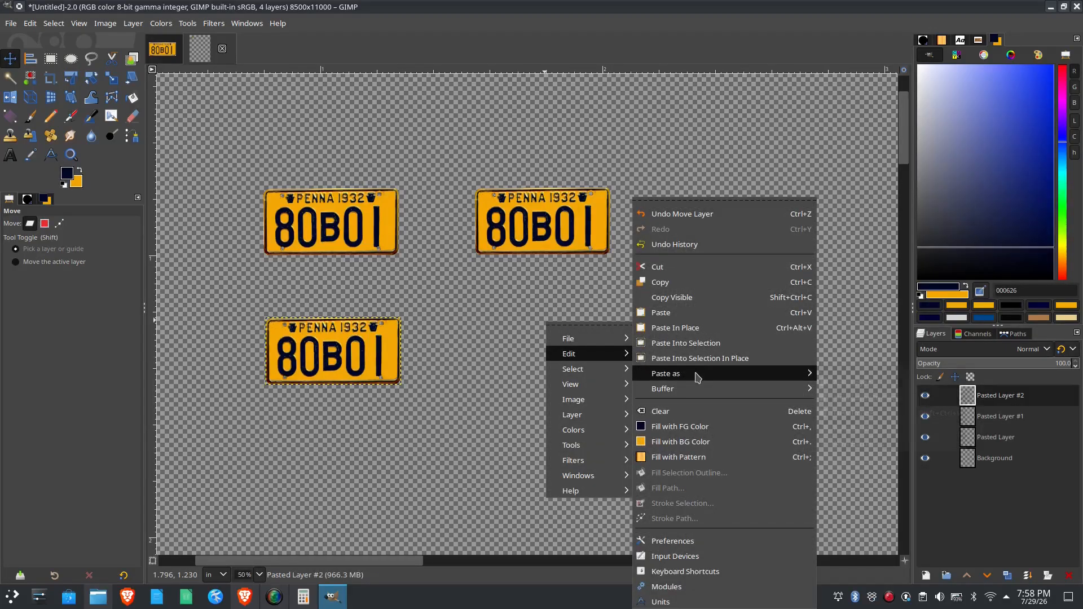
mouse_move(698, 377)
left_click(872, 386)
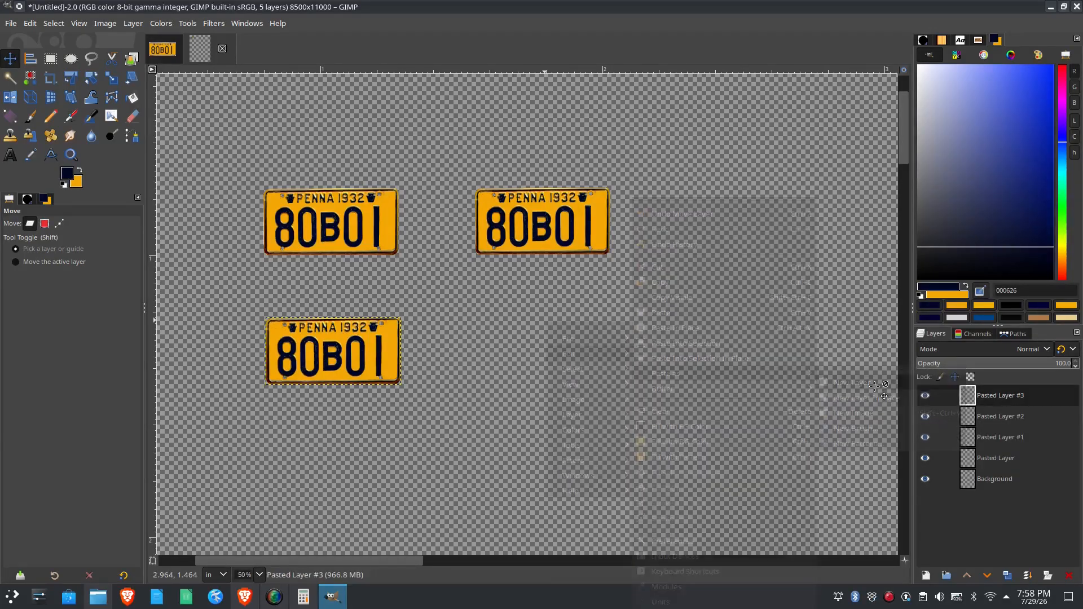
left_click_drag(372, 360, 585, 364)
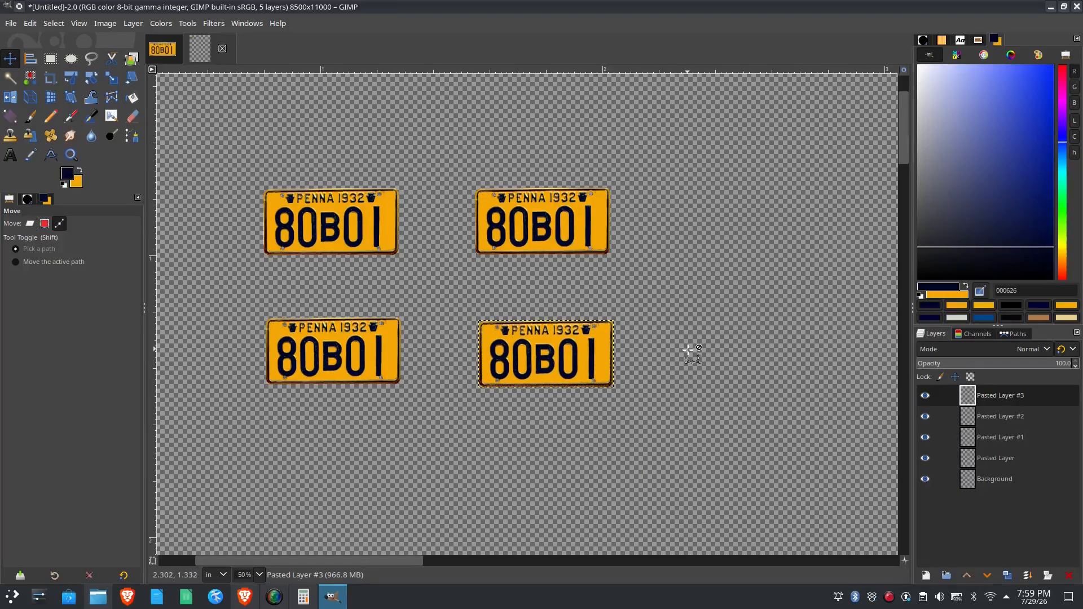
- Preview the page with the four plates for the HP_Color_LaserJet_CP1518ni printer and try to print one copy
scroll(689, 350, "down", 3)
scroll(689, 349, "down", 2)
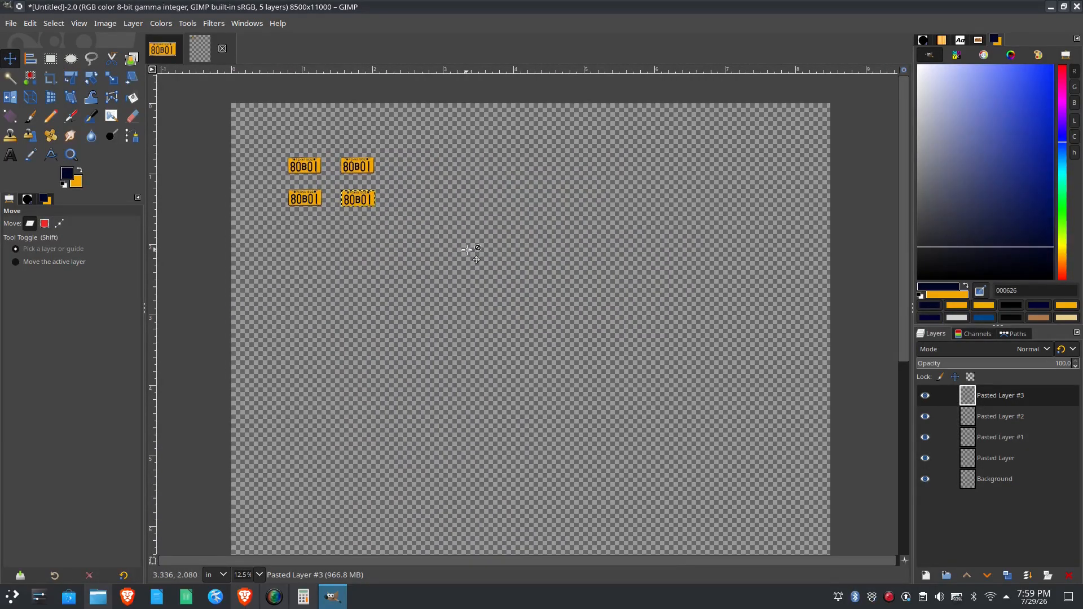
scroll(467, 251, "down", 1)
scroll(469, 255, "down", 1)
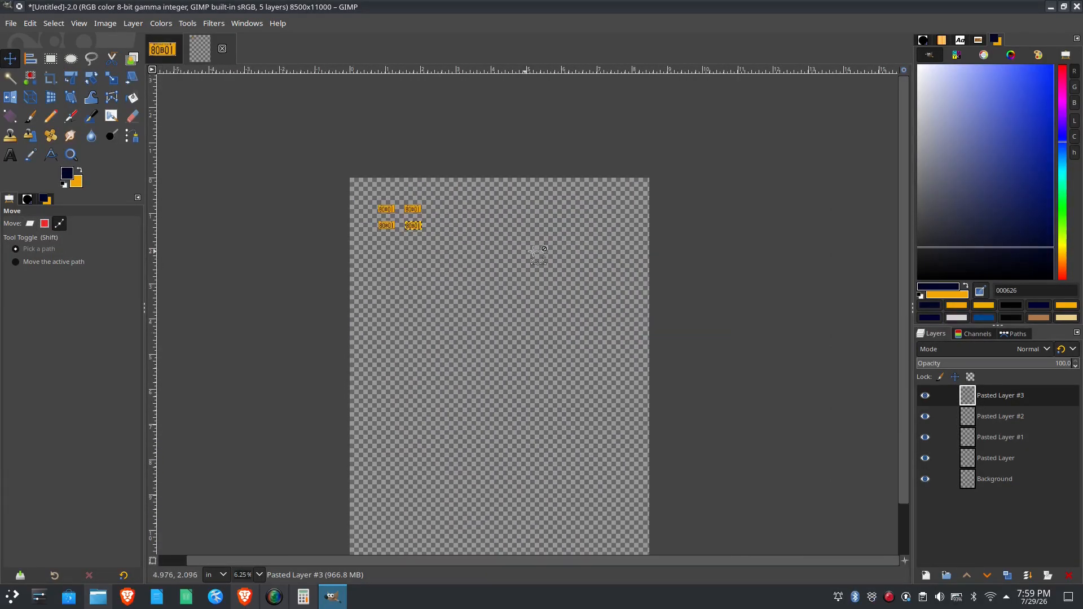
scroll(901, 190, "down", 1)
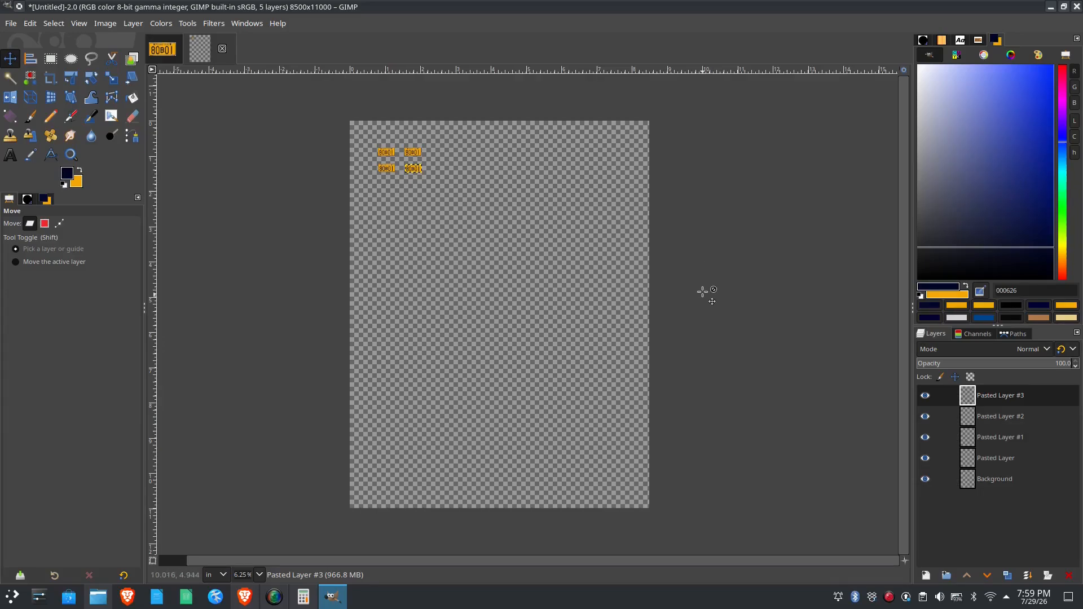
left_click(11, 23)
left_click(44, 260)
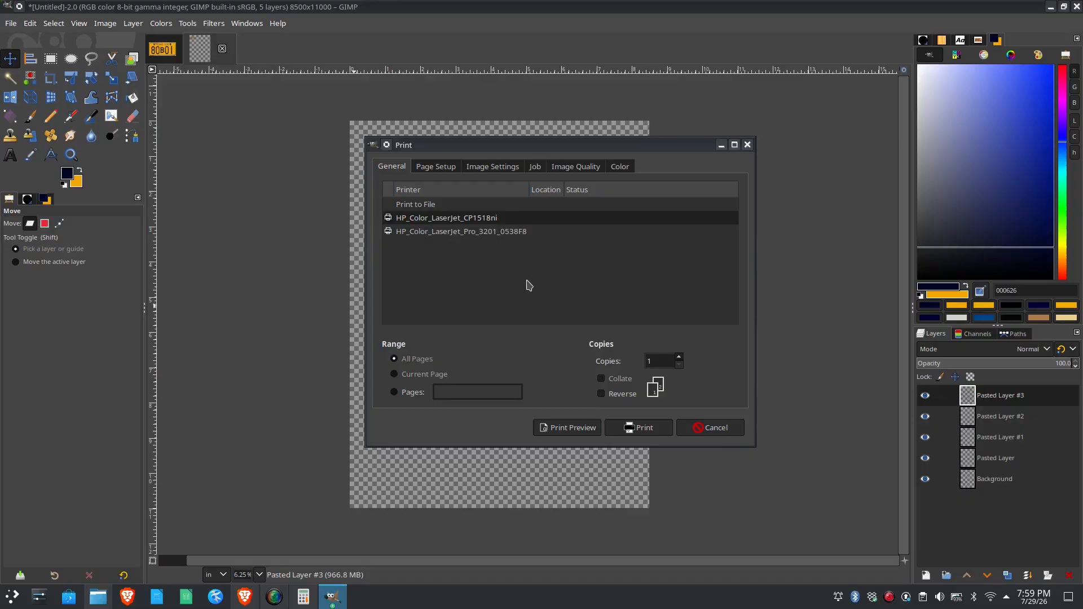
left_click(573, 428)
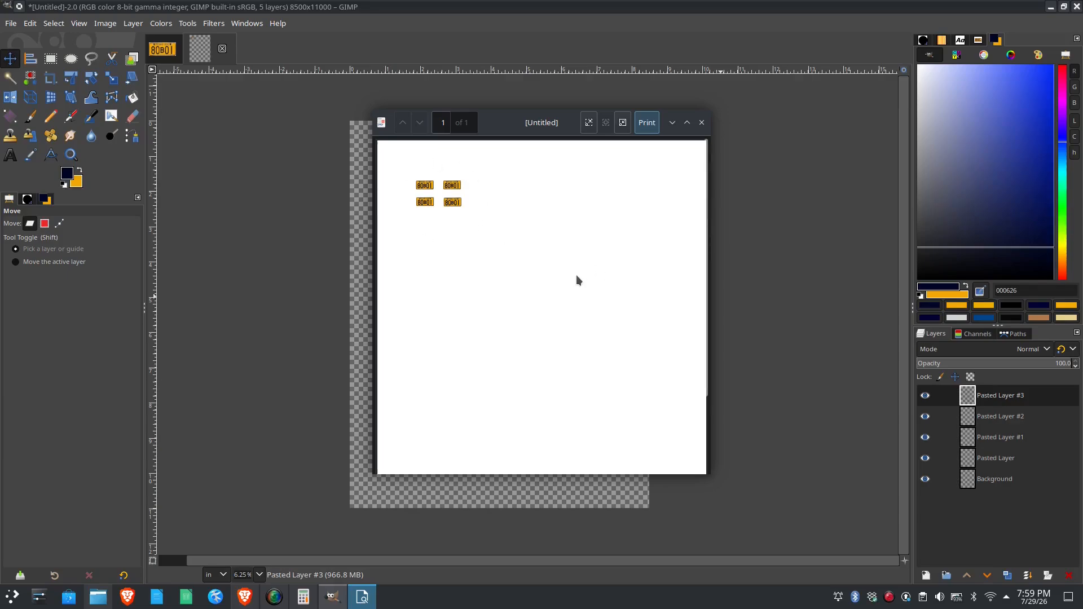
left_click(648, 123)
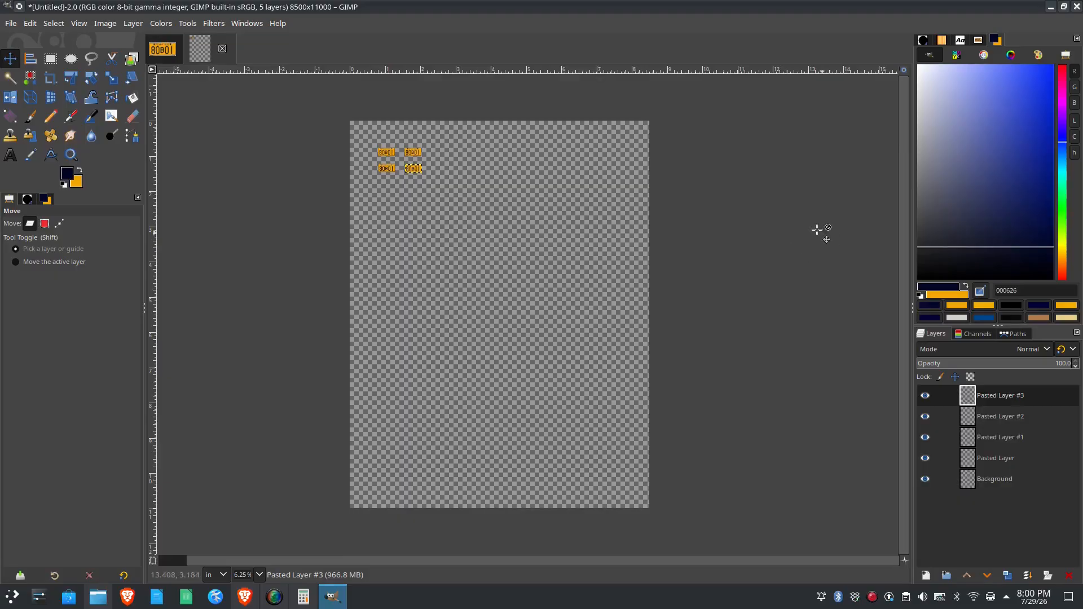
left_click(10, 24)
left_click(75, 261)
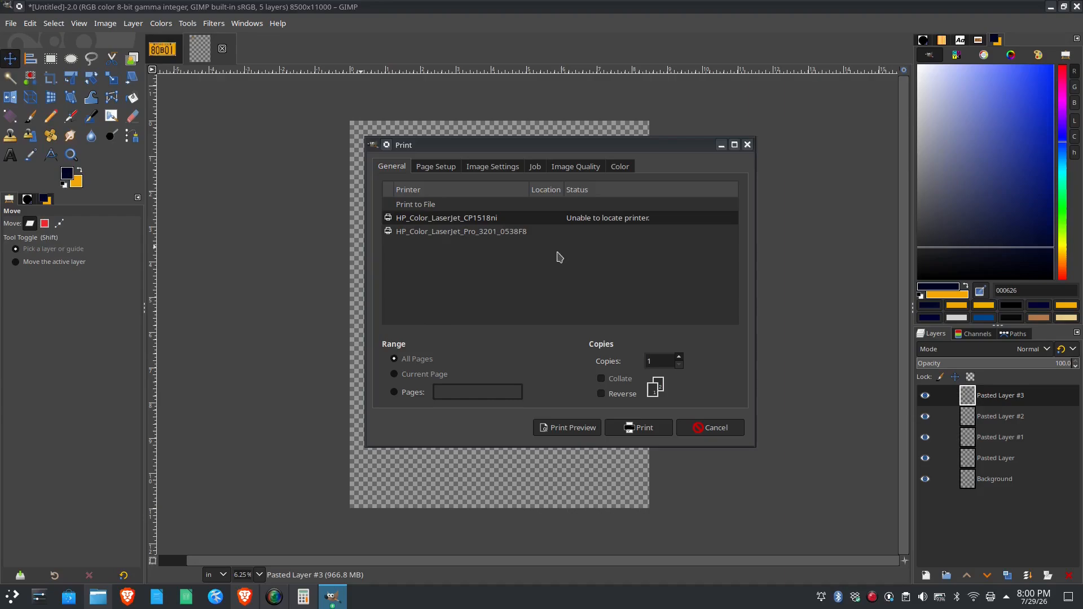
left_click(505, 232)
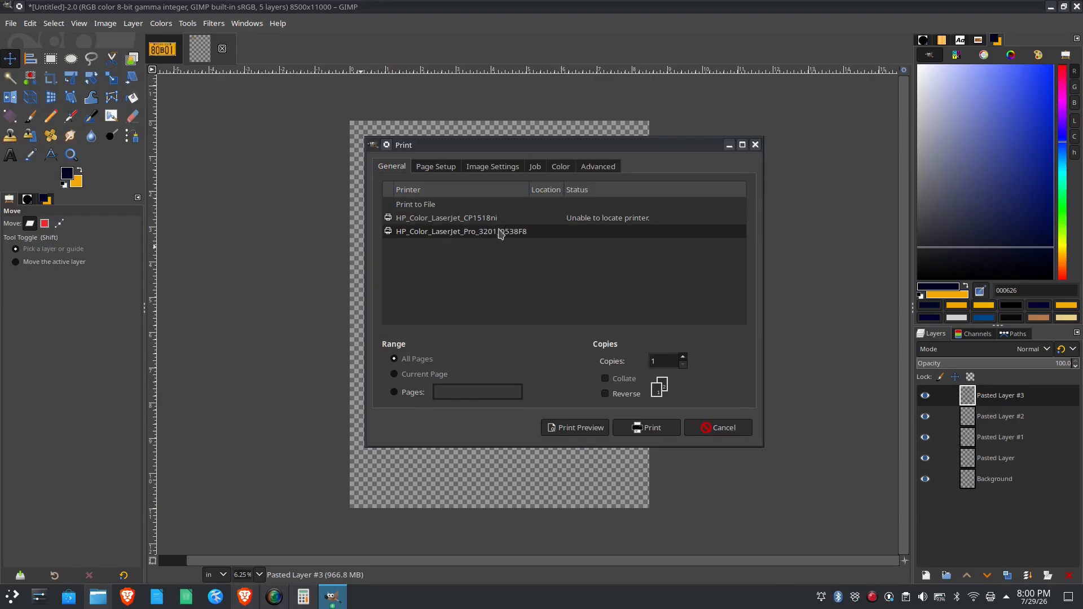
left_click(478, 219)
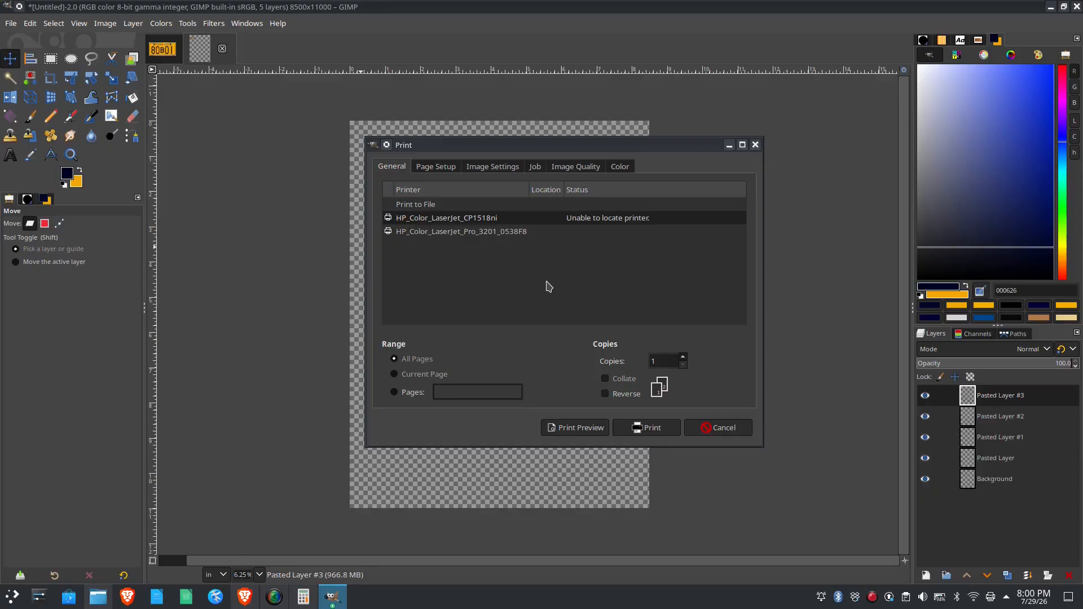
left_click(872, 596)
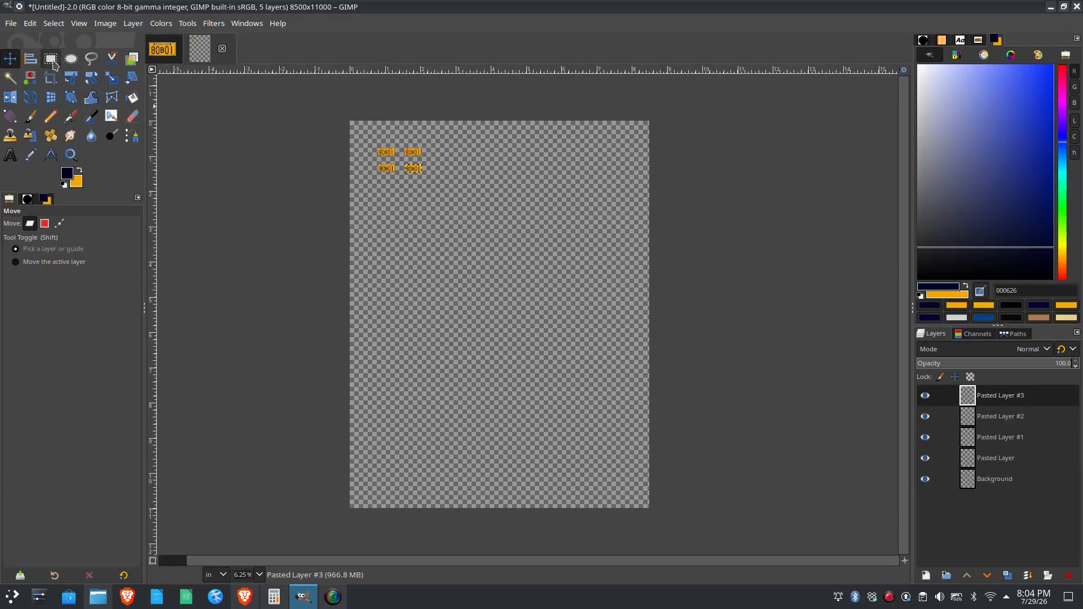
- Preview the four-plate page for the HP_Color_LaserJet_Pro_3201_0538F8 printer and print one copy from the preview
left_click(14, 25)
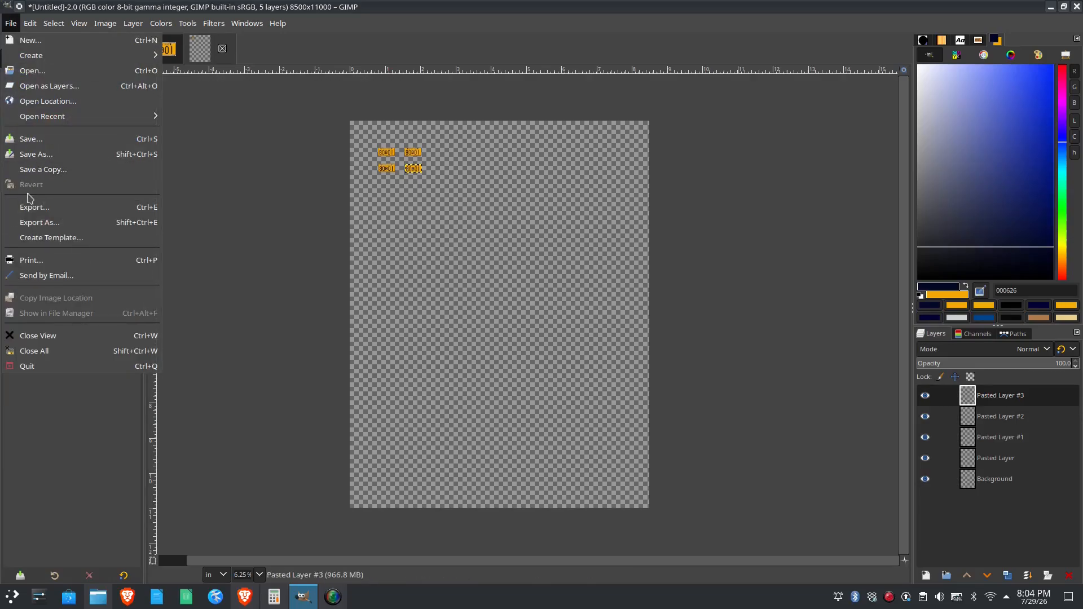
left_click(39, 262)
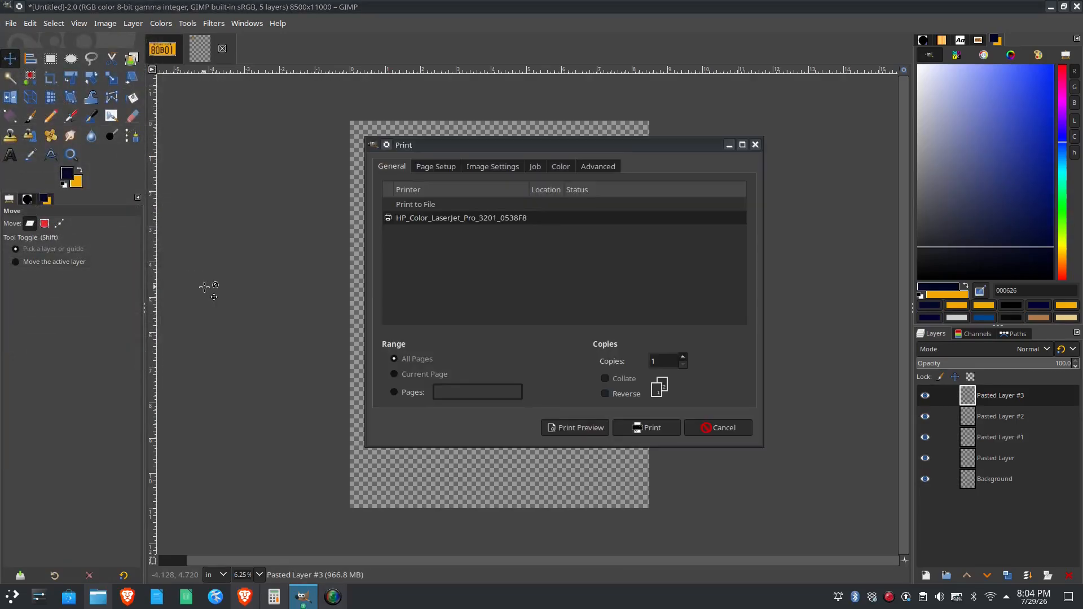
left_click(588, 429)
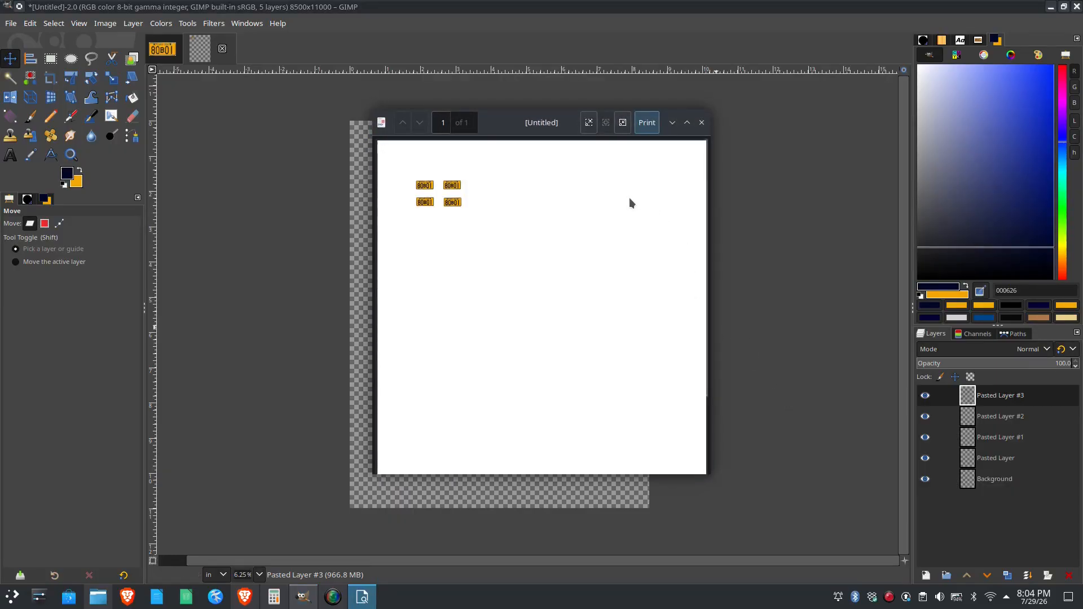
left_click(647, 122)
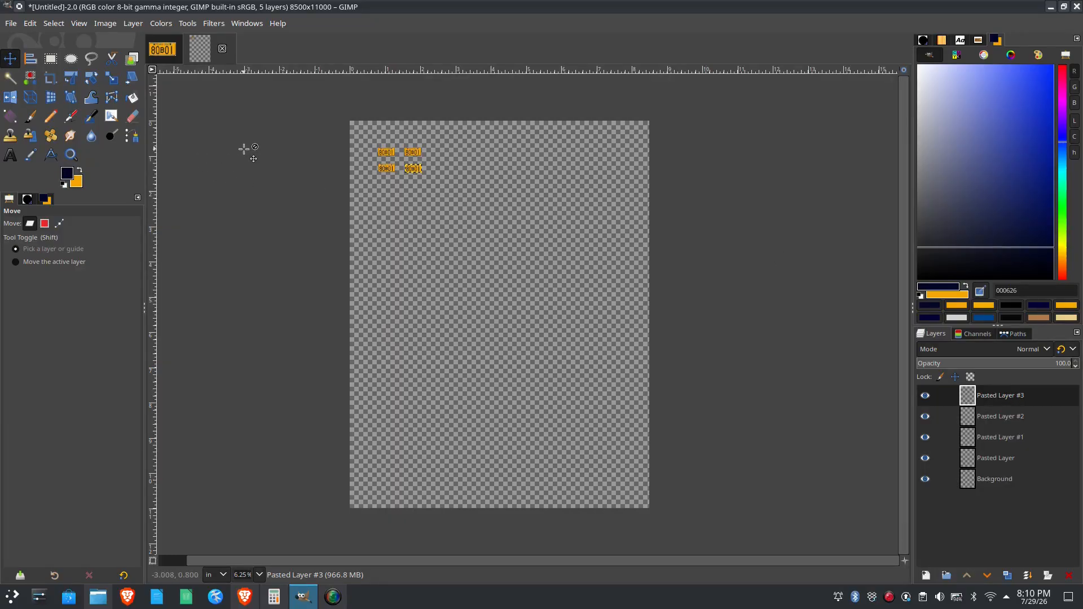
- Open the recent image Really_Crooked_OIP-4176292890.jpg
left_click(11, 23)
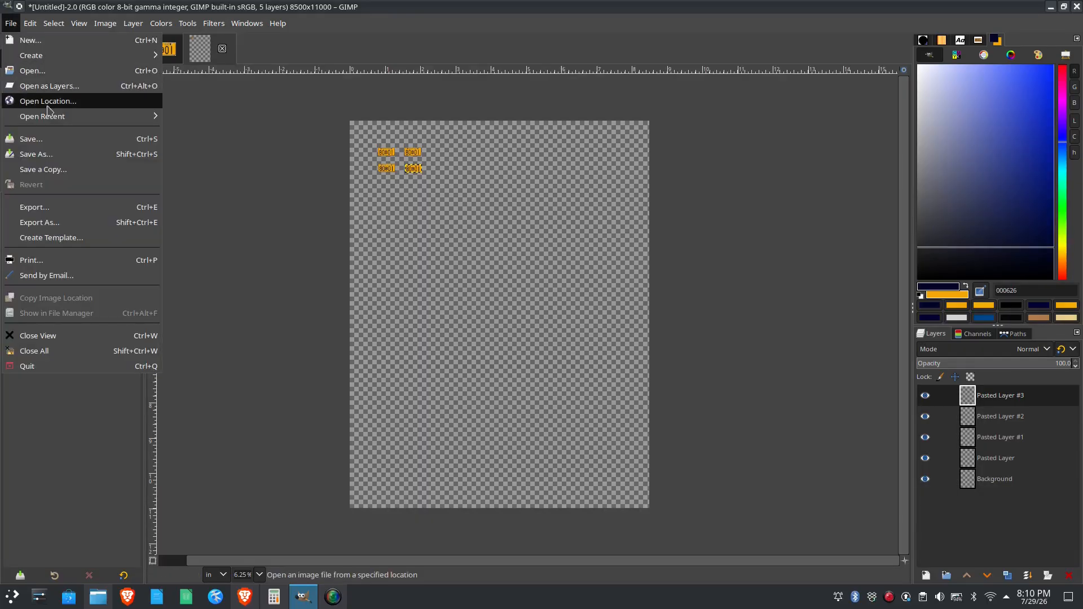
mouse_move(51, 118)
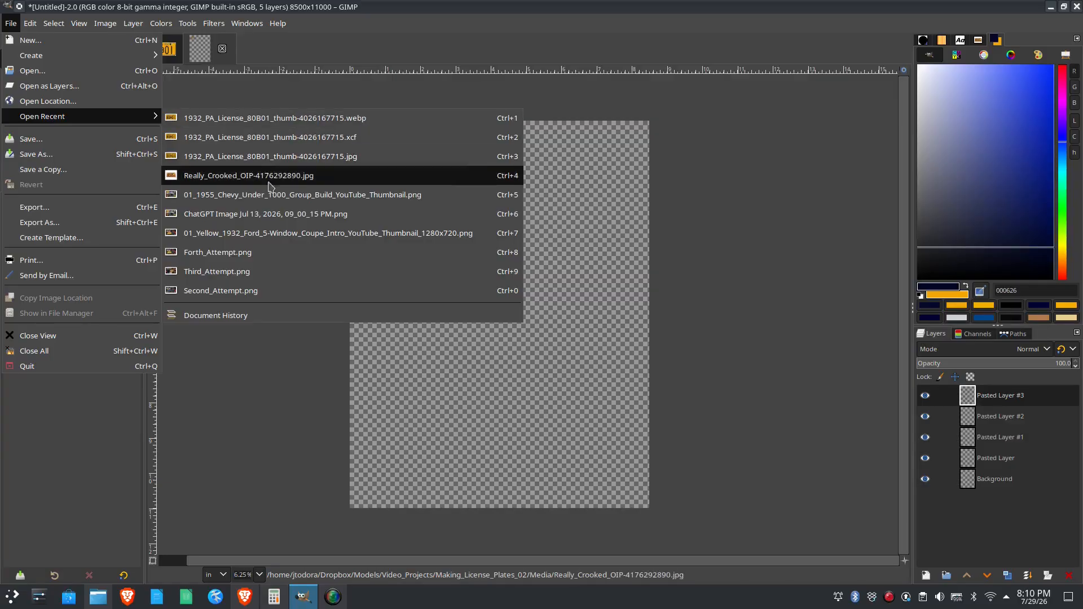
left_click(252, 177)
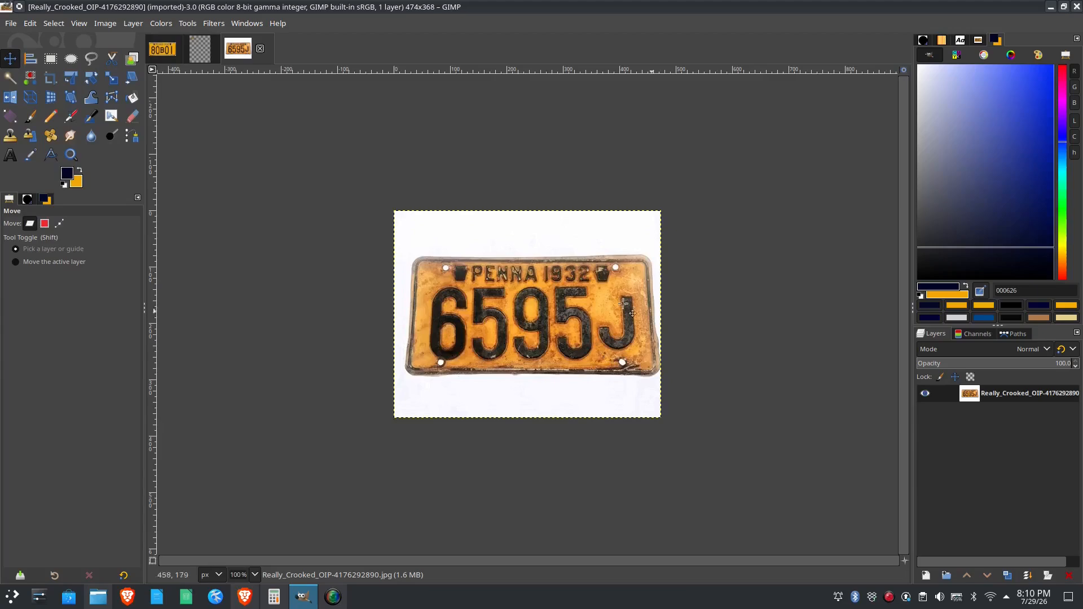
- Frame the crooked plate closely with a crop rectangle of about 454 × 220 px, positioned at 20, 74 px
scroll(575, 309, "up", 1)
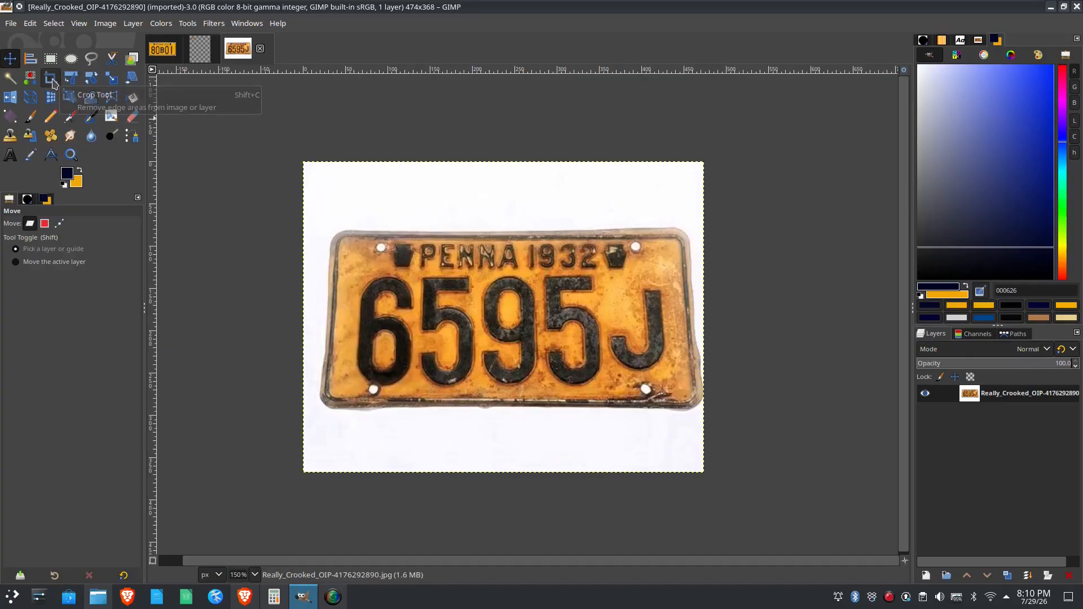
left_click(51, 80)
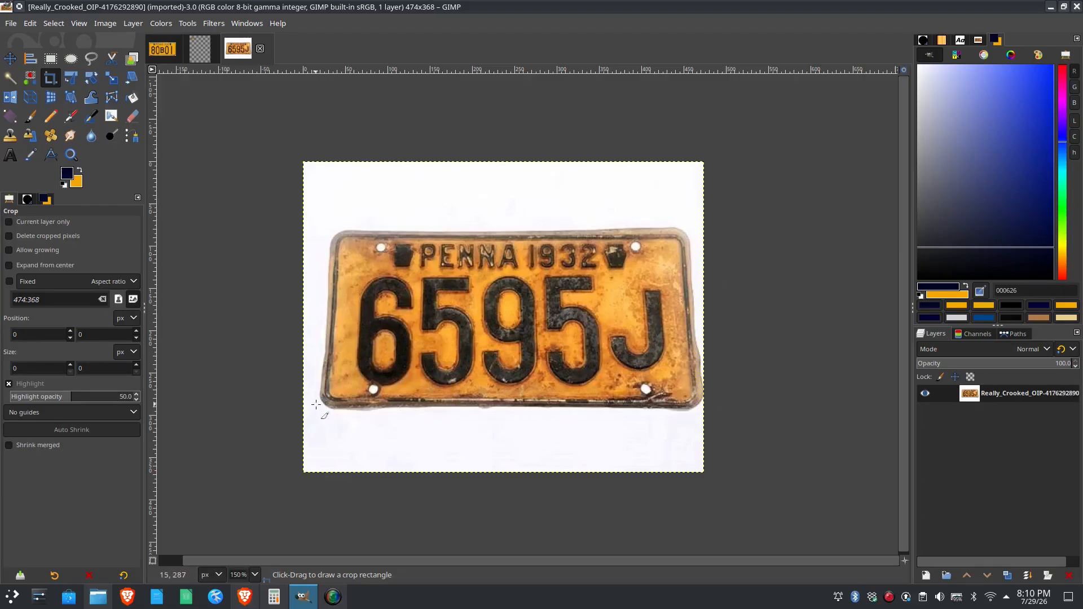
left_click_drag(319, 407, 709, 226)
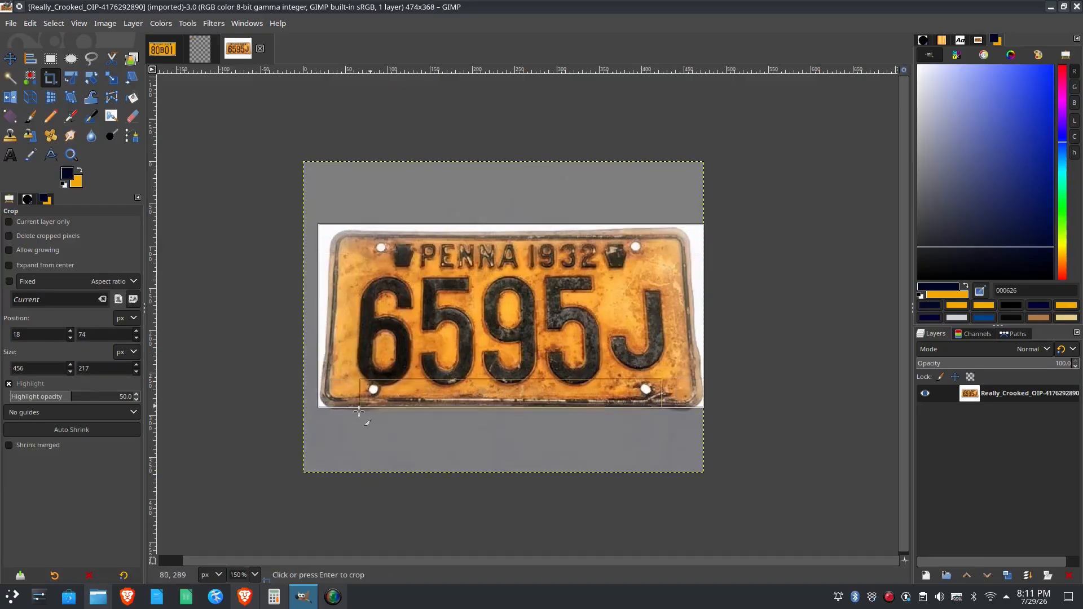
scroll(301, 418, "up", 4)
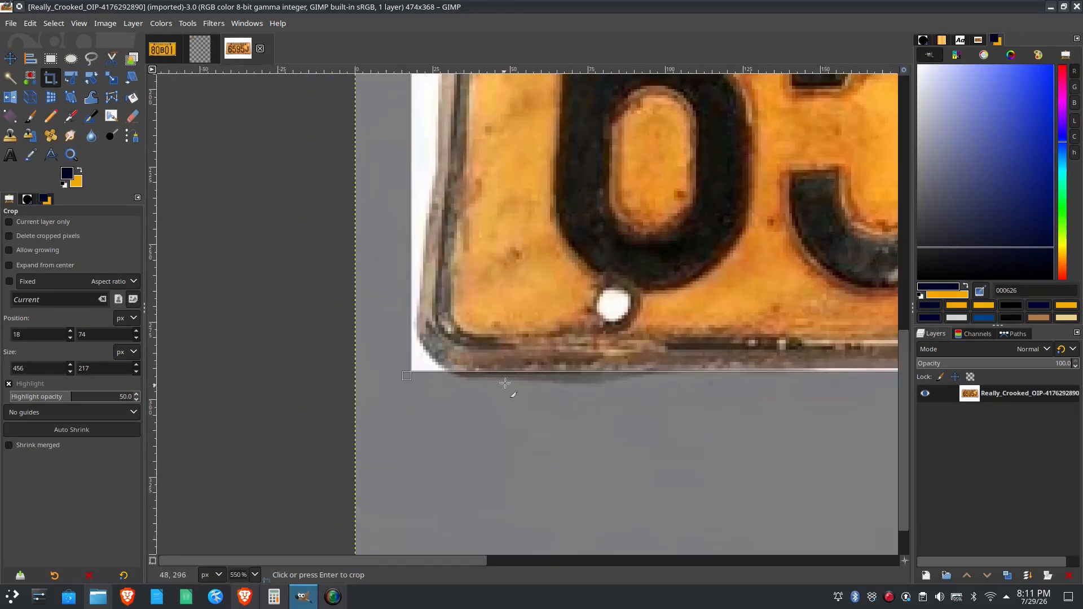
left_click_drag(505, 369, 506, 379)
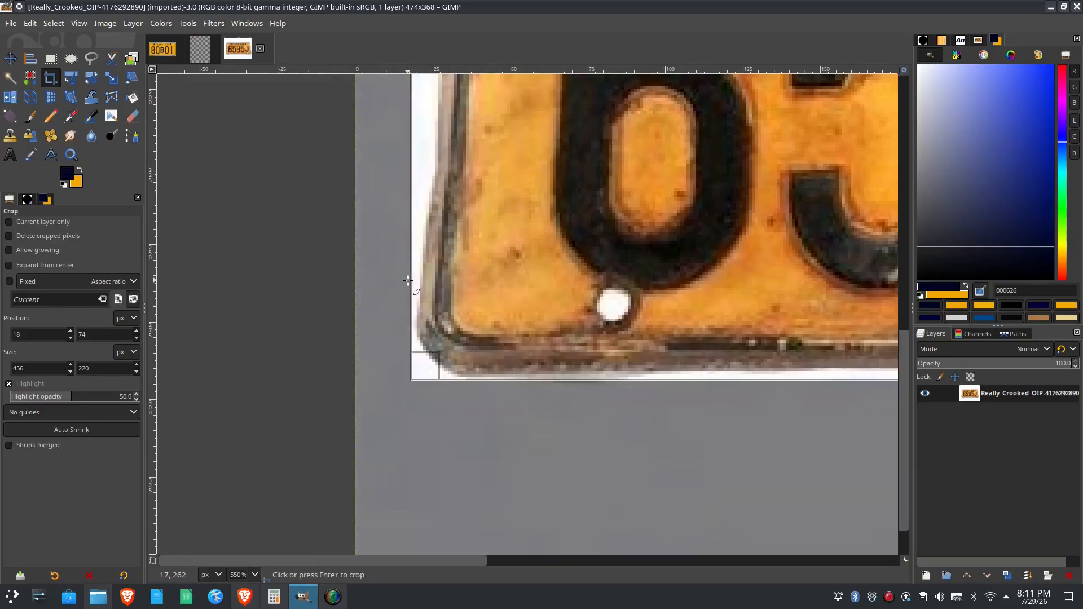
left_click_drag(414, 278, 421, 278)
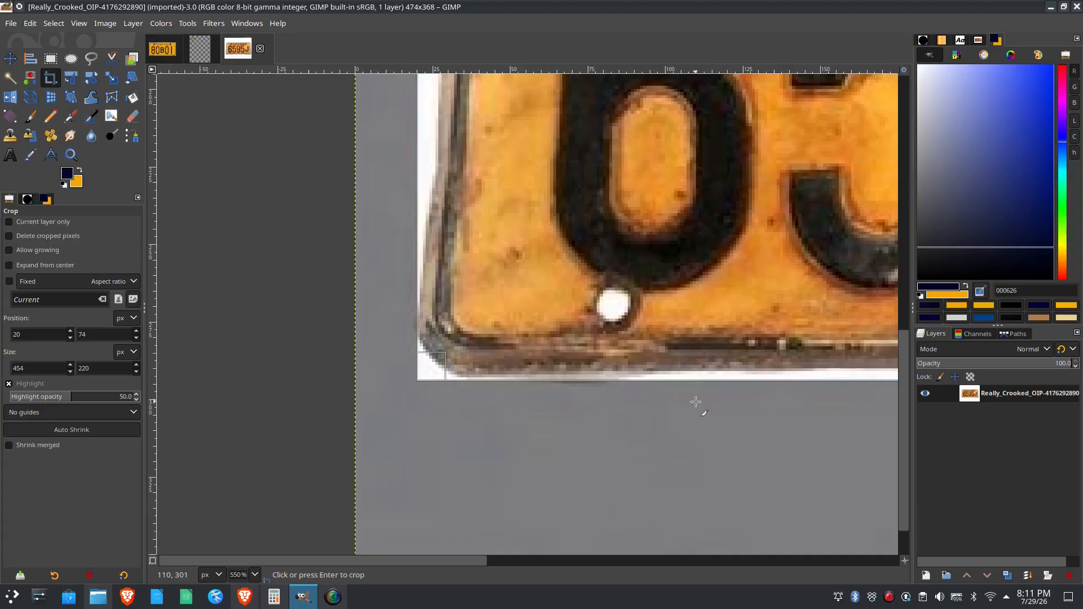
- Check the crop frame around the plate's edges, apply the crop, and fit the layer to the image size
key("1")
left_click_drag(846, 391, 525, 360)
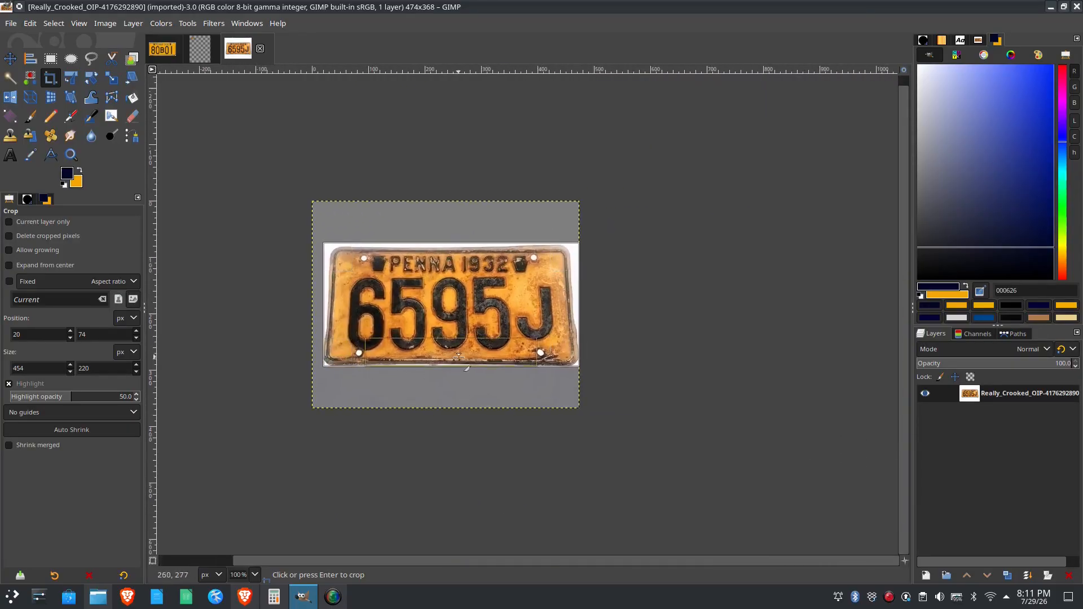
scroll(585, 353, "up", 5)
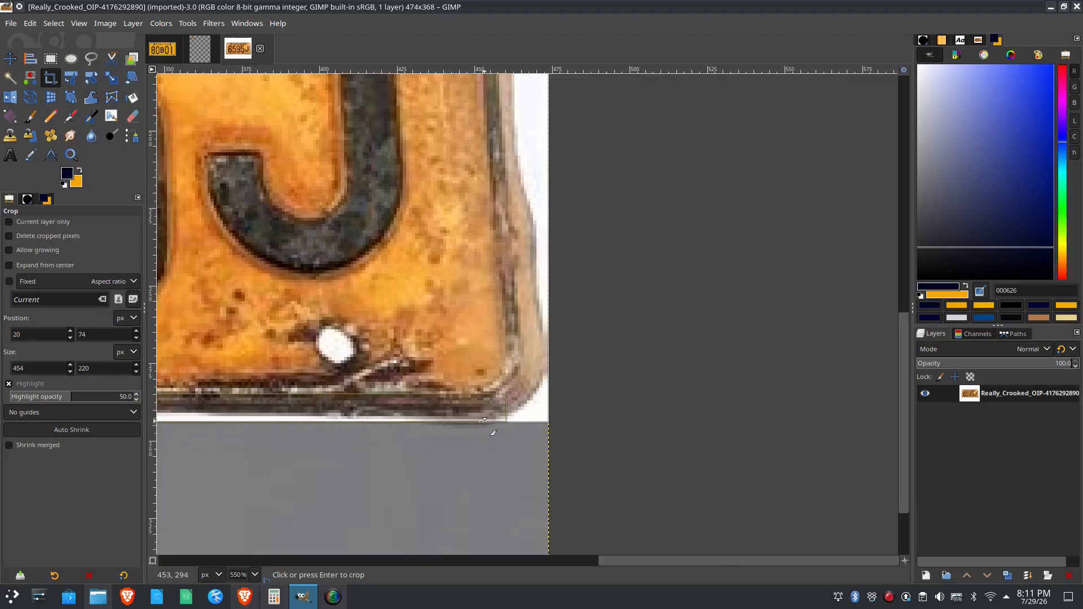
scroll(485, 421, "down", 5)
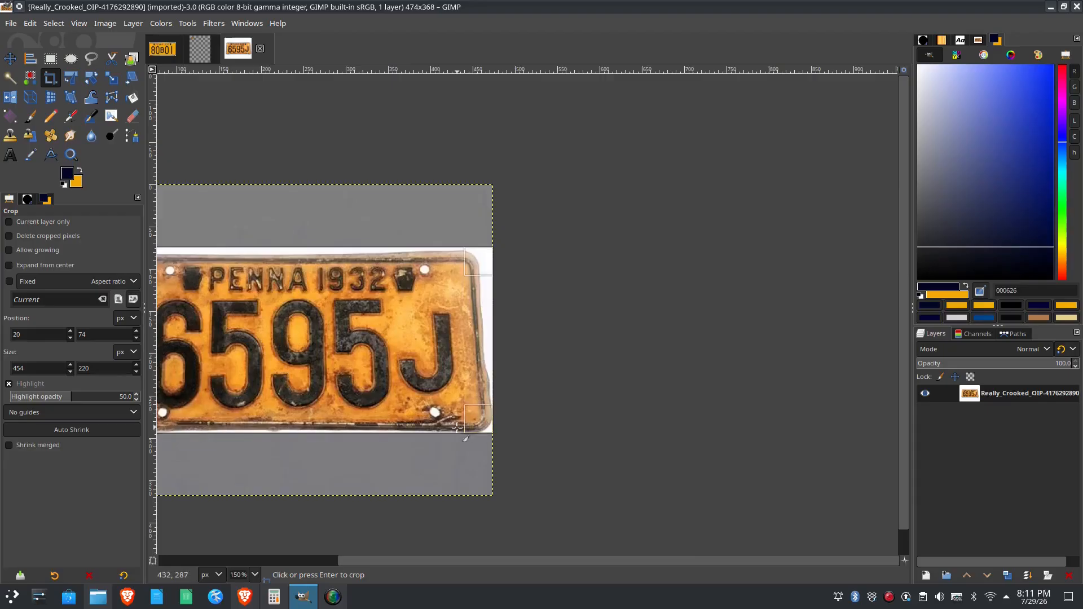
left_click_drag(437, 428, 439, 427)
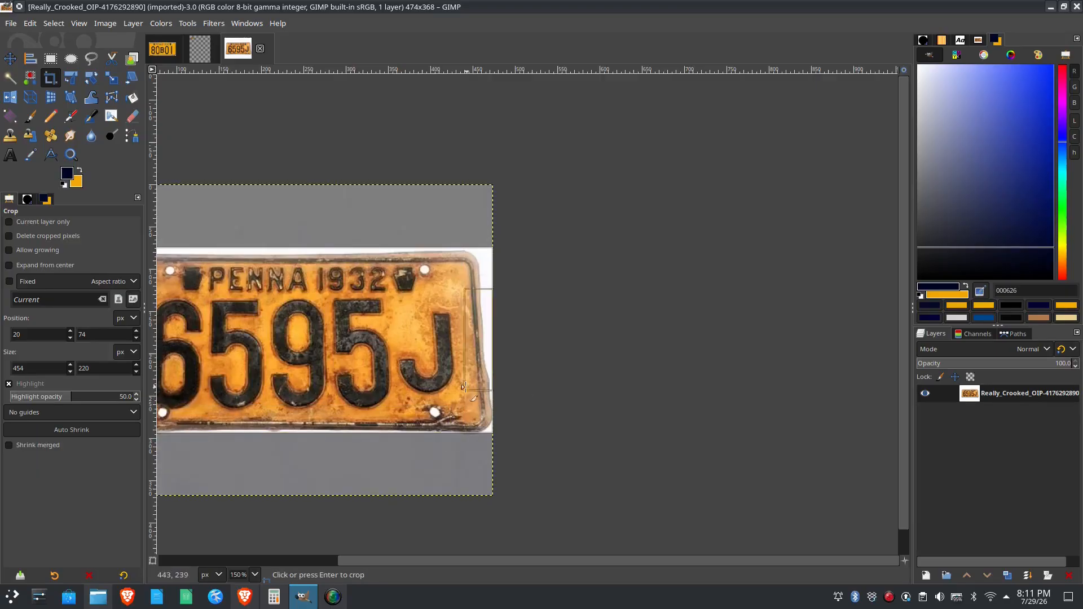
scroll(422, 385, "down", 2)
scroll(362, 385, "up", 2)
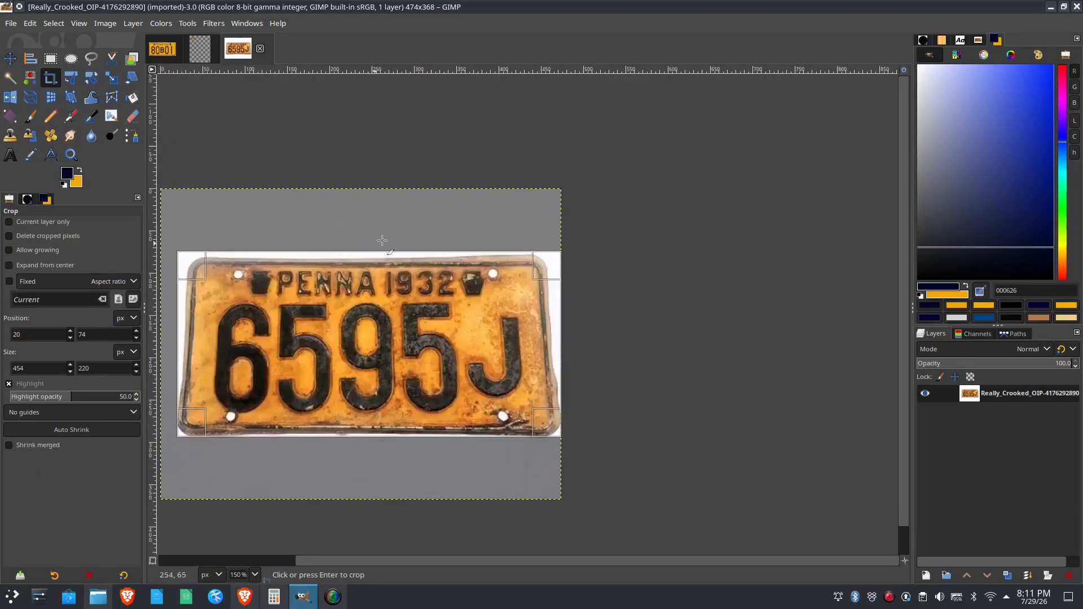
left_click_drag(361, 290, 504, 231)
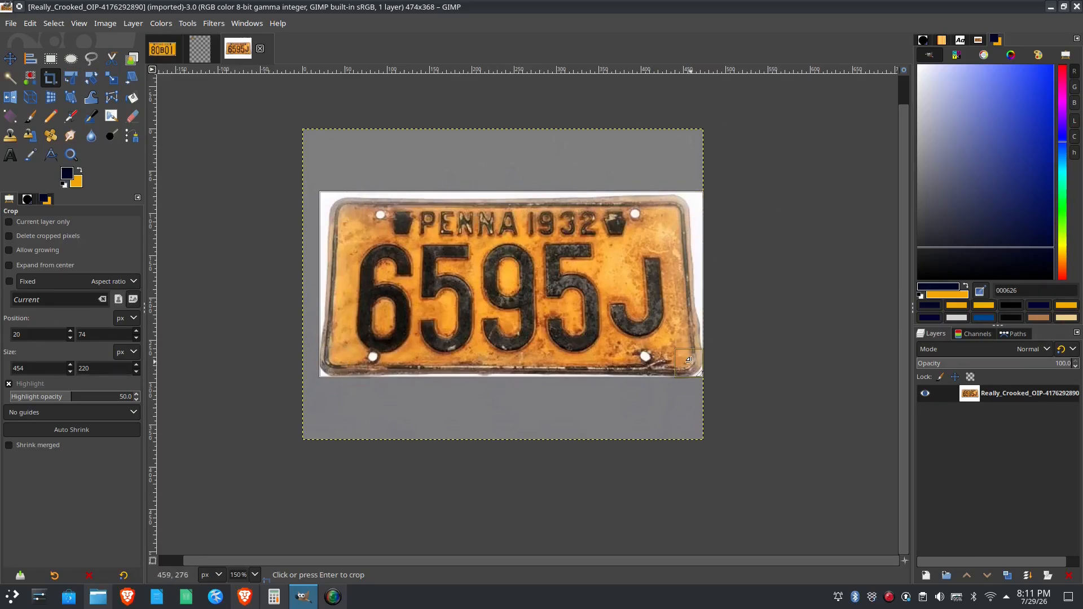
left_click(694, 209)
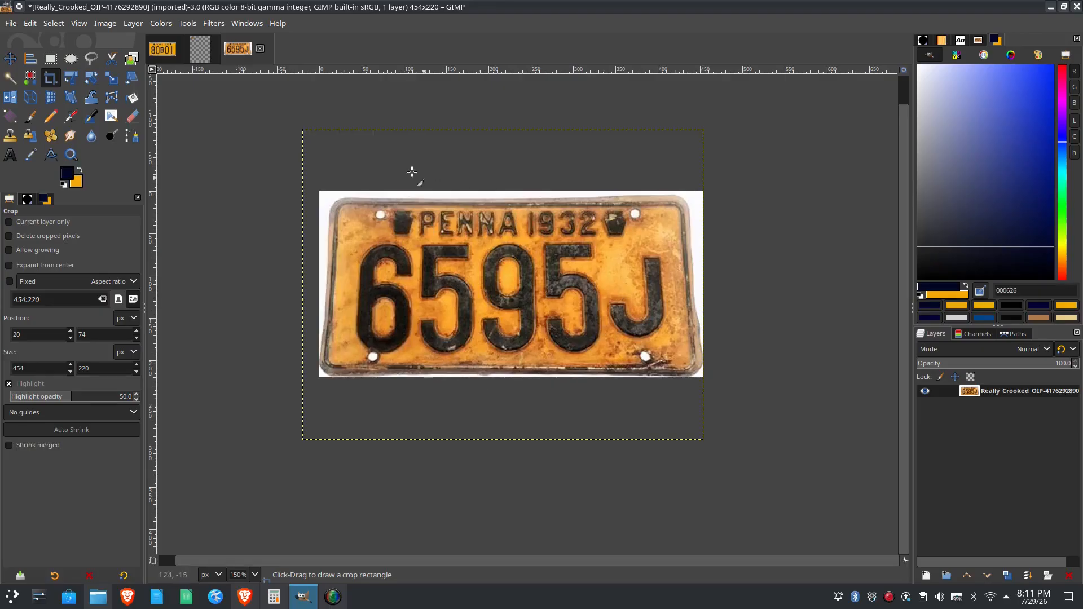
left_click(133, 25)
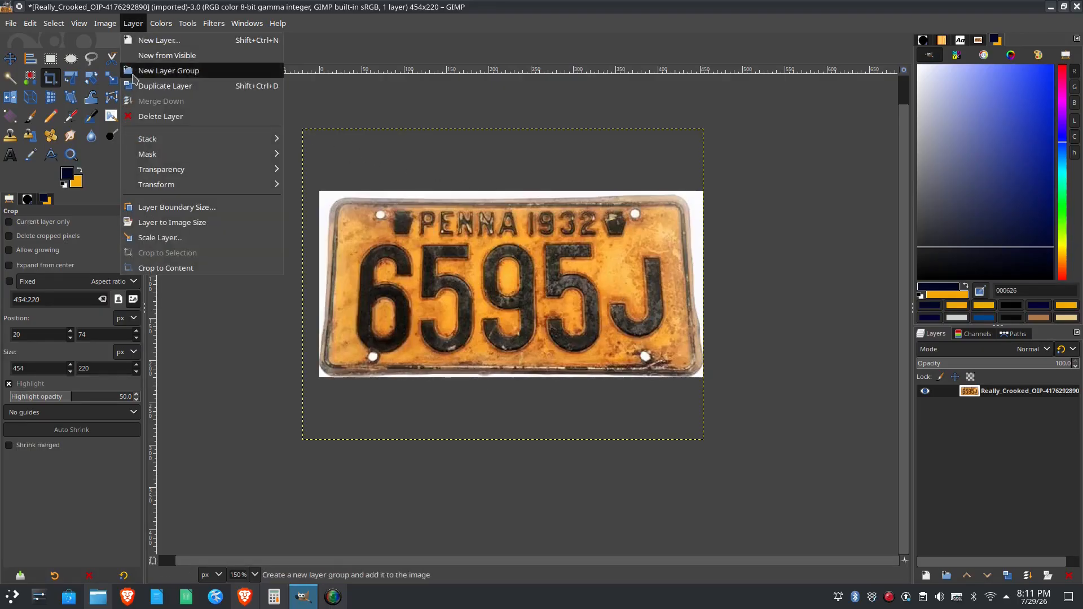
left_click(176, 225)
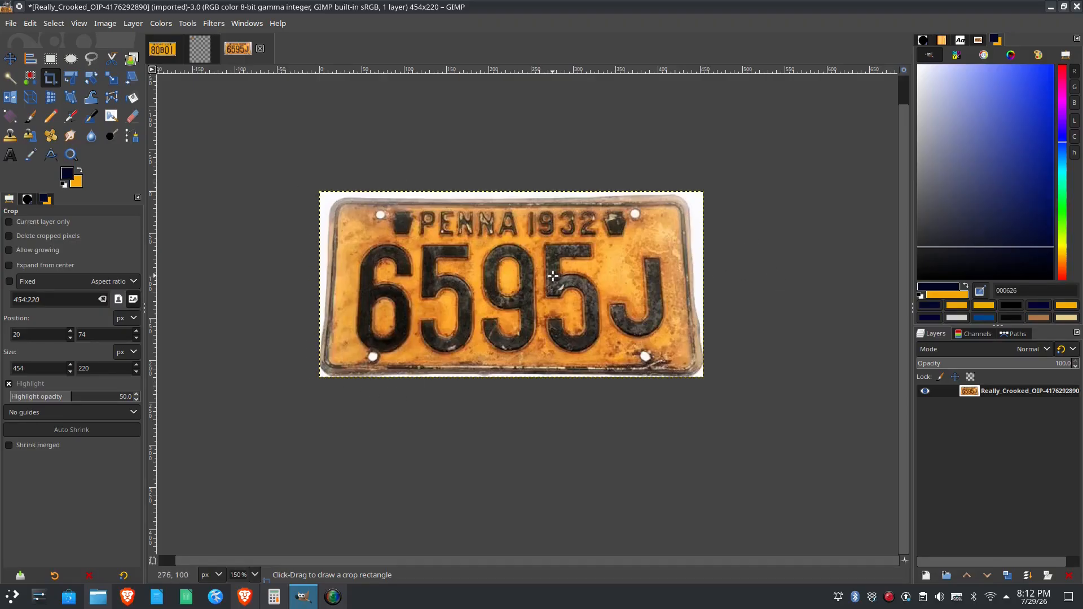
scroll(528, 275, "up", 1)
left_click_drag(527, 276, 513, 304)
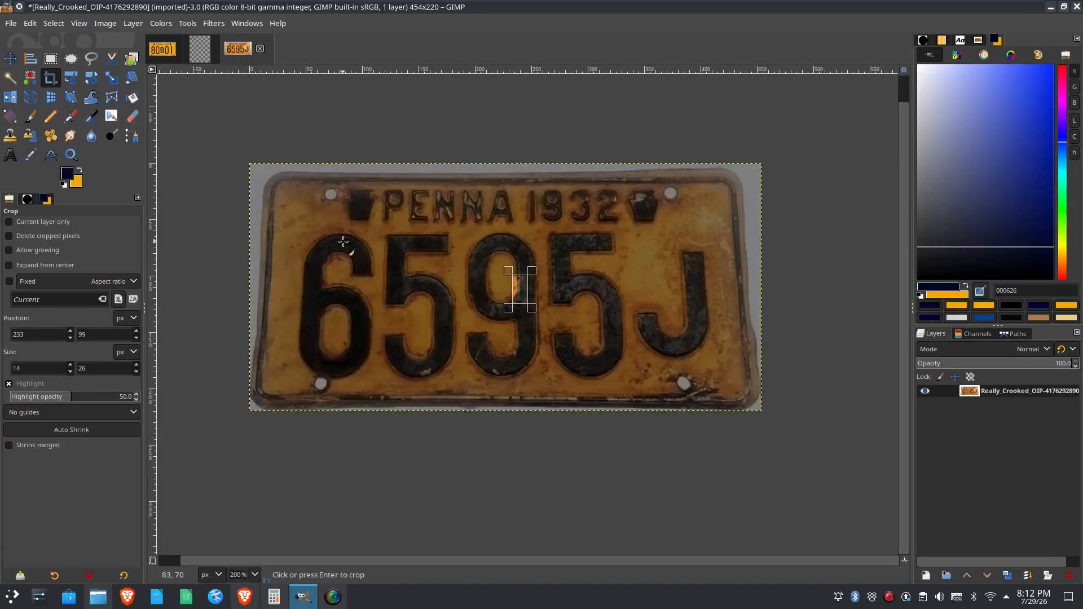
left_click(340, 246)
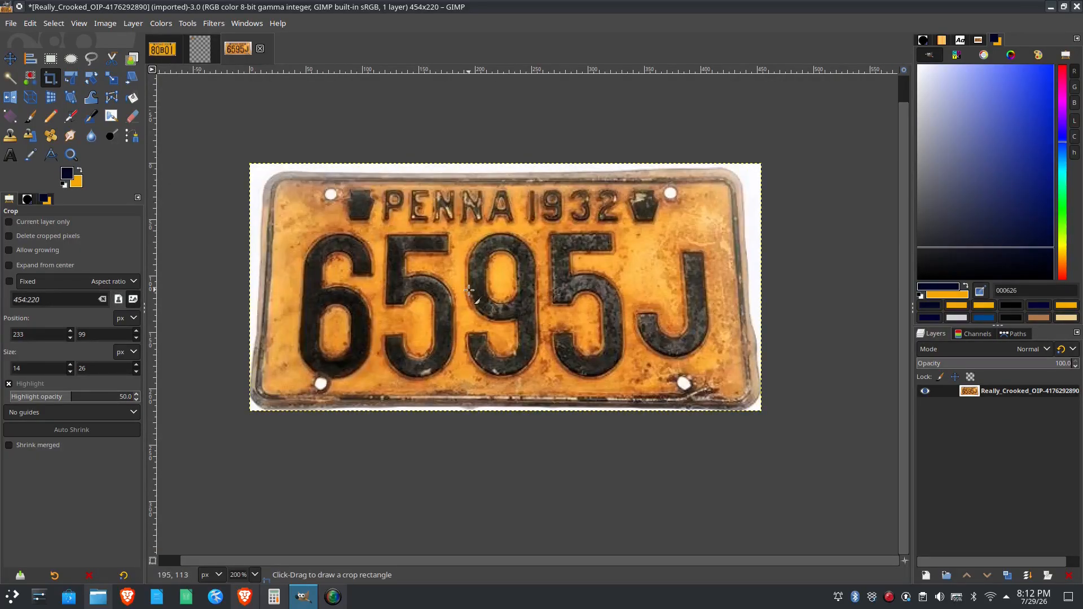
- Square up the plate by pulling both upper corners outward with Unified Transform, and fit the layer to the image size
left_click_drag(468, 291, 410, 396)
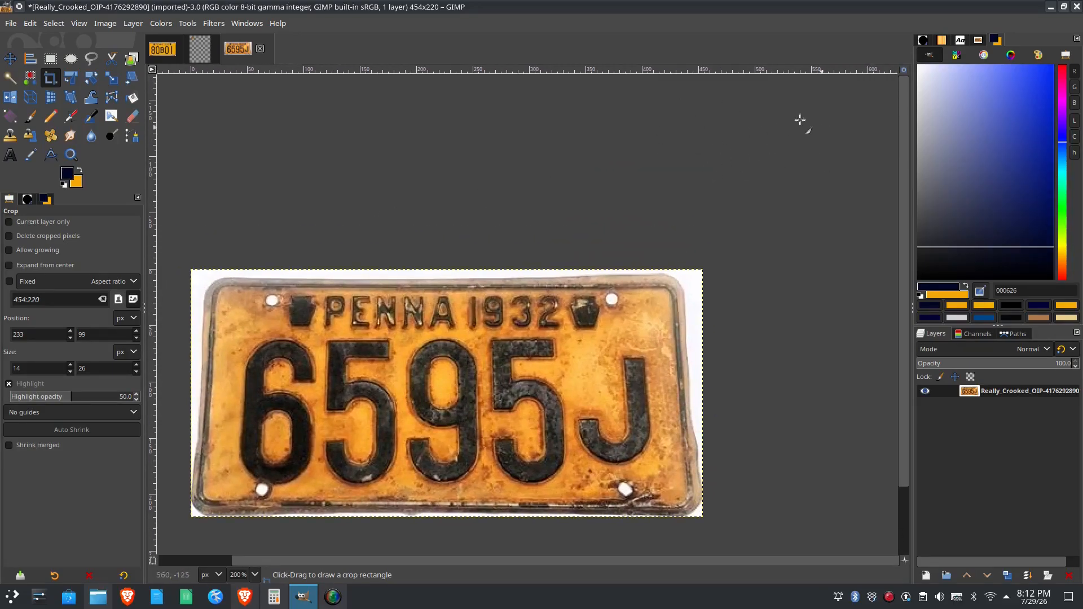
left_click(71, 81)
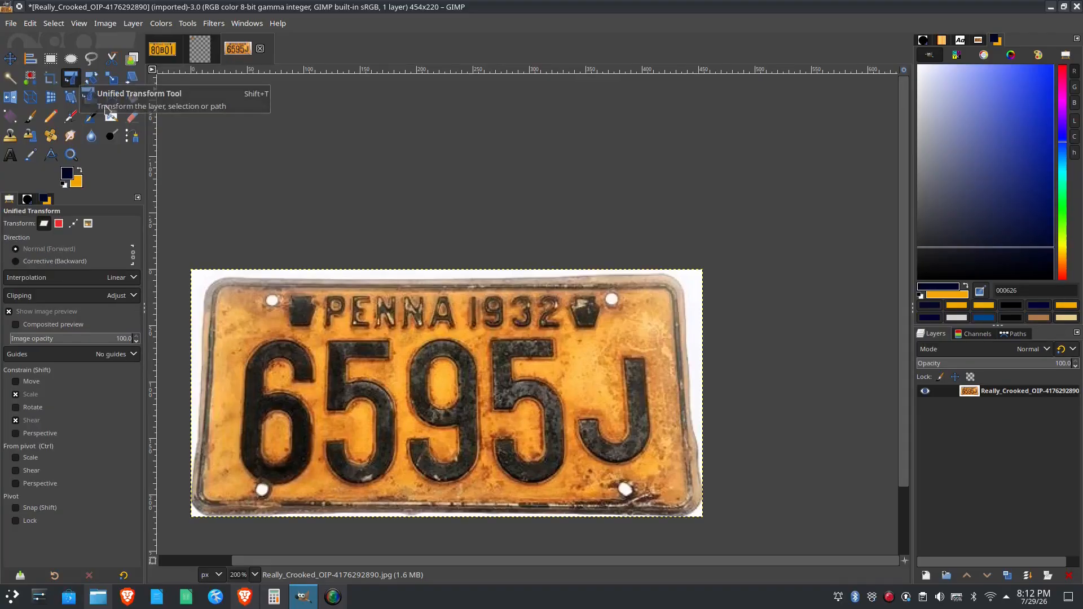
left_click(402, 385)
left_click_drag(402, 384, 403, 385)
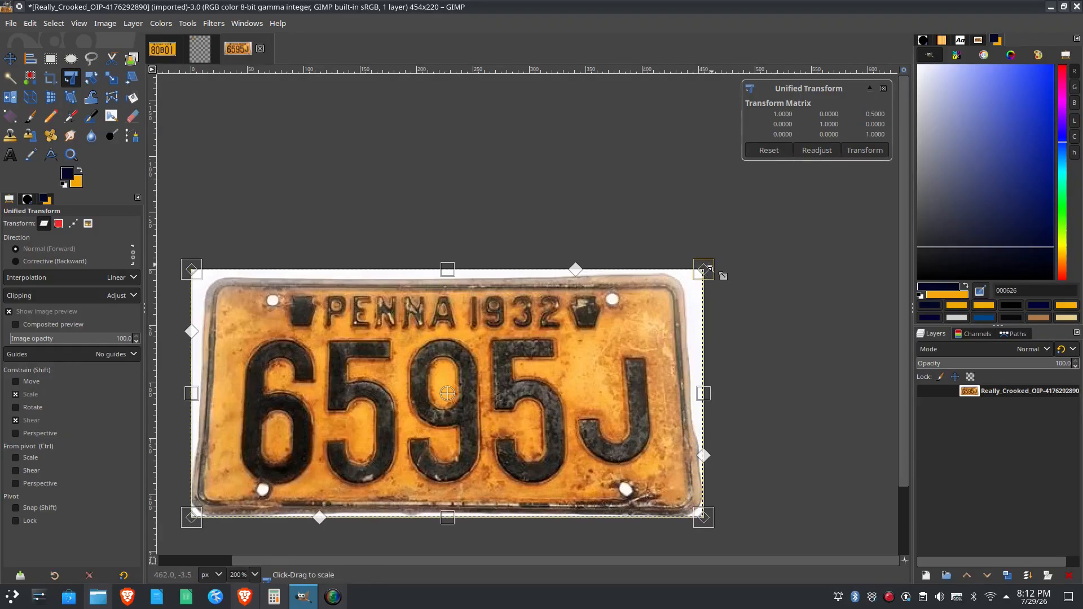
left_click_drag(699, 273, 722, 268)
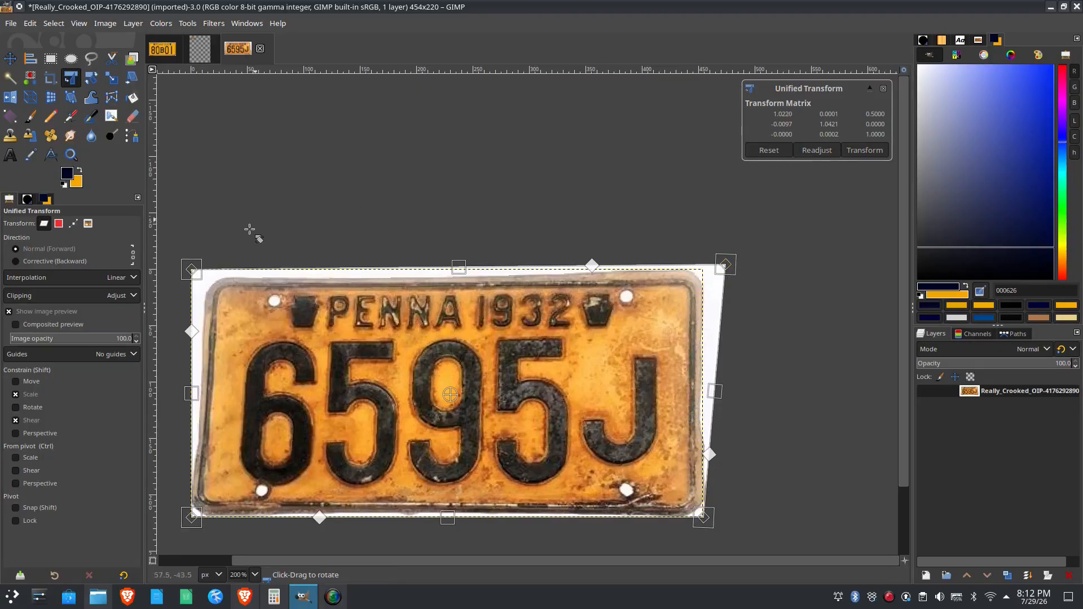
left_click_drag(192, 271, 177, 264)
left_click_drag(177, 263, 175, 260)
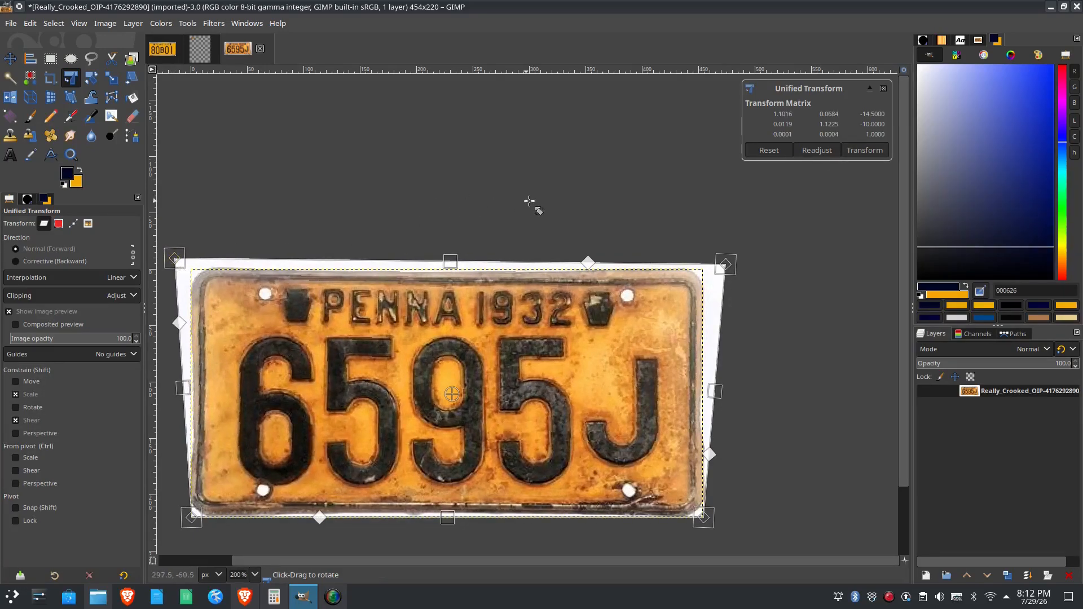
left_click(866, 152)
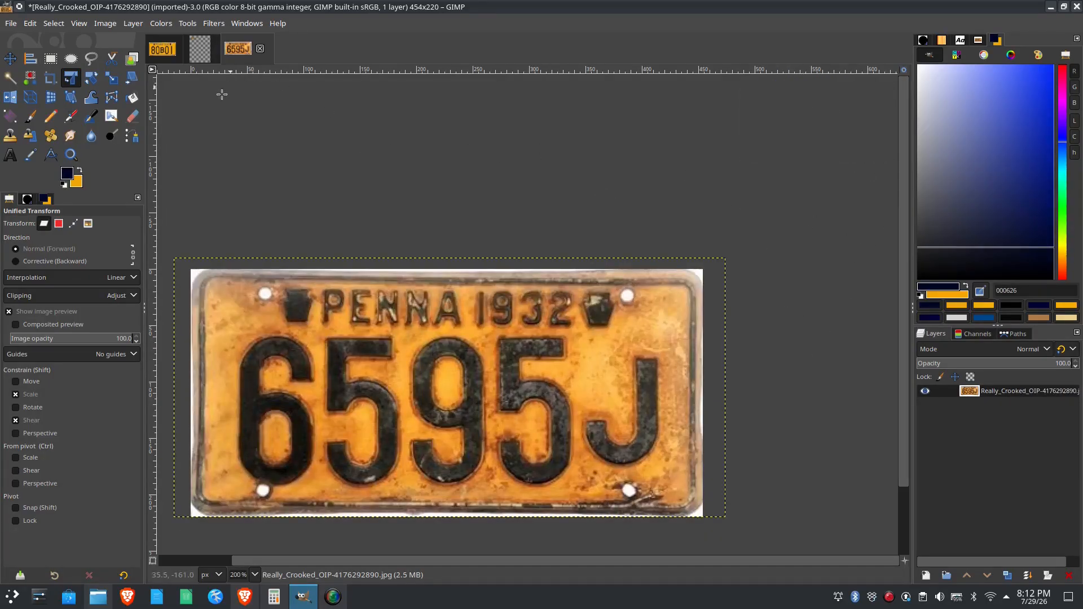
left_click(133, 24)
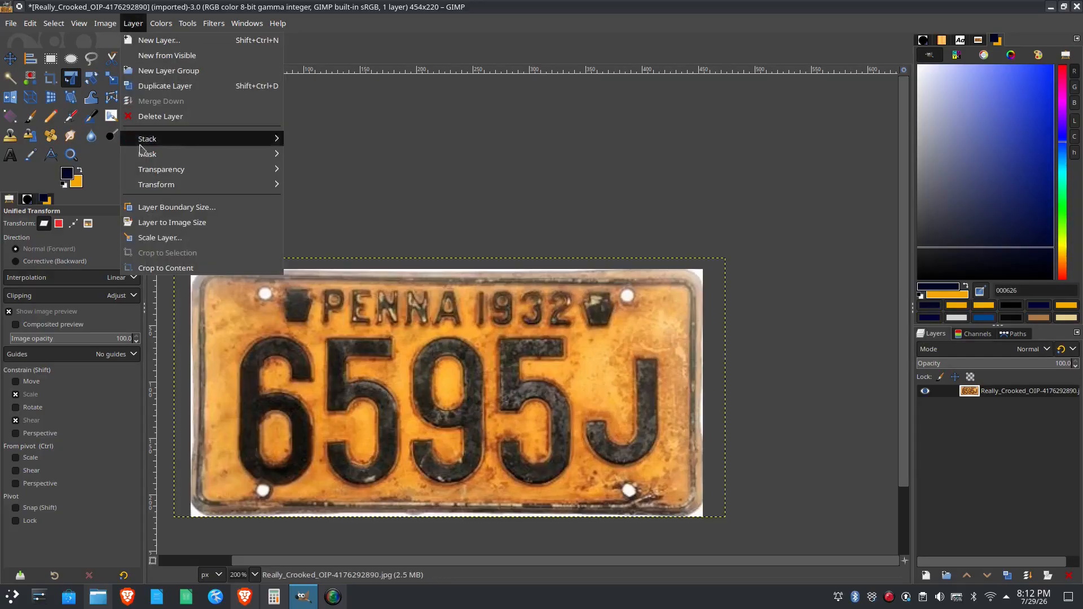
left_click(166, 224)
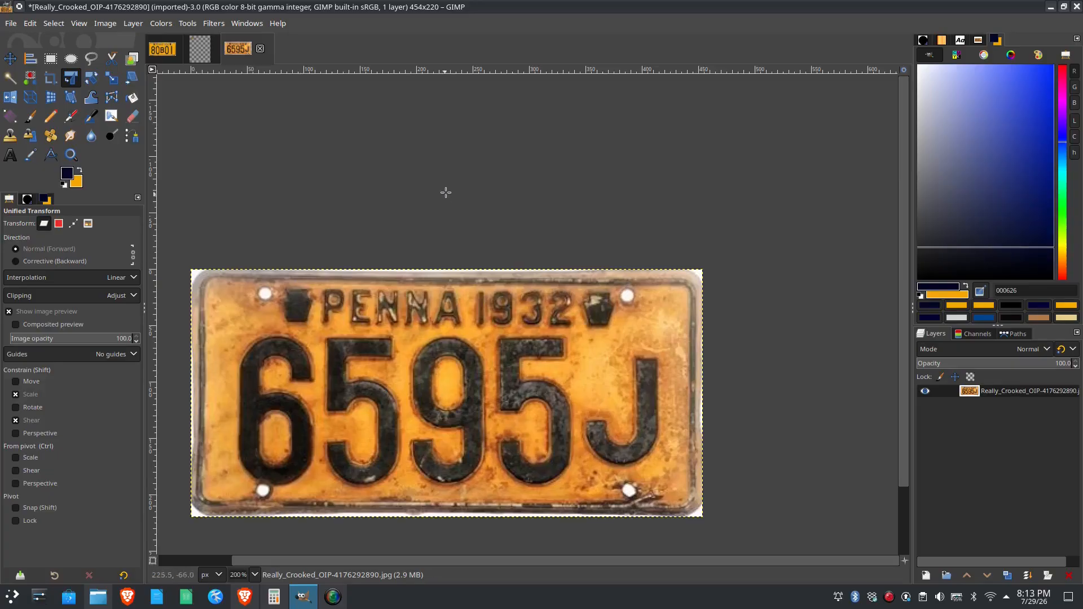
left_click(431, 361)
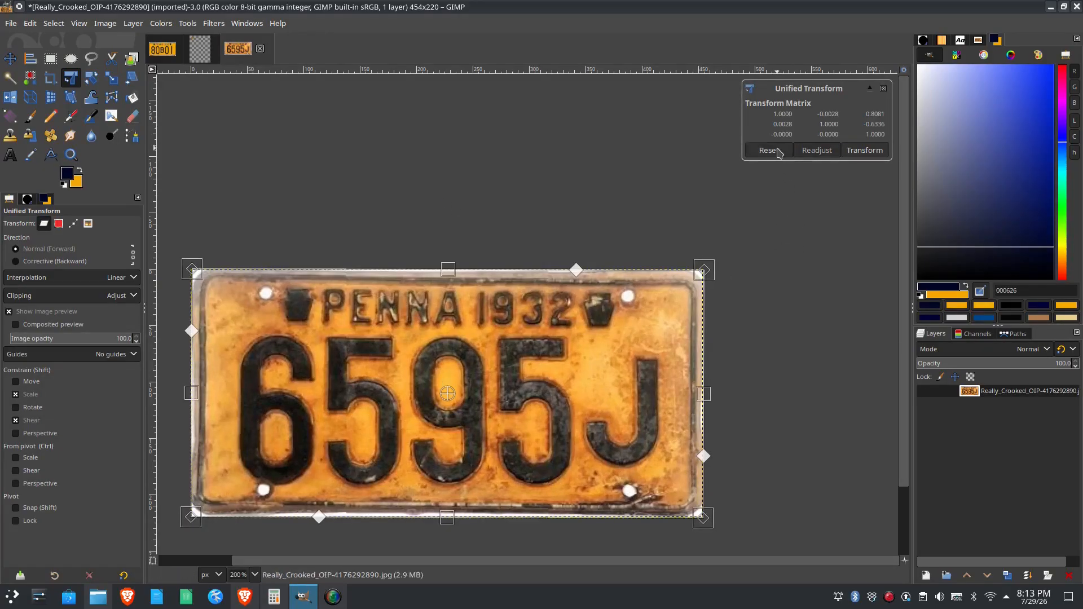
key("m")
scroll(401, 390, "down", 4)
scroll(402, 391, "left", 4)
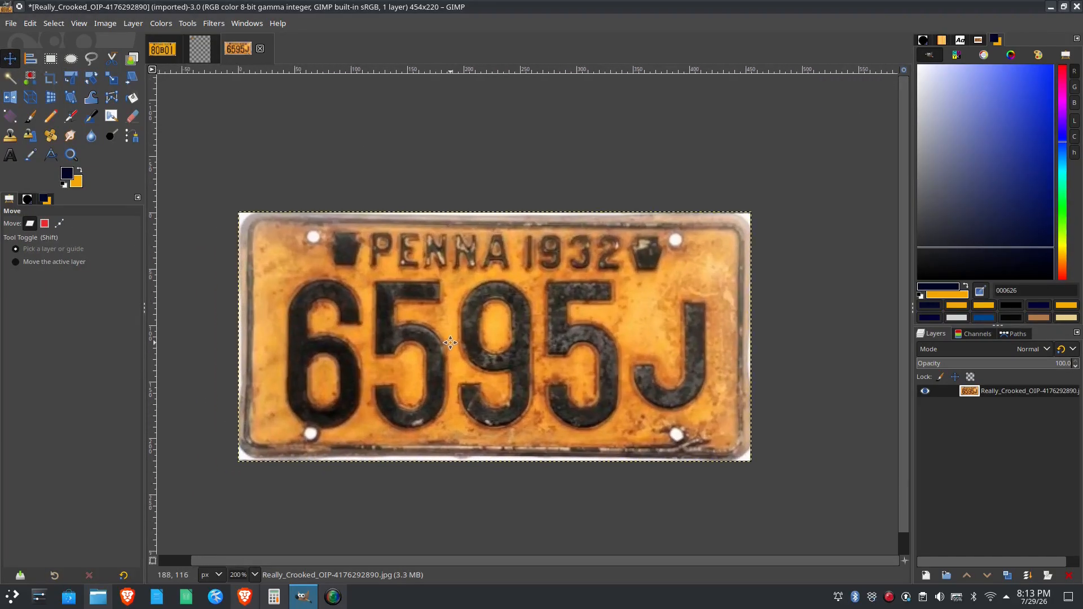